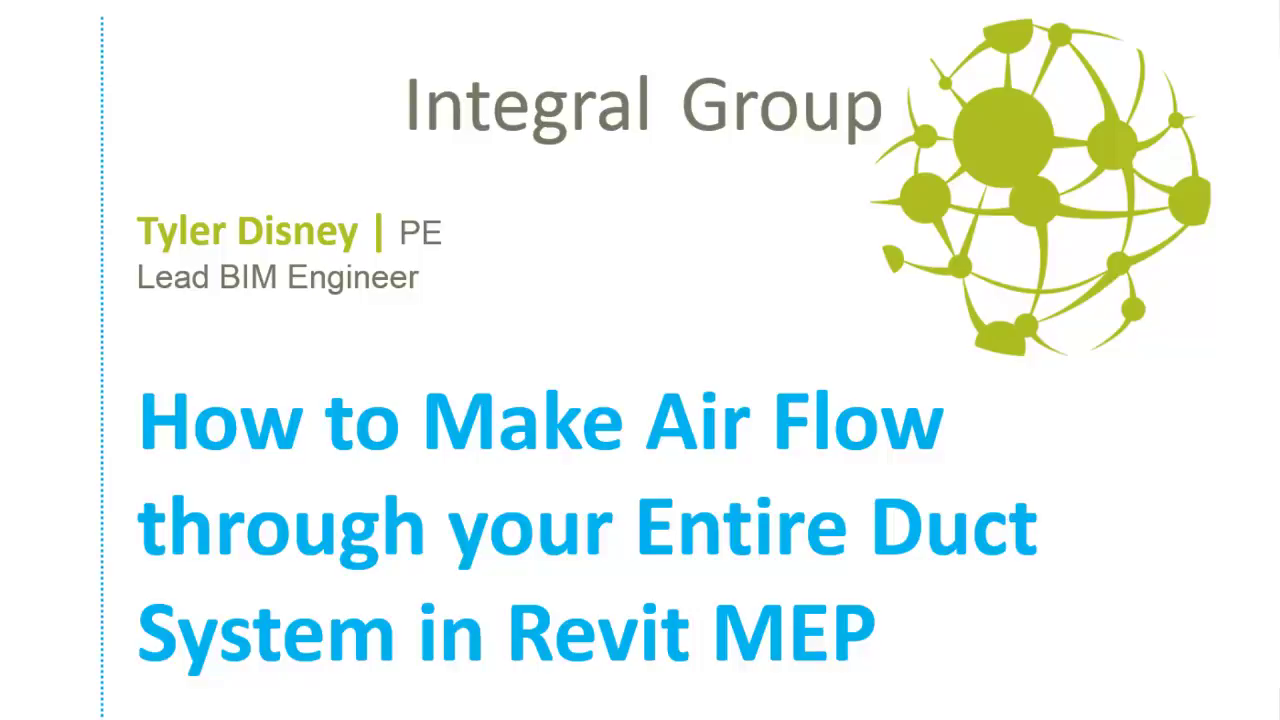
key(Right)
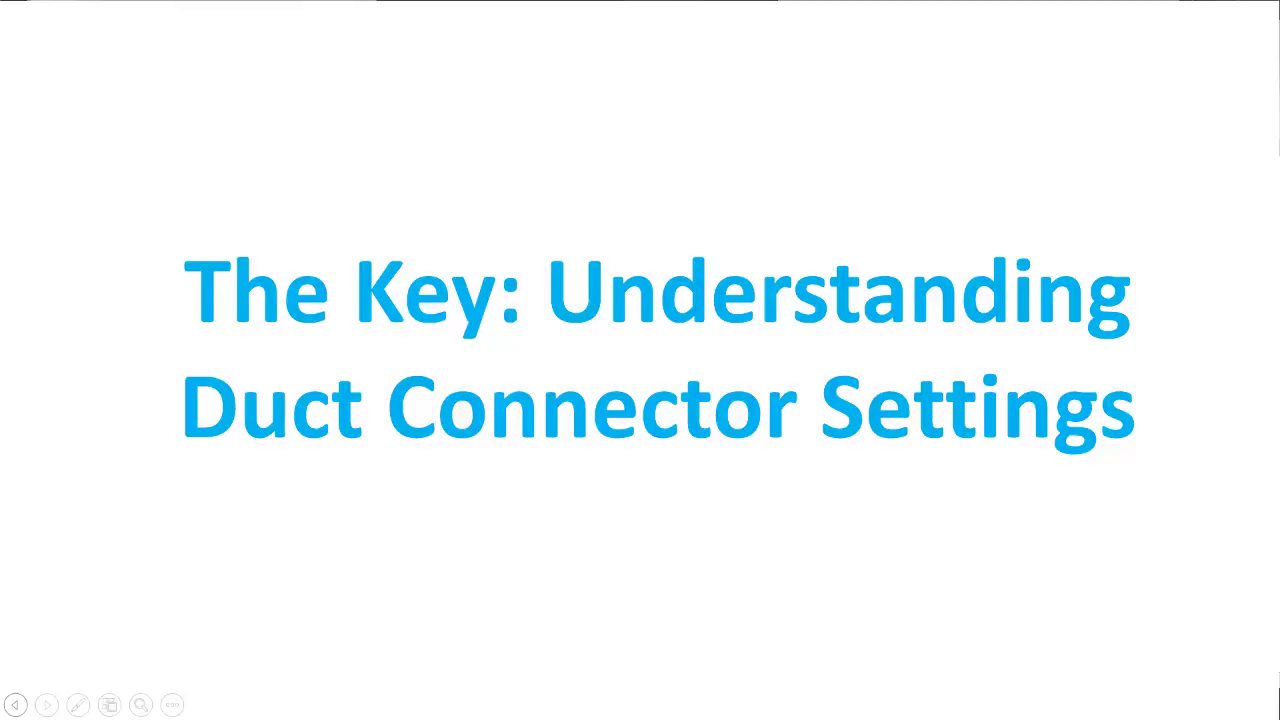
key(Right)
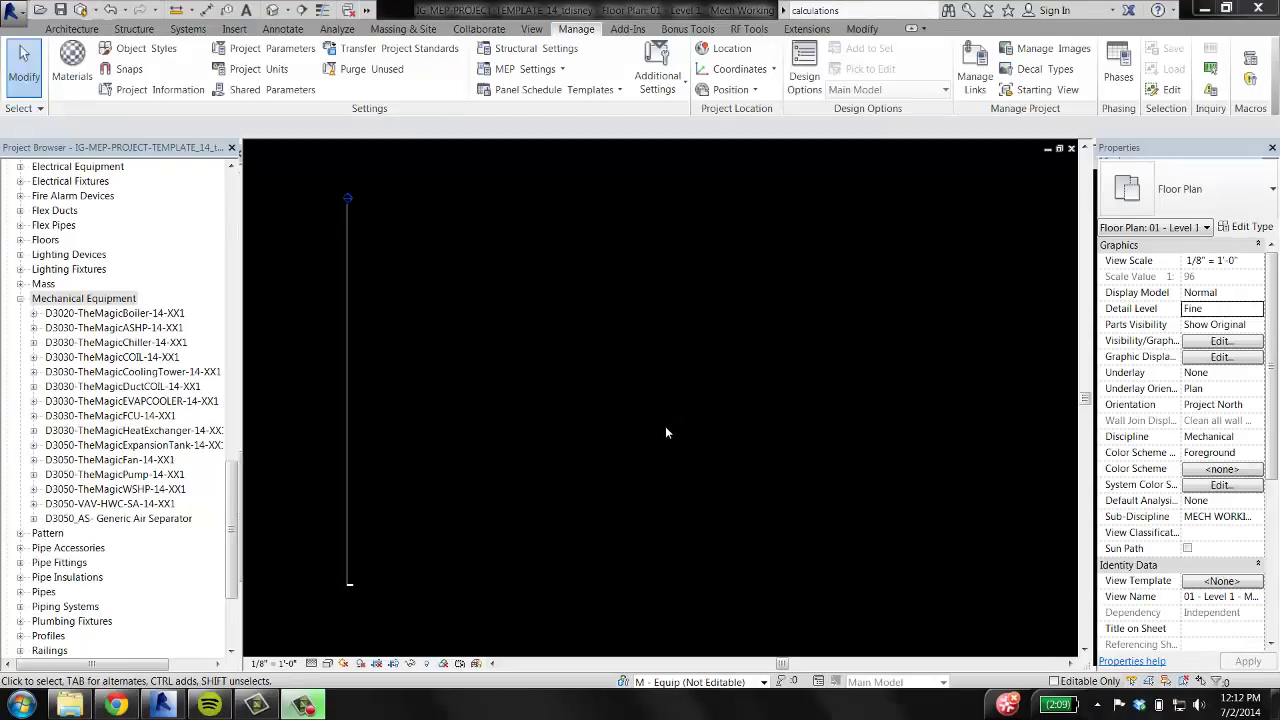
Place a D3050-SUPPLY-LOUVER Type A air terminal in the right half of the Level 1 floor plan.
click(126, 322)
scroll(126, 320, up, 5)
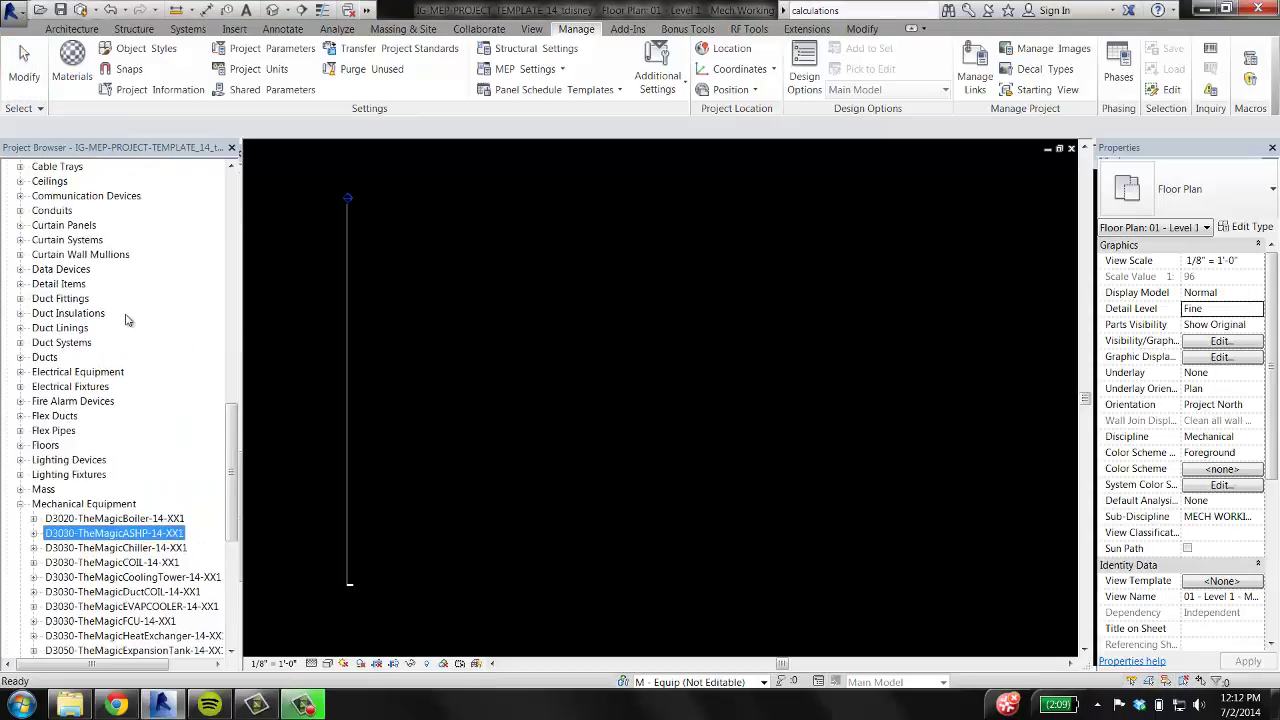
scroll(126, 320, up, 15)
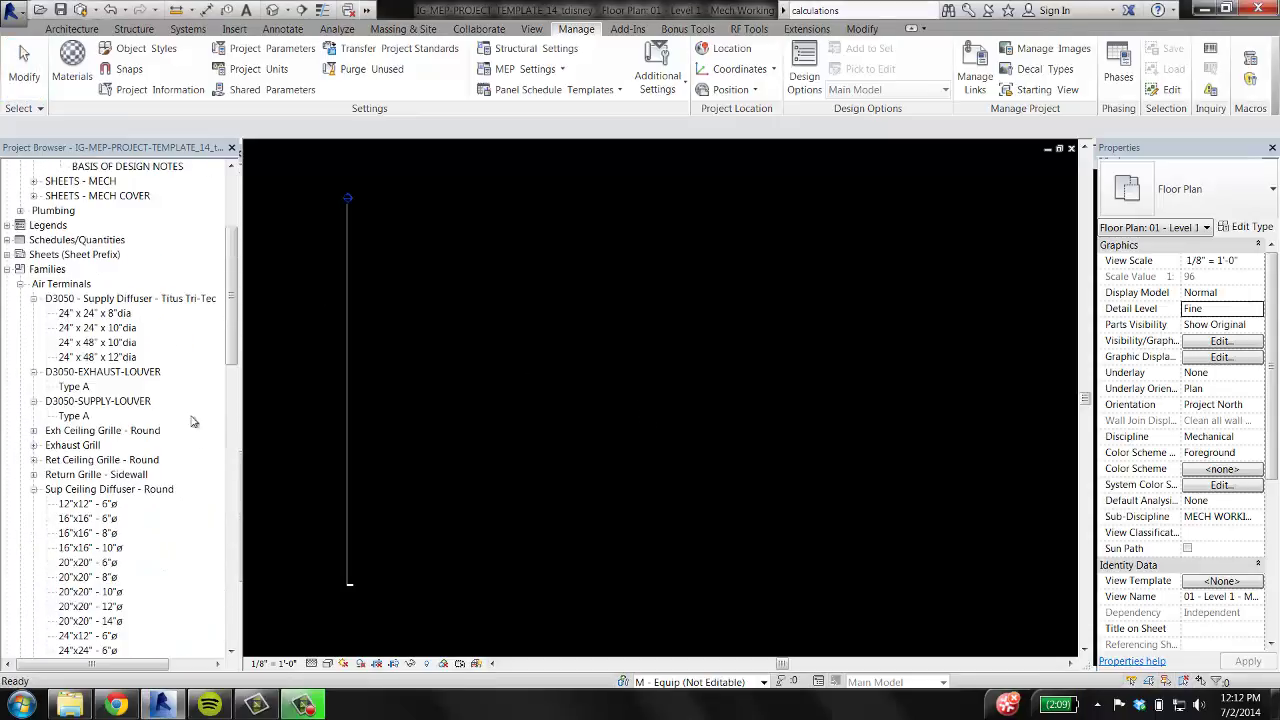
click(76, 416)
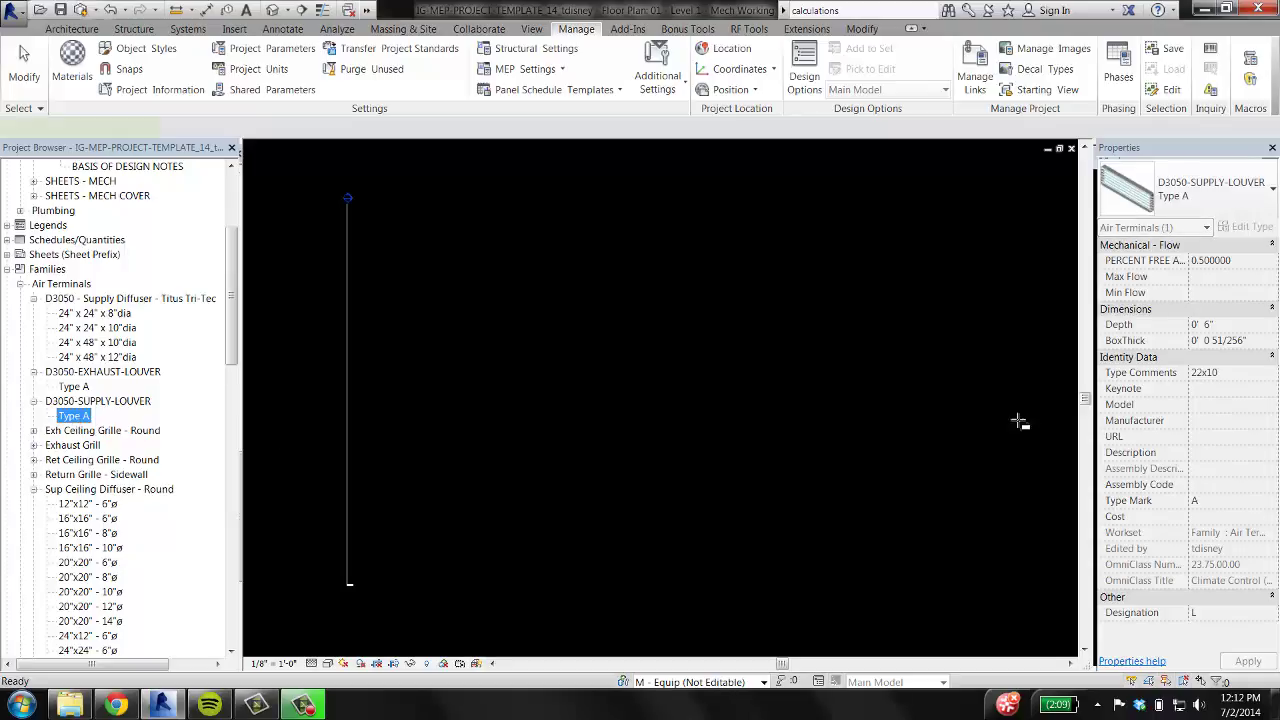
drag(1018, 422, 1012, 424)
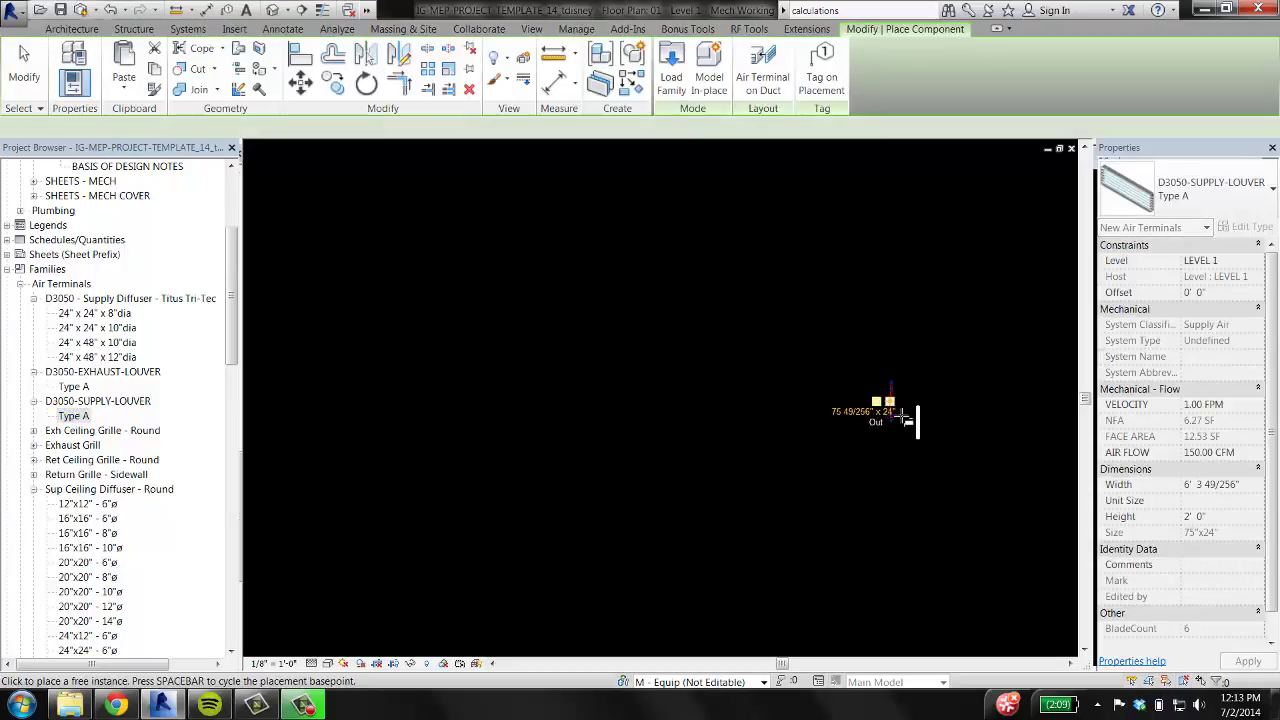
scroll(902, 416, up, 2)
key(Escape)
key(Escape)
Stretch the supply louver by its upper shape handle to a width of about 15' 4".
click(880, 370)
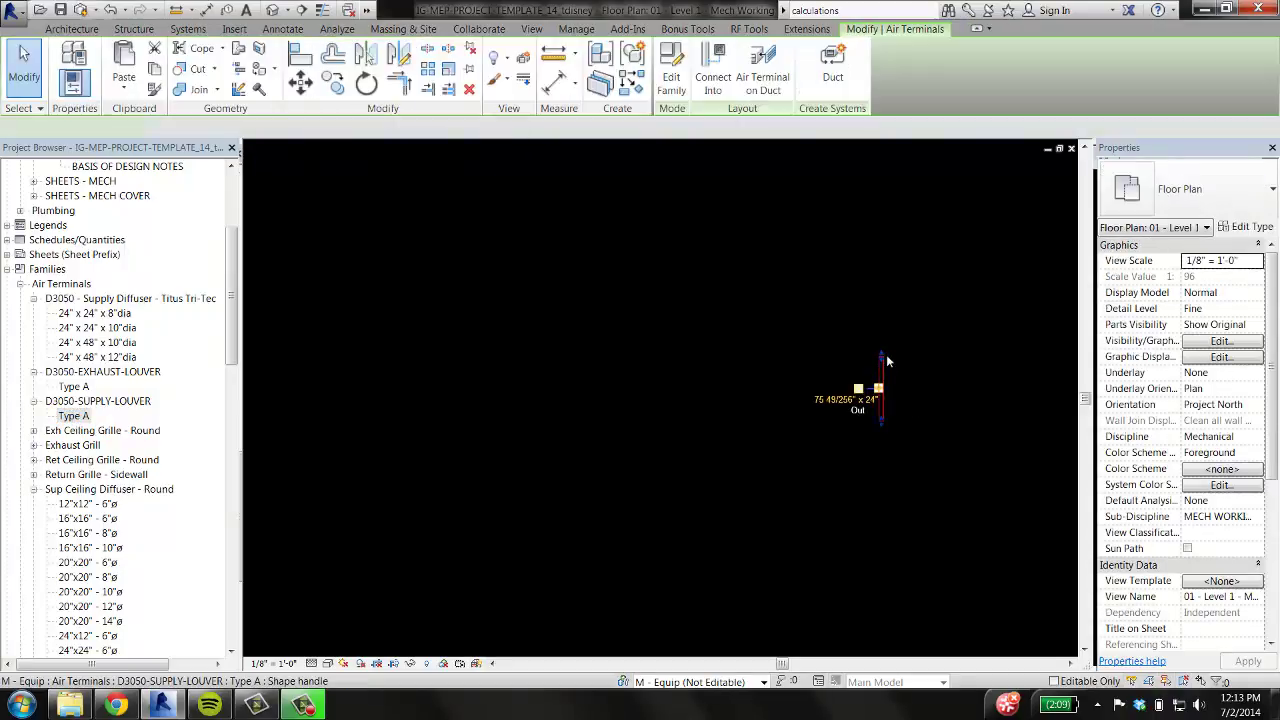
drag(881, 372, 880, 336)
click(899, 333)
scroll(899, 333, up, 1)
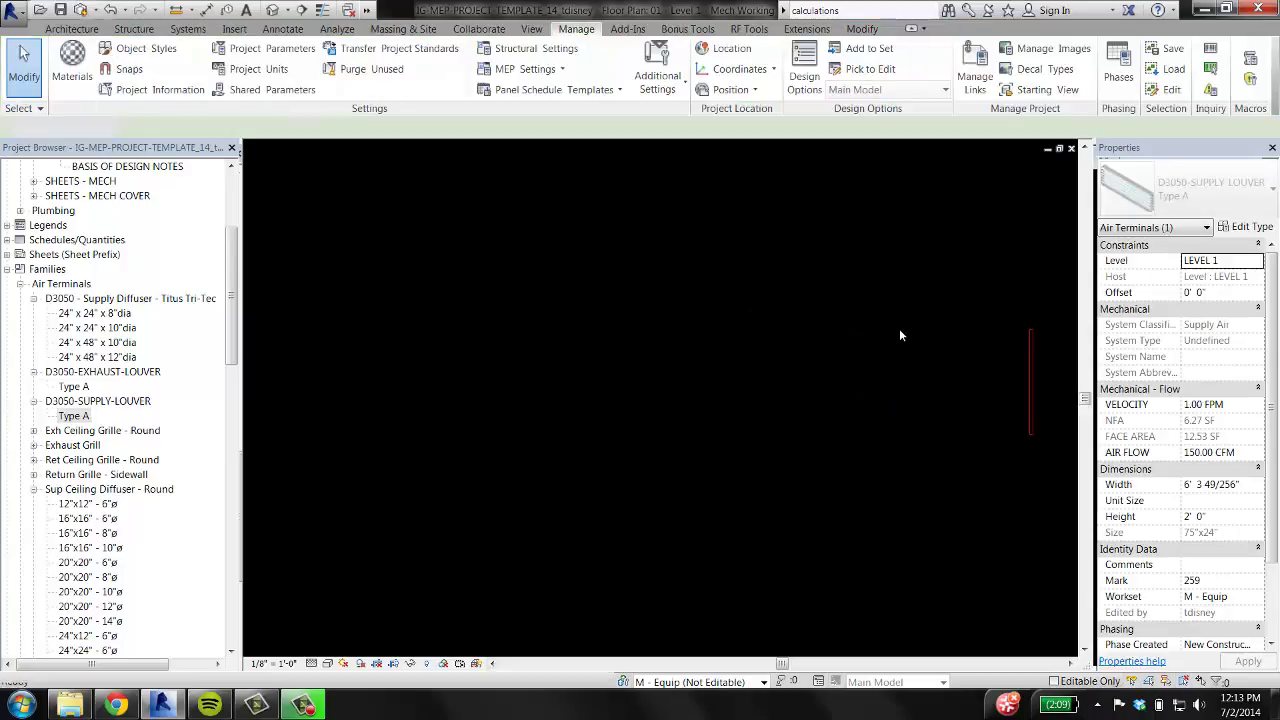
Place a 24"x24" - 12"ø round supply ceiling diffuser far to the left of the louver, level with it.
click(142, 437)
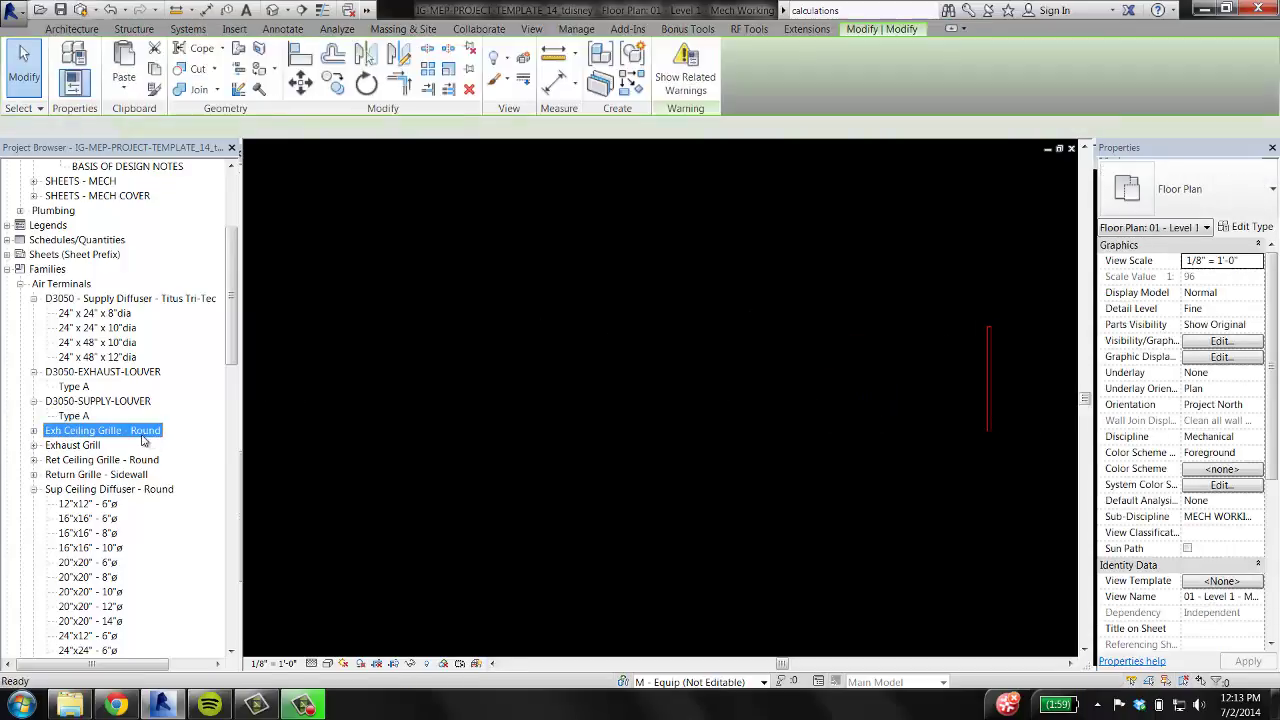
scroll(142, 440, down, 3)
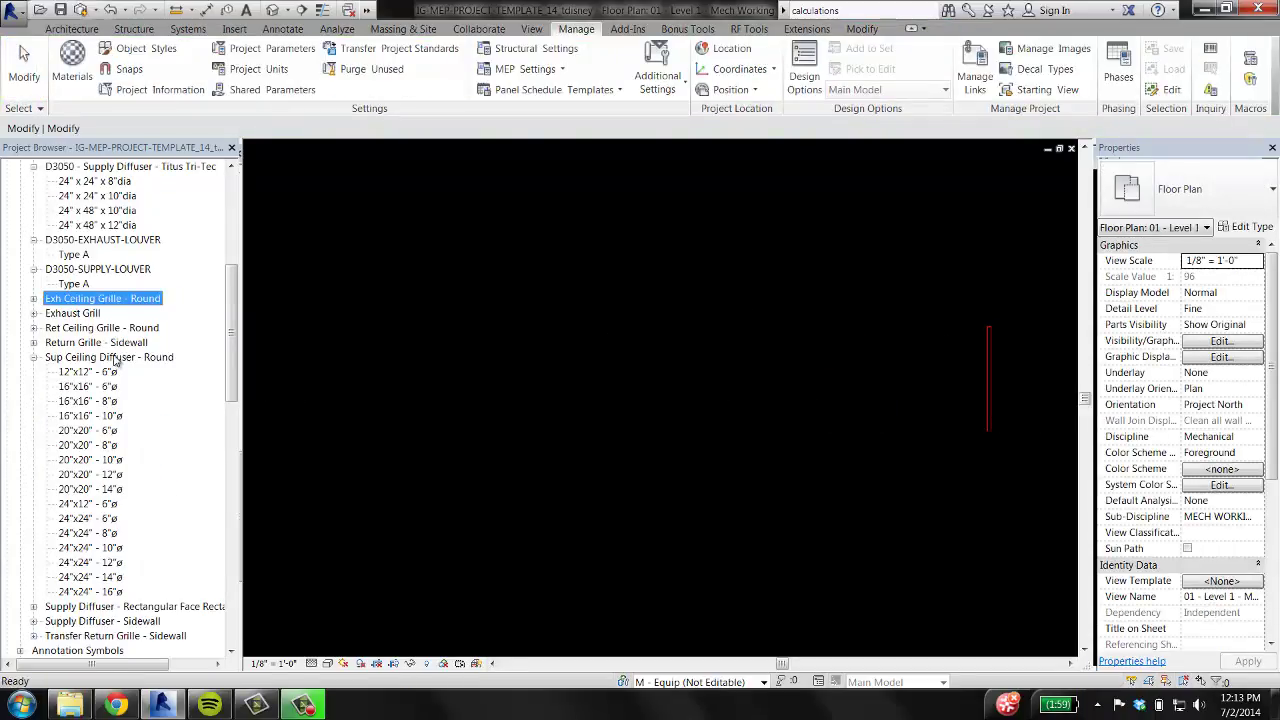
click(88, 562)
drag(88, 562, 590, 476)
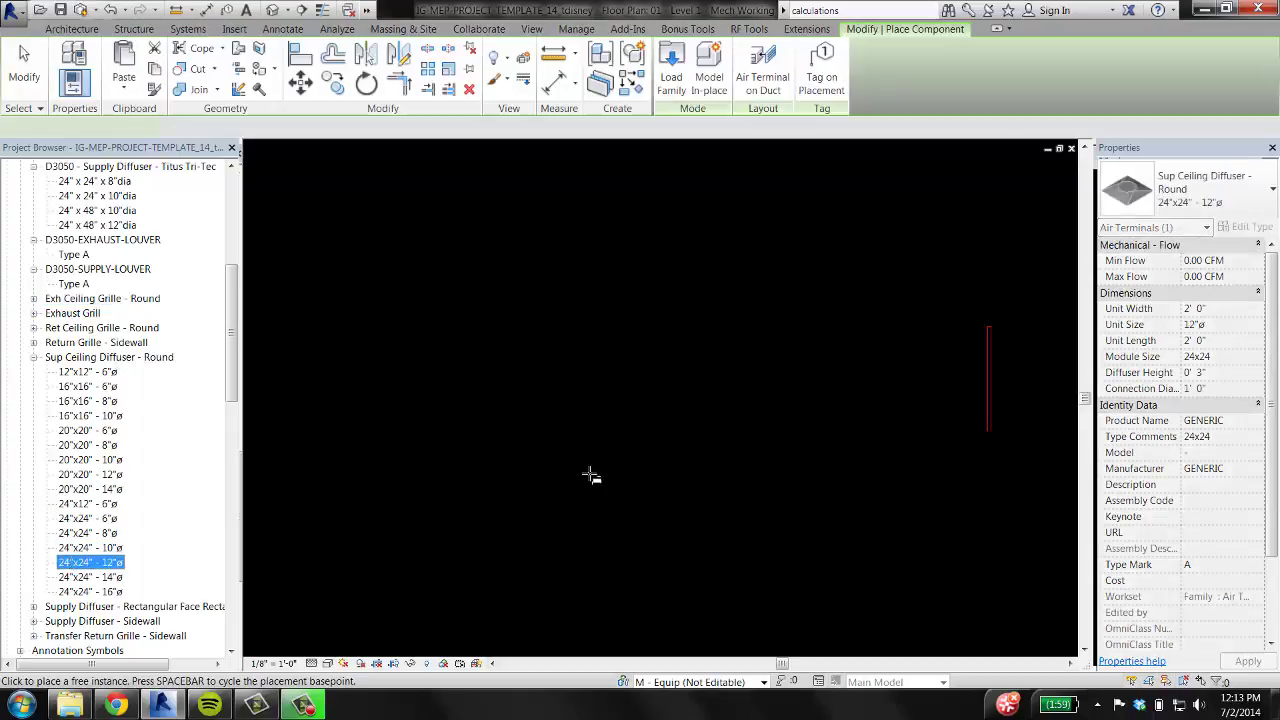
scroll(586, 429, down, 2)
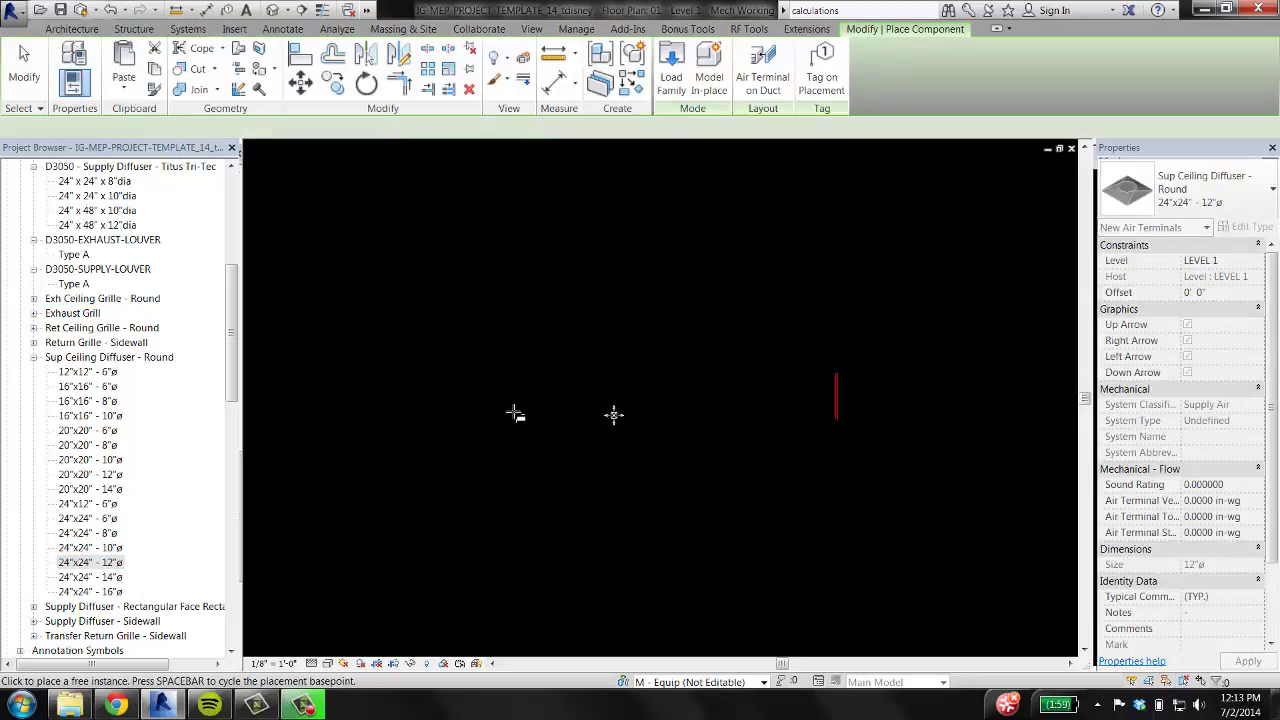
click(410, 404)
click(110, 476)
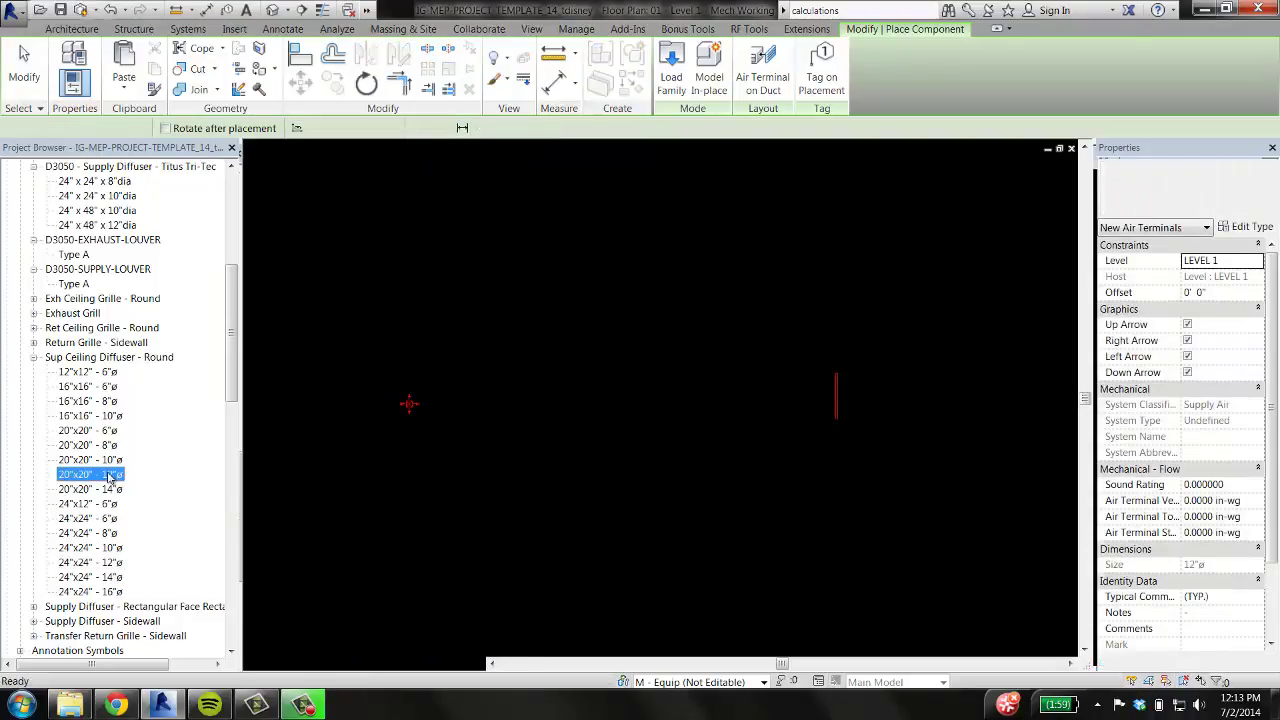
key(Escape)
Place a D3050-VAV-HWC-SA-14-XX1 unit of type DESV-12_2 Row just right of the ceiling diffuser.
scroll(110, 477, down, 15)
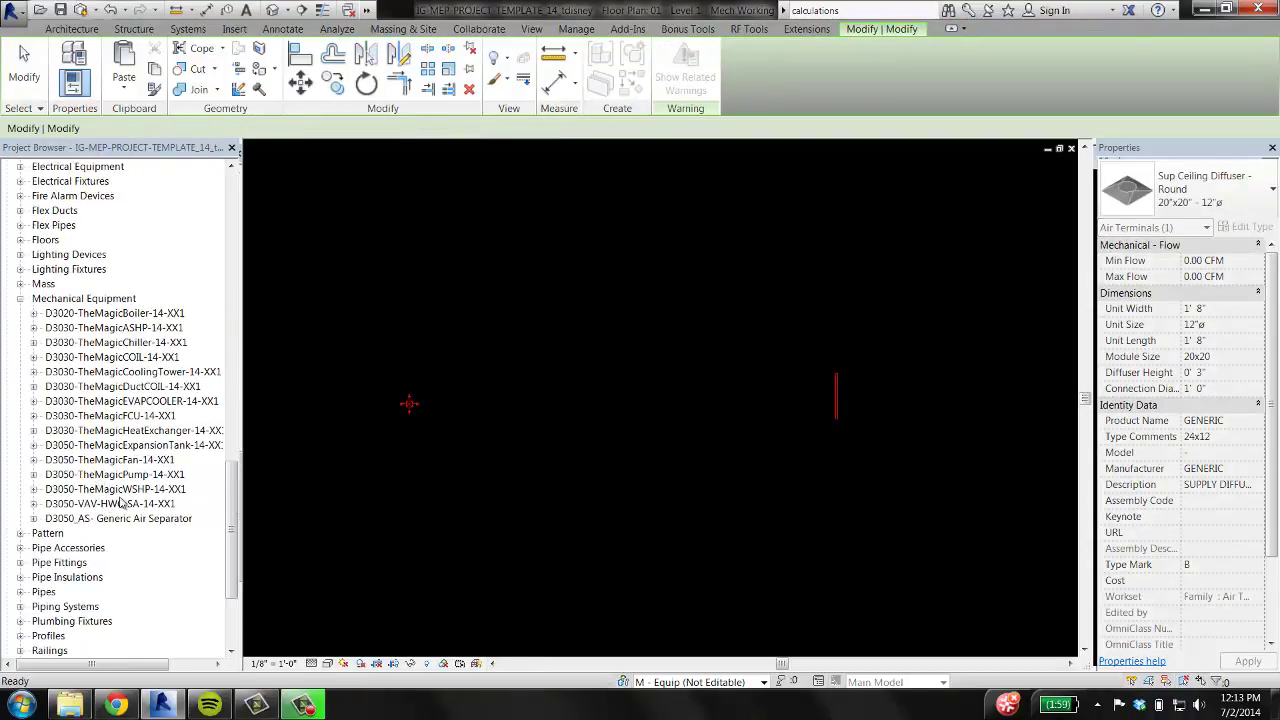
click(34, 503)
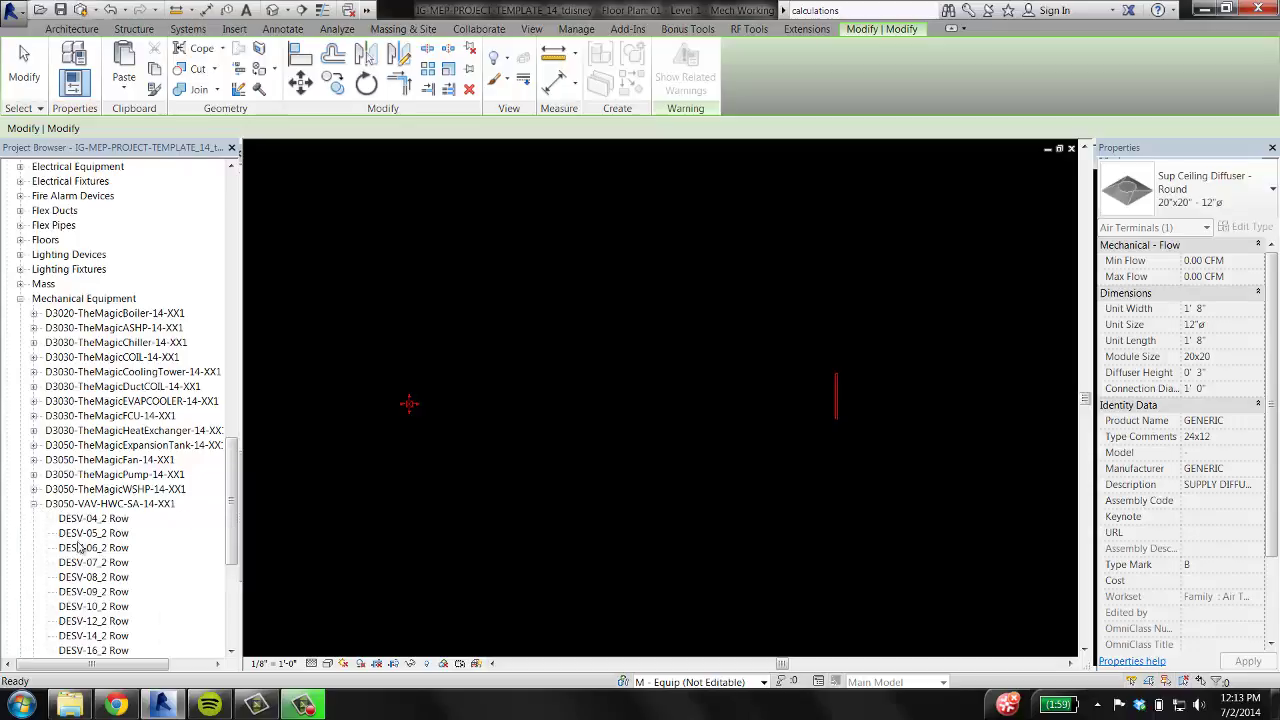
double_click(86, 621)
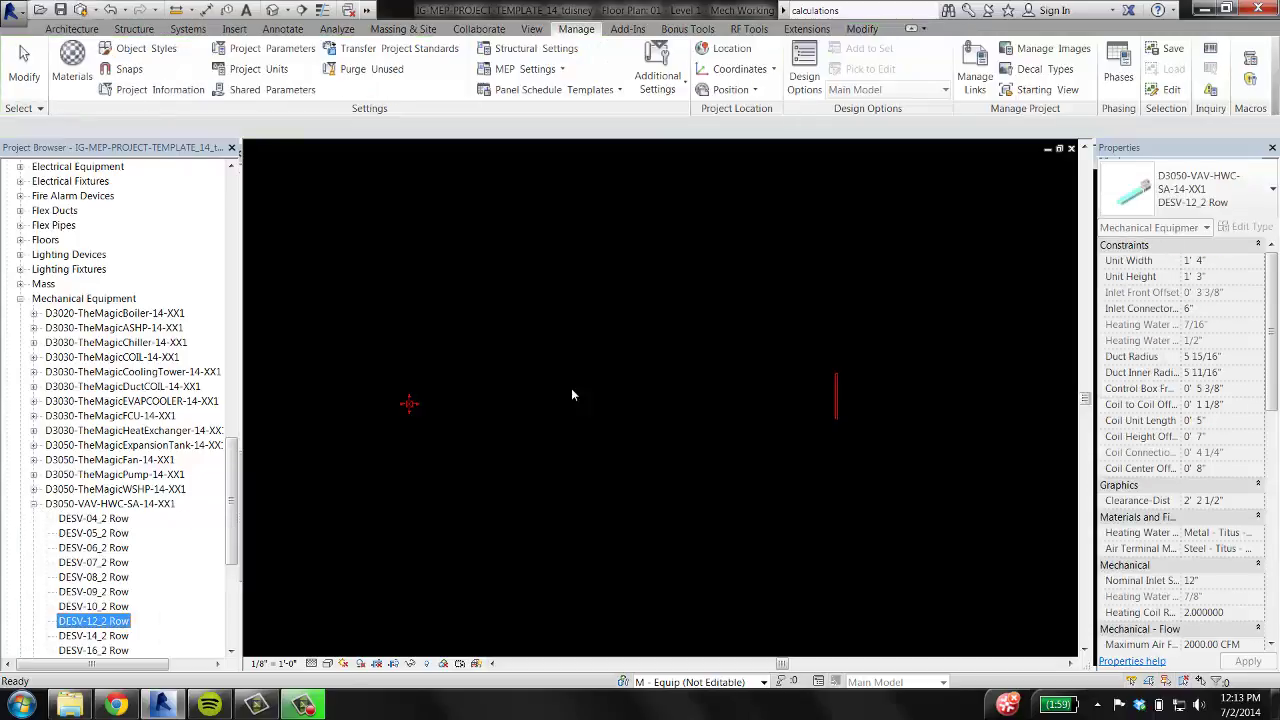
click(505, 403)
key(Escape)
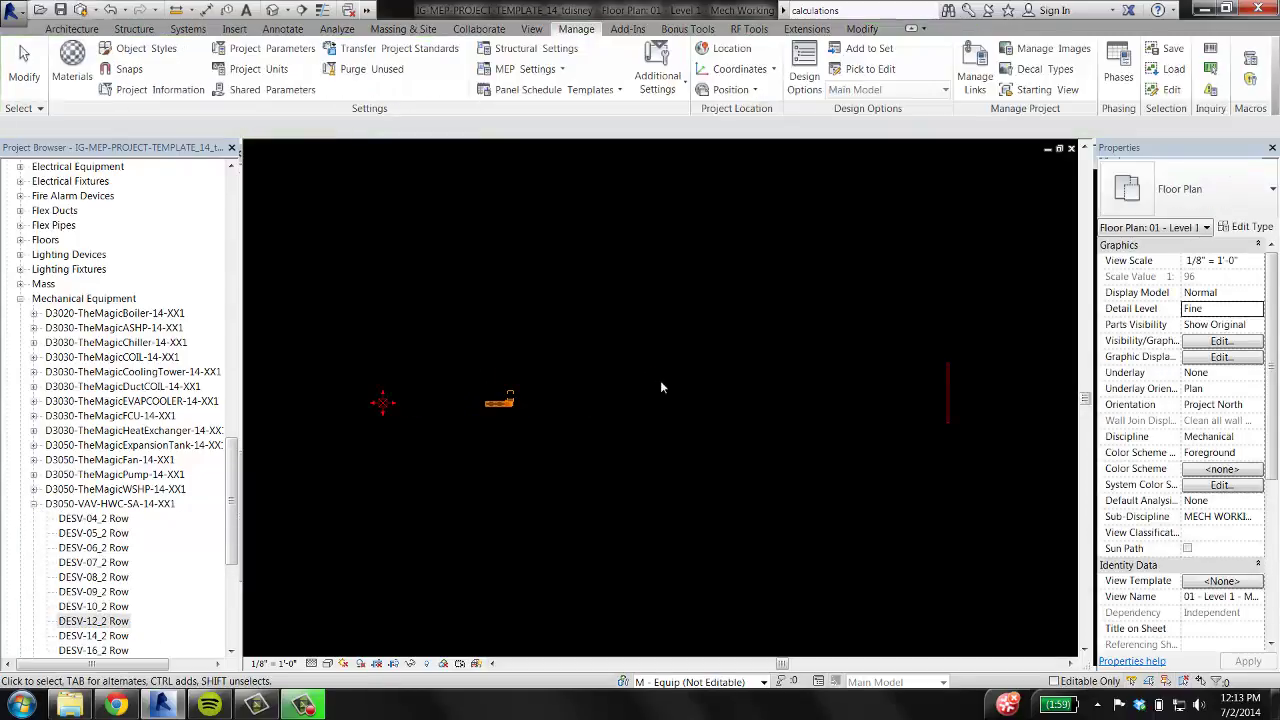
Examine the duct connectors and flow directions of the ceiling diffuser, the VAV unit and the supply louver.
click(383, 403)
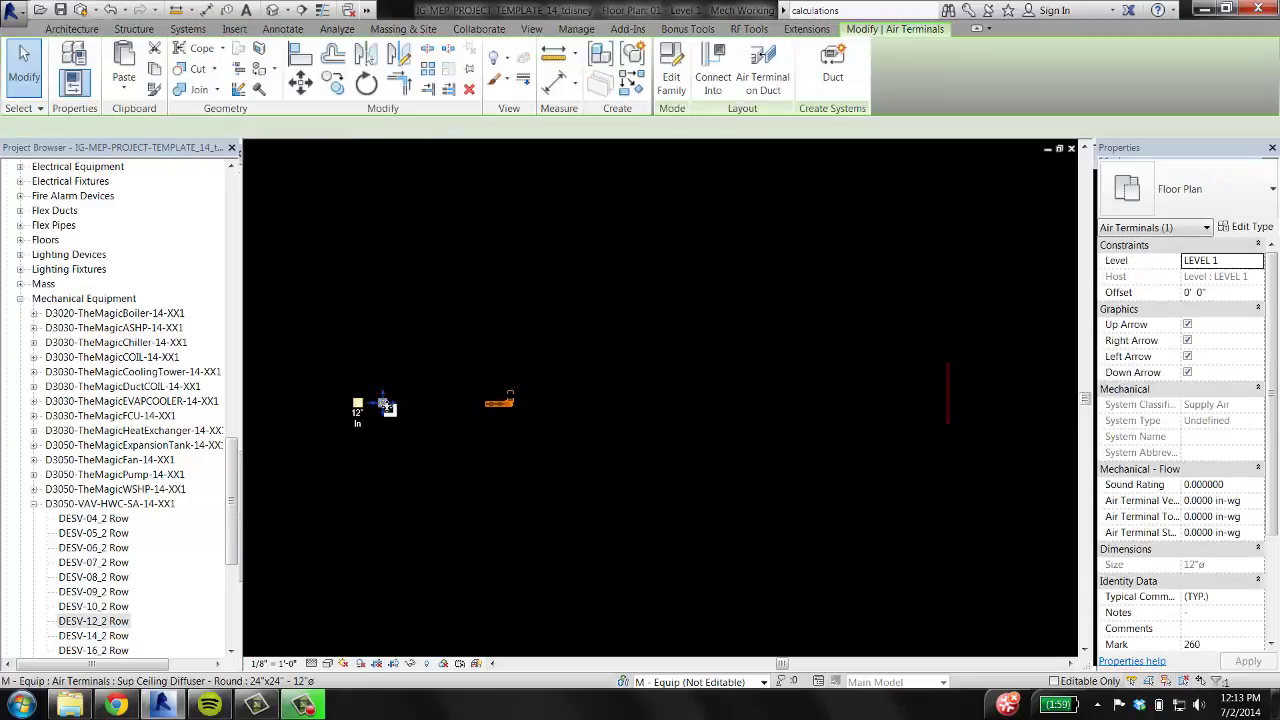
click(502, 403)
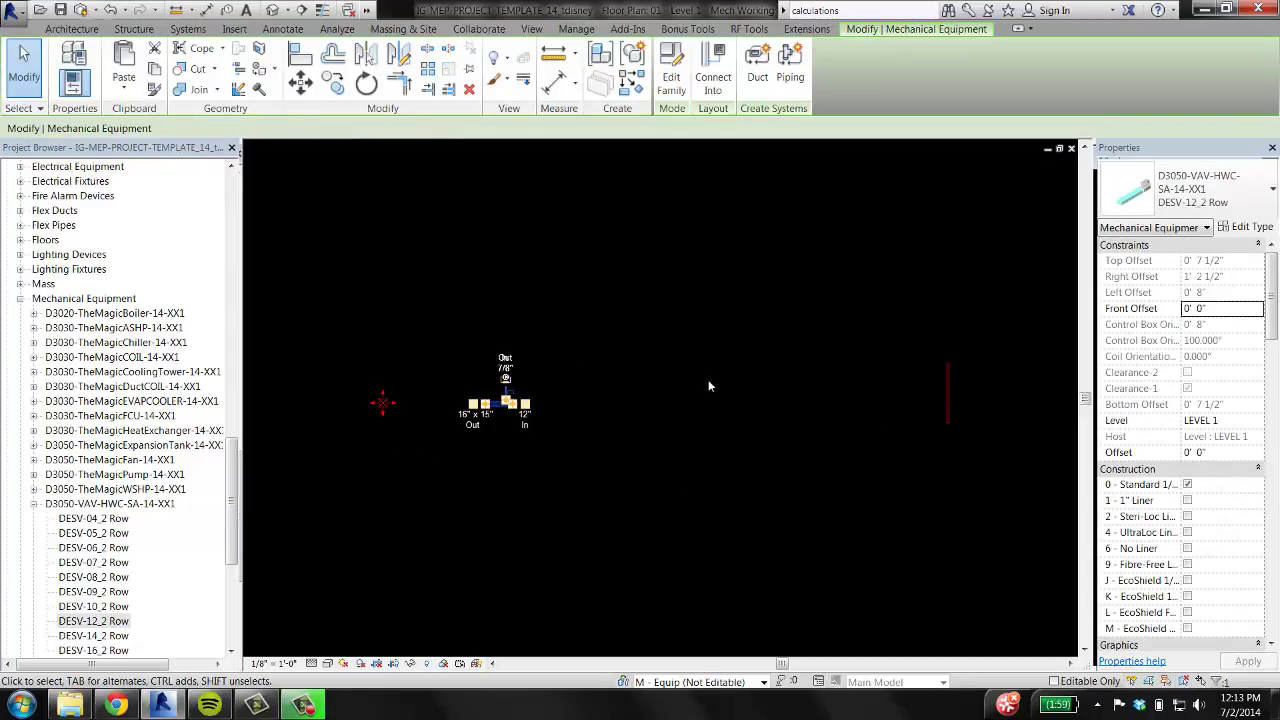
click(684, 352)
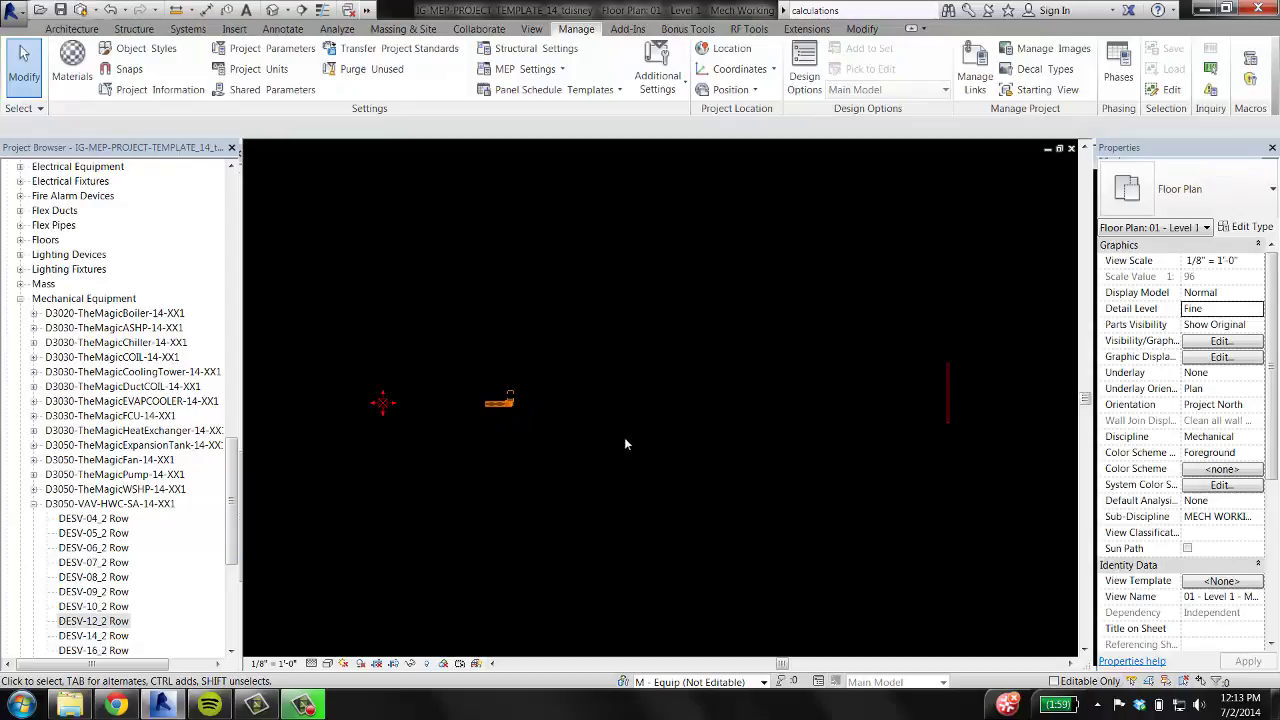
click(950, 395)
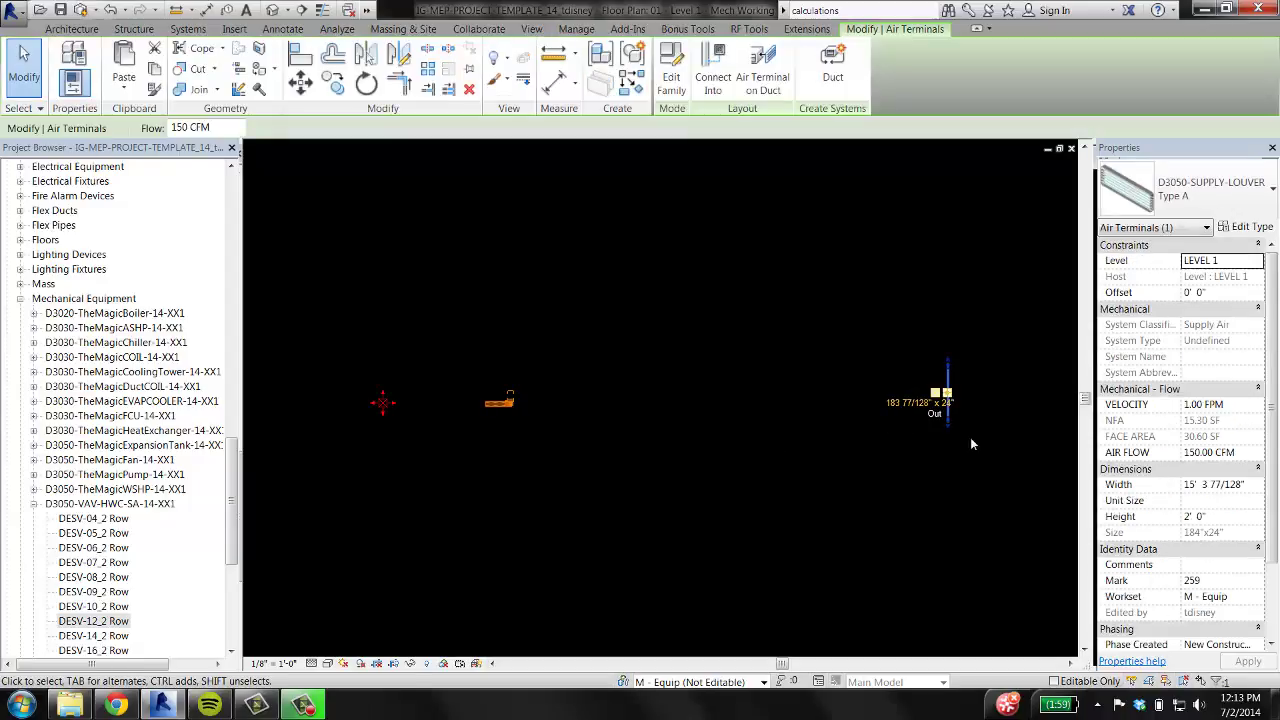
middle_drag(988, 399, 946, 399)
scroll(945, 398, up, 2)
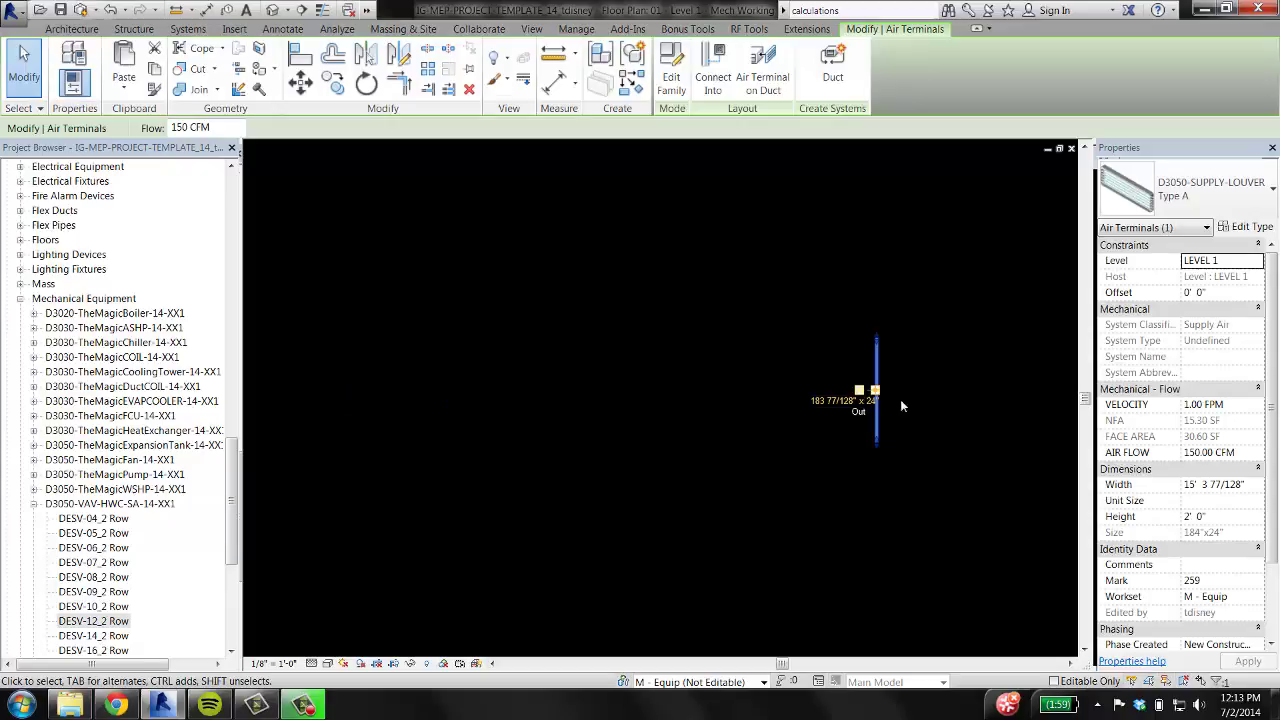
scroll(933, 390, down, 2)
key(Escape)
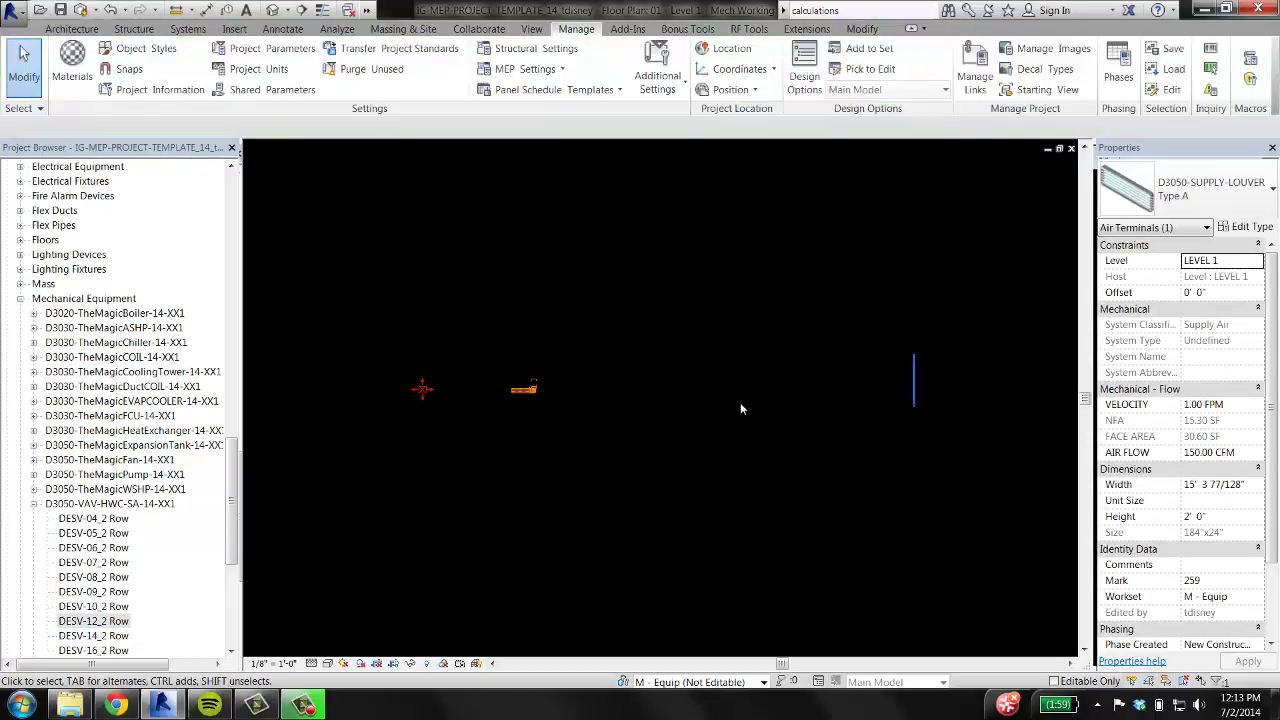
scroll(740, 405, up, 1)
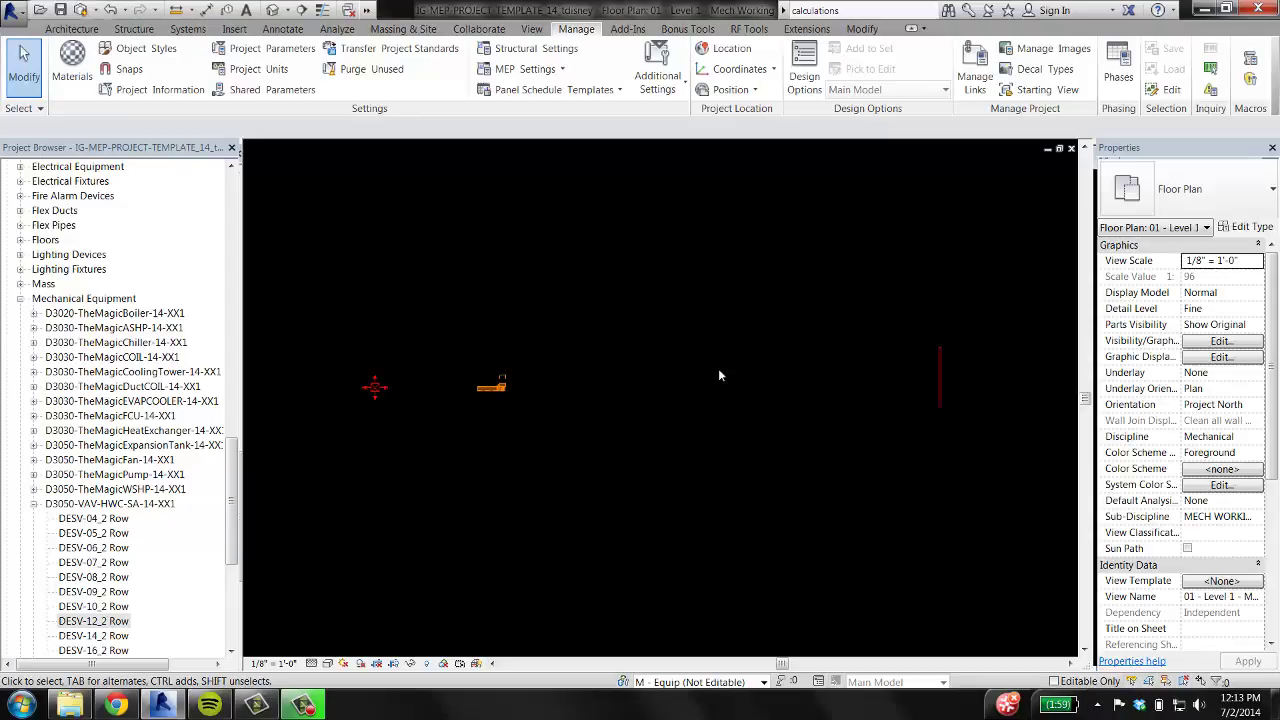
Create a new family from the Mechanical Equipment template, dismissing the reminder to save the project.
click(15, 10)
mouse_move(50, 76)
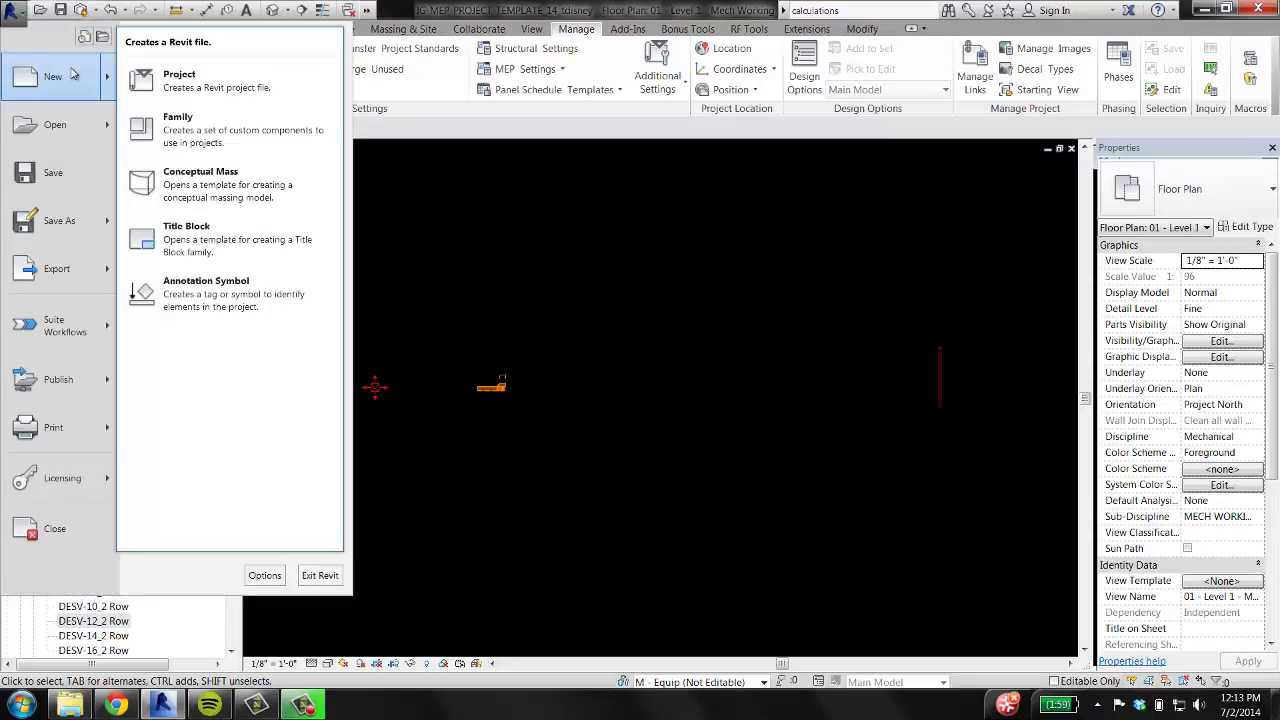
click(187, 131)
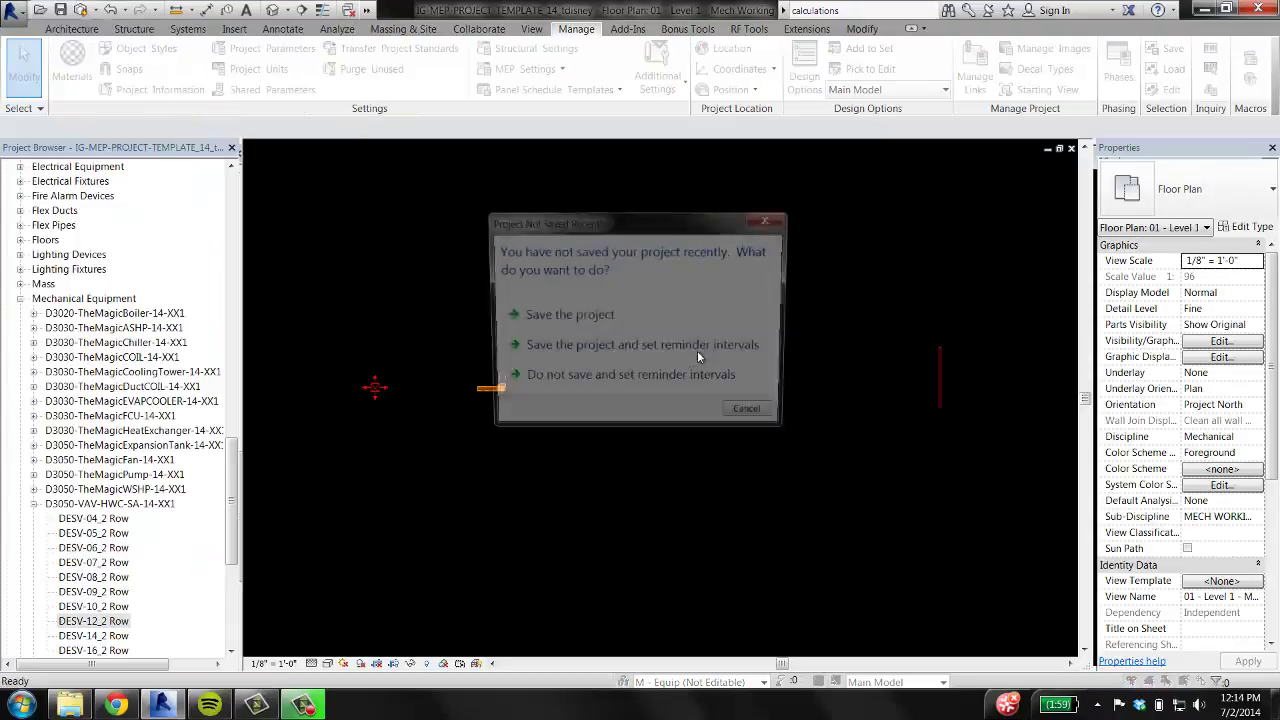
click(742, 415)
click(757, 443)
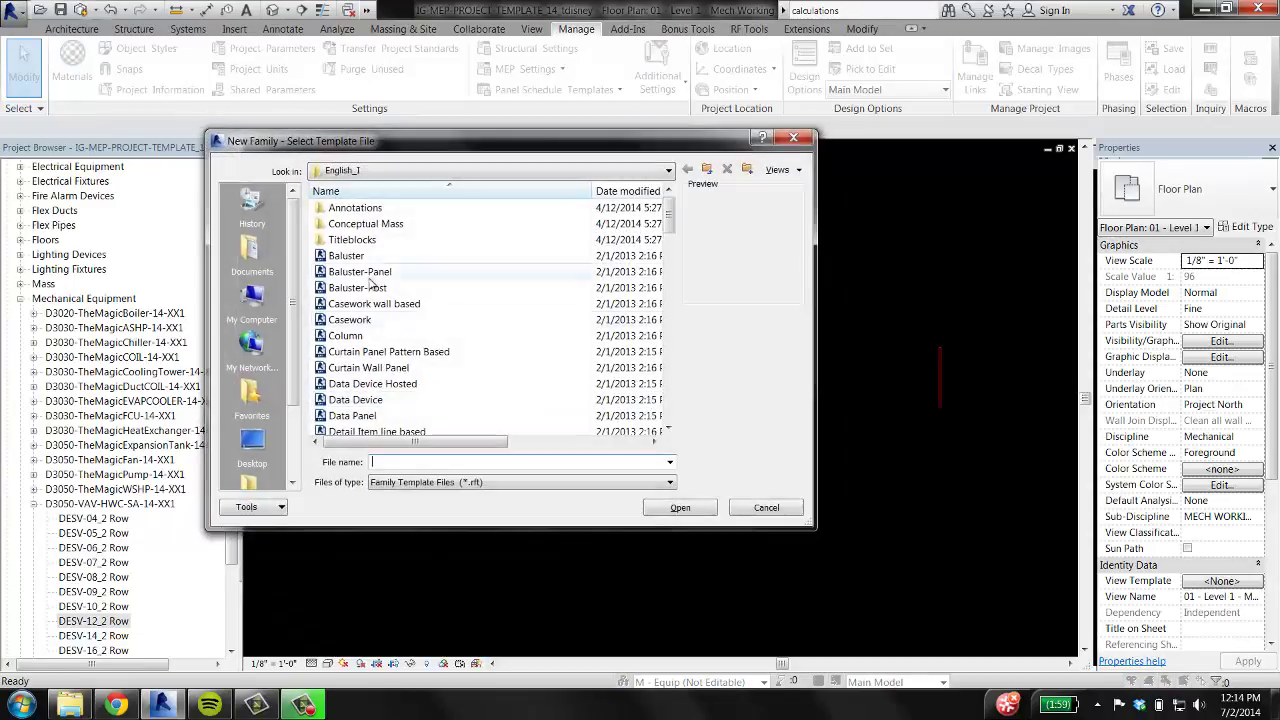
click(380, 388)
key(m)
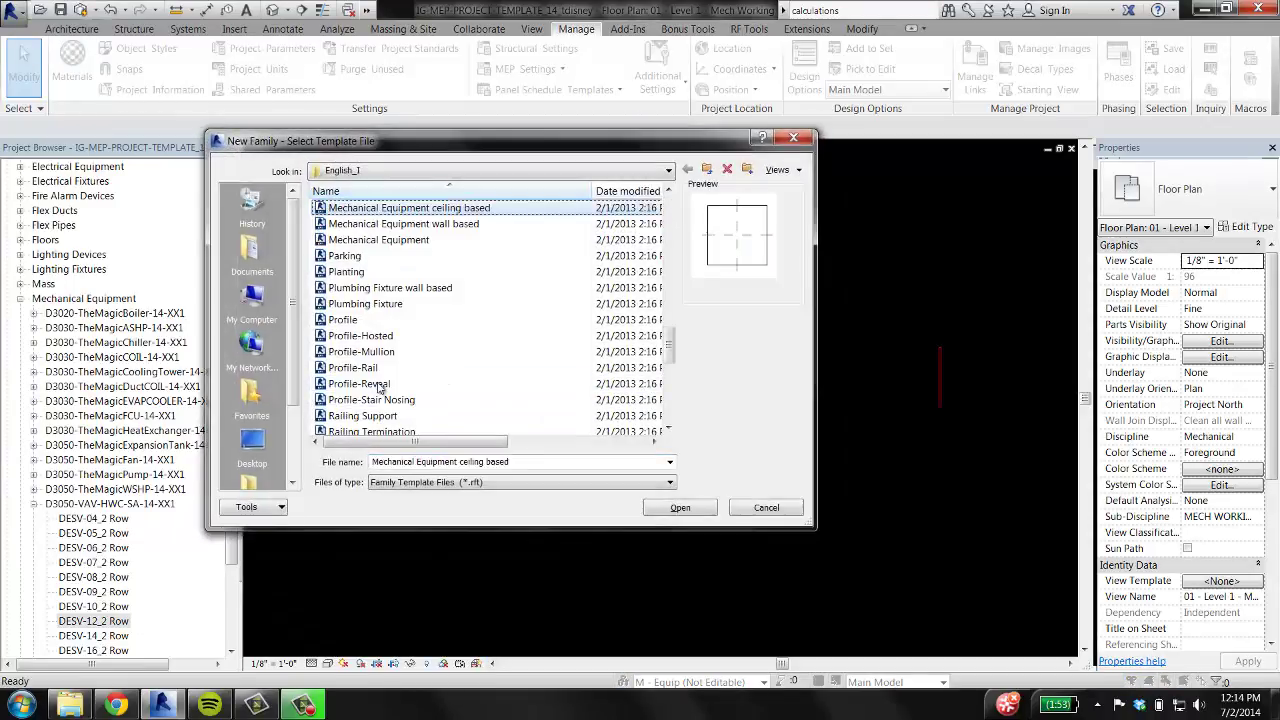
click(409, 244)
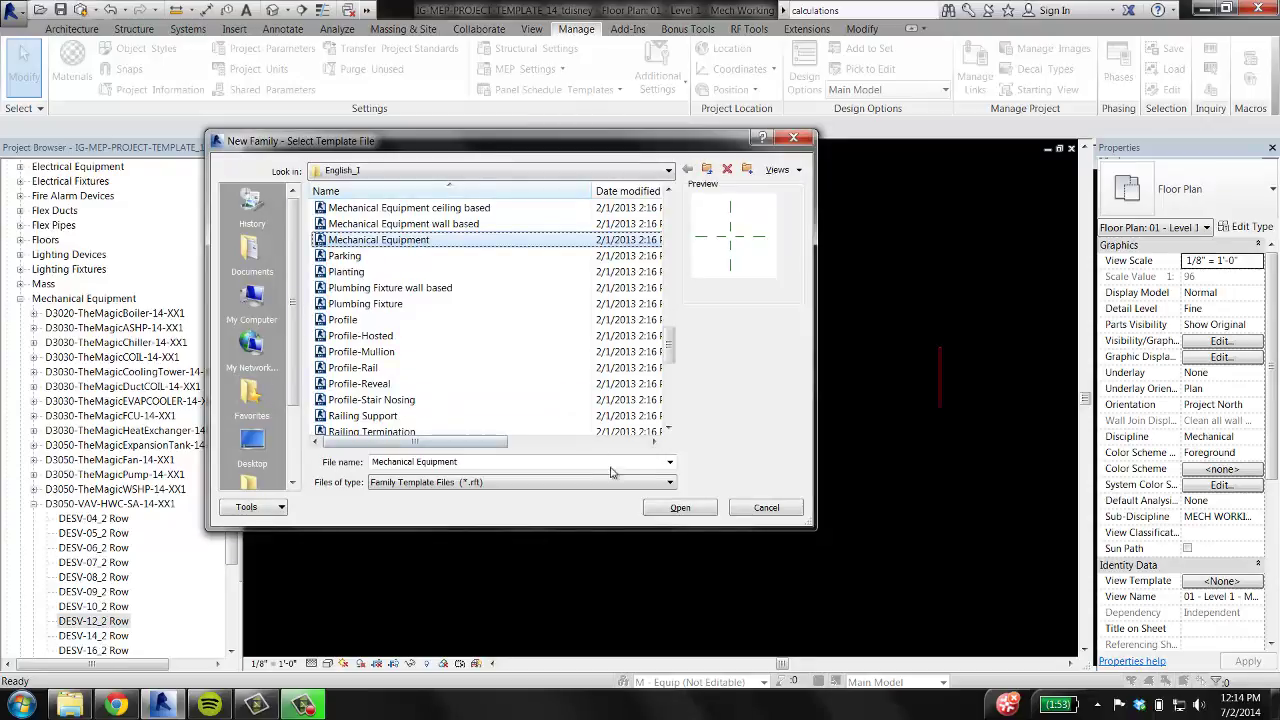
click(678, 508)
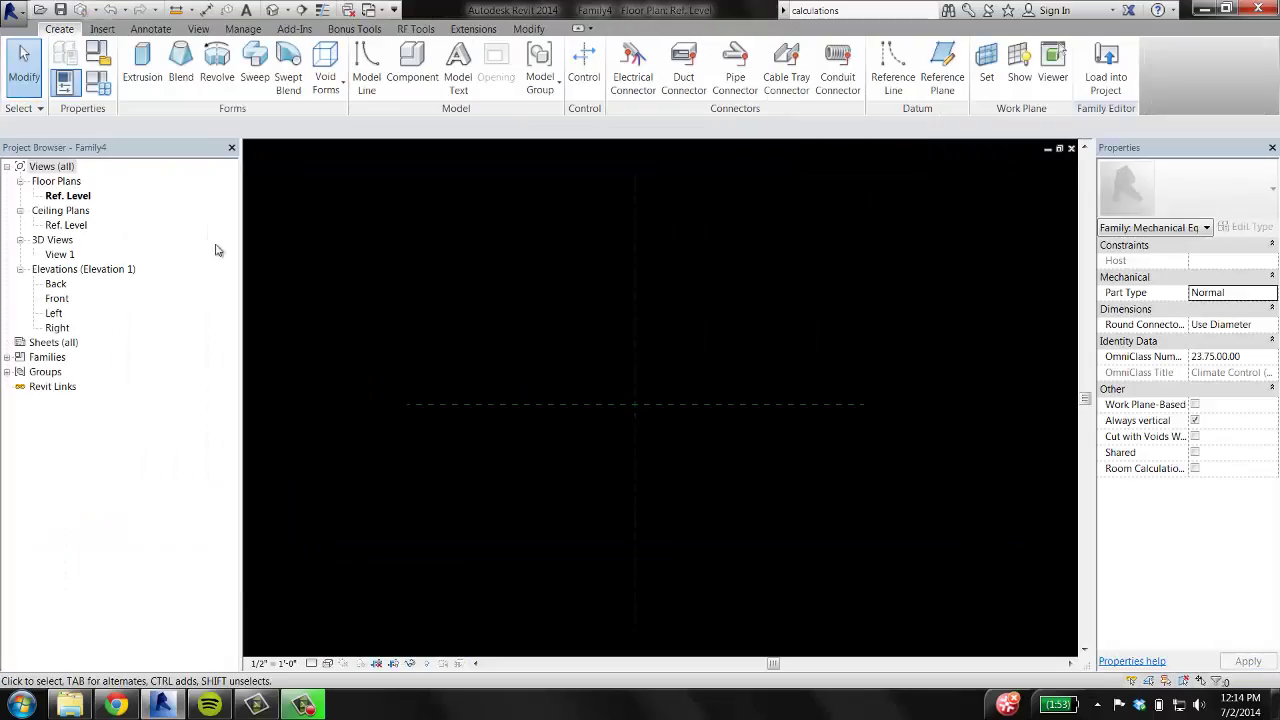
Extrude a rectangle about 6'-9" by 3'-1" around the crossing of the centre reference planes, with the extrusion end at 4'.
click(142, 62)
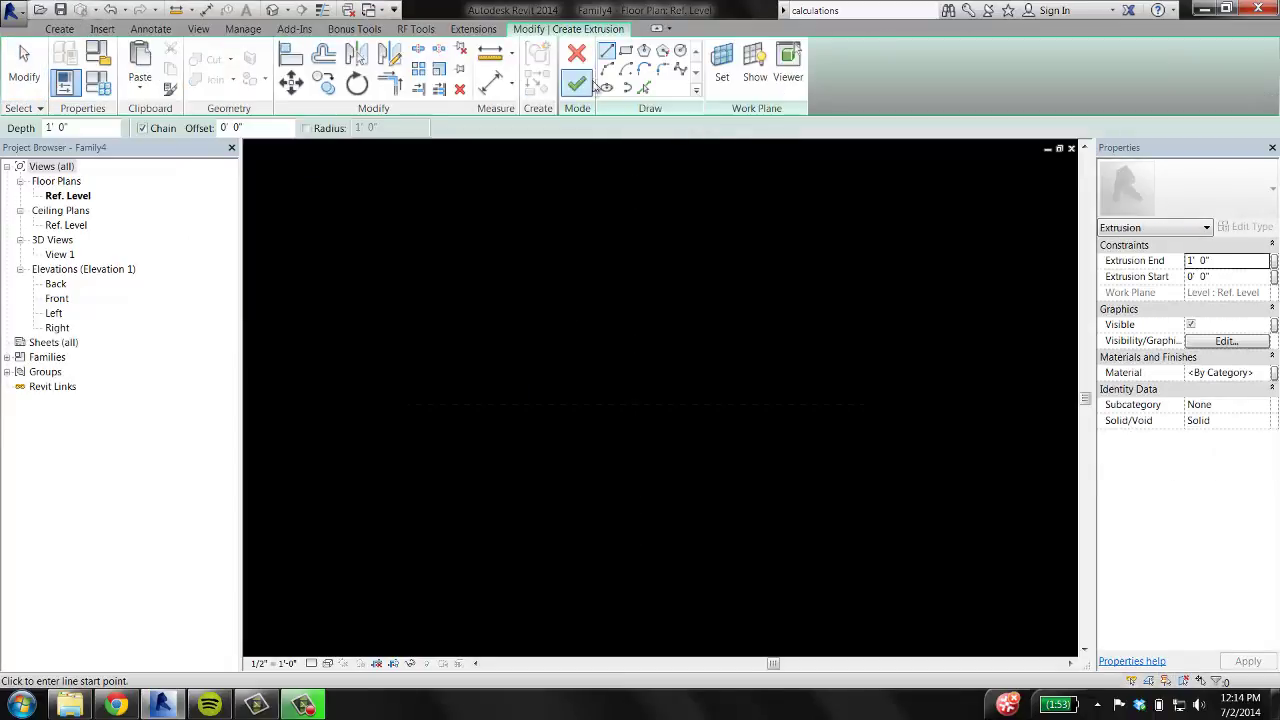
click(625, 50)
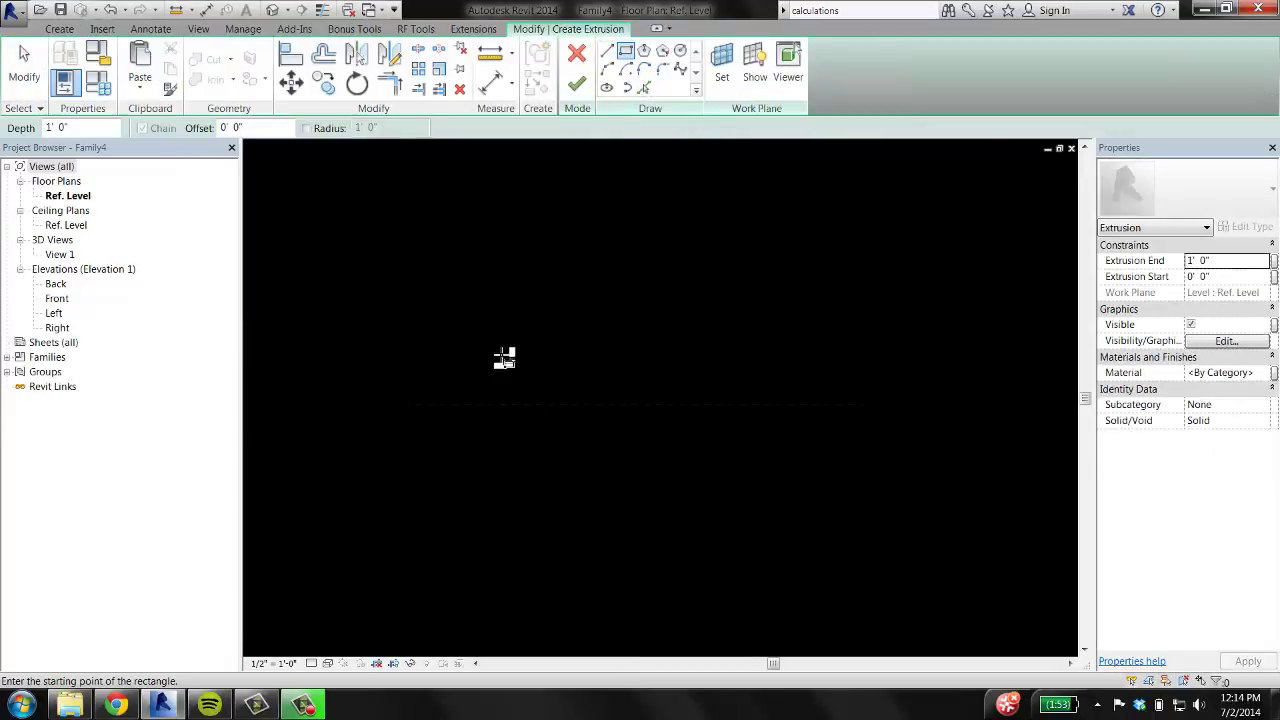
click(484, 340)
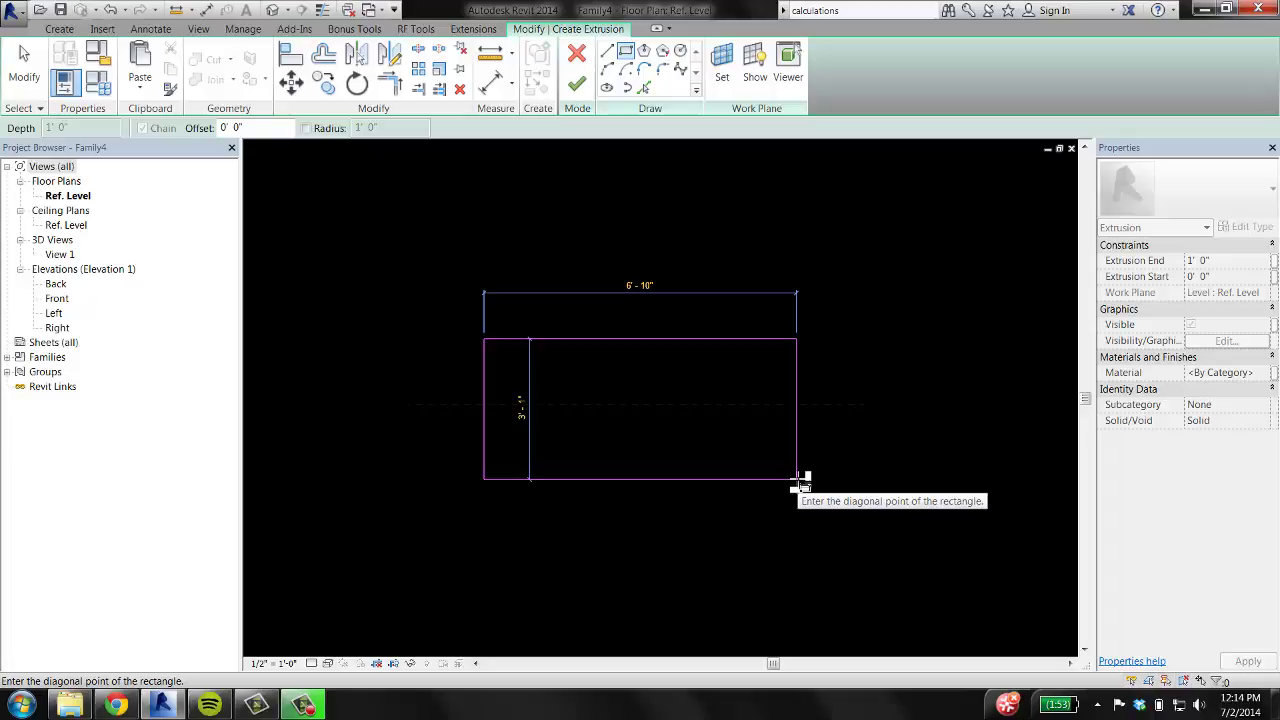
click(793, 479)
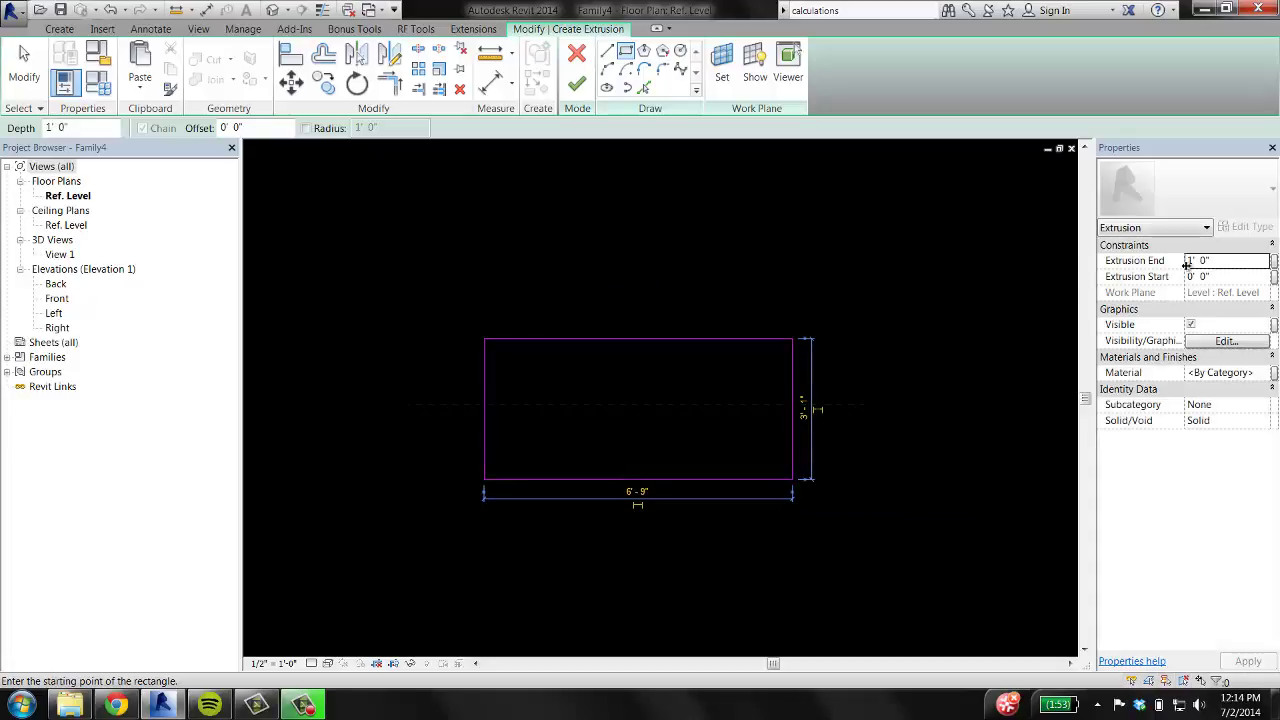
click(1220, 260)
text(4)
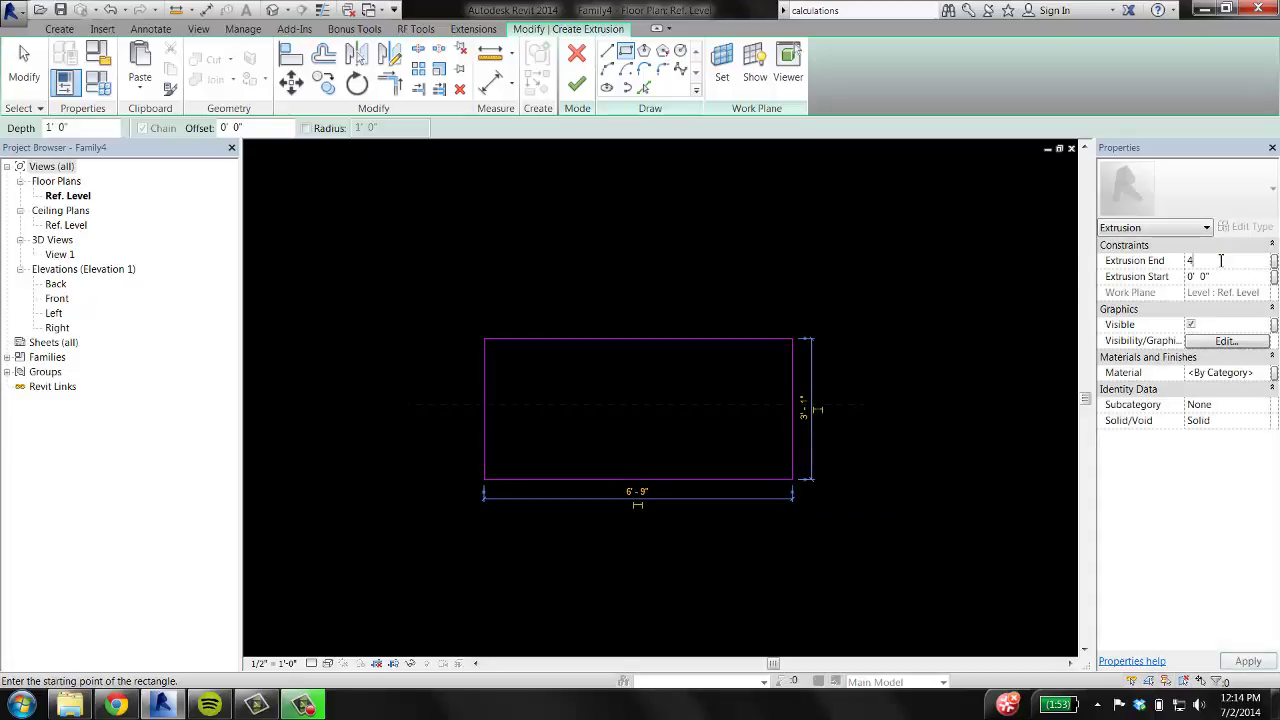
click(577, 84)
click(1042, 220)
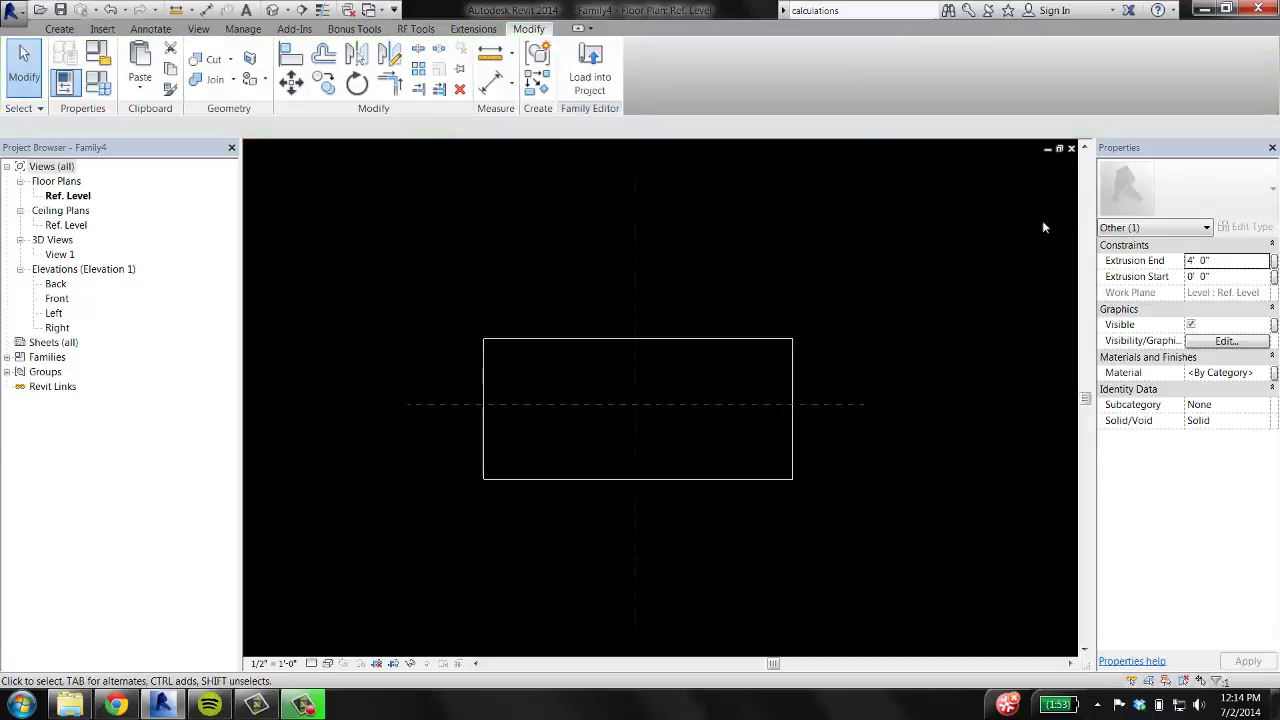
Close the plan and elevation views to bring up the 3D view of the box.
click(1071, 148)
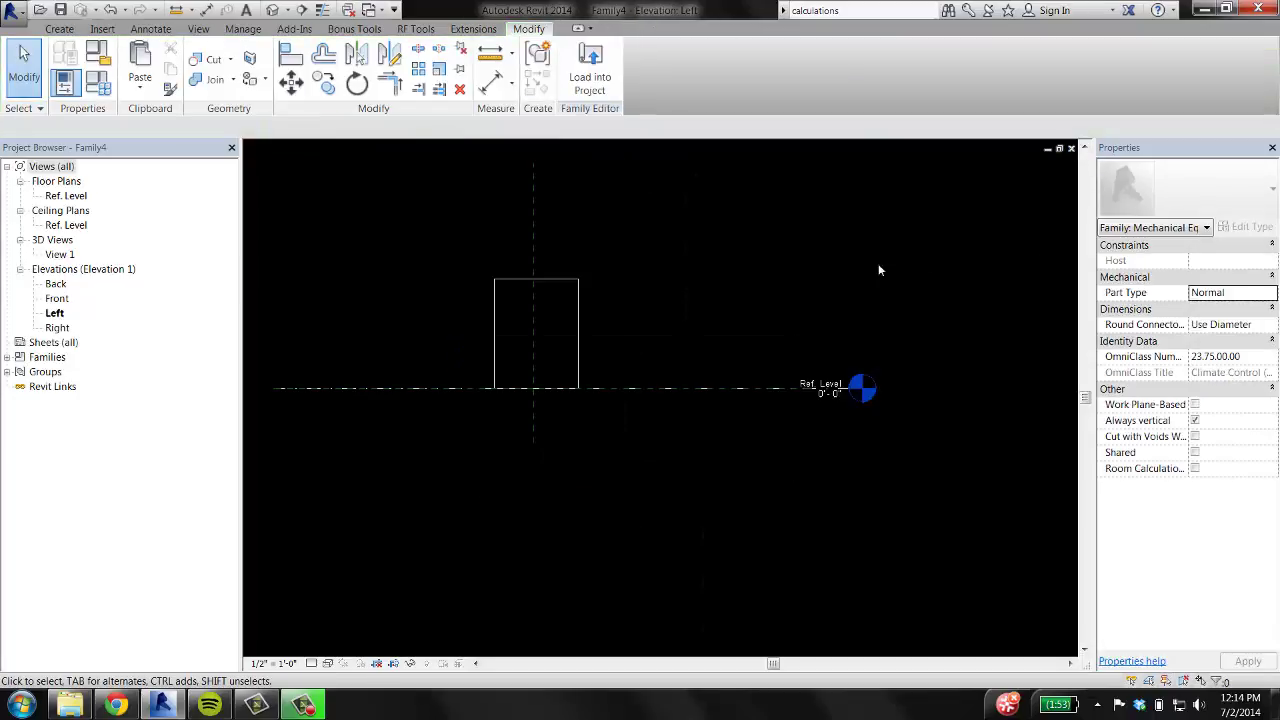
click(1071, 148)
click(1071, 148)
middle_drag(366, 324, 657, 429)
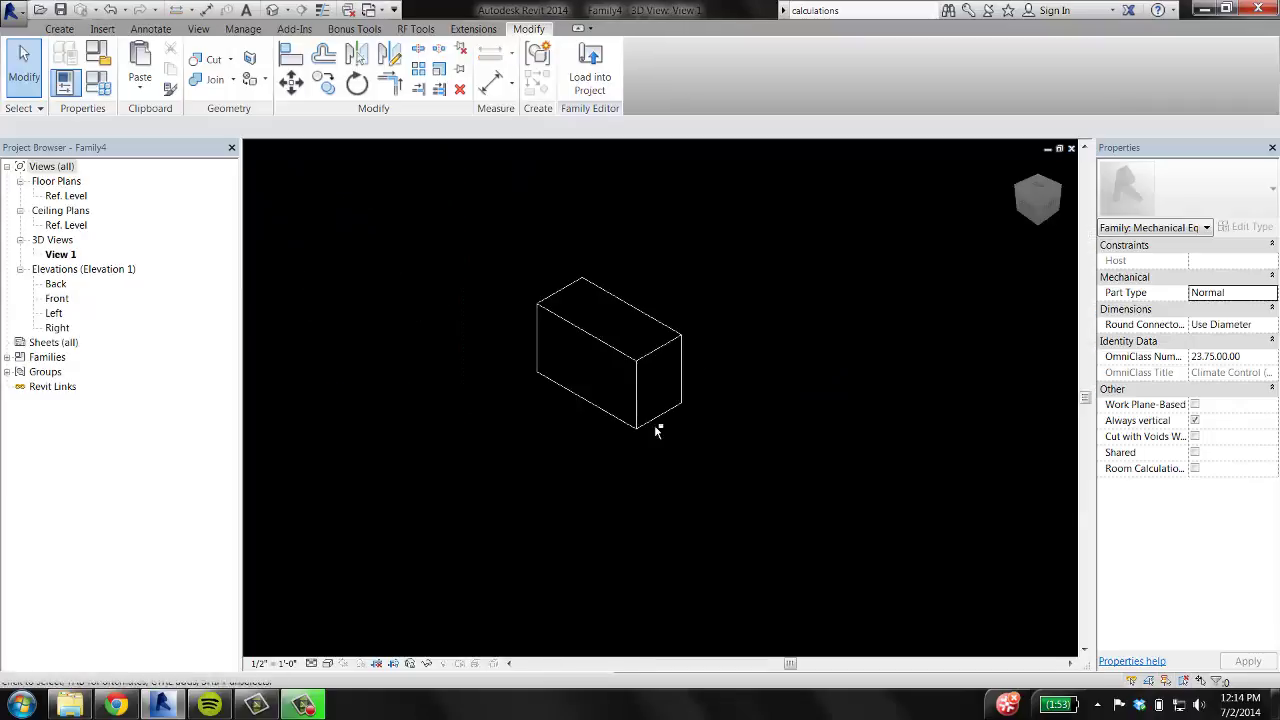
shift+middle_drag(563, 407, 602, 385)
scroll(602, 385, up, 2)
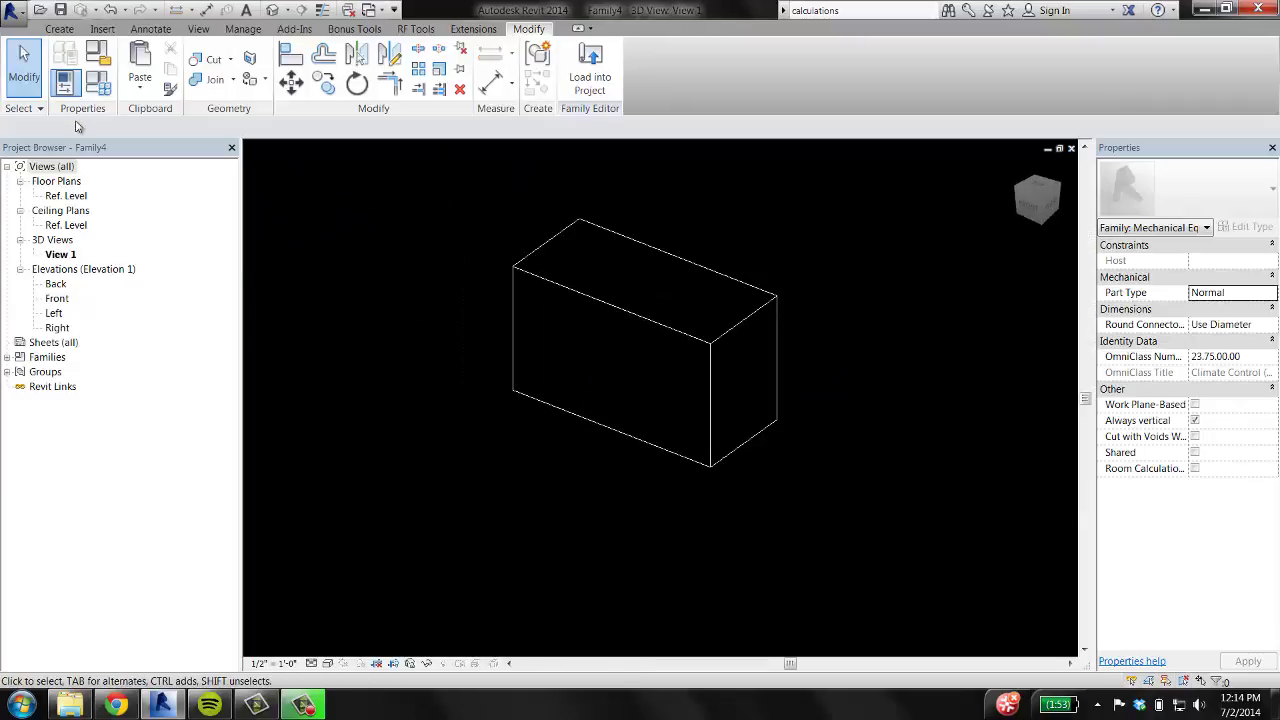
Place a Supply Air duct connector on each of the box's two opposite short end faces.
click(60, 29)
click(684, 68)
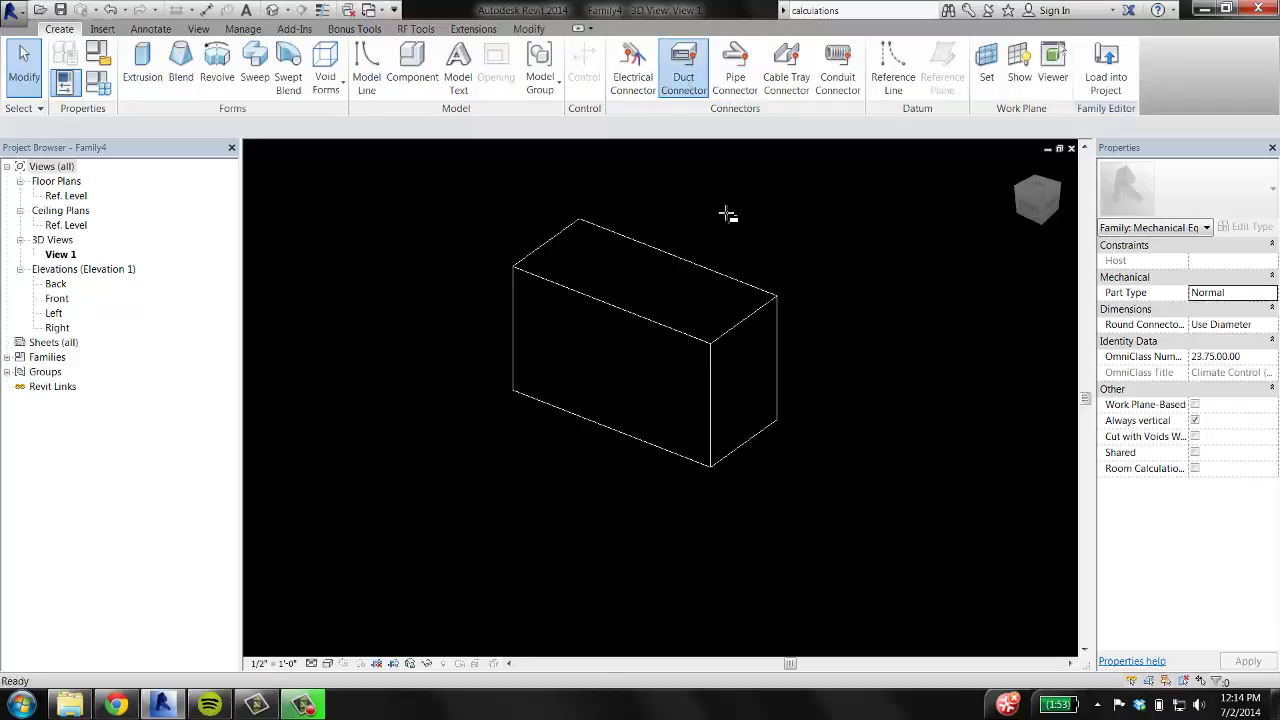
click(717, 376)
shift+middle_drag(717, 376, 543, 320)
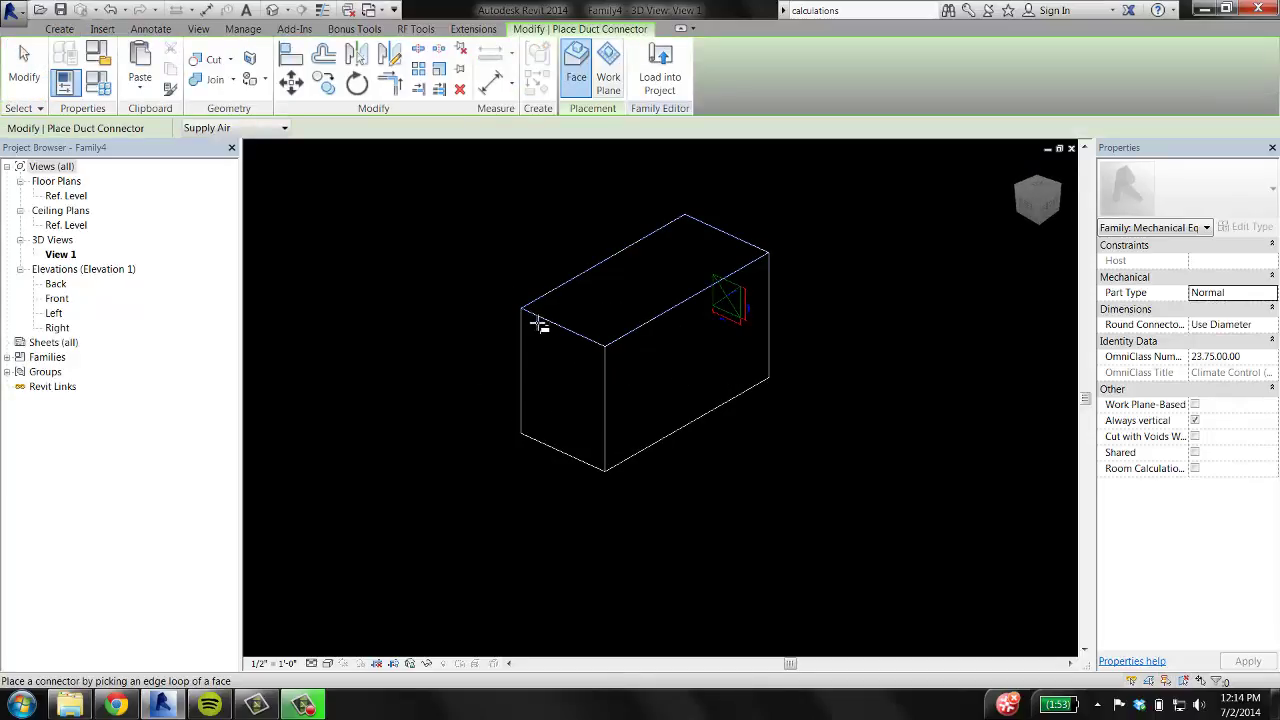
click(598, 390)
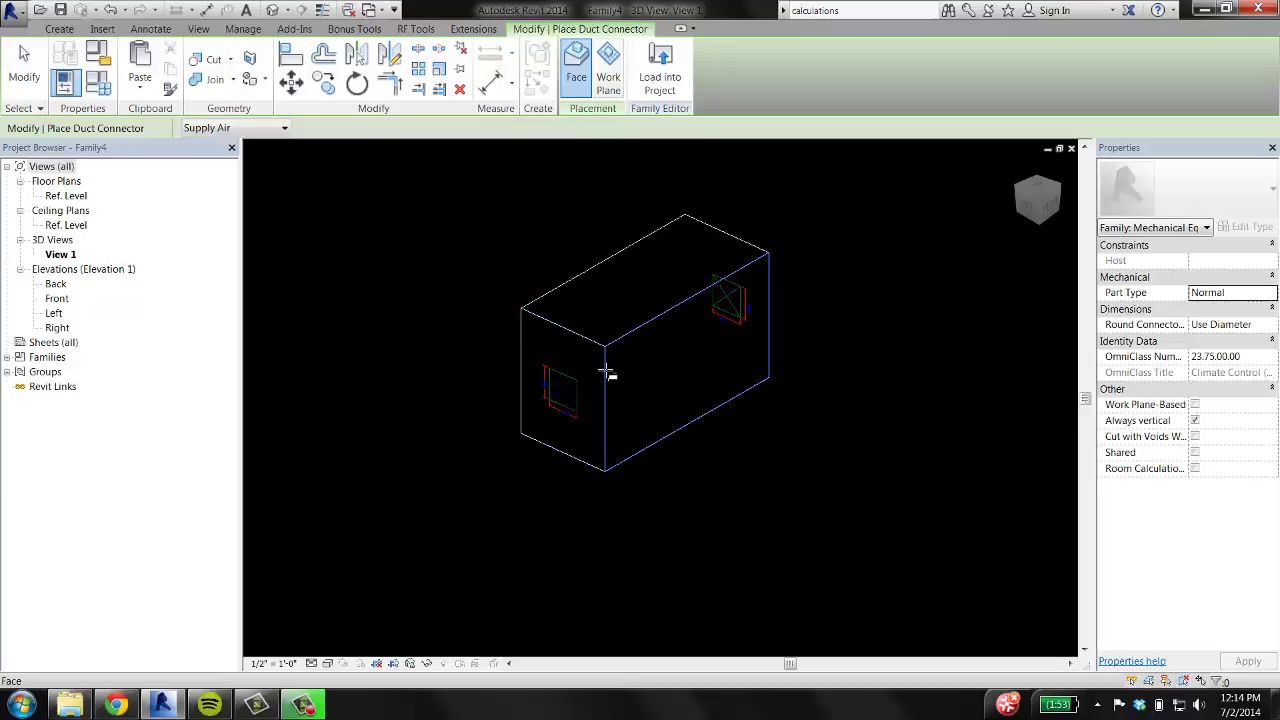
key(Escape)
Set the non-primary duct connector's flow direction to In and its connector description to IN.
shift+middle_drag(579, 380, 657, 368)
scroll(657, 368, up, 1)
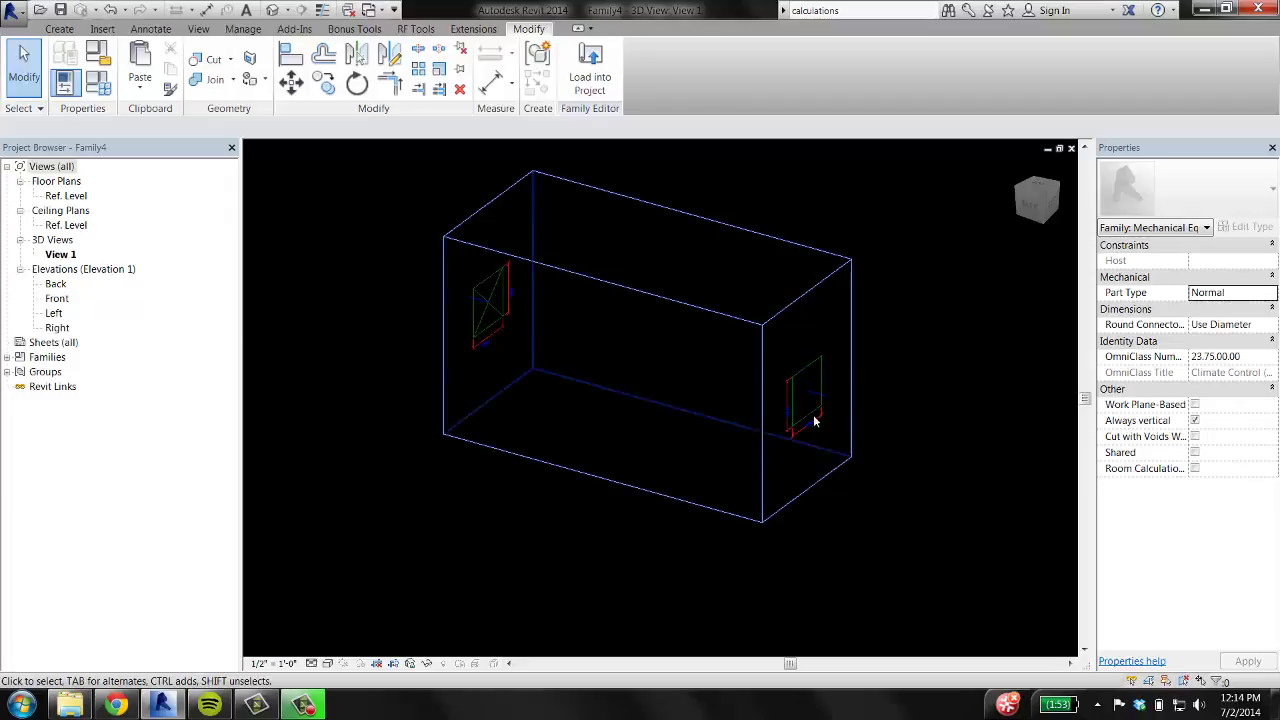
click(816, 373)
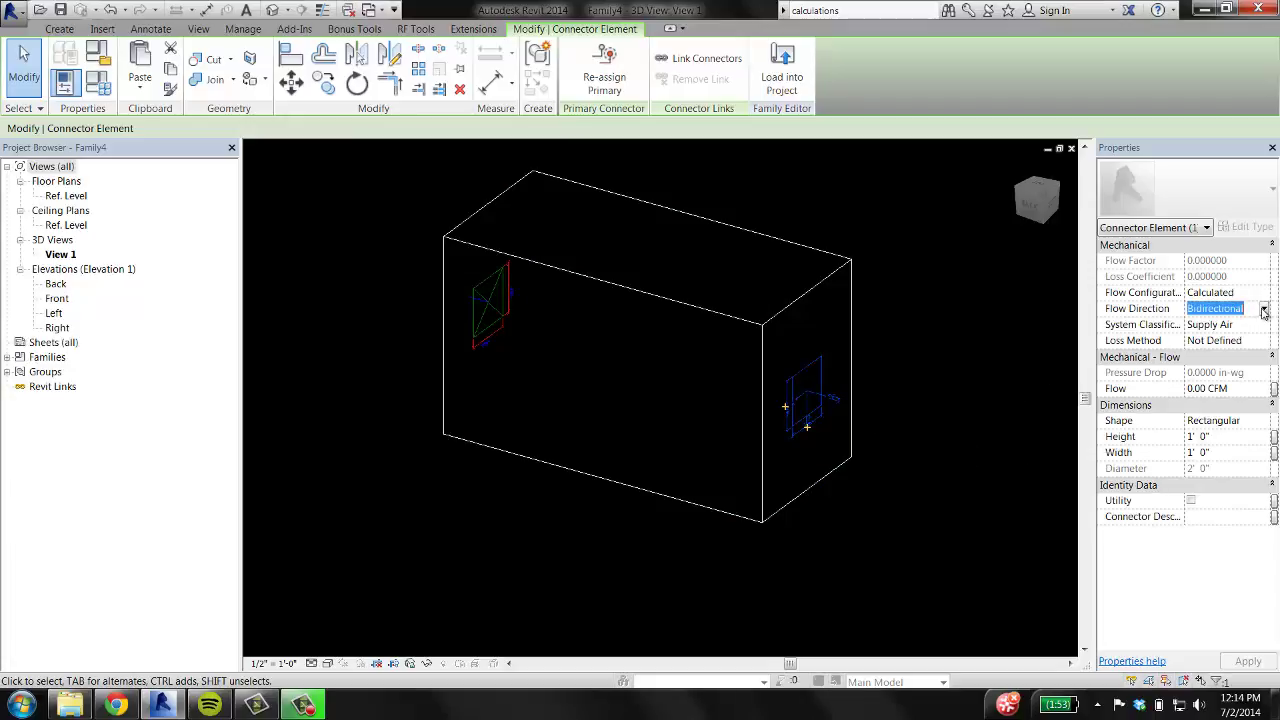
click(1263, 309)
click(1204, 325)
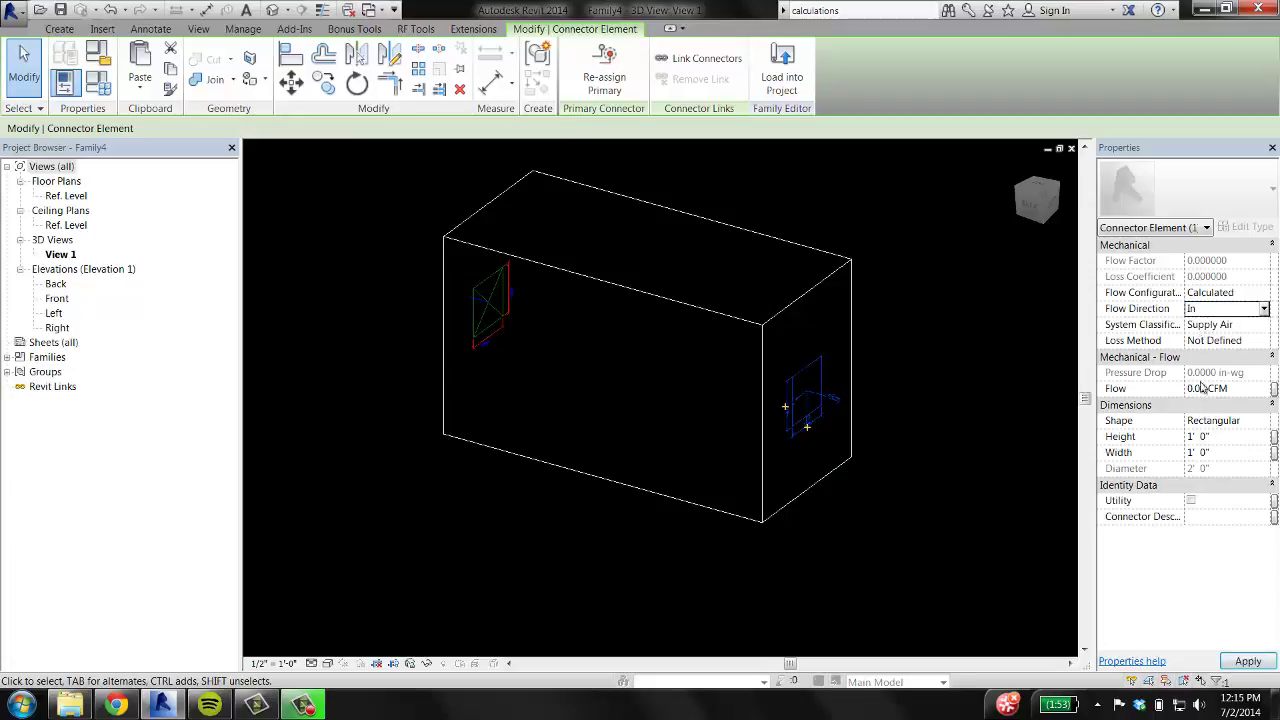
click(1200, 516)
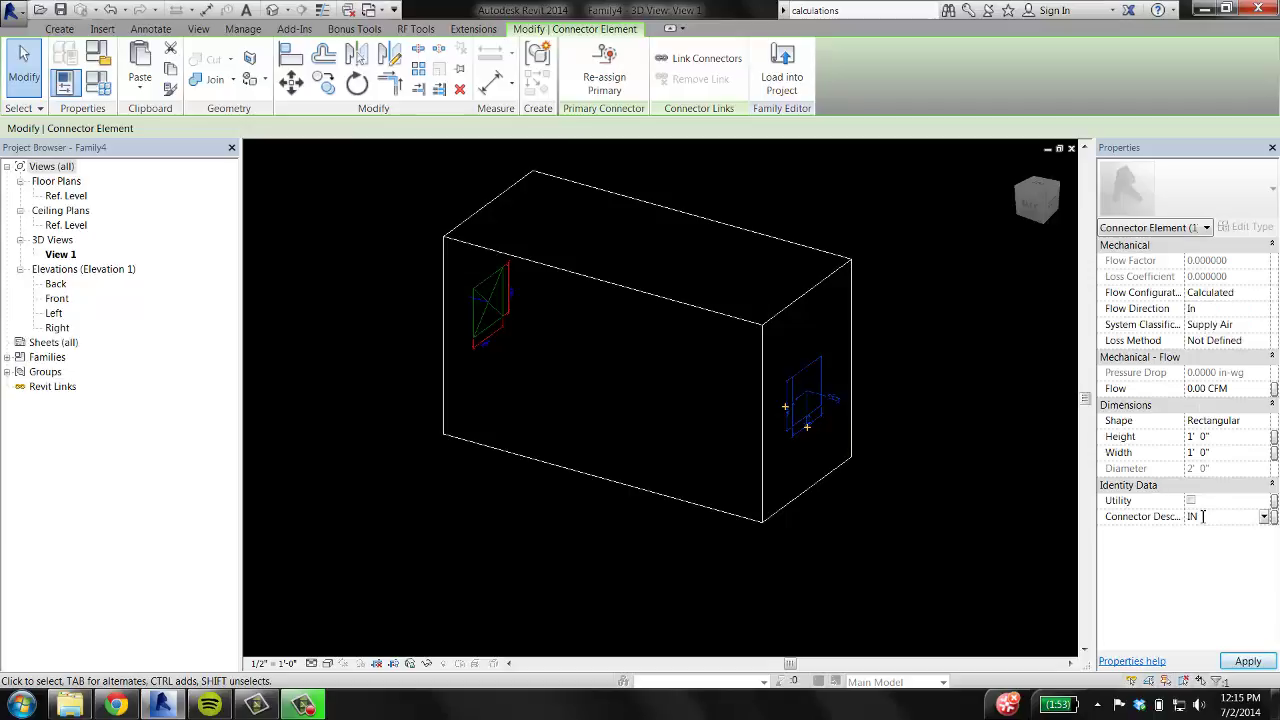
text(IN)
key(Return)
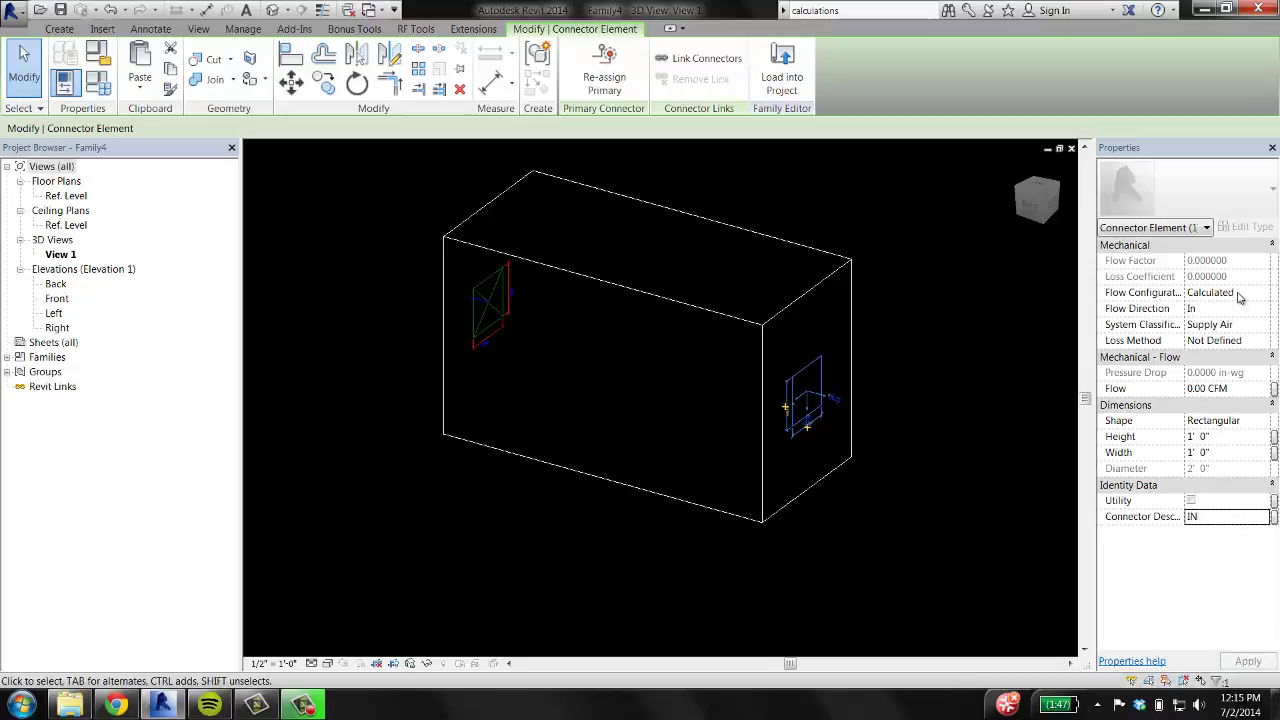
Set the inlet connector's flow configuration to Preset.
click(1248, 294)
click(1264, 293)
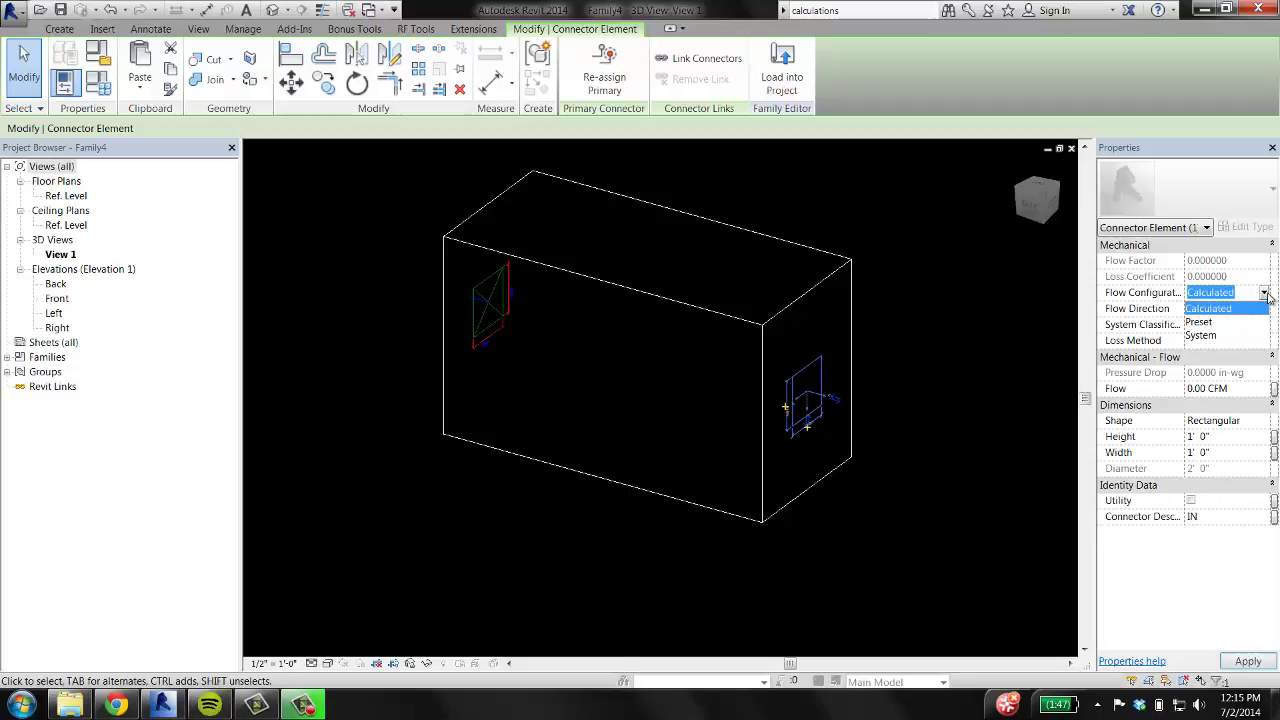
click(1202, 323)
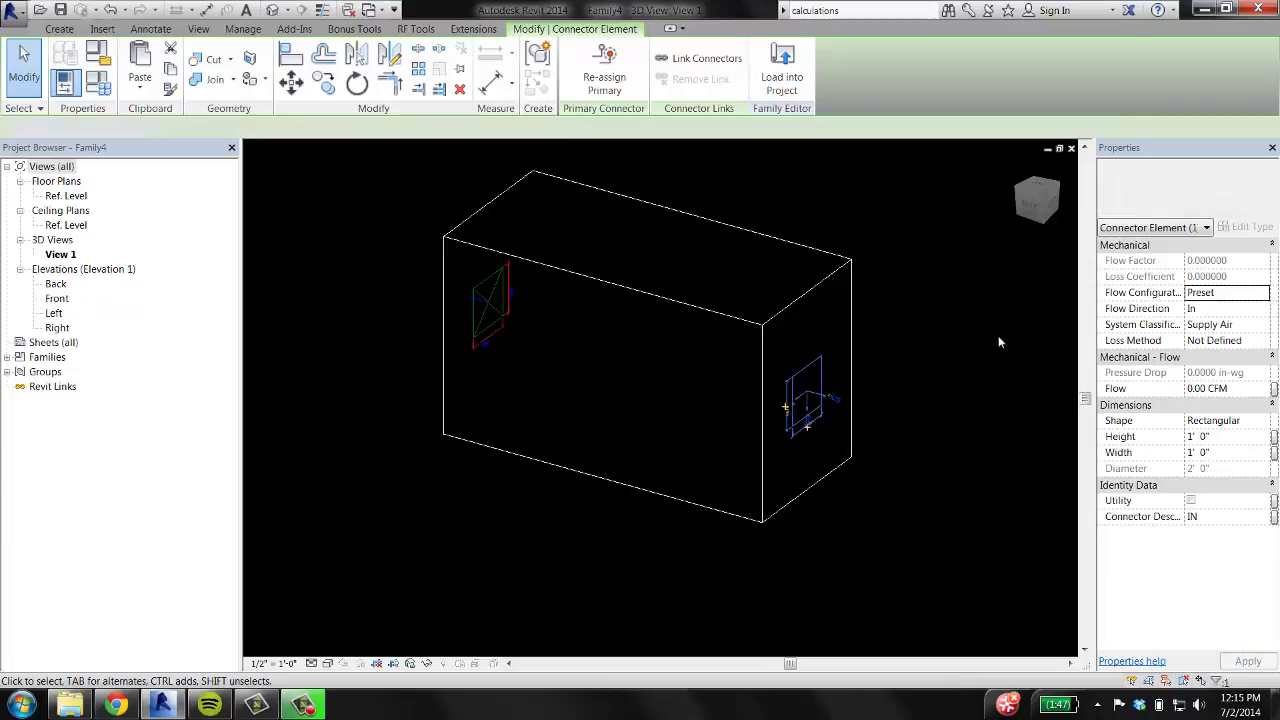
click(589, 401)
Set the primary duct connector at the opposite end to flow direction Out with the connector description Out.
click(487, 309)
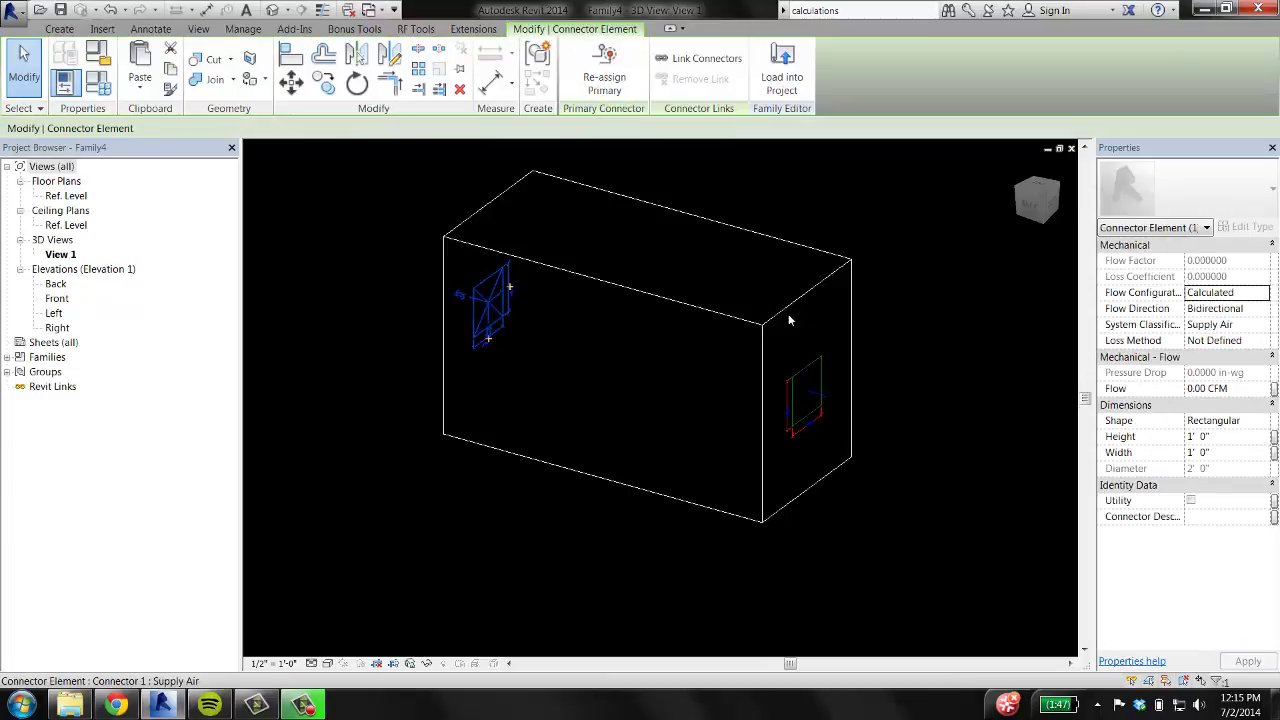
click(1264, 313)
click(1266, 312)
click(1194, 350)
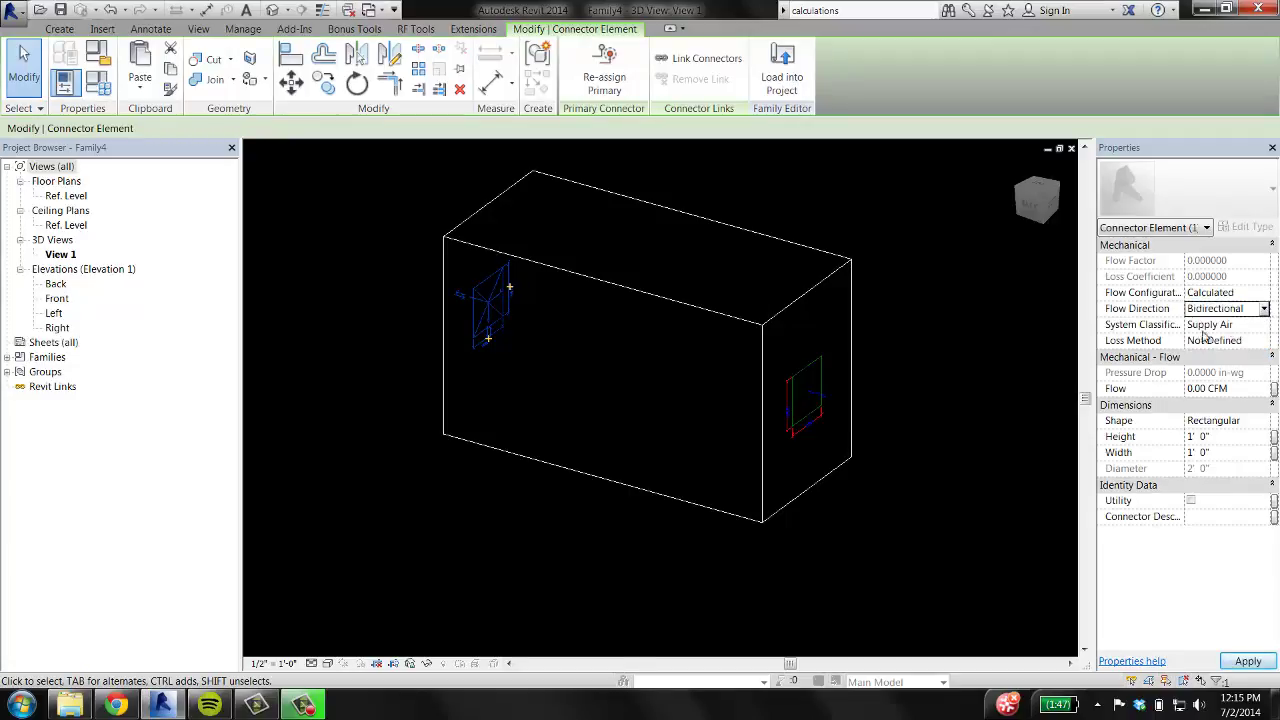
click(1264, 310)
click(1205, 340)
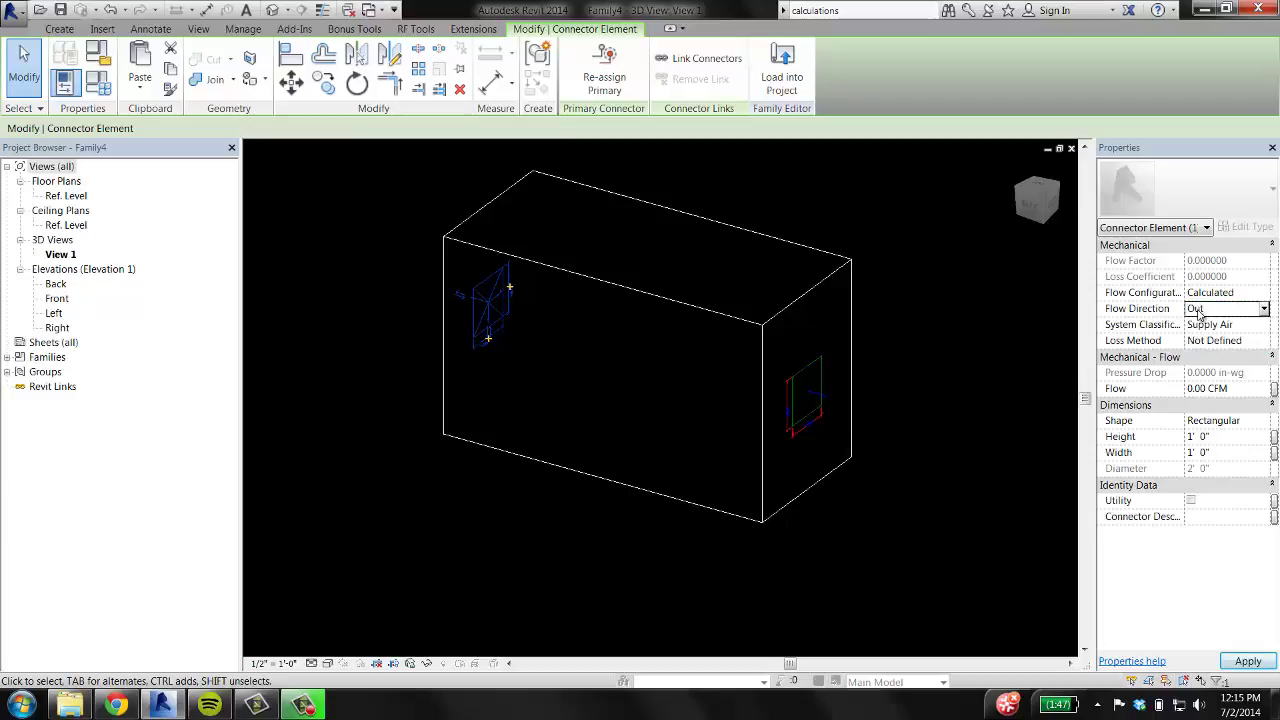
click(1205, 518)
click(918, 440)
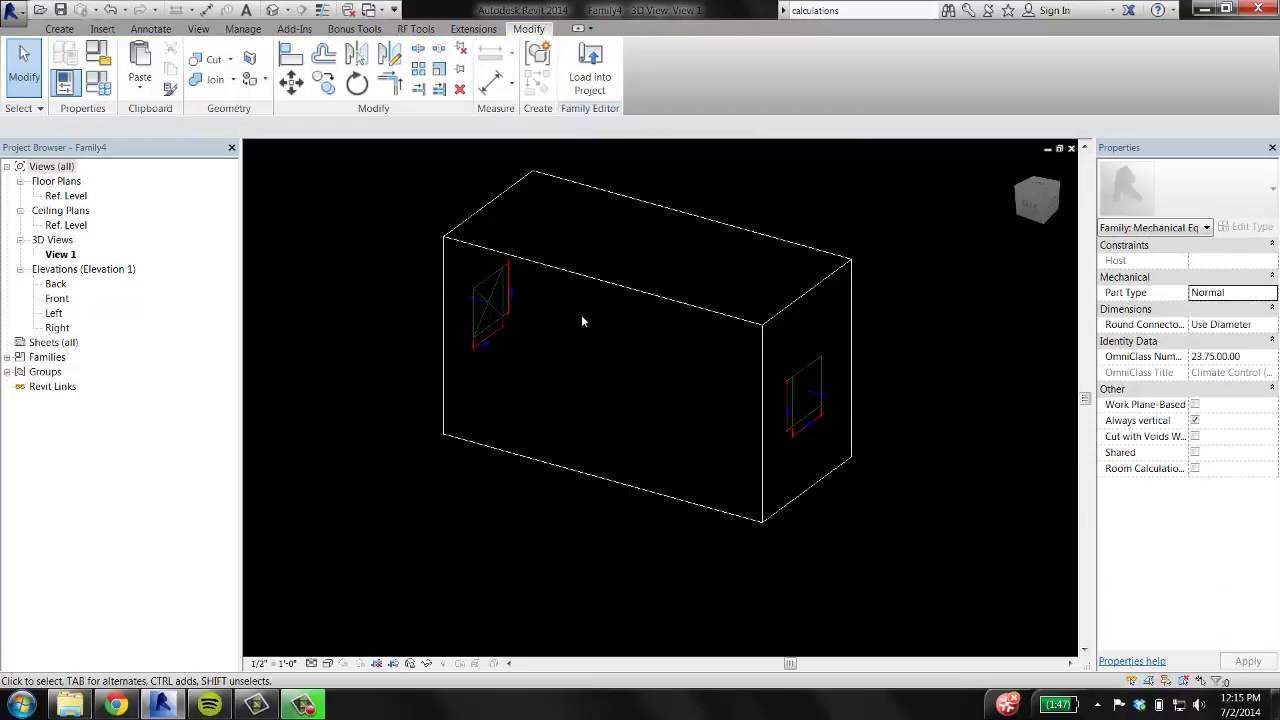
Compare the flow configuration, flow direction and system classification of the inlet and outlet connectors.
click(818, 388)
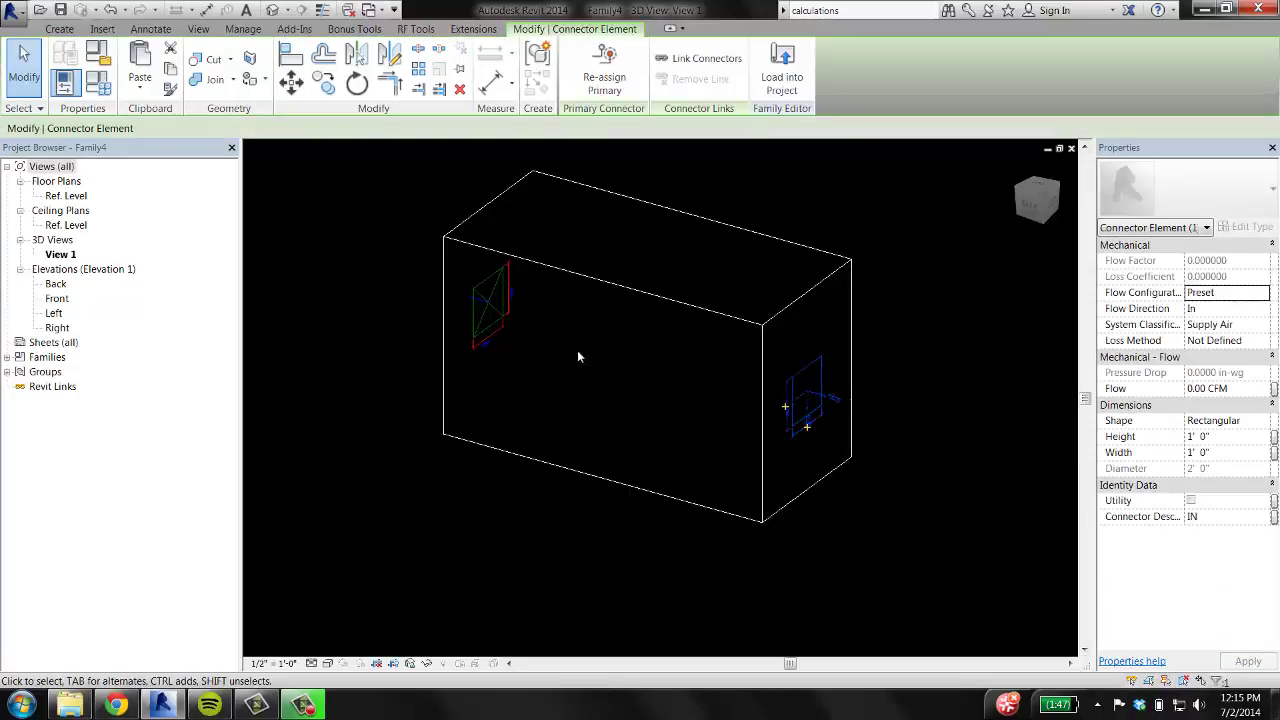
click(490, 297)
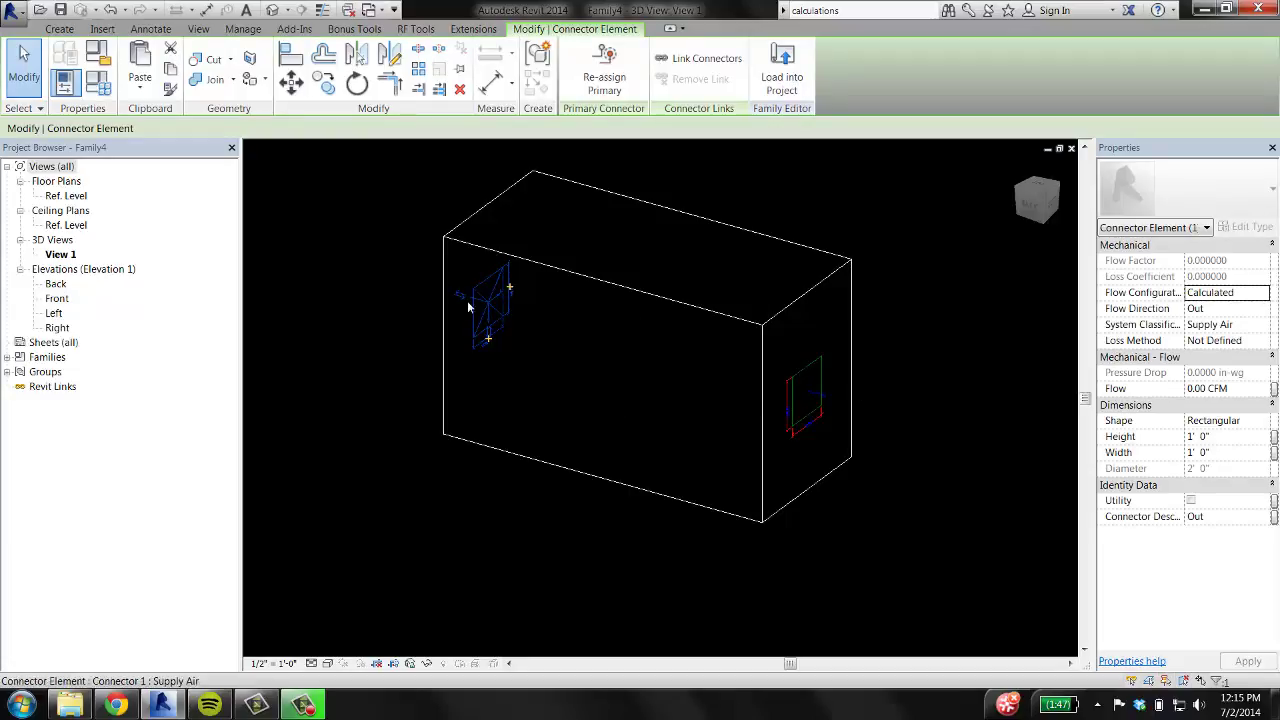
middle_drag(467, 300, 632, 354)
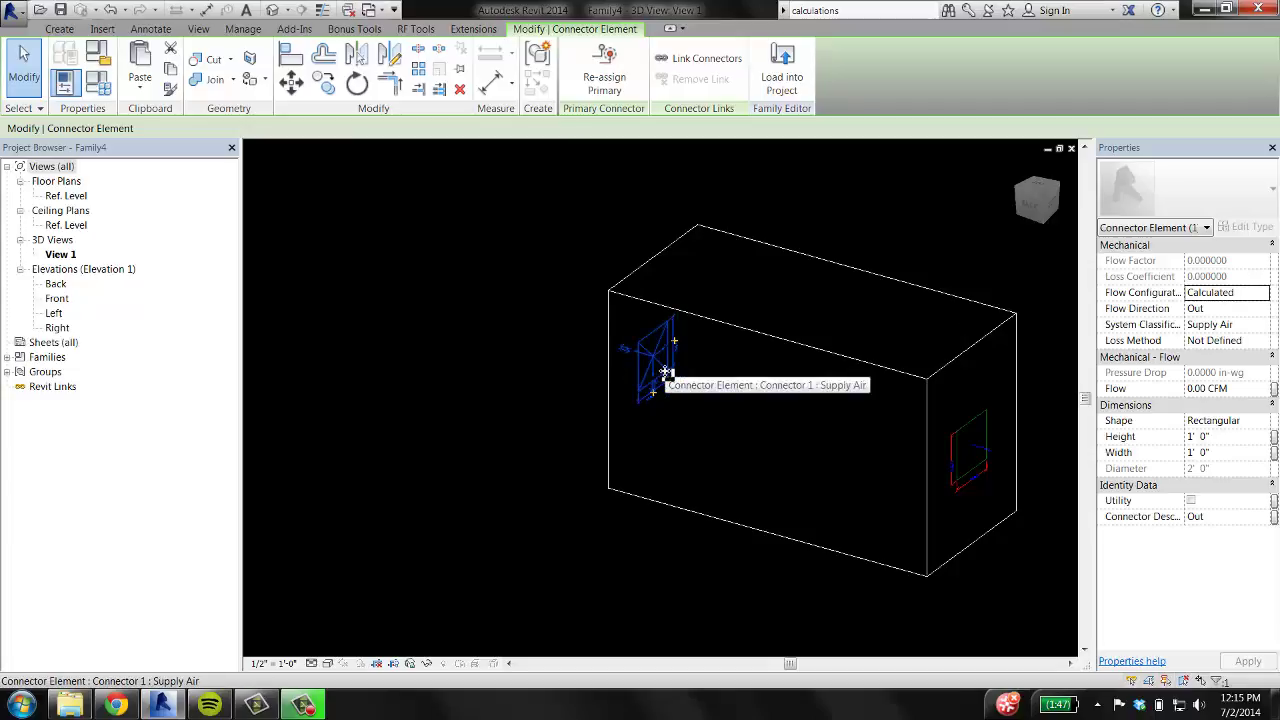
middle_drag(760, 446, 698, 435)
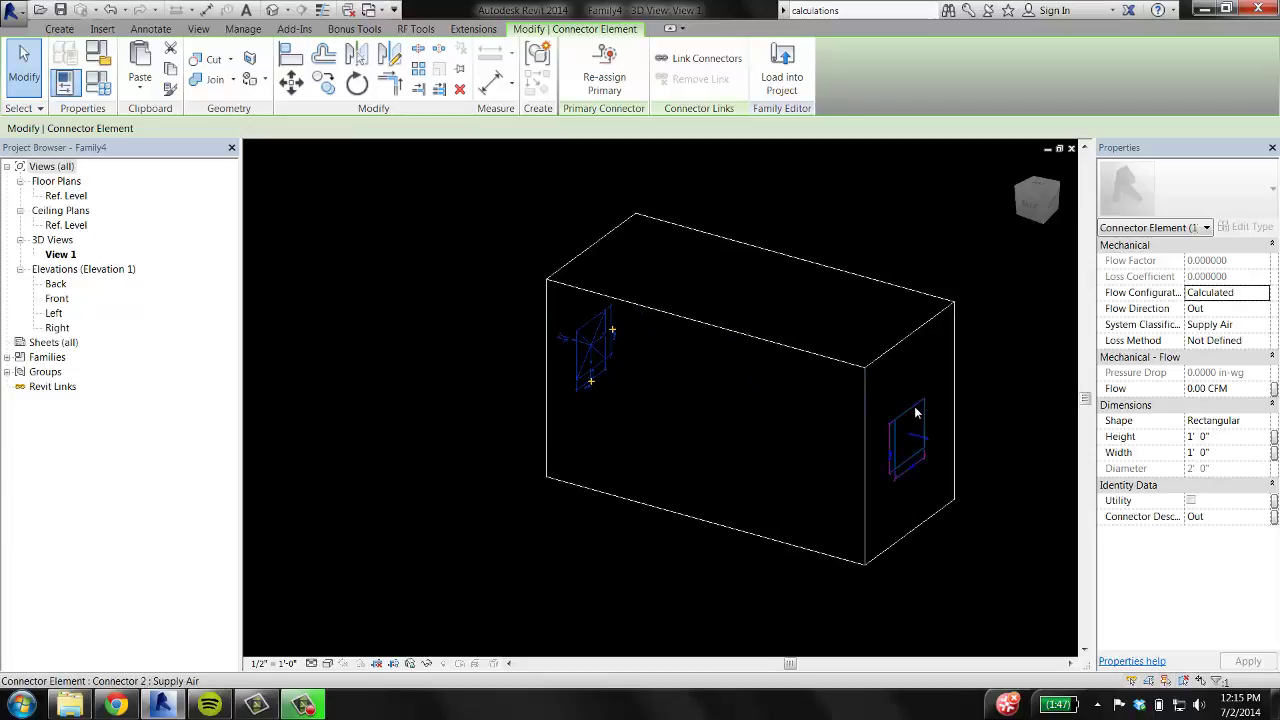
click(916, 412)
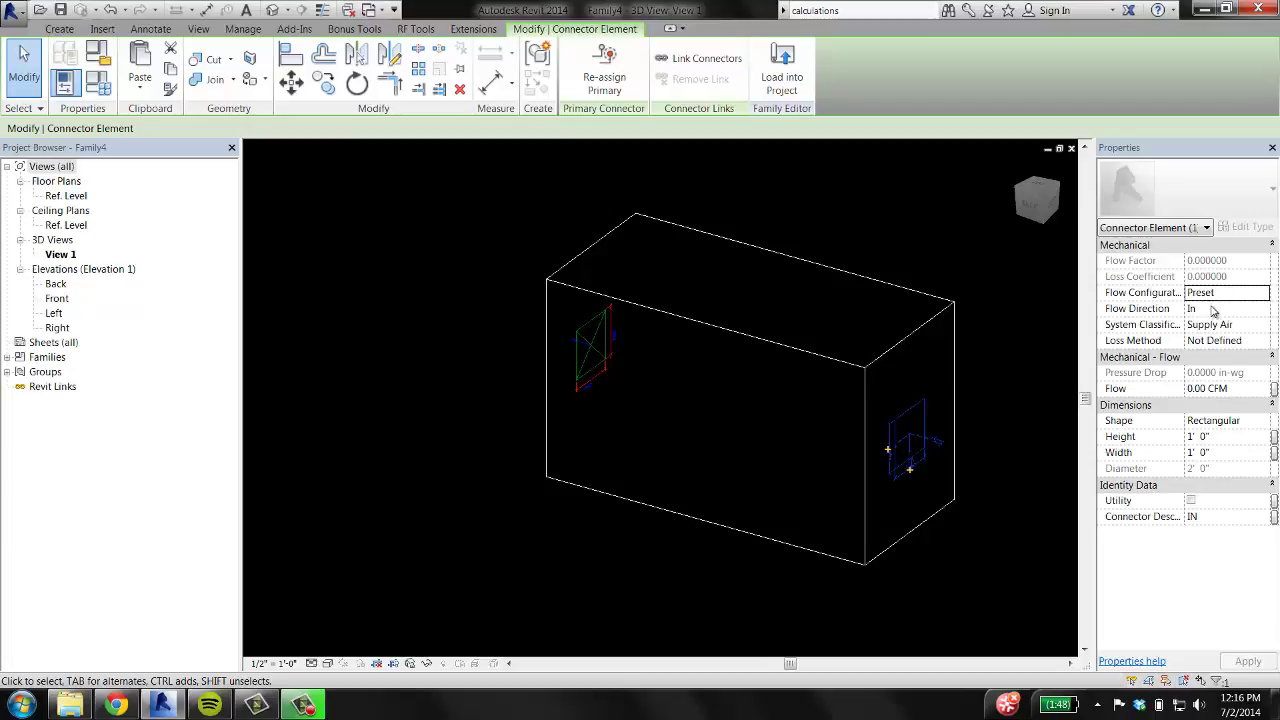
click(420, 336)
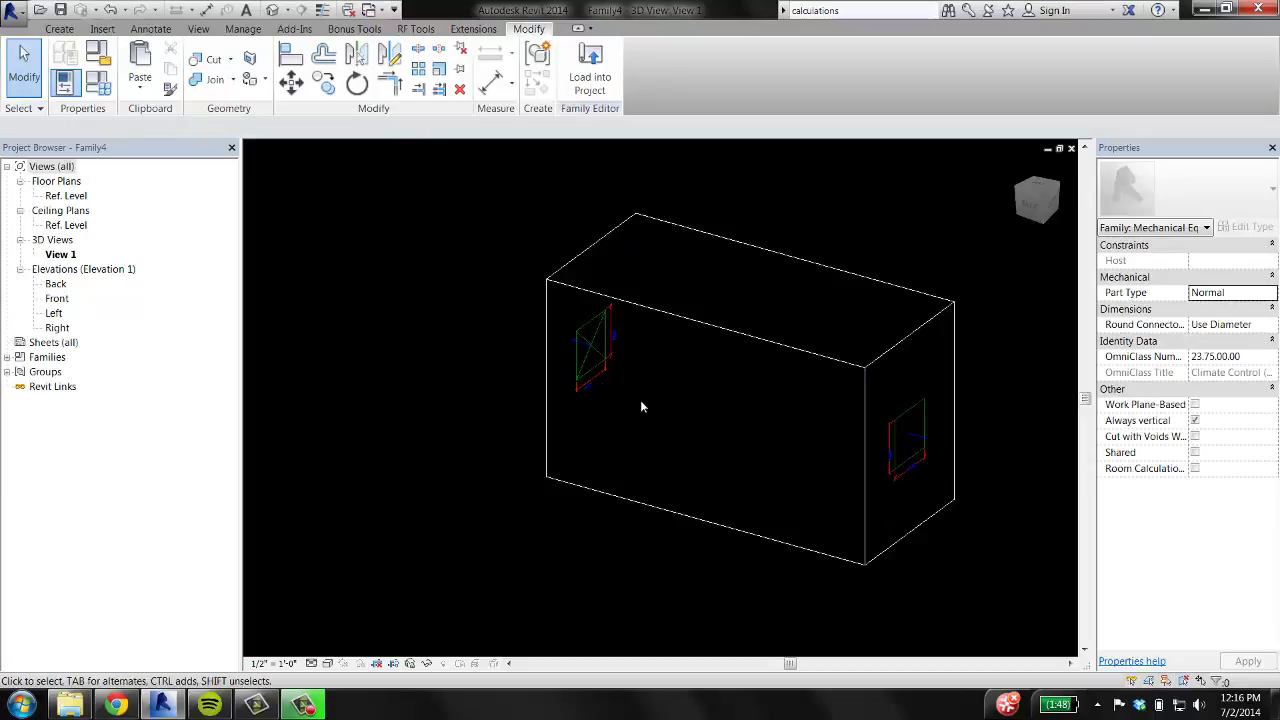
Associate the outlet connector's Flow with a new instance family parameter named Air Flow, grouped under Mechanical - Flow.
click(592, 343)
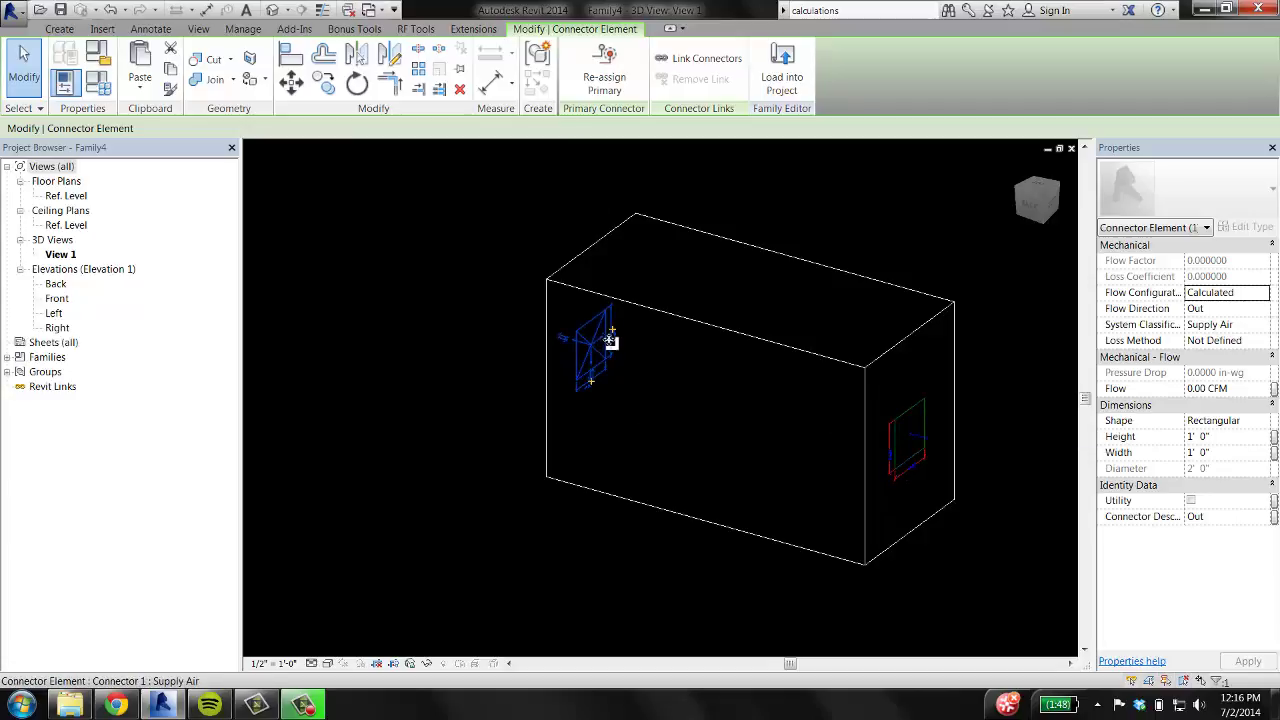
click(1274, 390)
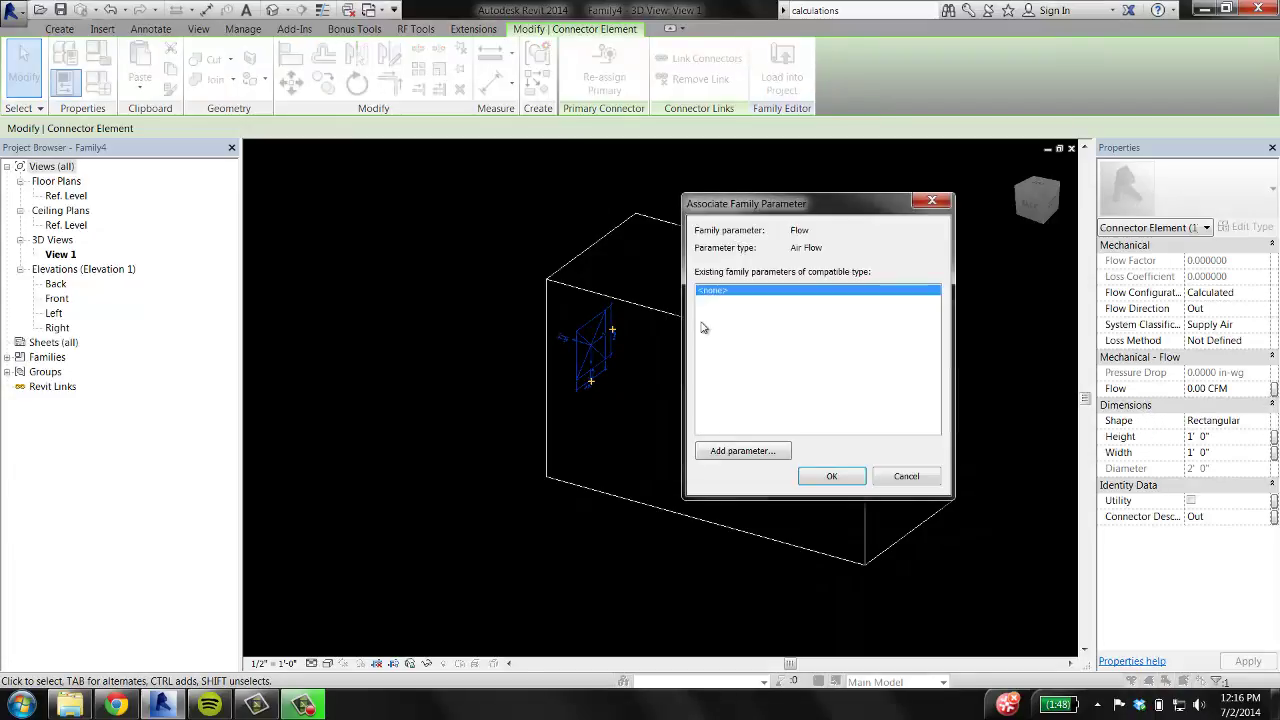
click(745, 452)
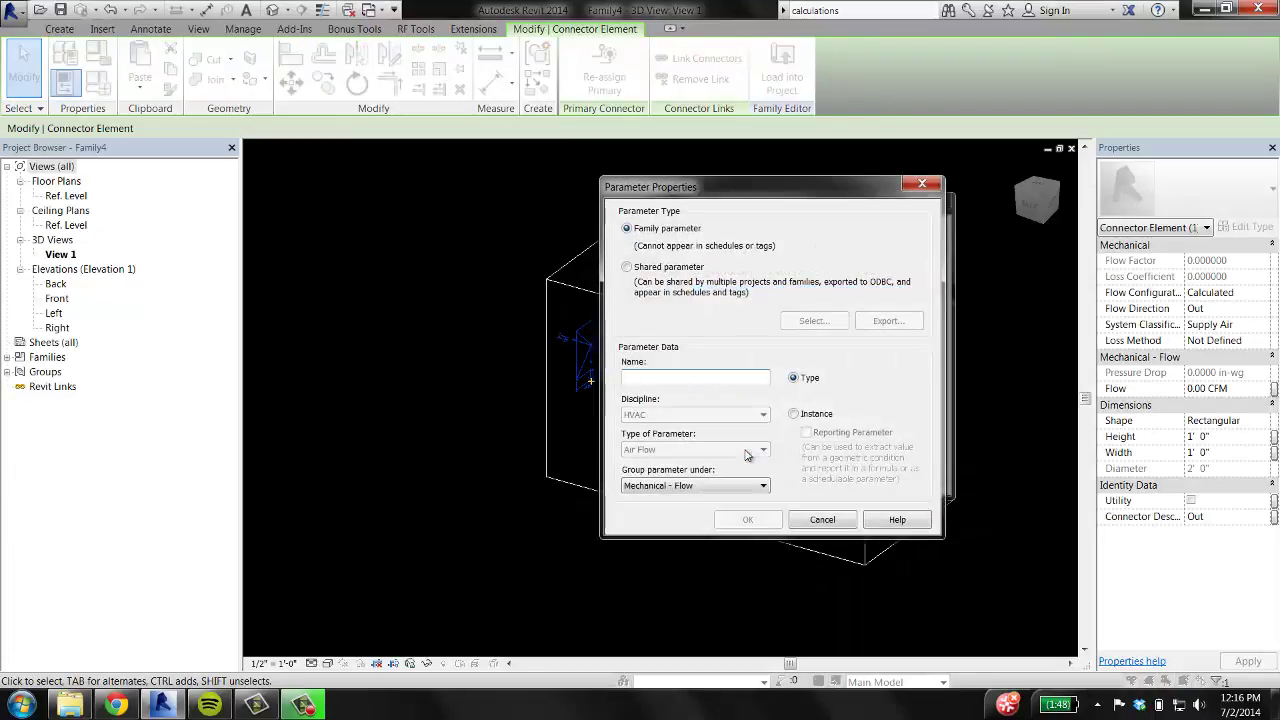
text(Air Flow)
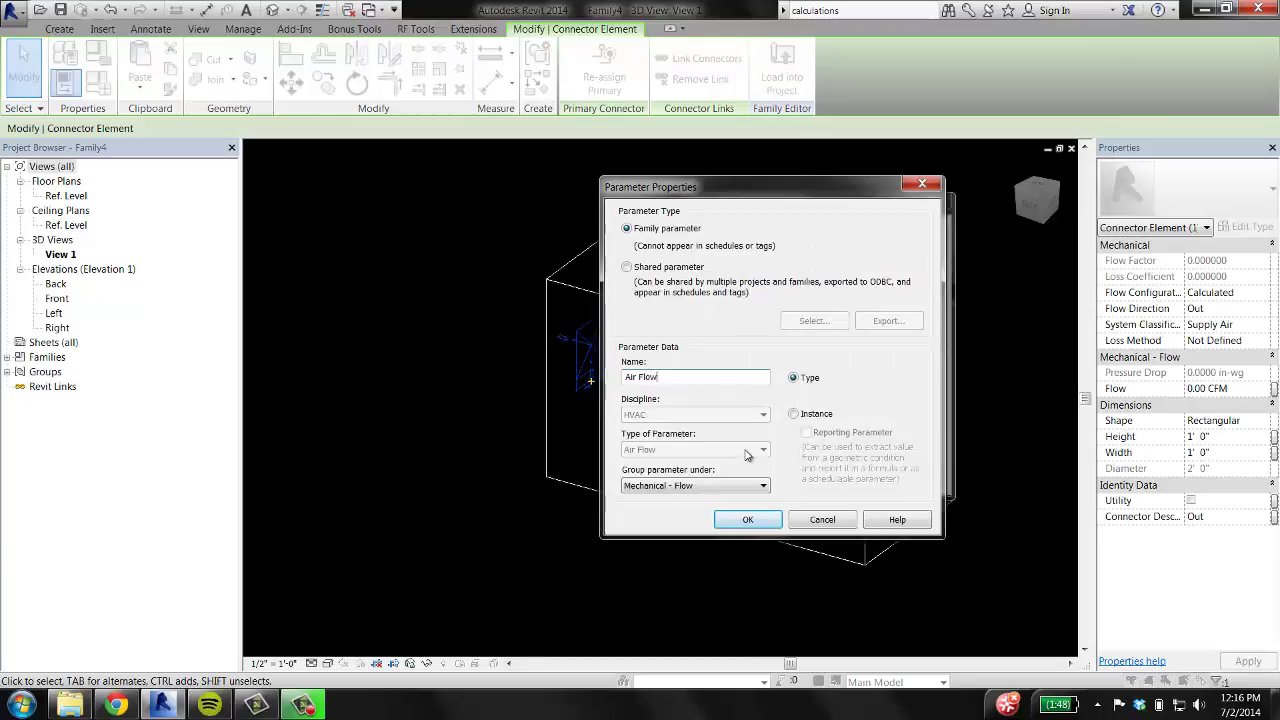
click(794, 414)
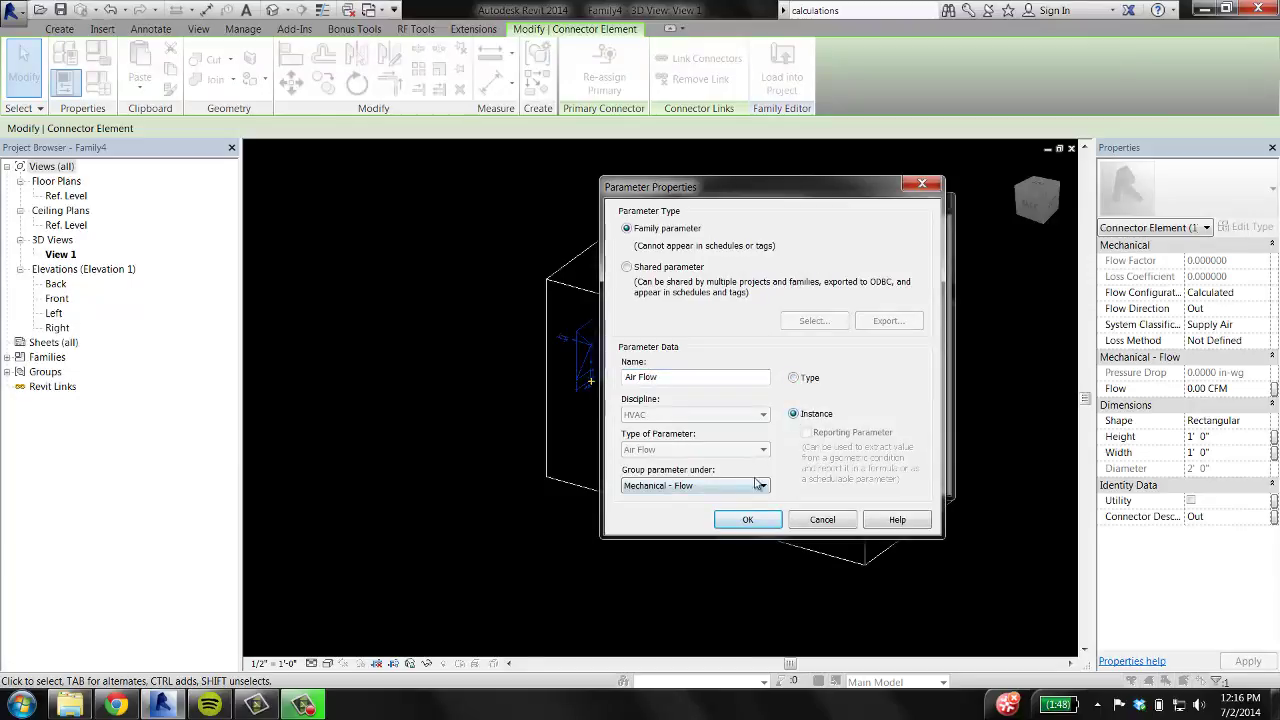
click(747, 520)
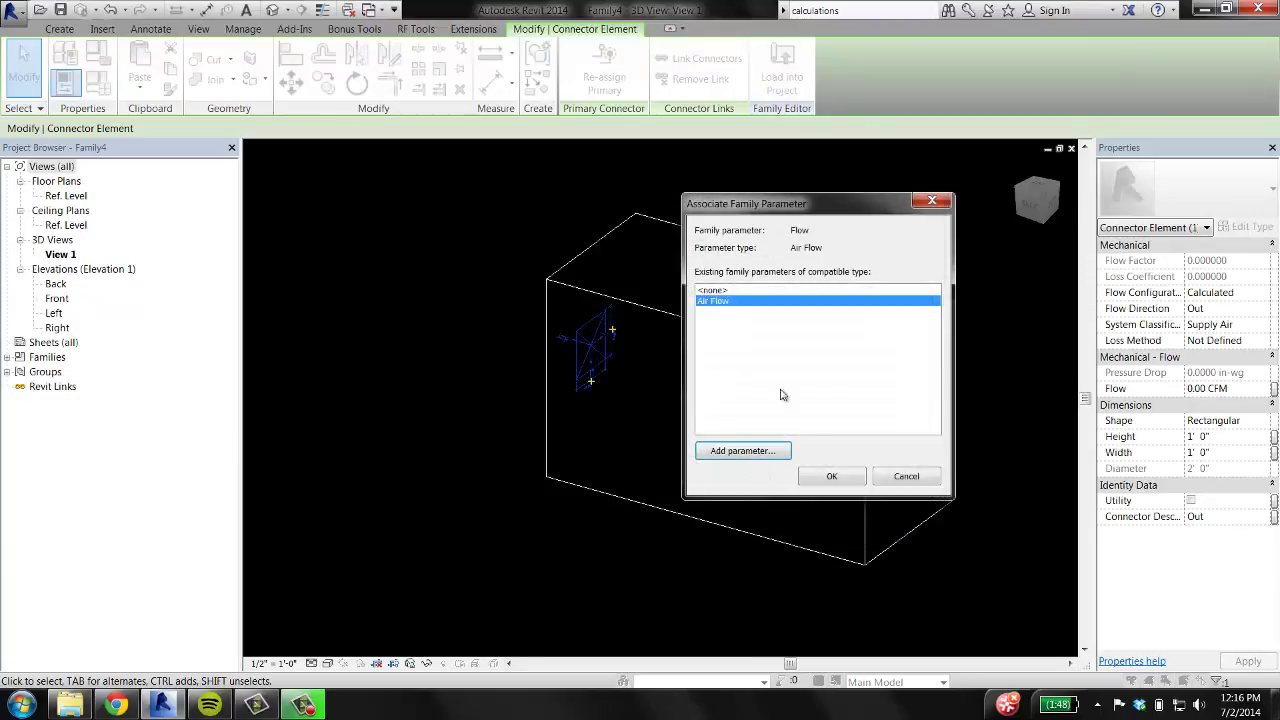
click(826, 474)
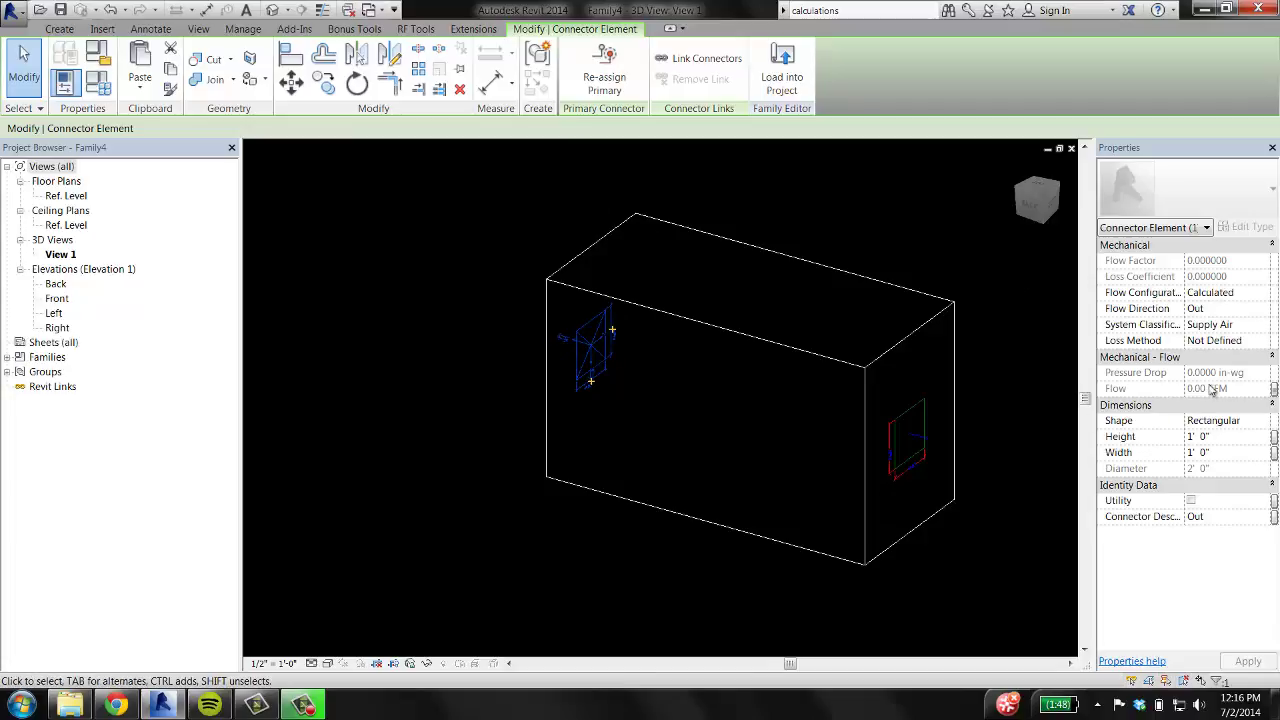
click(984, 516)
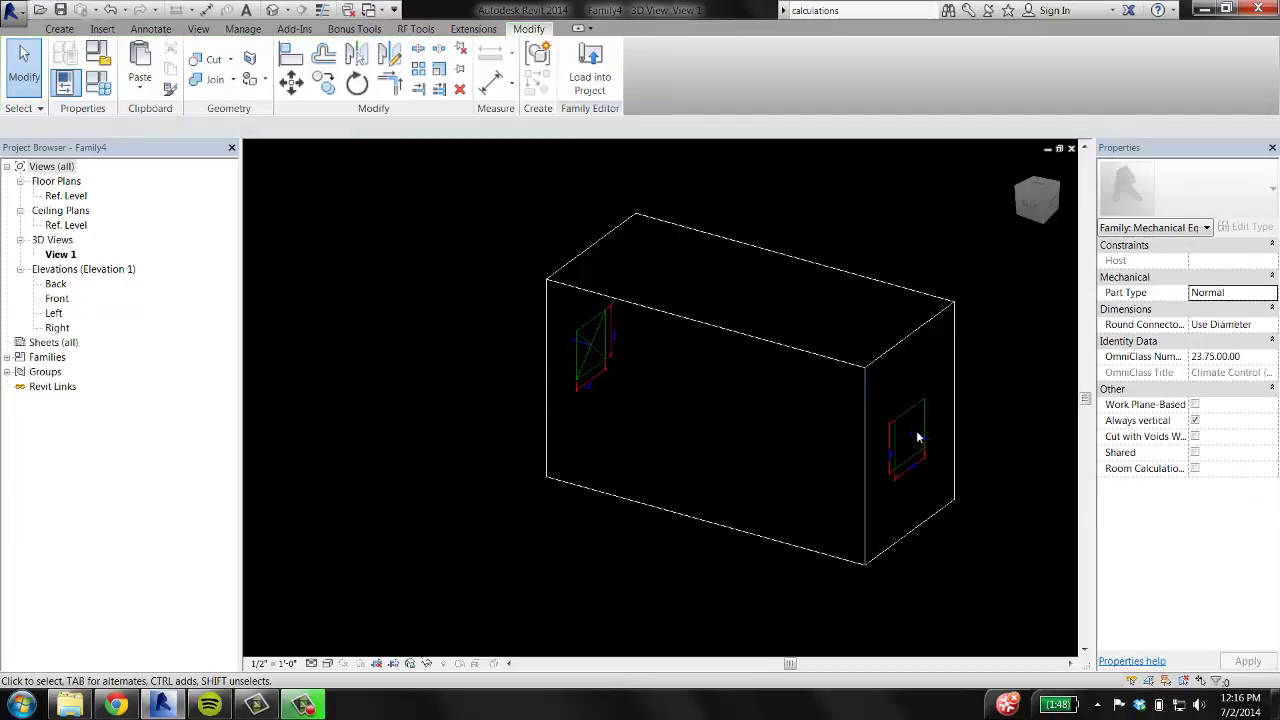
Associate the inlet connector's Flow with the existing Air Flow family parameter.
click(916, 418)
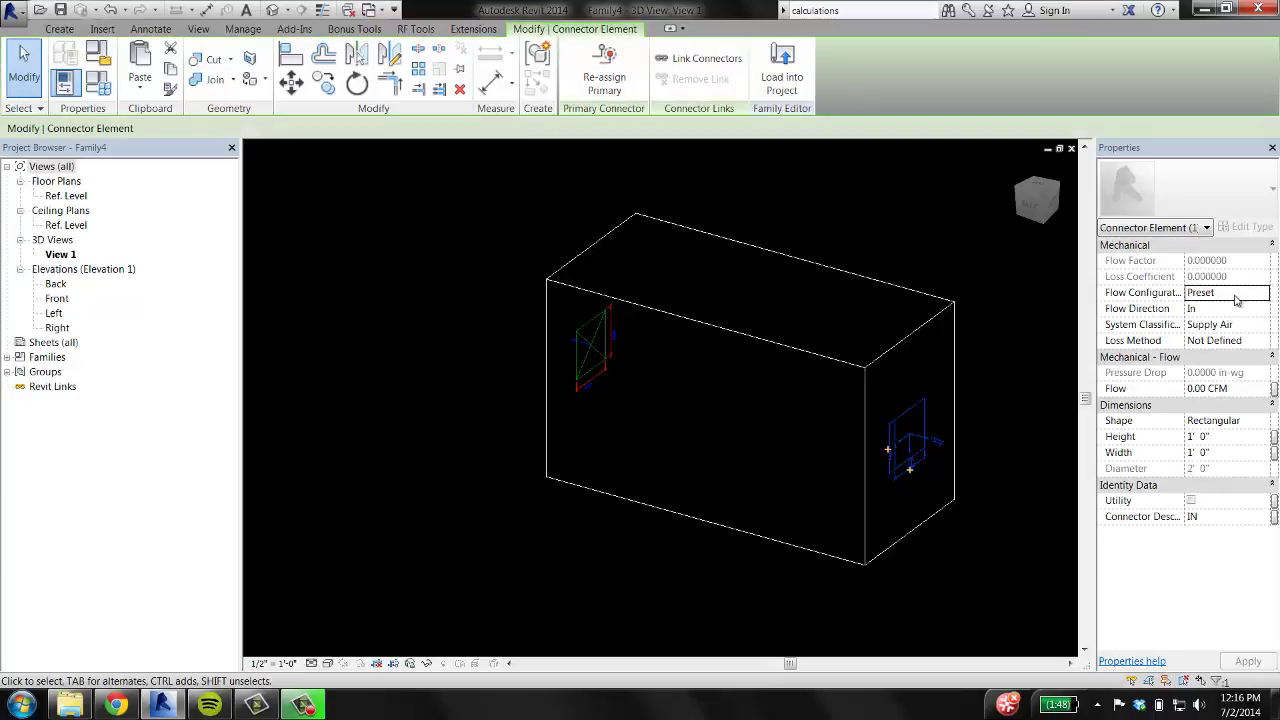
click(1275, 388)
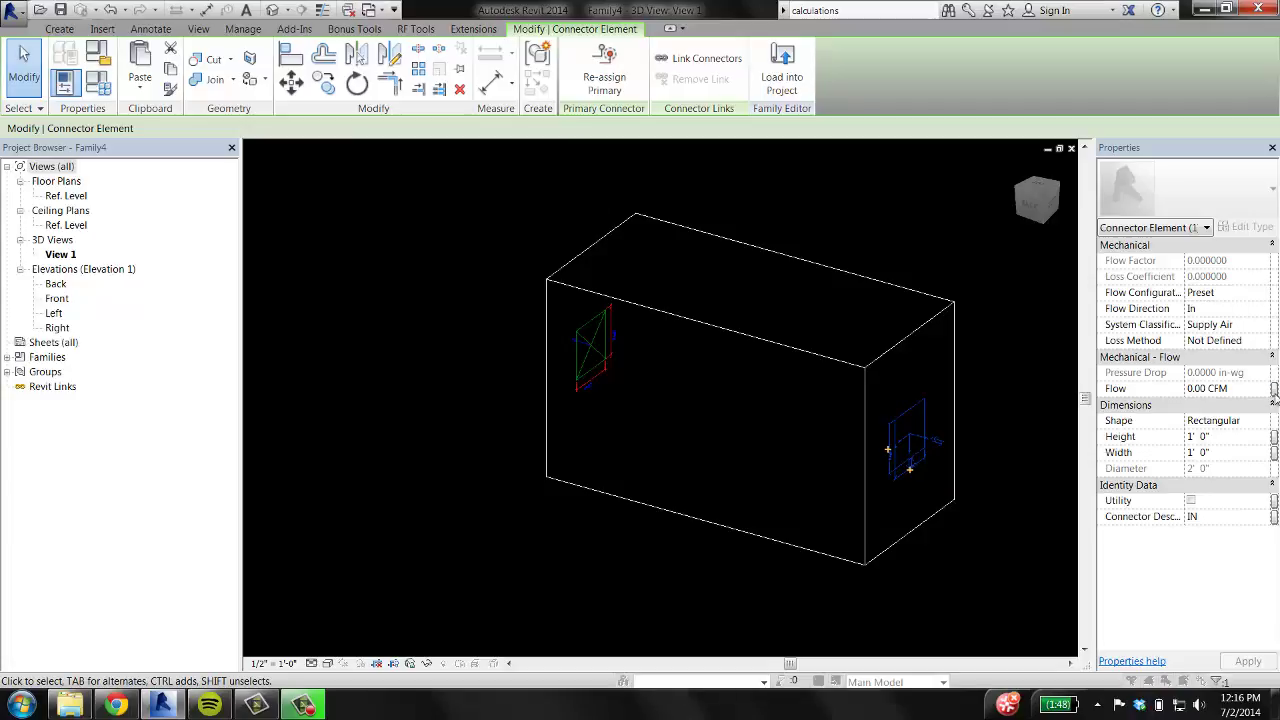
click(728, 302)
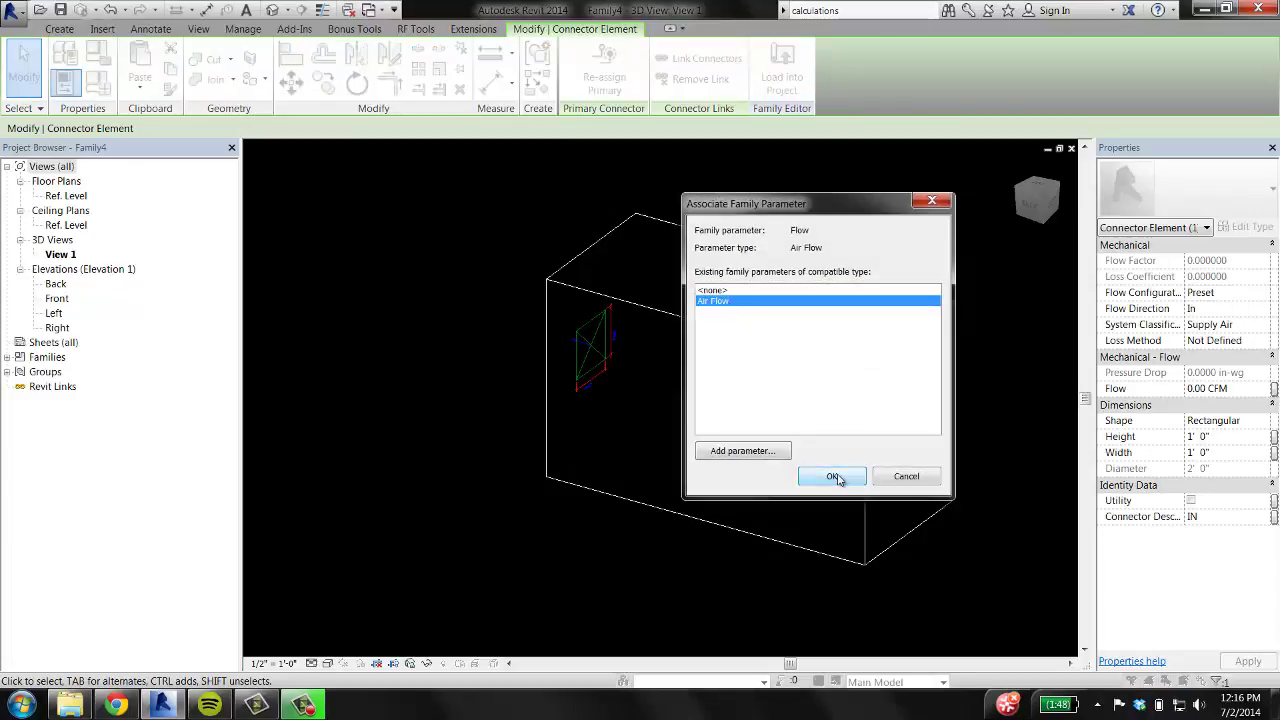
click(835, 477)
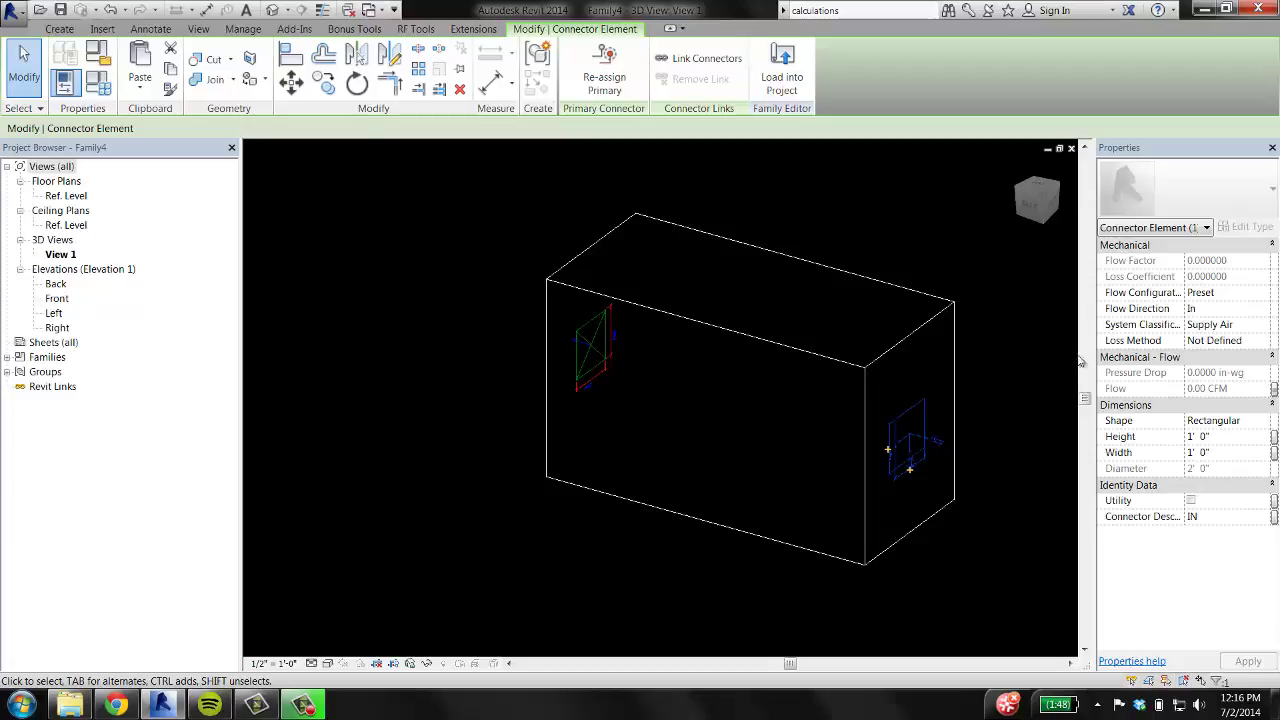
click(859, 223)
middle_drag(674, 308, 549, 289)
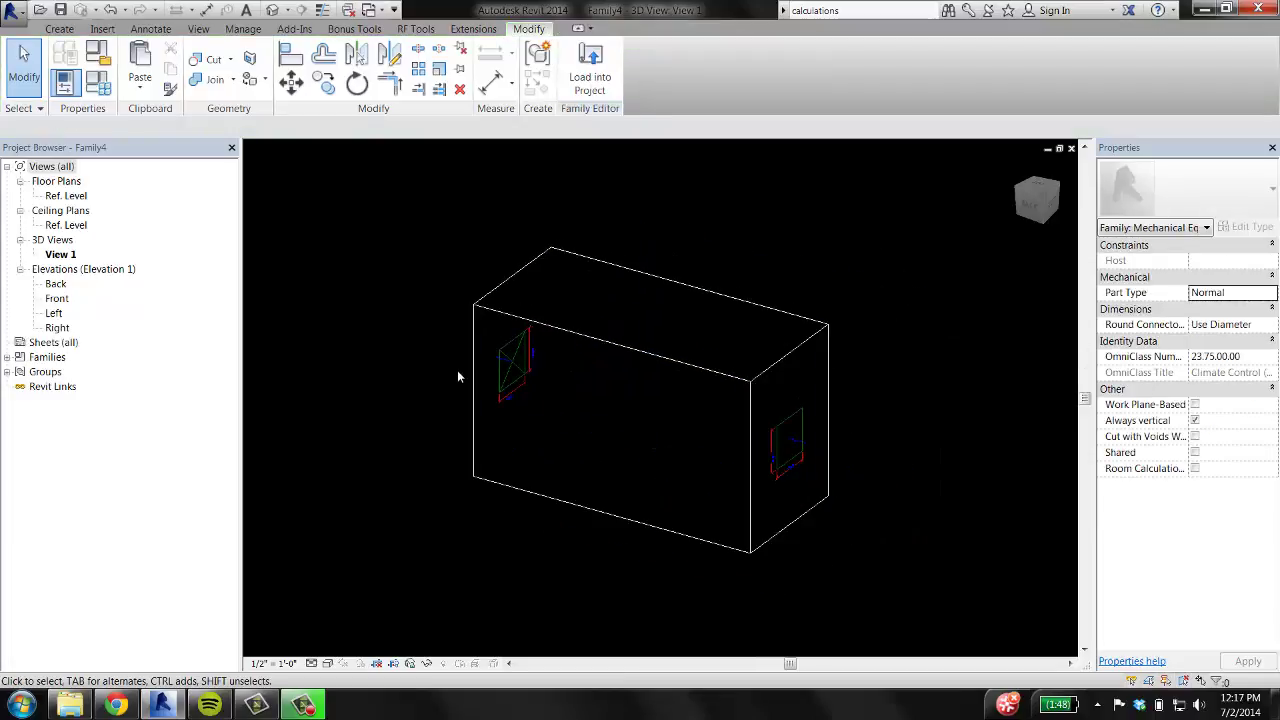
click(795, 430)
middle_drag(927, 555, 817, 409)
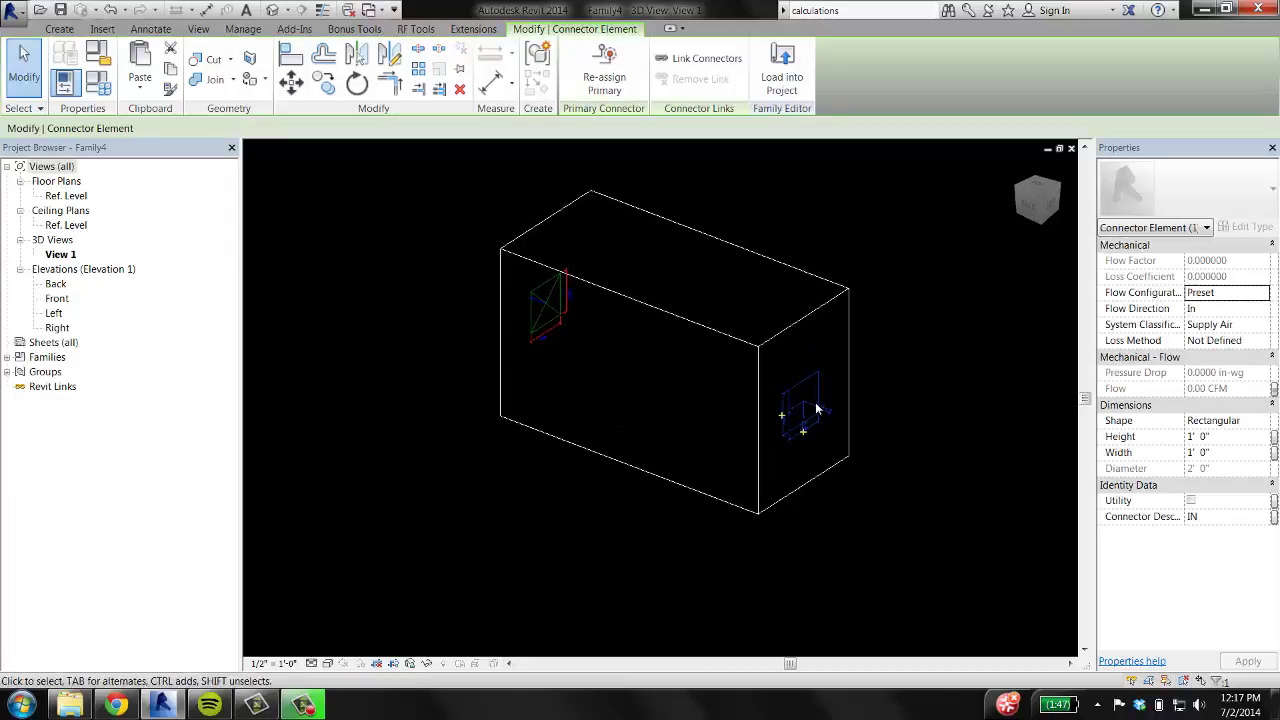
scroll(817, 407, up, 2)
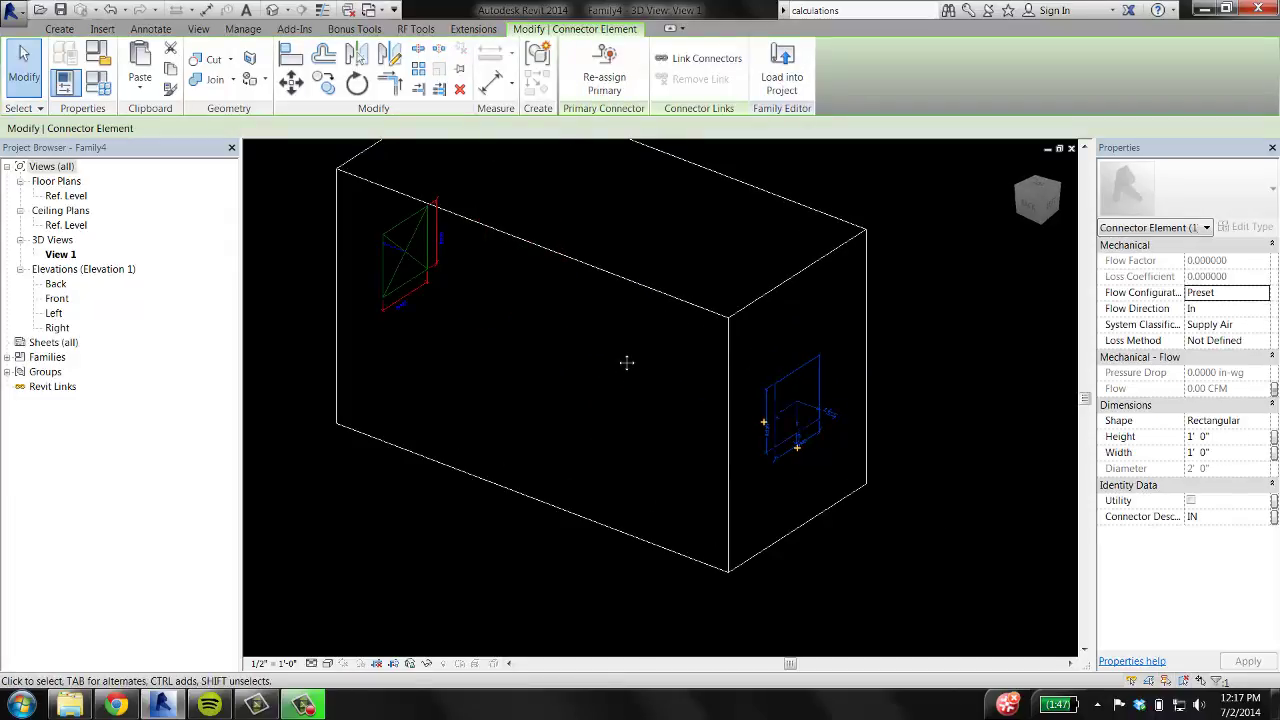
shift+middle_drag(706, 363, 678, 423)
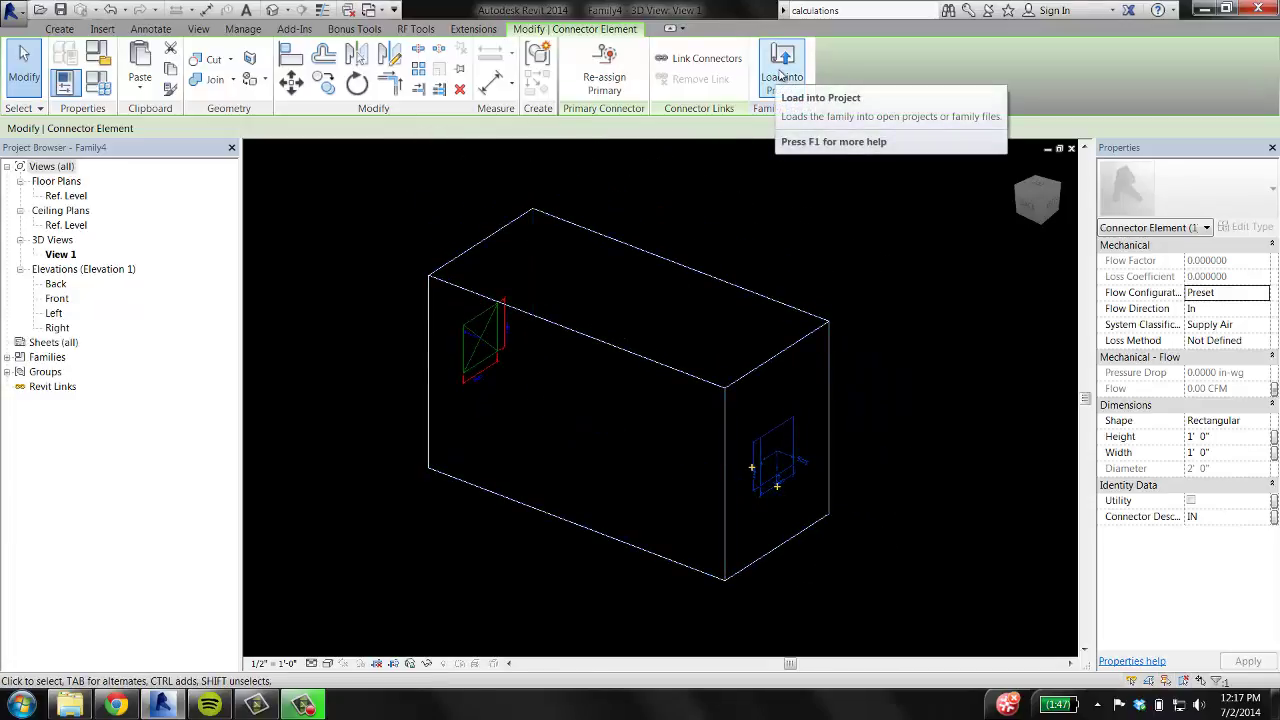
Save the family to the Desktop as AHU-better and load it into the open MEP project template.
click(780, 76)
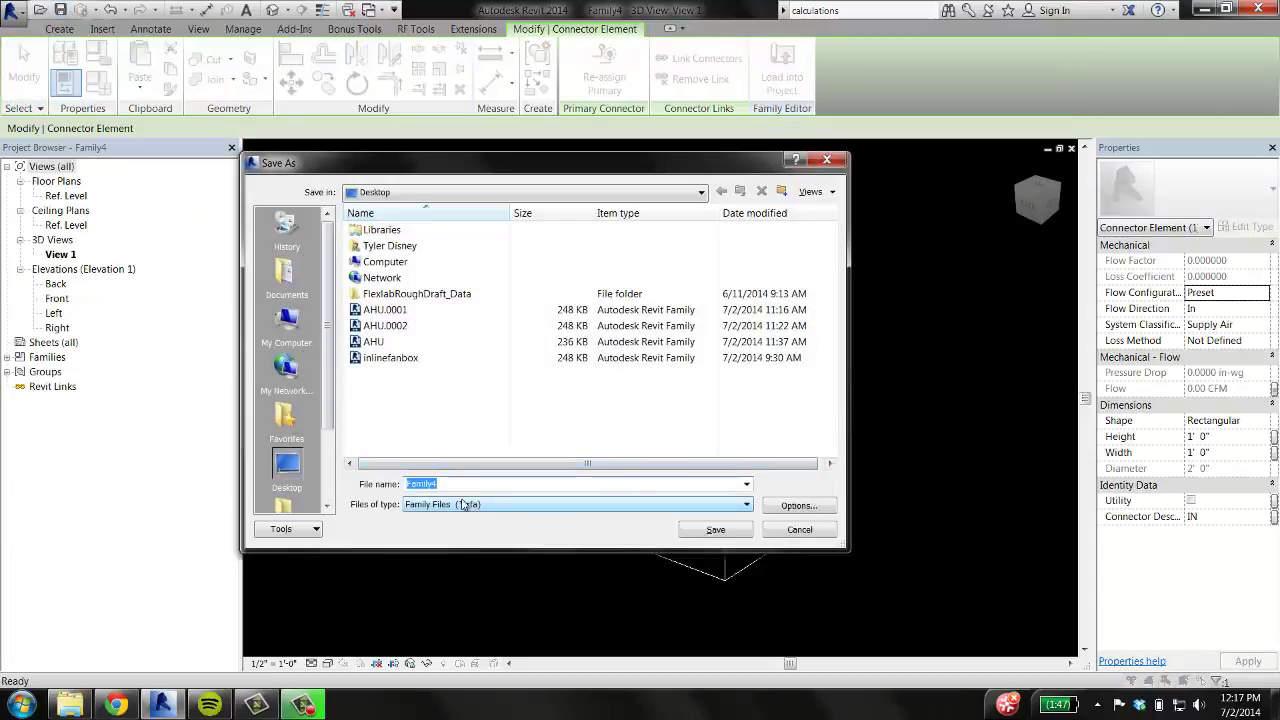
text(AHU.0001.rfa)
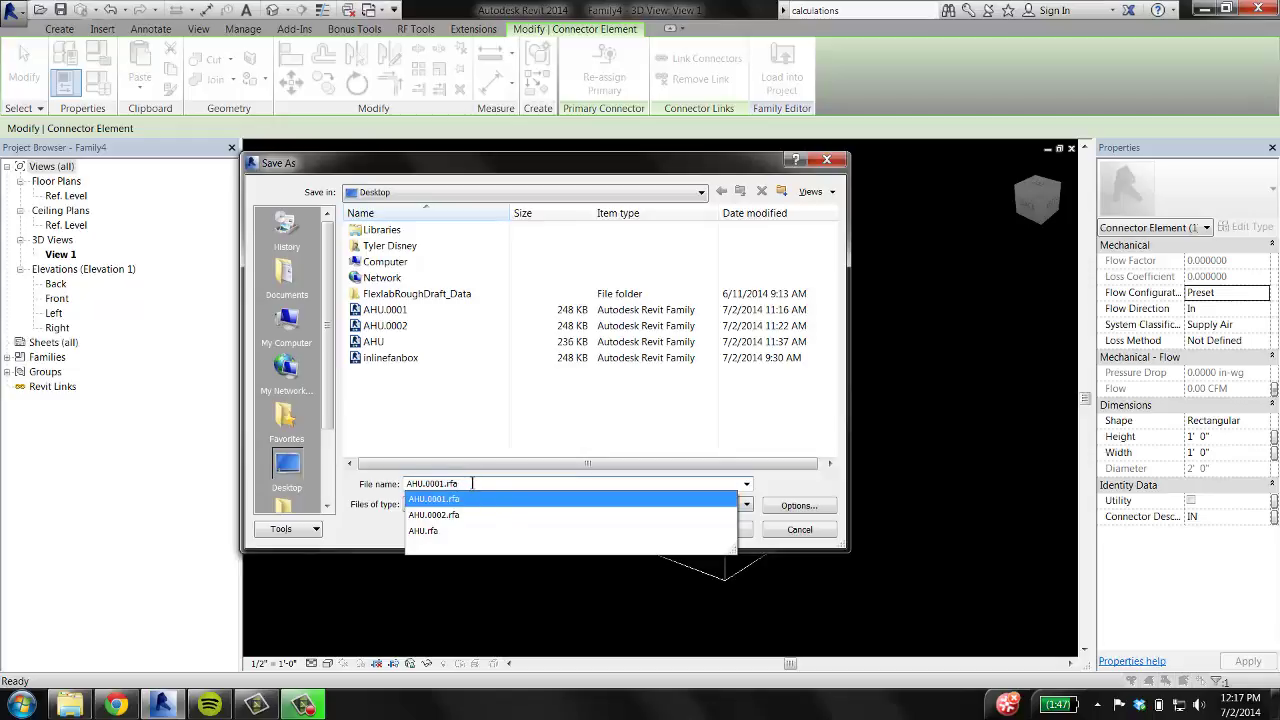
drag(458, 484, 384, 486)
text(AH)
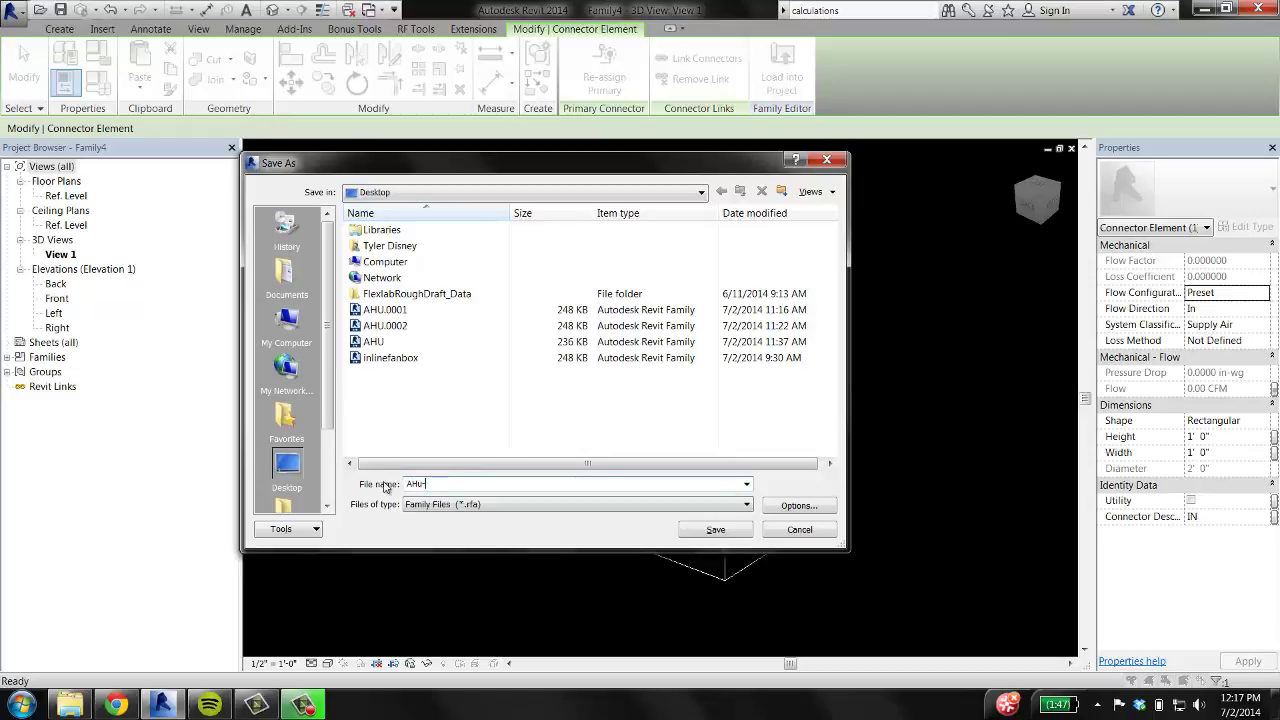
text(U-better)
key(Return)
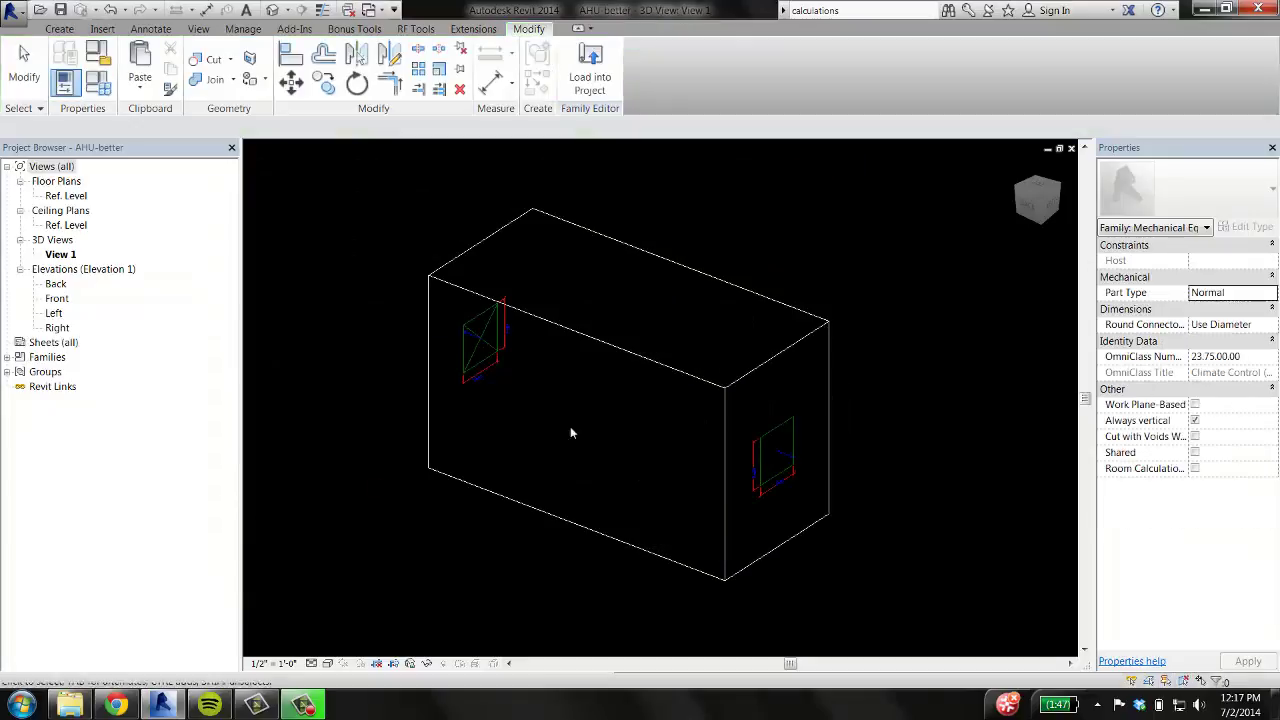
click(600, 88)
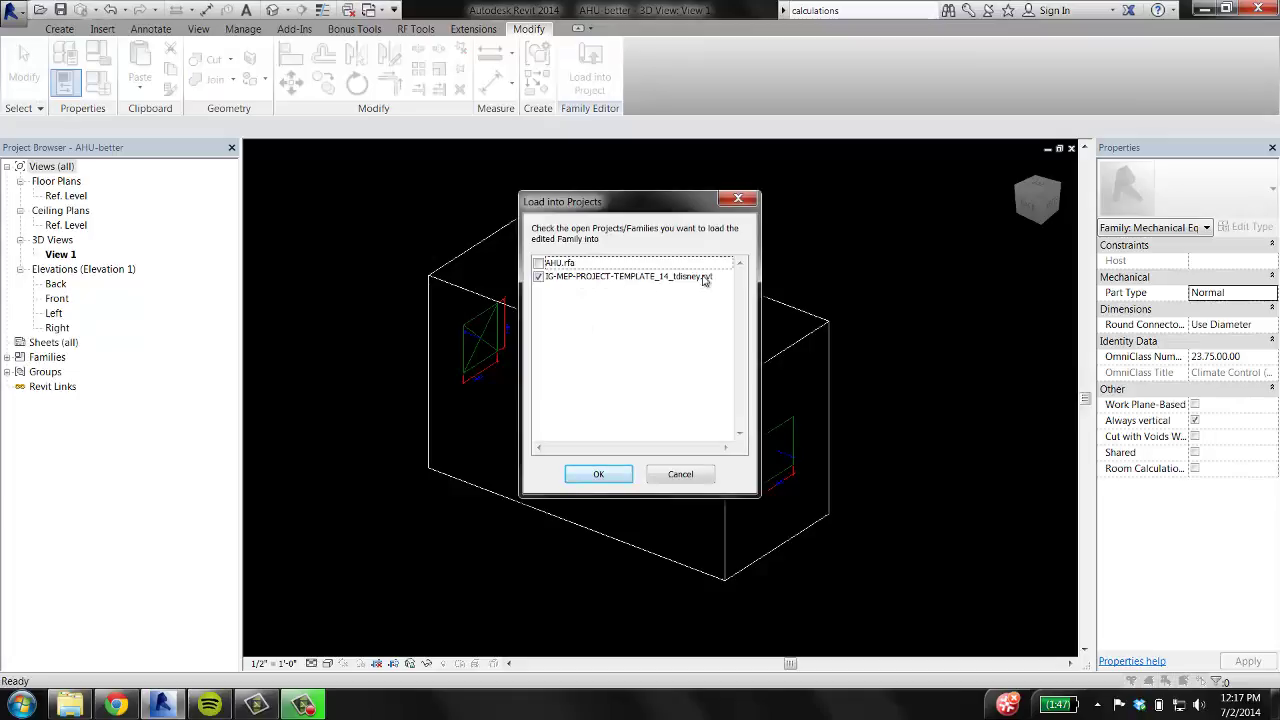
click(598, 476)
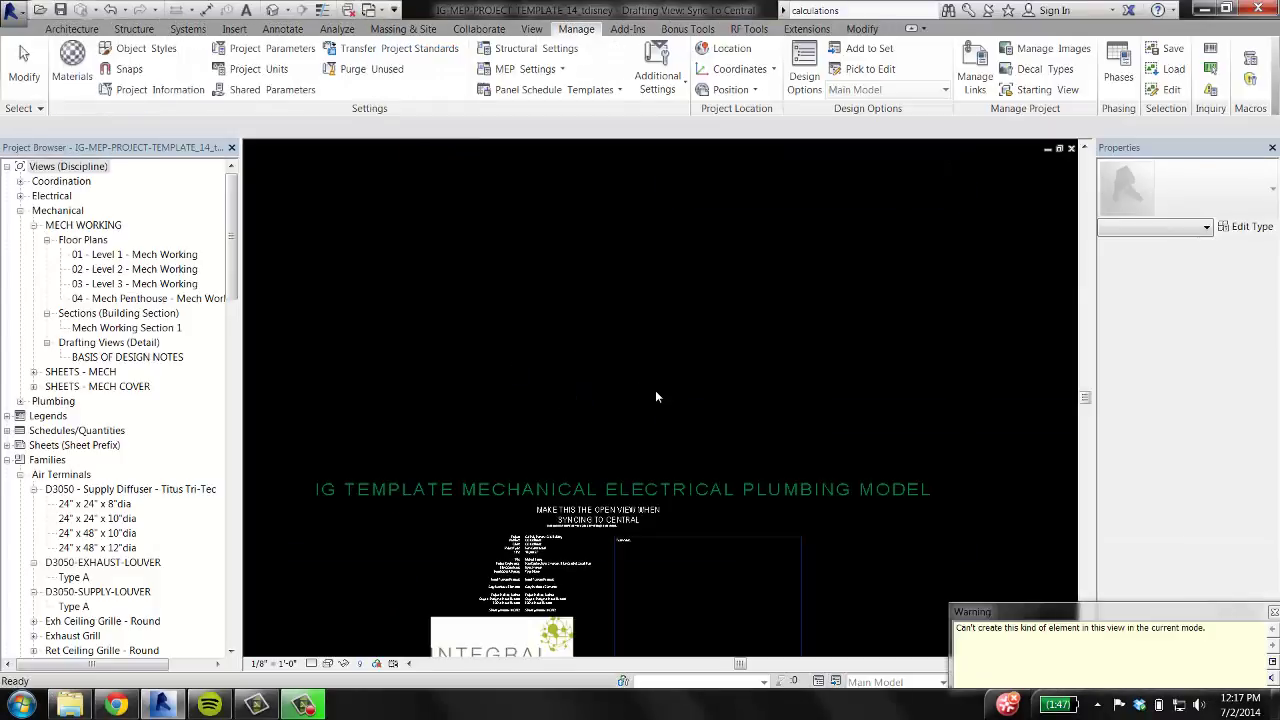
Close the AHU-better and AHU family views and maximize the 01 - Level 1 - Mech Working floor plan.
scroll(518, 443, down, 2)
middle_drag(518, 443, 569, 341)
key(w)
key(t)
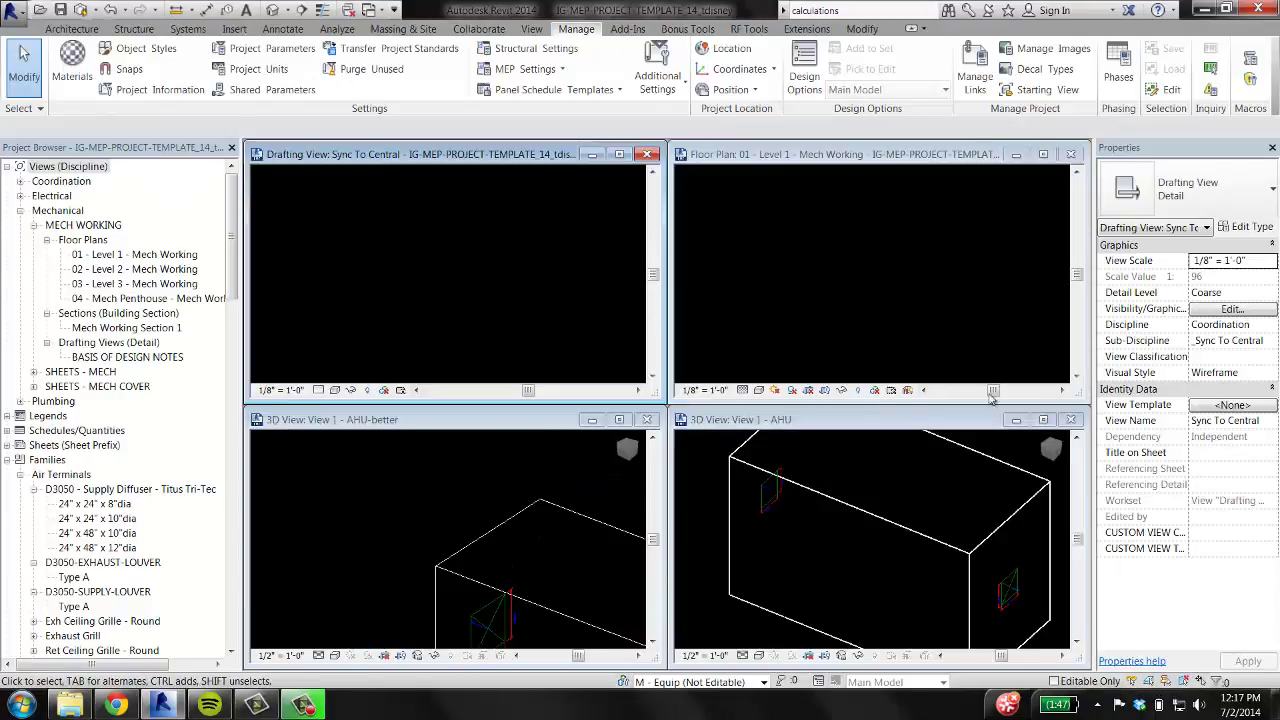
click(1075, 423)
click(649, 423)
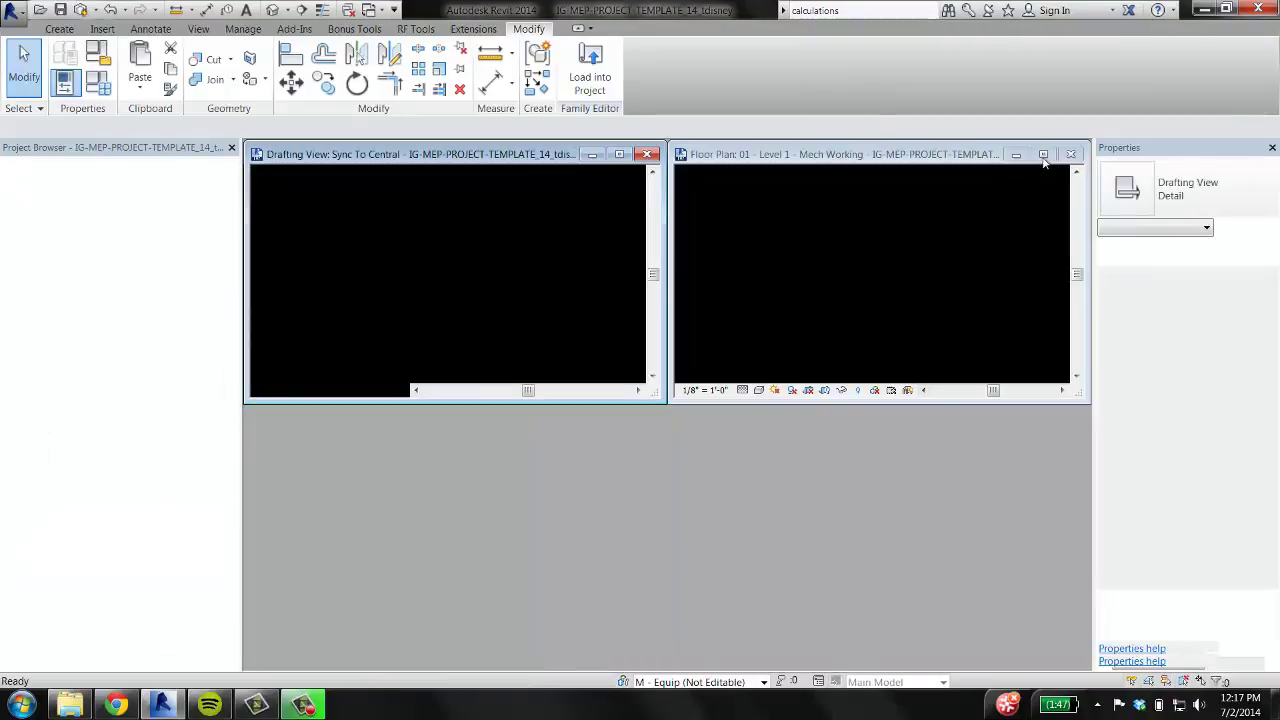
click(1042, 156)
middle_drag(669, 371, 669, 381)
Place one AHU-better mechanical equipment instance on the Level 1 plan between the VAV box and the supply louver.
scroll(107, 467, down, 10)
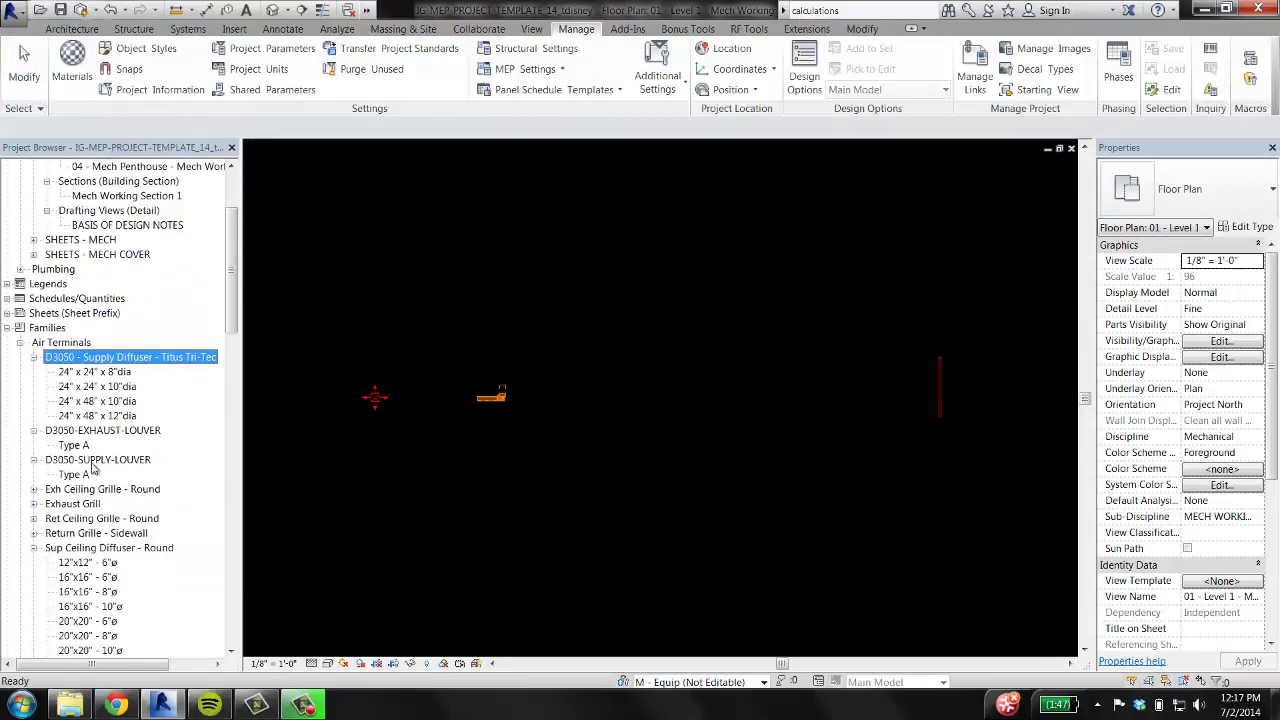
scroll(107, 467, down, 13)
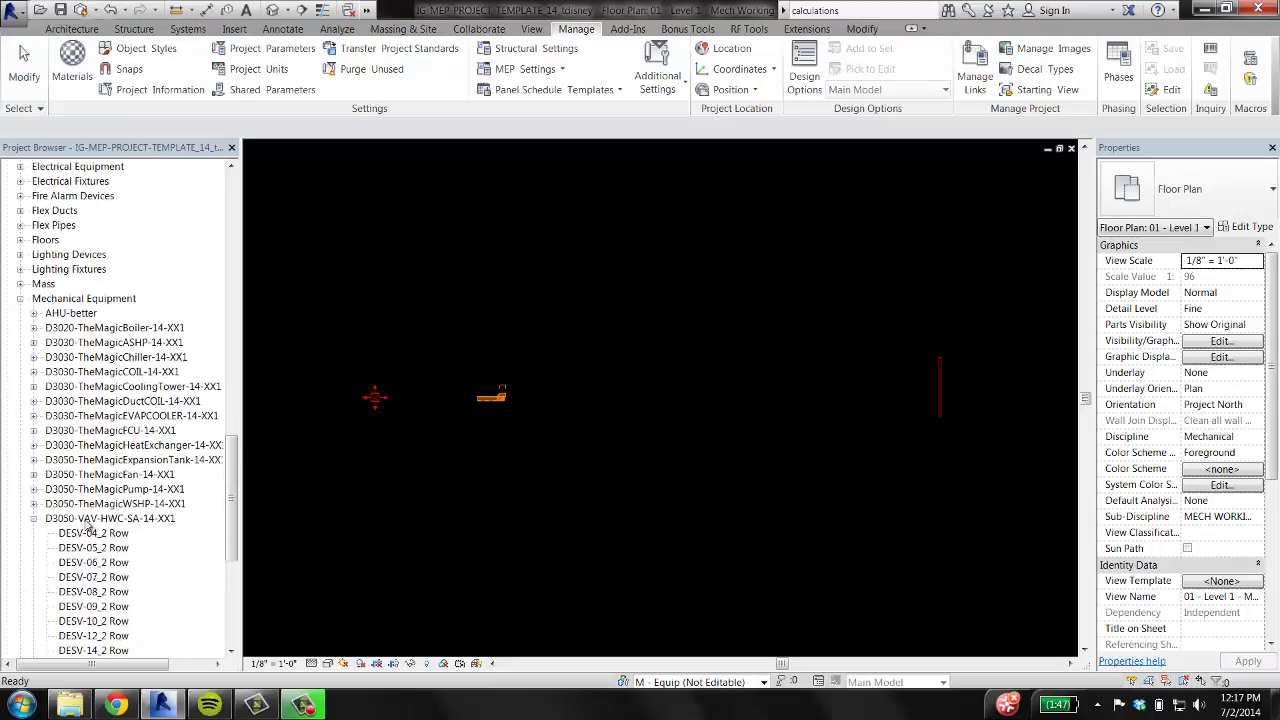
click(33, 313)
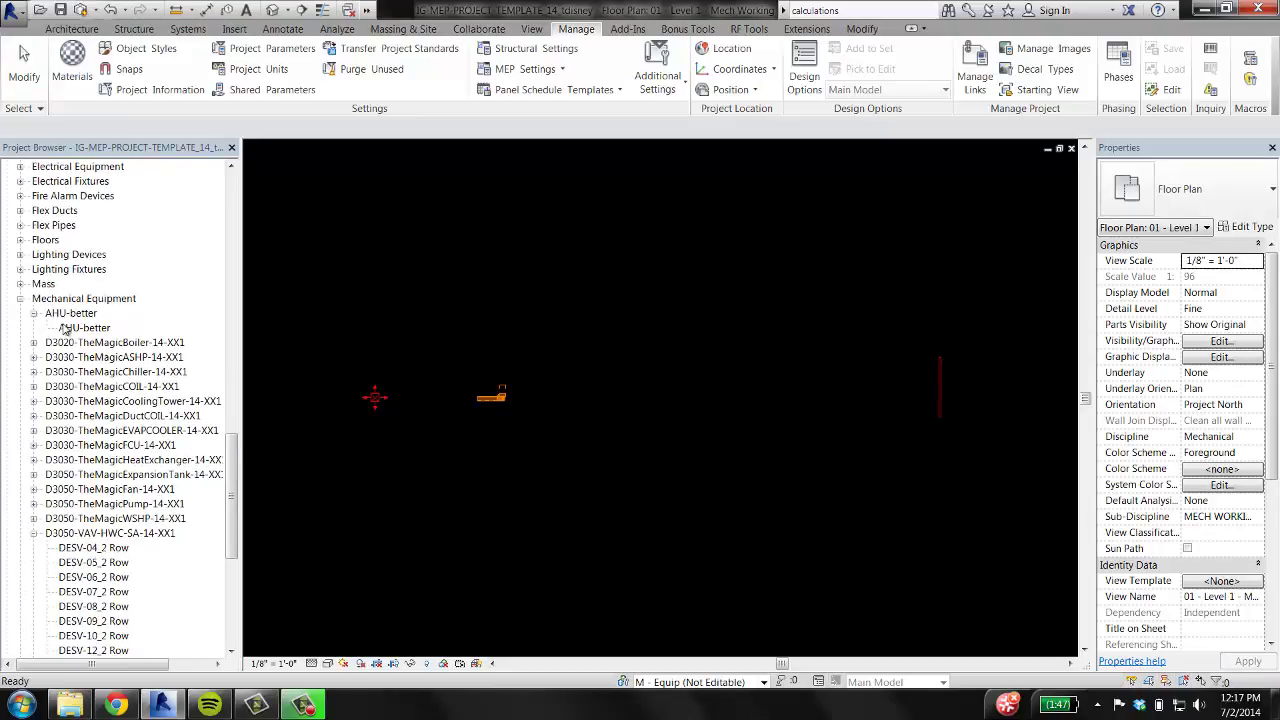
drag(78, 328, 714, 398)
click(714, 398)
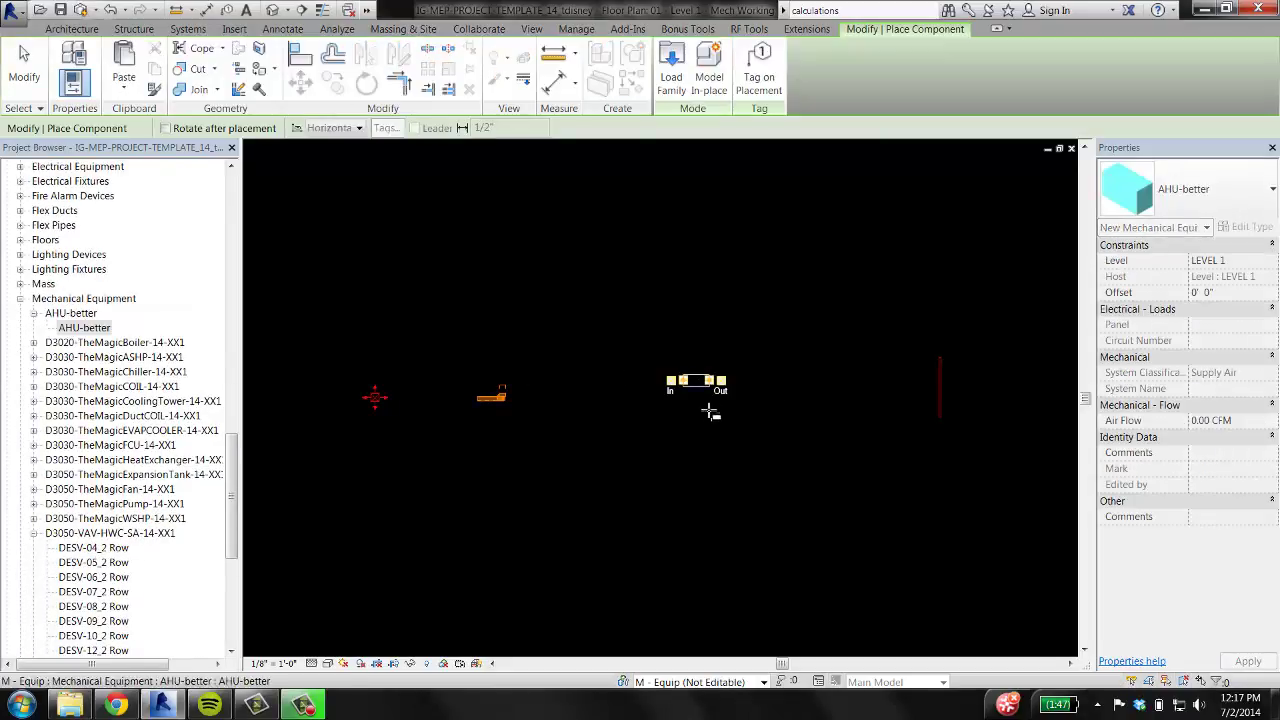
key(Escape)
Move the AHU-better unit closer to the VAV box, in line with it.
click(696, 408)
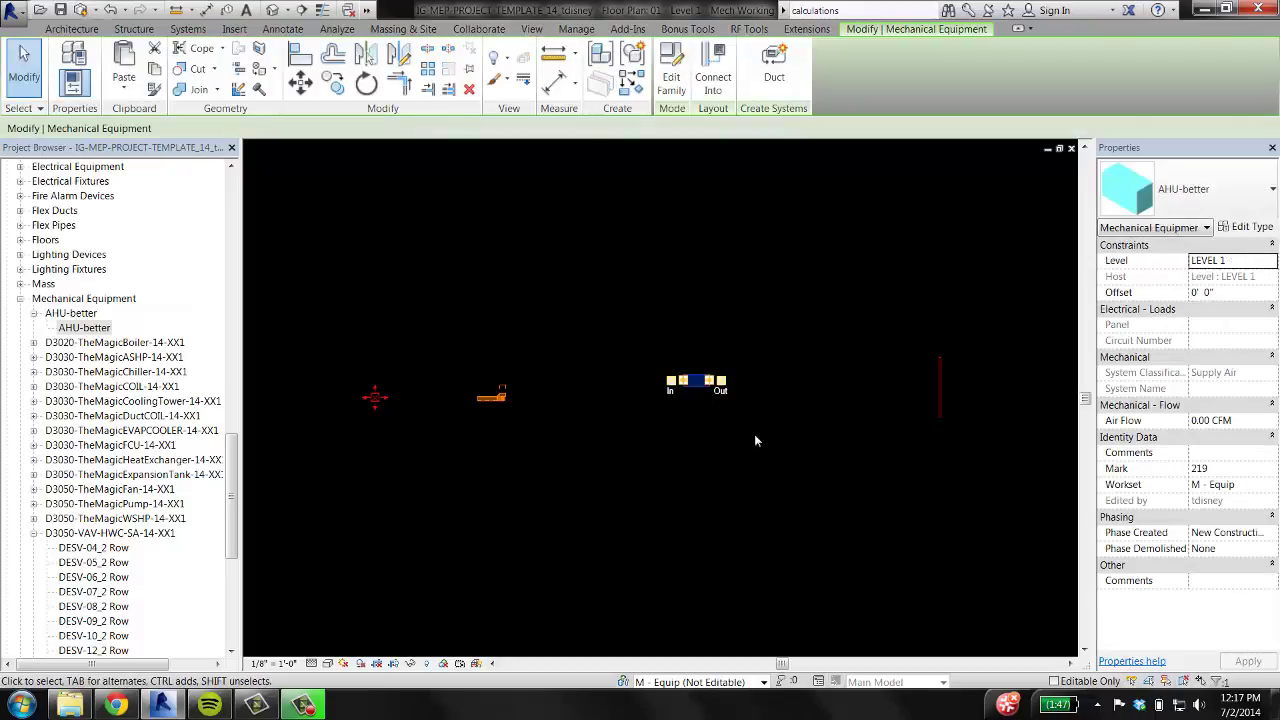
click(755, 440)
click(700, 384)
drag(700, 384, 591, 398)
click(617, 431)
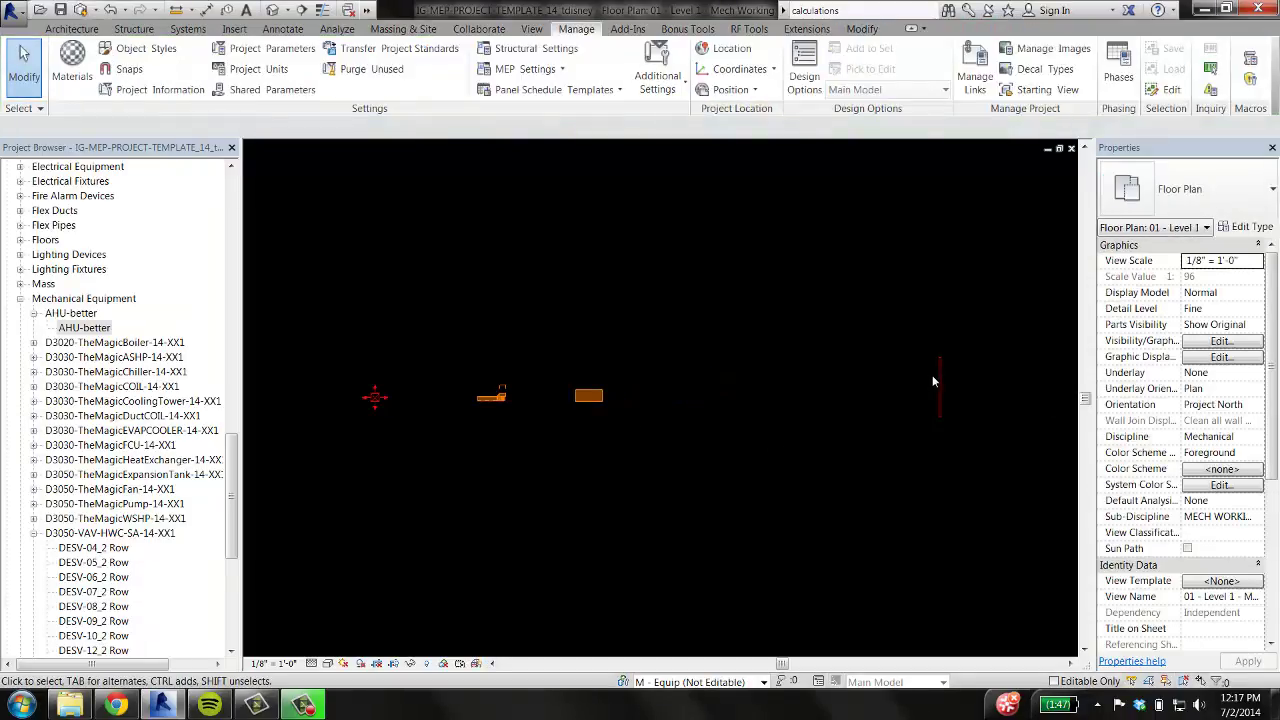
Move the supply louver horizontally towards the AHU-better unit, keeping it on the side away from the VAV box.
click(937, 383)
key(m)
key(v)
click(939, 380)
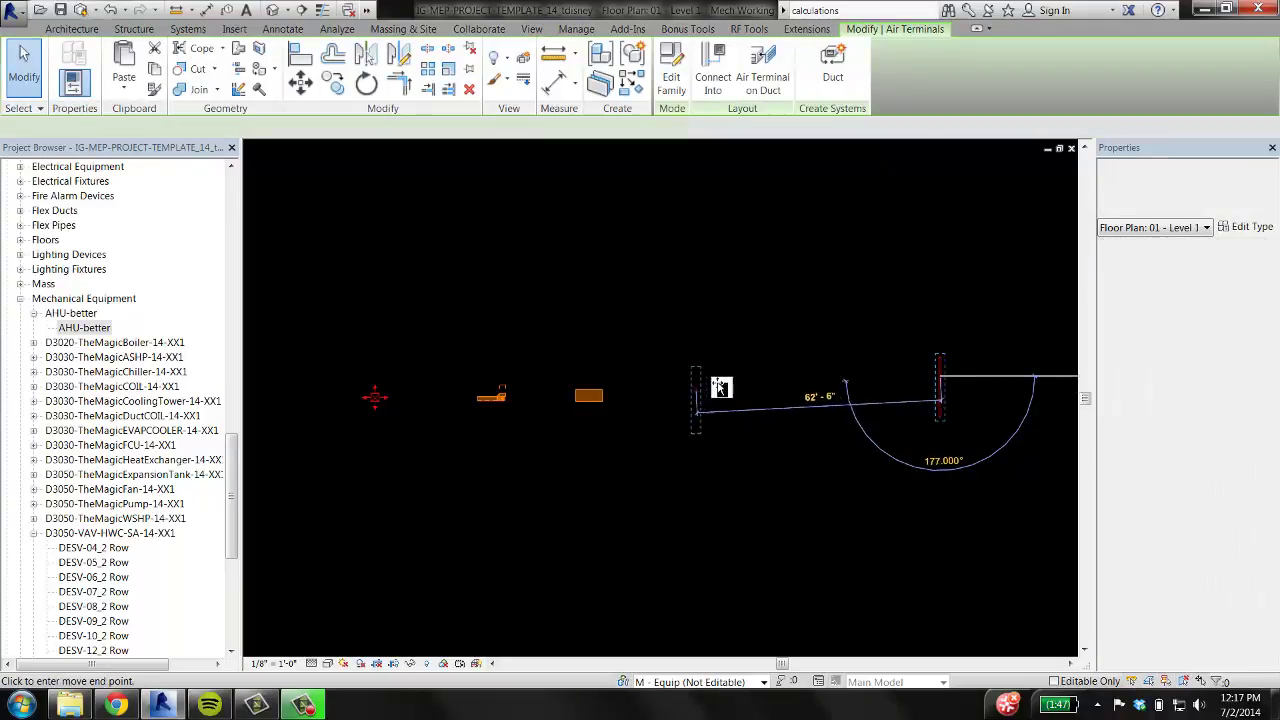
click(717, 387)
scroll(547, 406, up, 2)
click(769, 472)
middle_drag(663, 408, 810, 408)
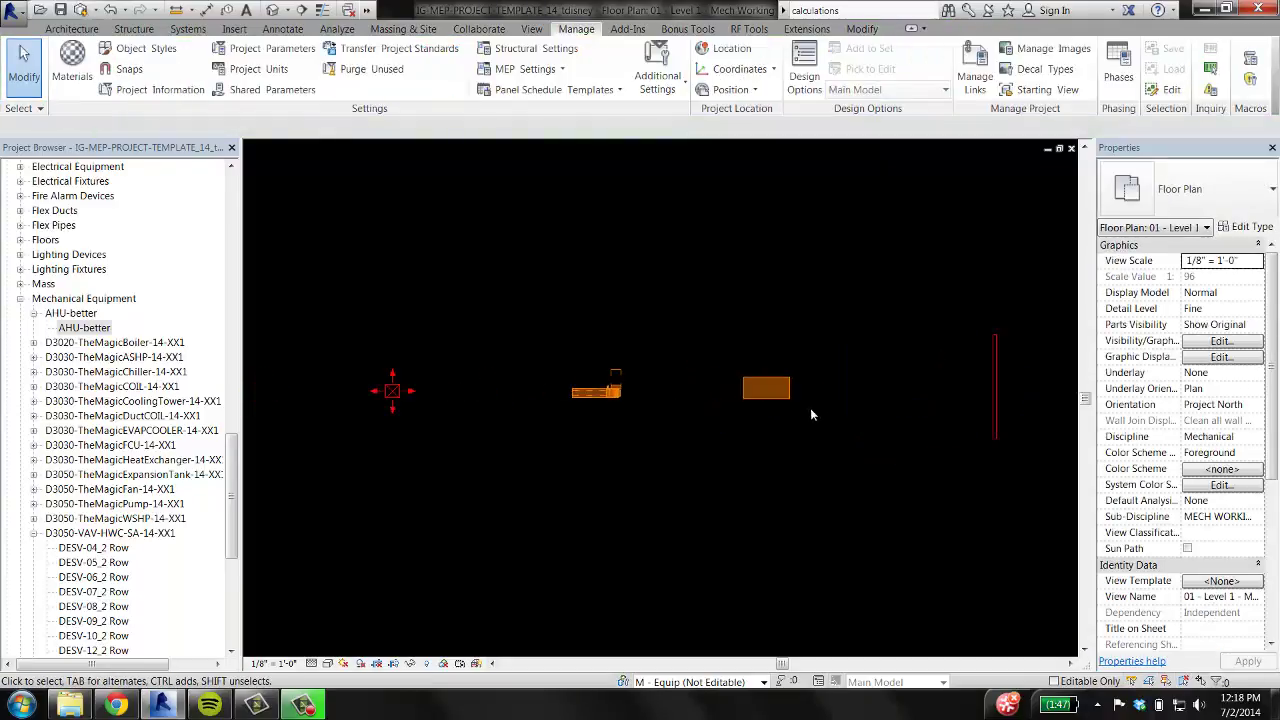
Shorten the supply louver to about 10' 1" wide and shift it slightly closer to the AHU-better unit.
click(993, 395)
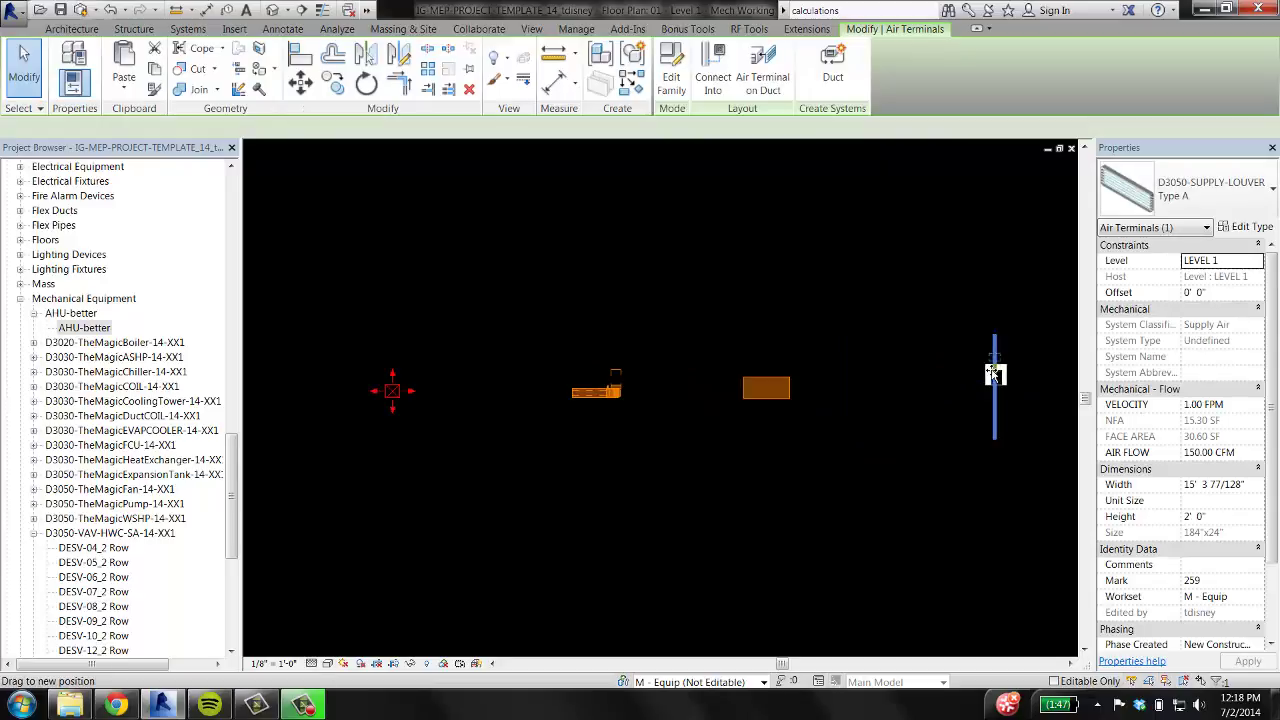
drag(994, 423, 955, 372)
click(820, 374)
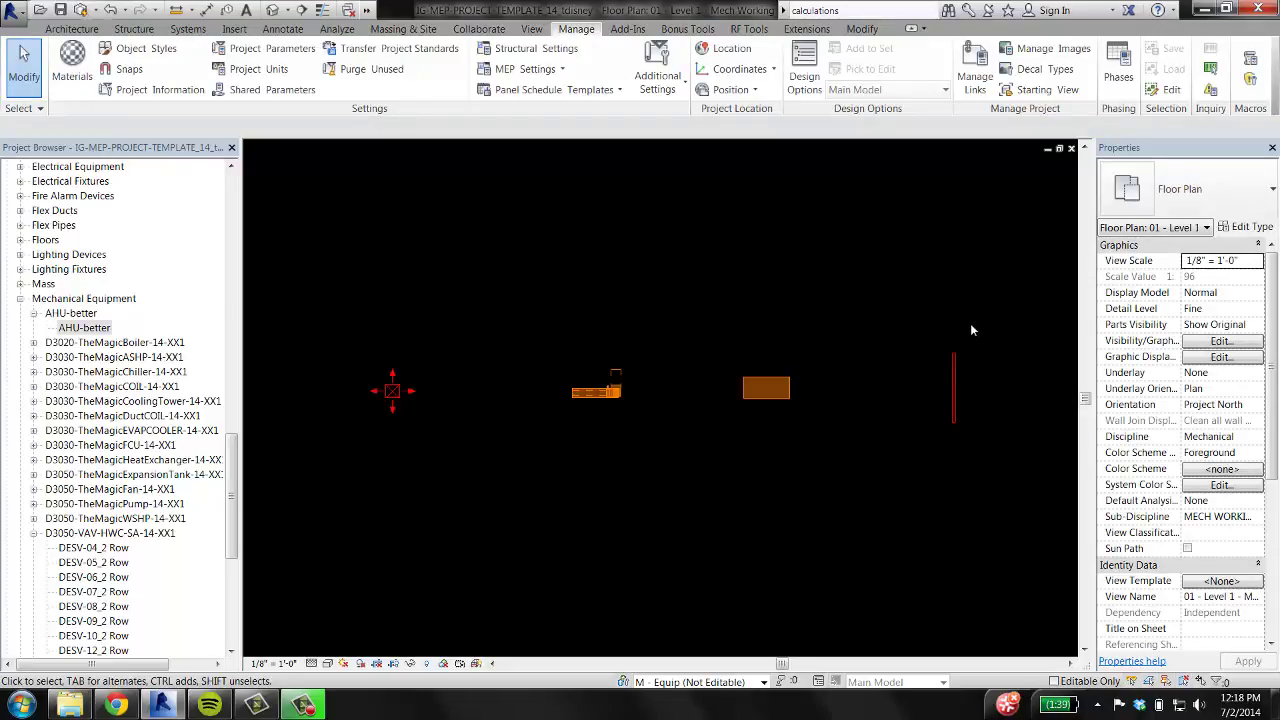
click(955, 374)
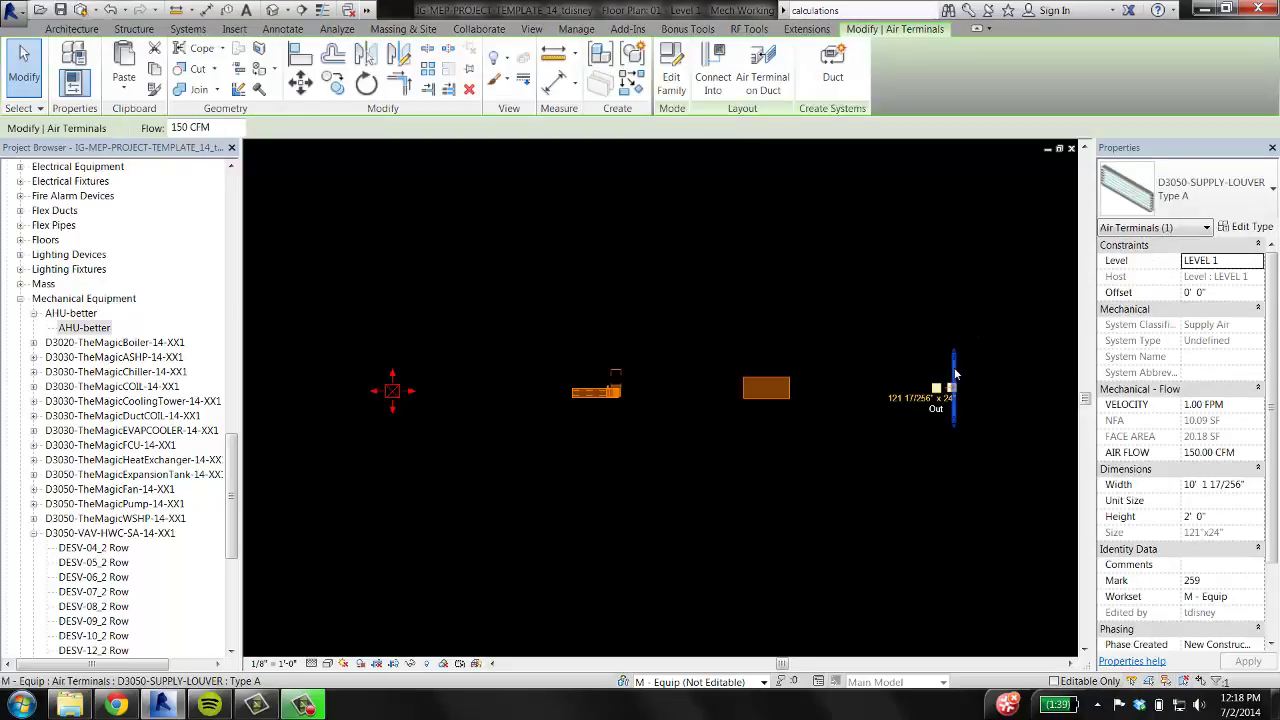
Rotate the AHU-better unit 180 degrees so its outlet faces the VAV box and its inlet faces the supply louver.
scroll(968, 407, up, 3)
scroll(966, 381, up, 2)
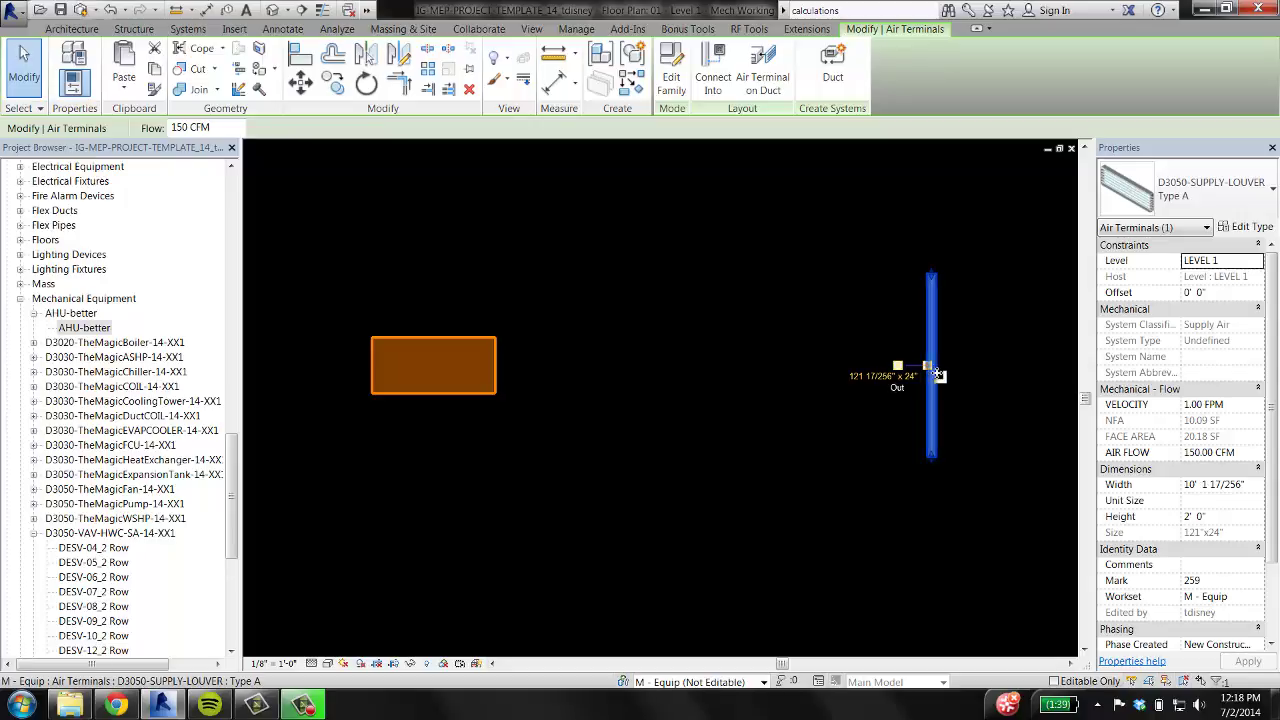
click(540, 388)
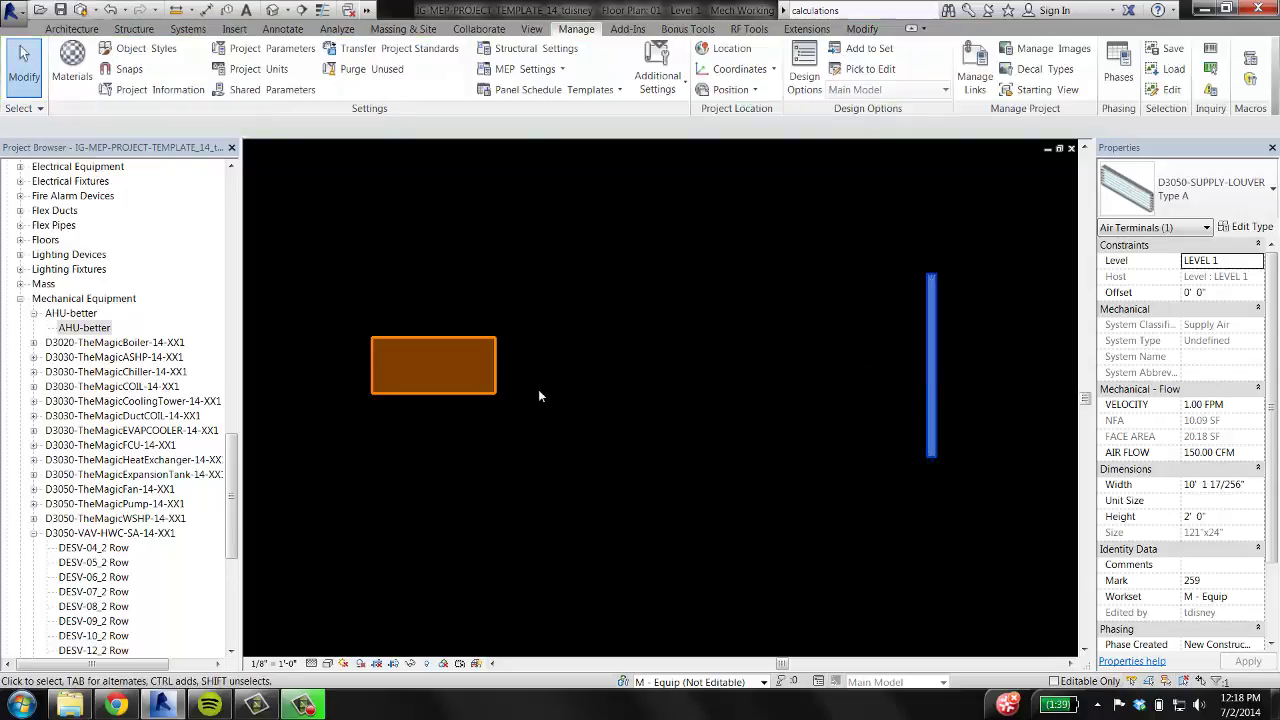
middle_drag(814, 410, 855, 383)
scroll(855, 383, down, 1)
click(817, 381)
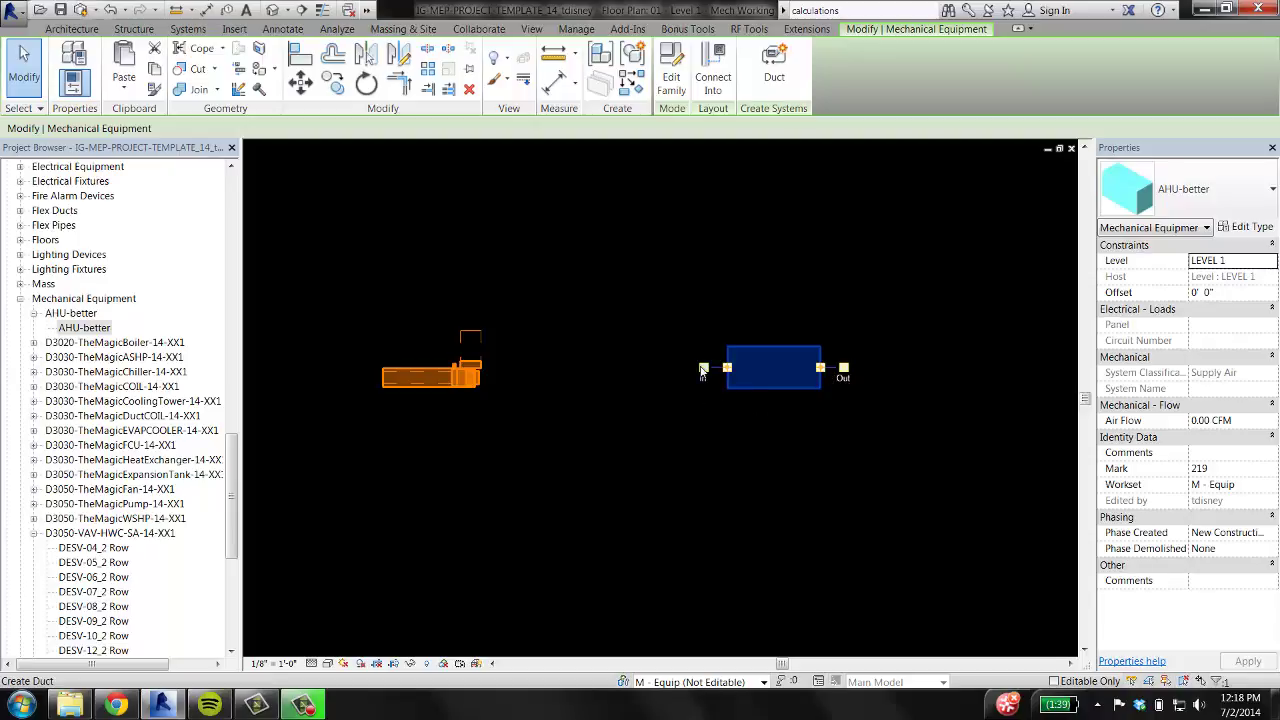
scroll(900, 400, down, 1)
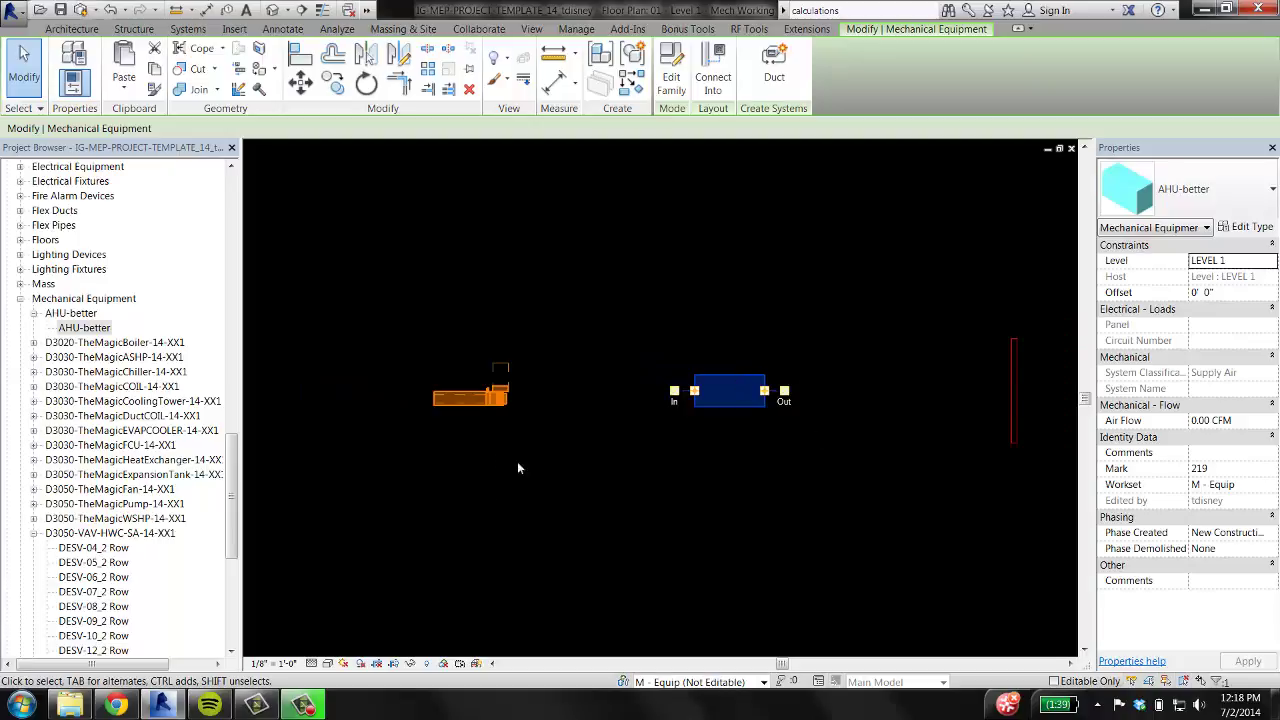
key(r)
key(o)
click(900, 390)
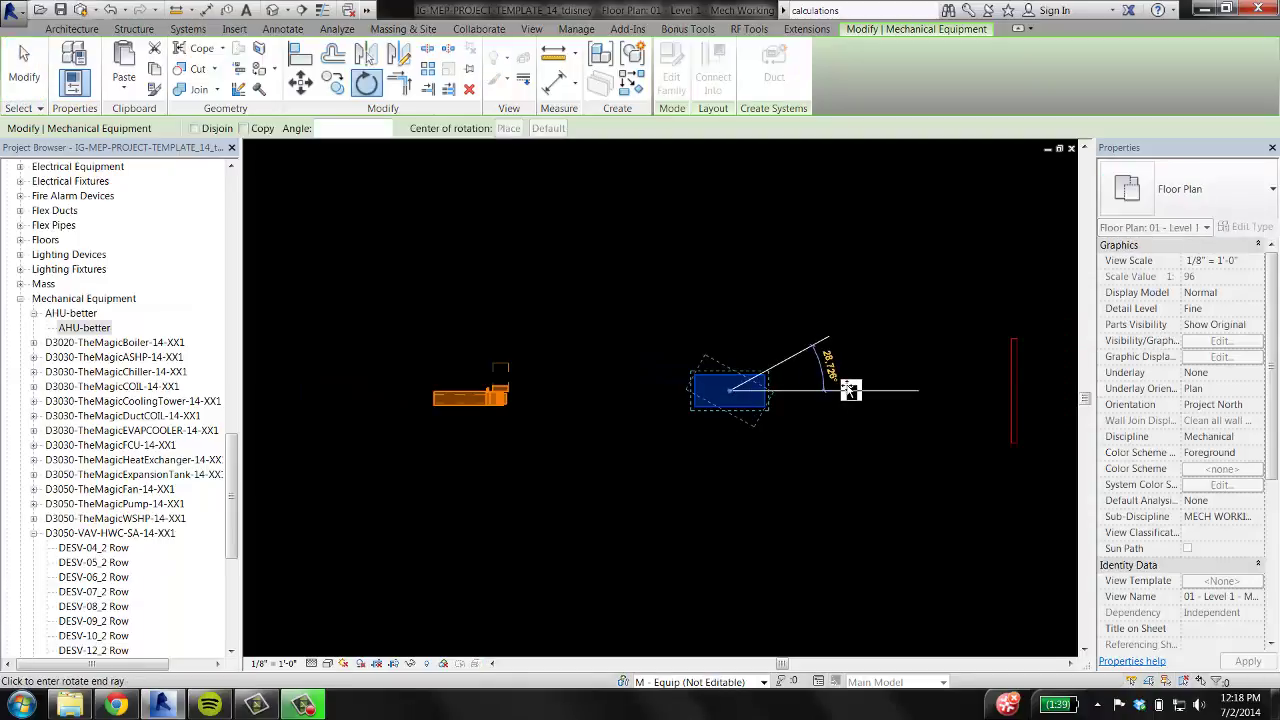
text(180)
key(Return)
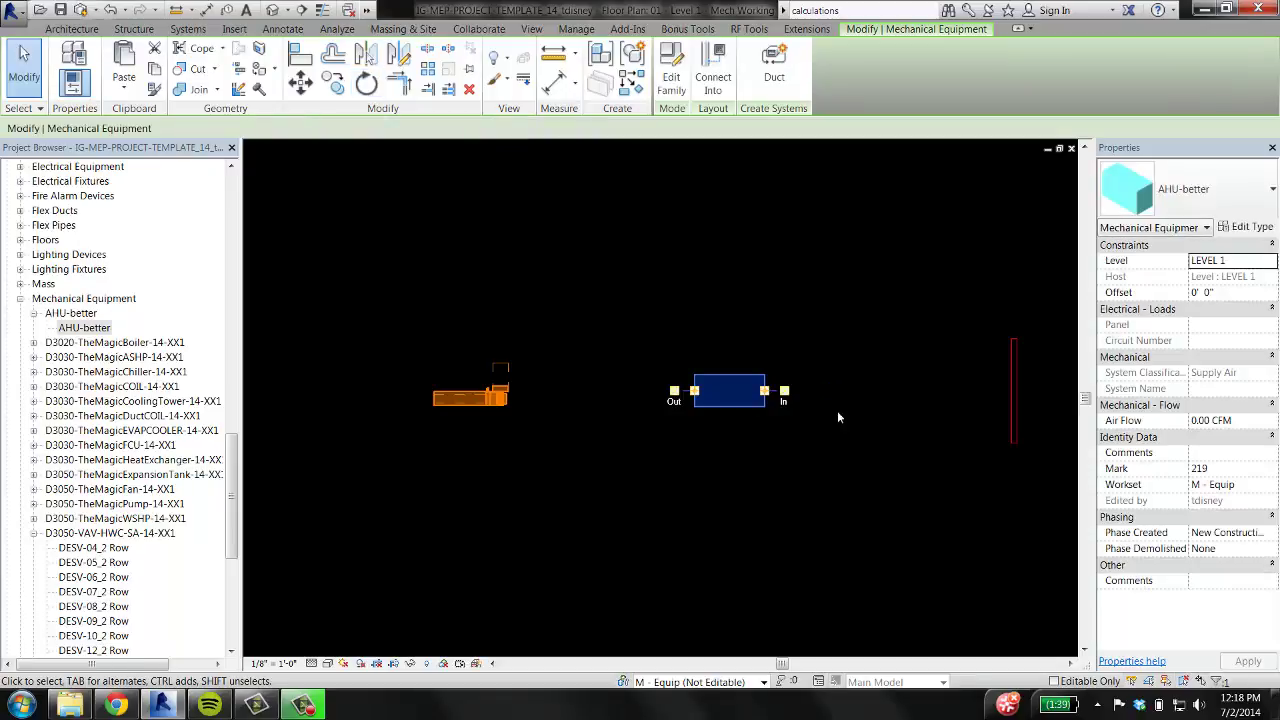
Check the inlet and outlet connector directions on the VAV box and the round ceiling diffuser.
click(514, 423)
click(510, 400)
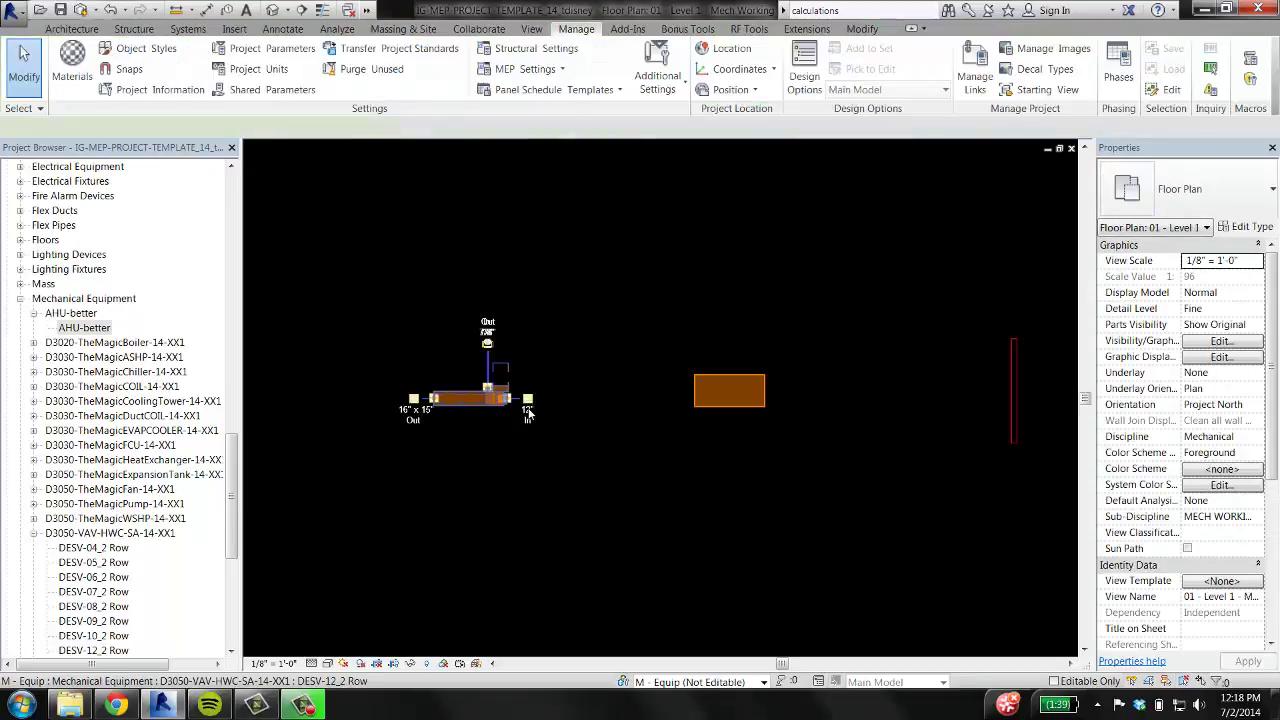
middle_drag(541, 486, 869, 513)
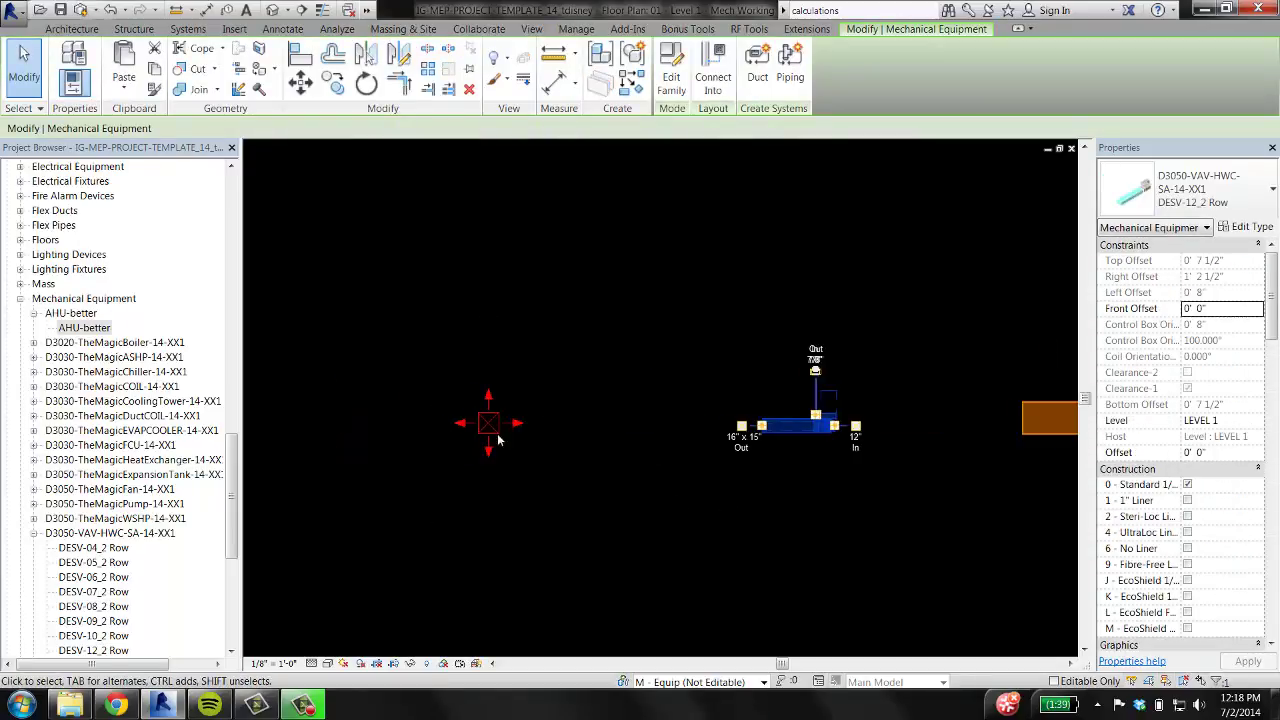
click(497, 434)
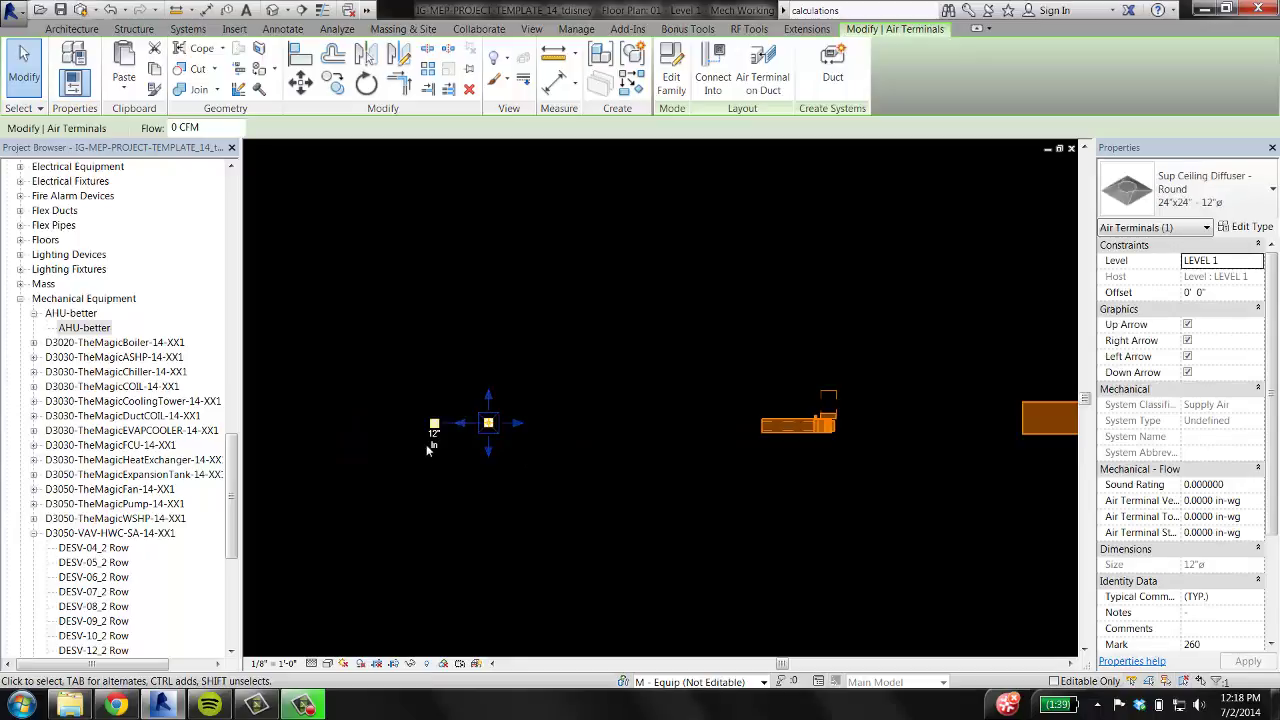
middle_drag(846, 522, 663, 500)
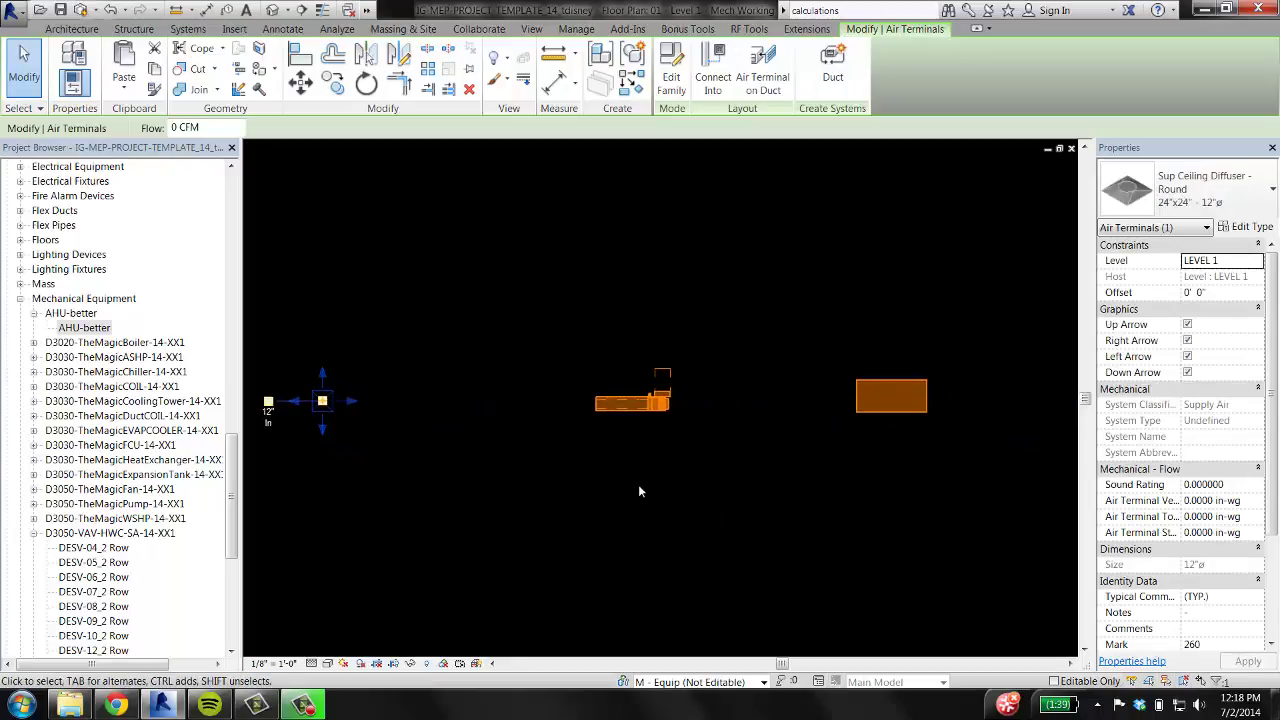
scroll(640, 491, down, 2)
scroll(766, 500, up, 1)
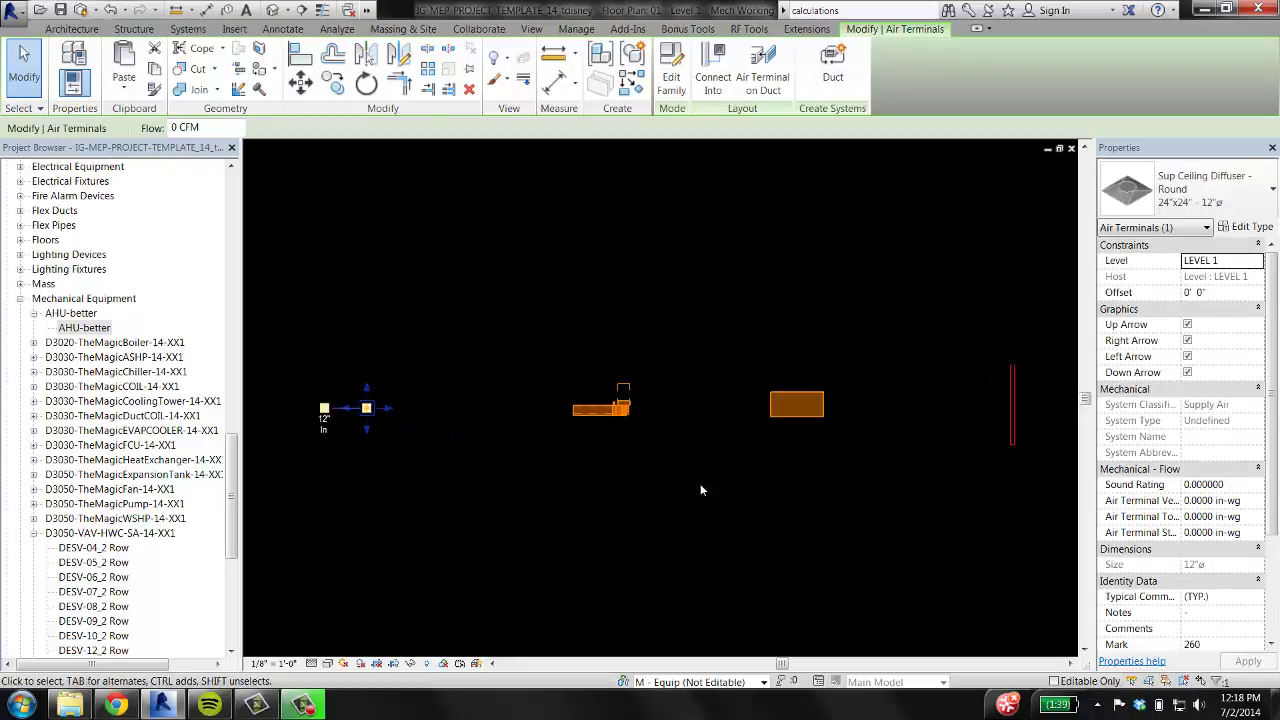
click(751, 500)
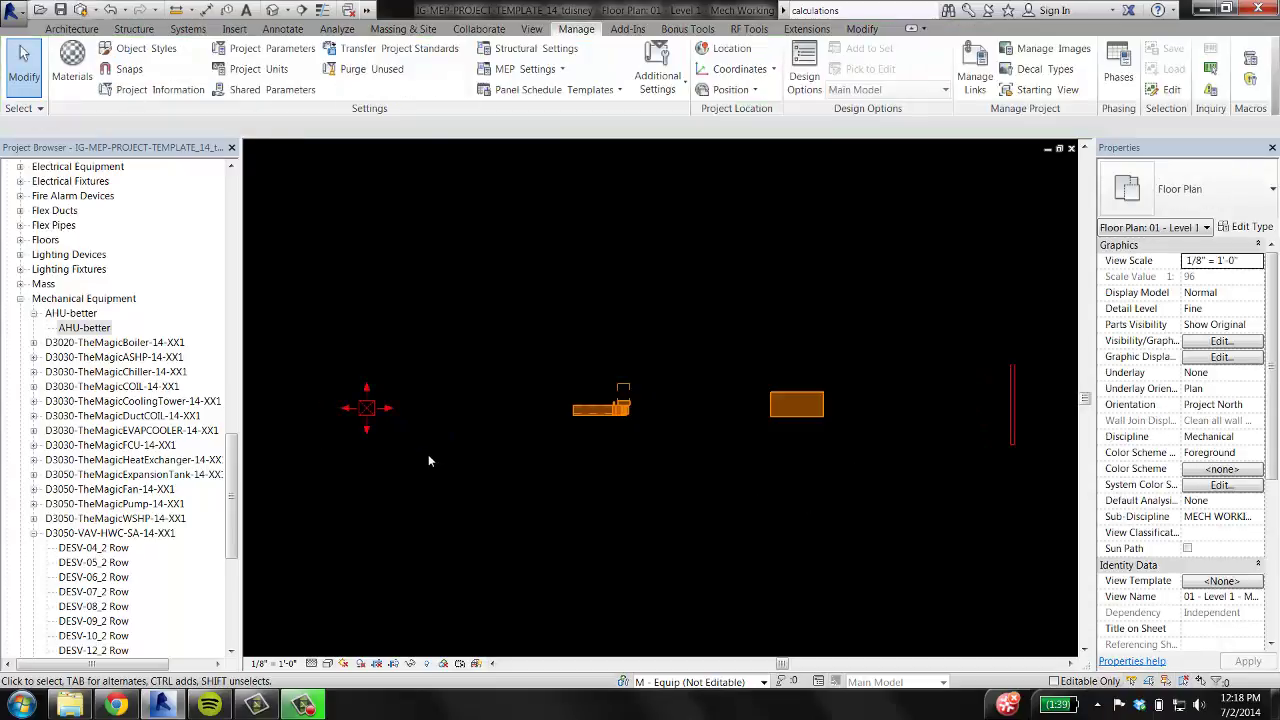
Create a Supply Air duct system for the round ceiling diffuser and assign the VAV box as its serving equipment.
click(372, 422)
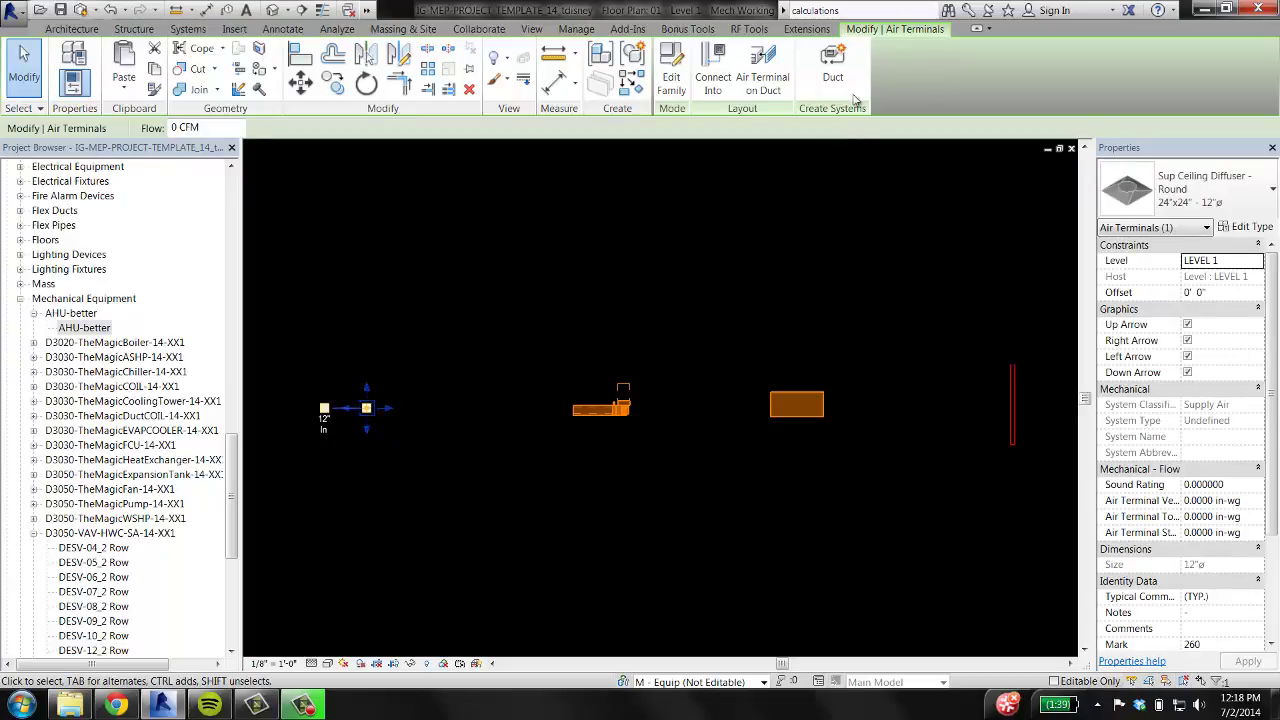
click(835, 70)
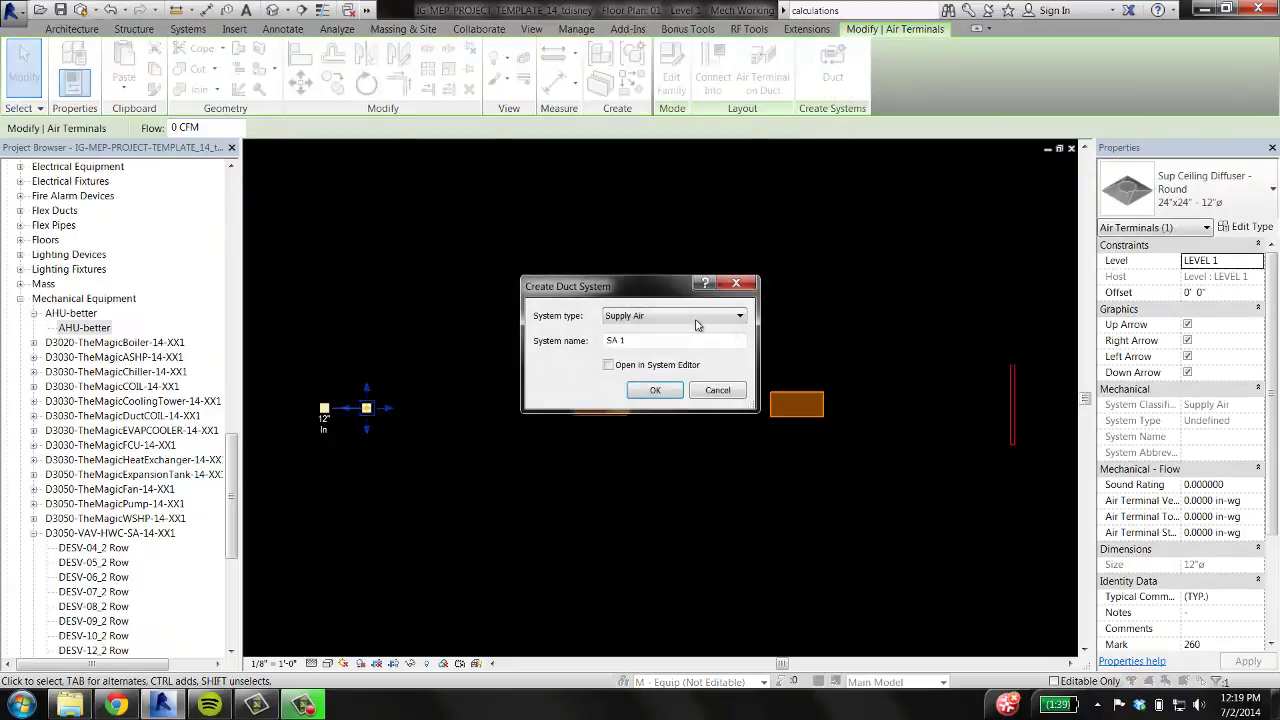
click(657, 391)
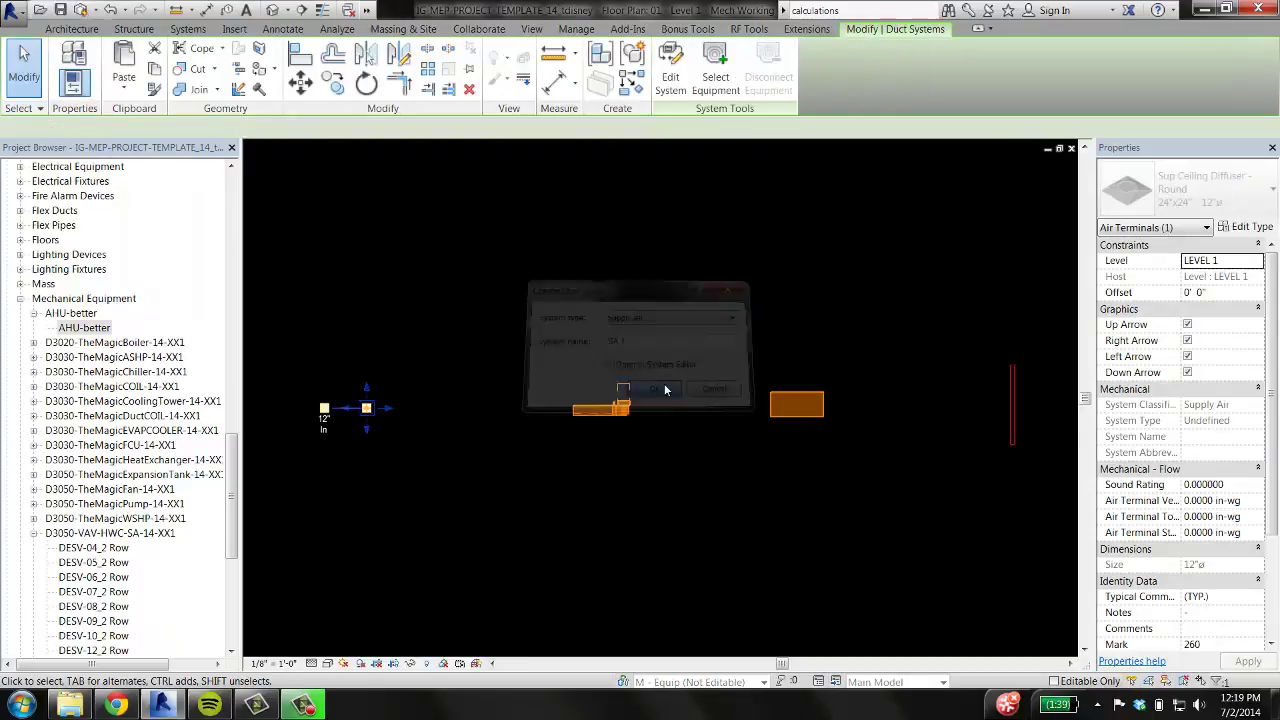
click(735, 82)
click(615, 411)
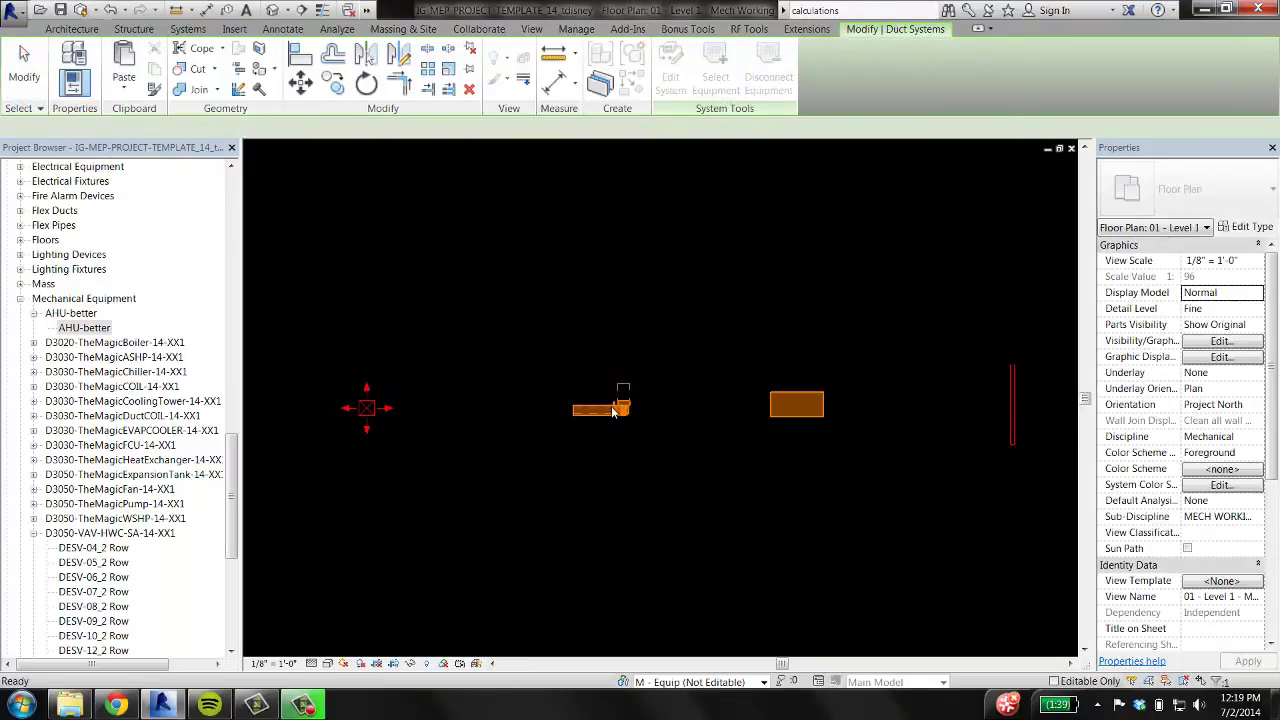
click(608, 312)
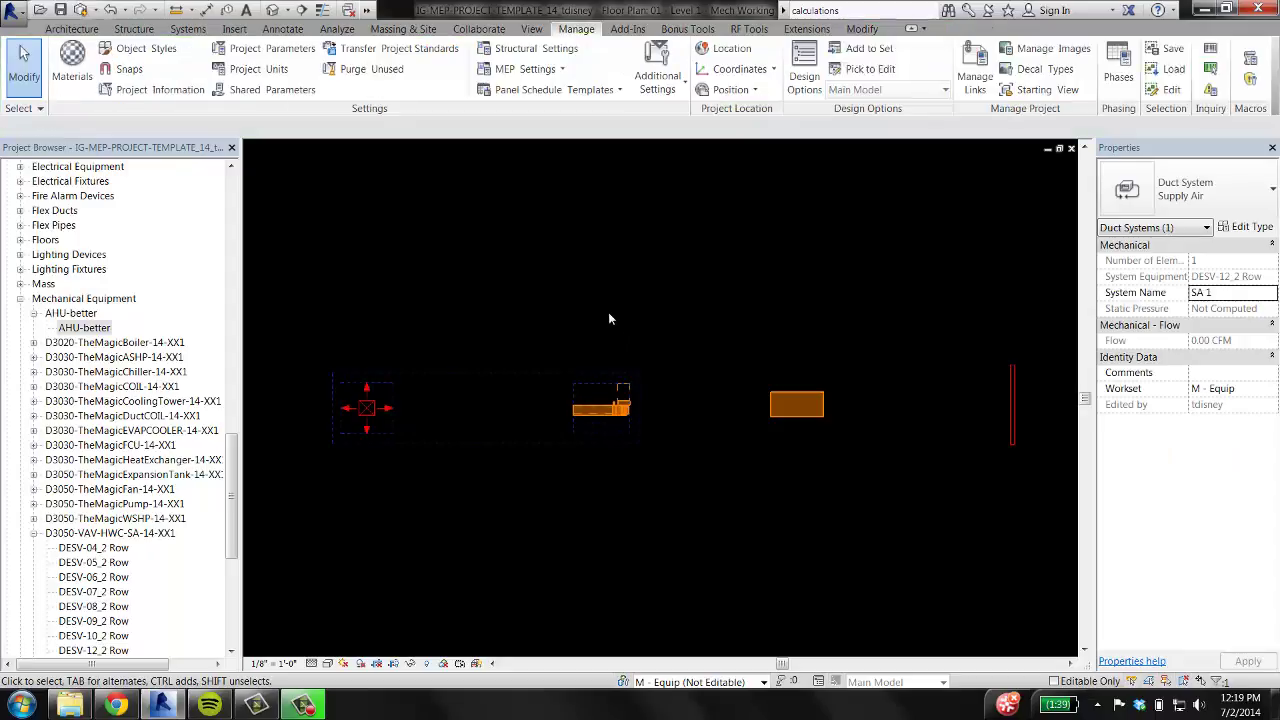
Create a duct system for the VAV box inlet and assign the AHU-better unit as its serving equipment.
click(628, 410)
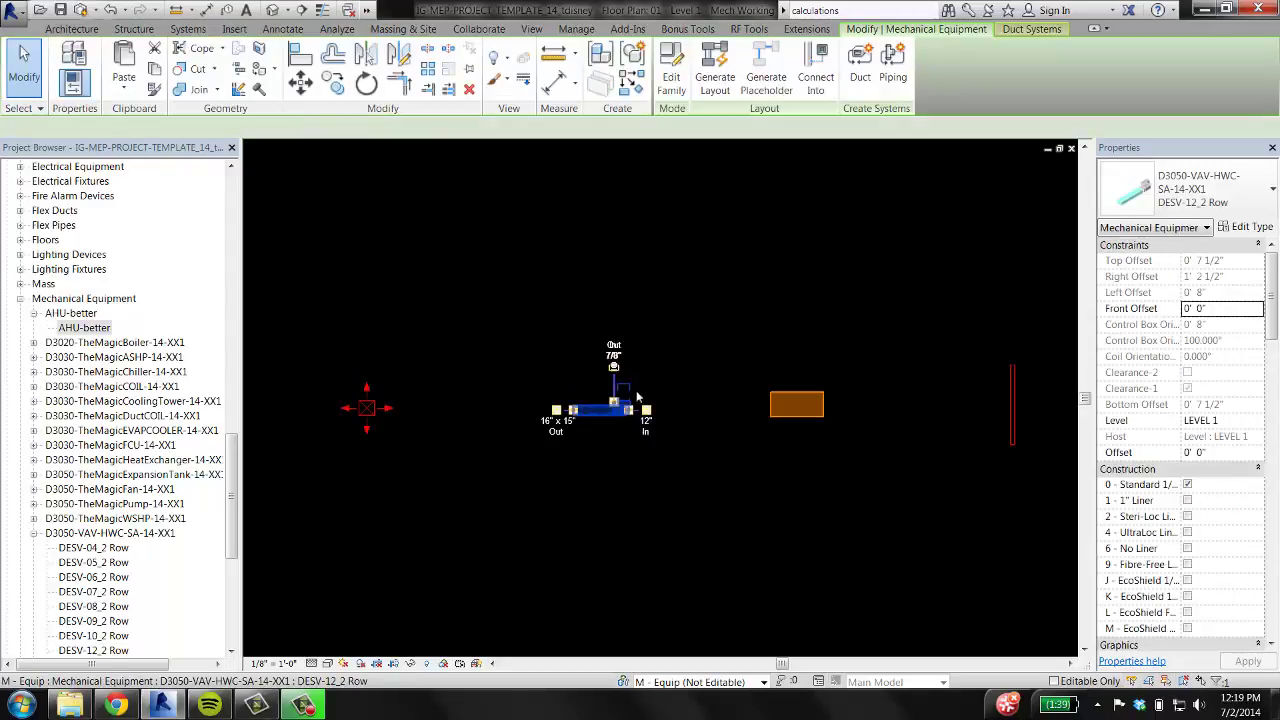
click(862, 75)
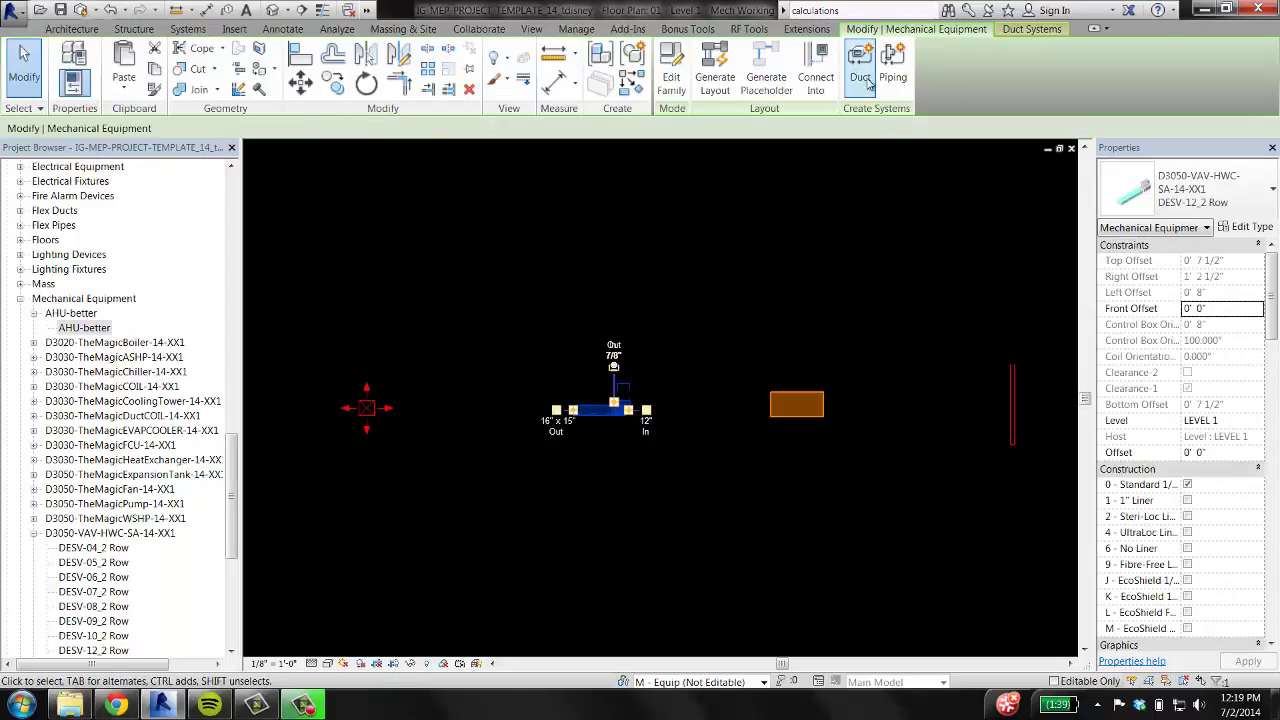
click(645, 391)
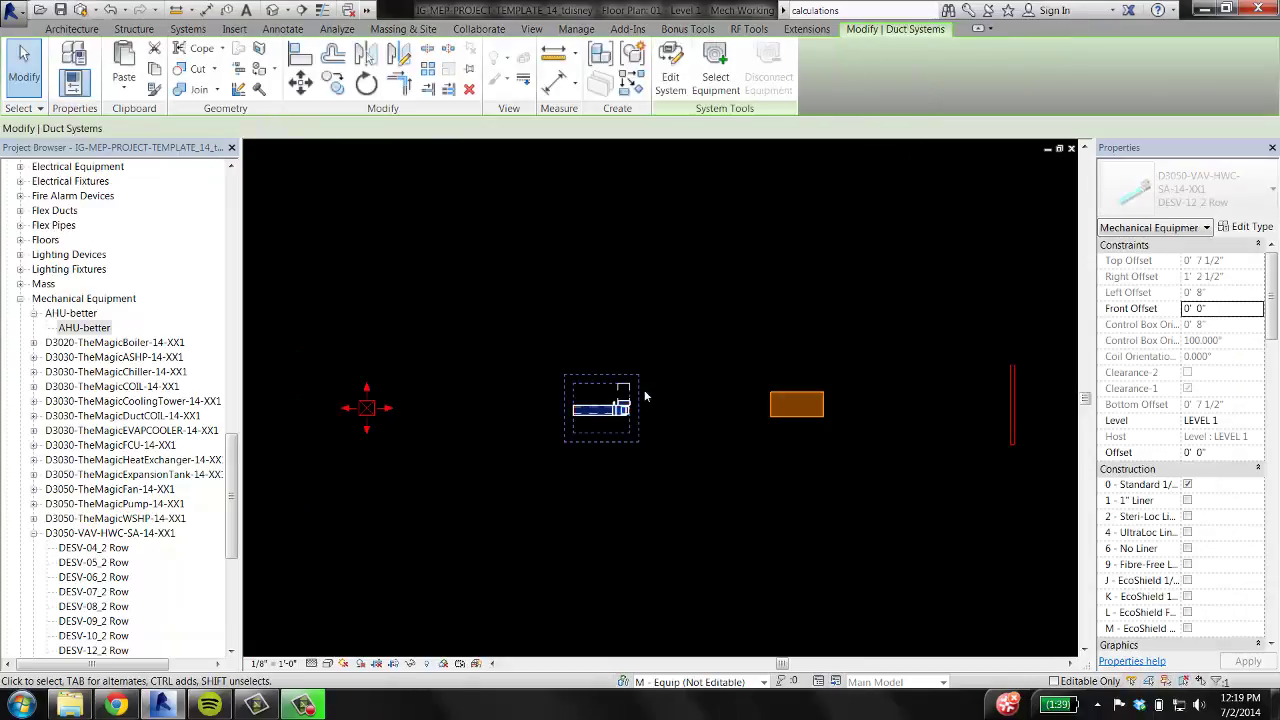
click(728, 88)
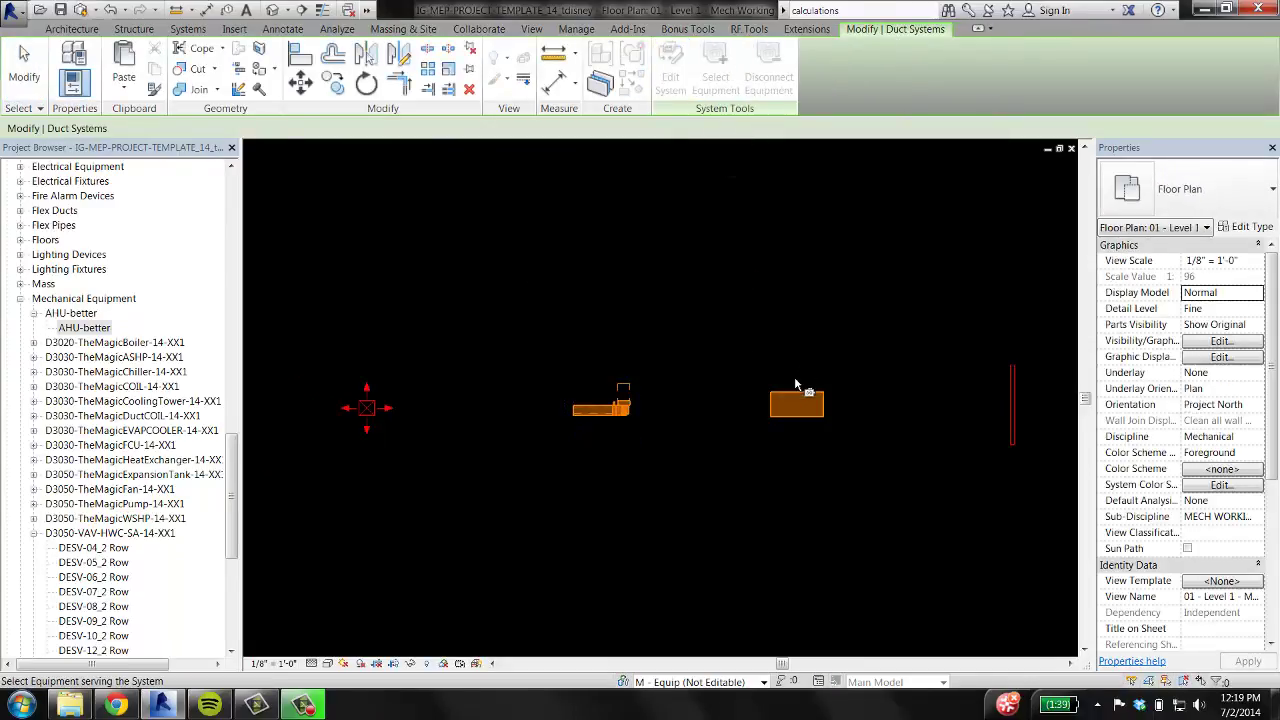
click(796, 398)
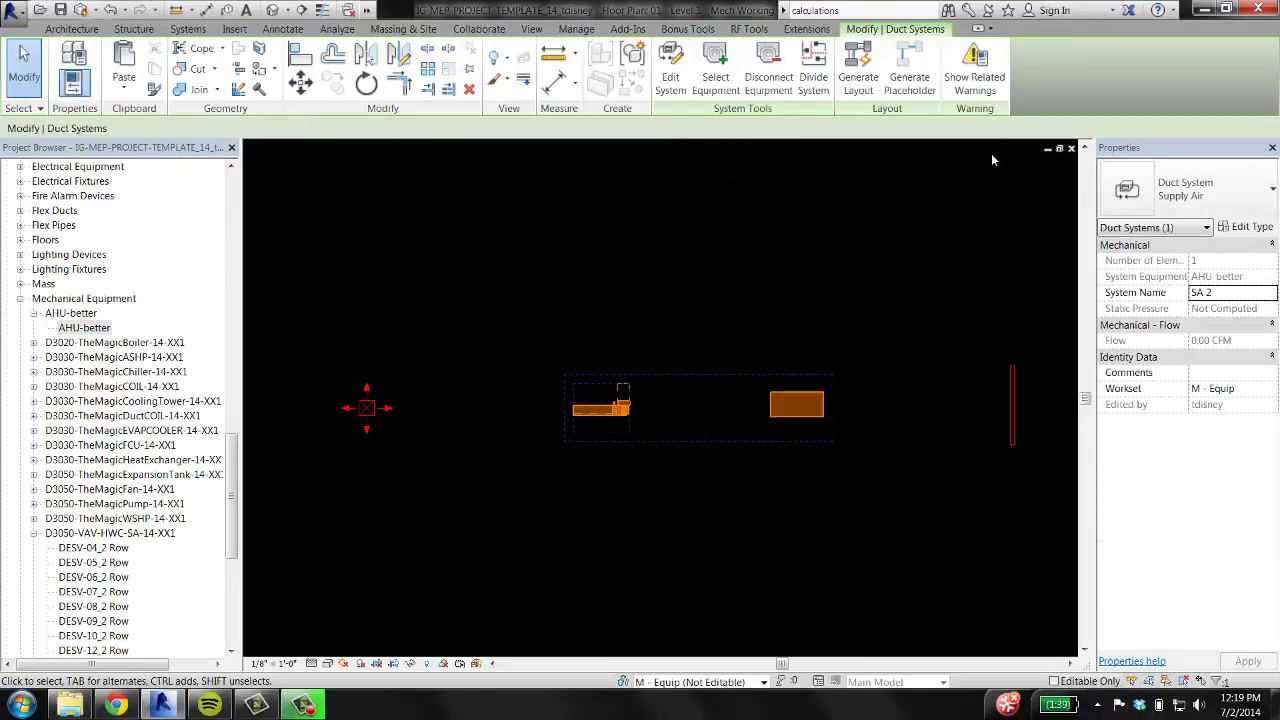
click(712, 364)
Create a duct system for the AHU-better inlet and assign the supply louver as its serving equipment.
click(796, 404)
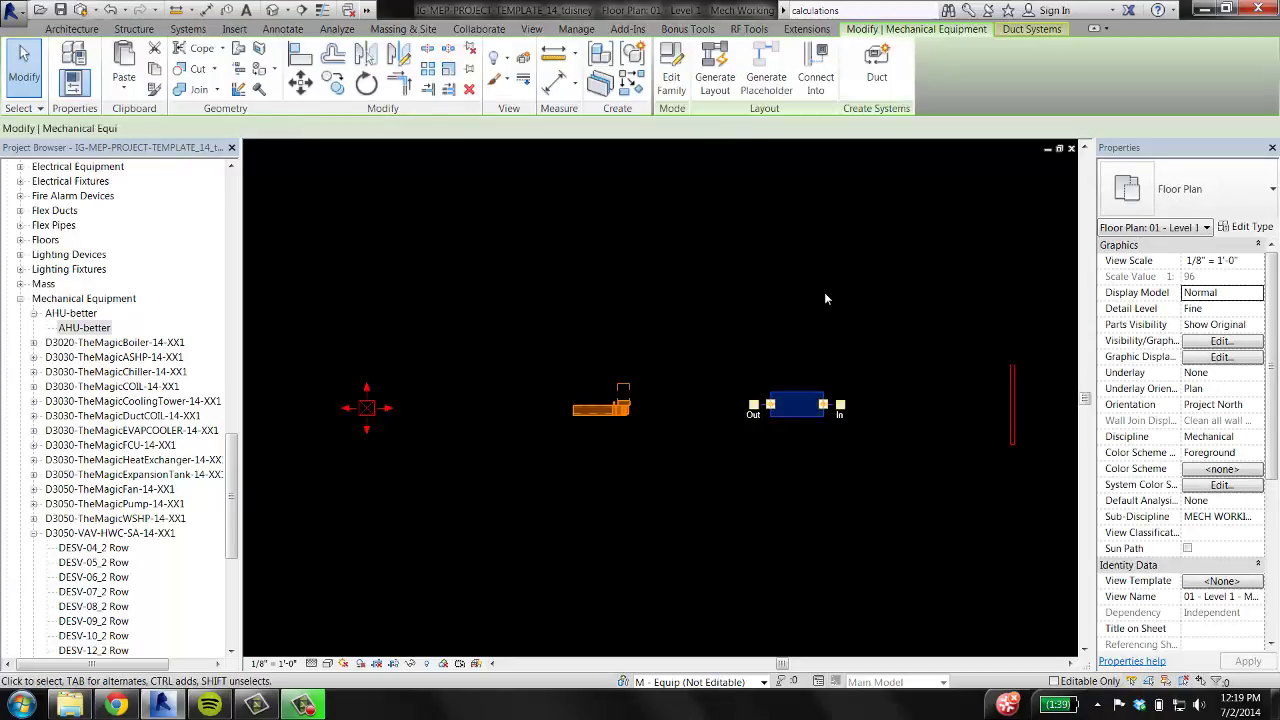
click(876, 68)
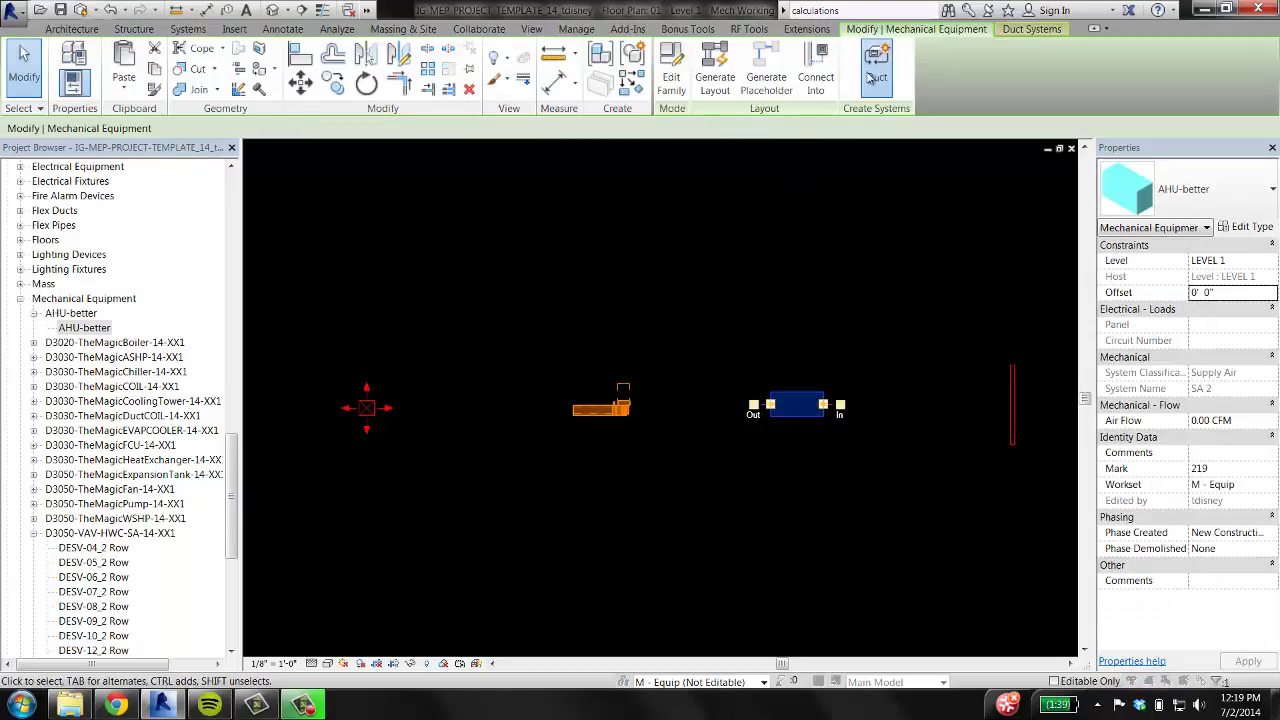
click(654, 390)
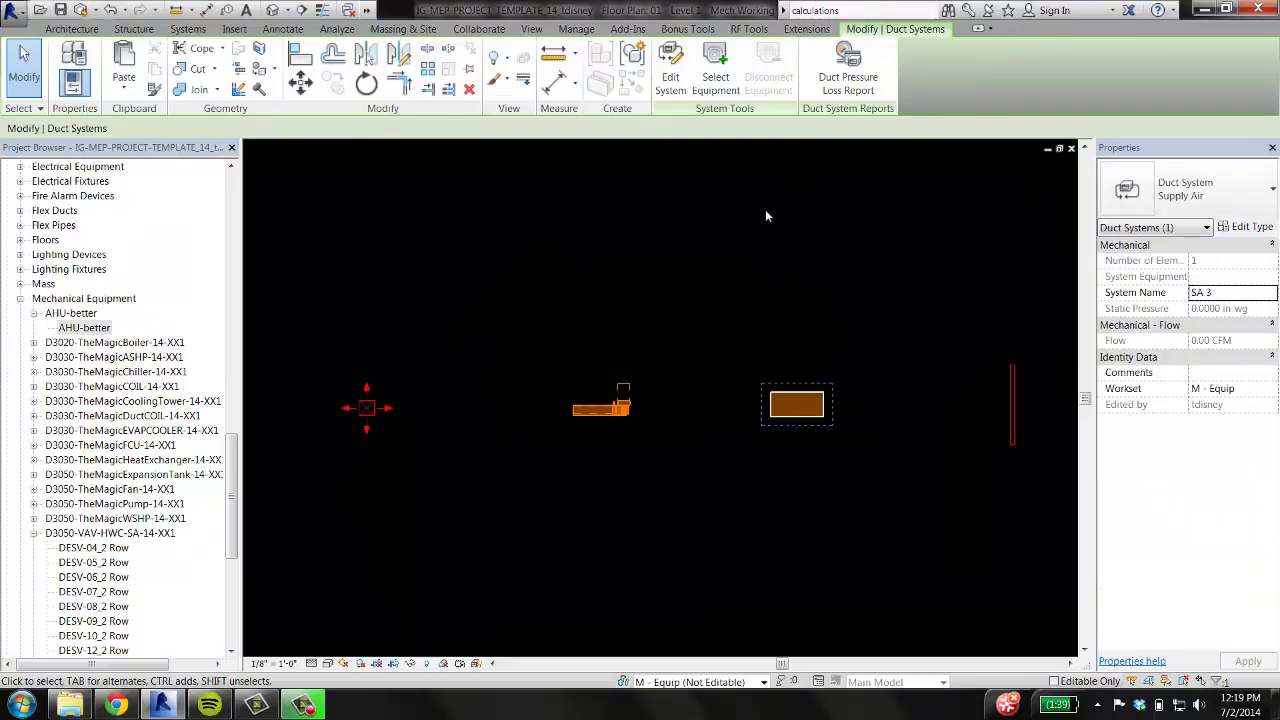
click(1011, 386)
click(864, 284)
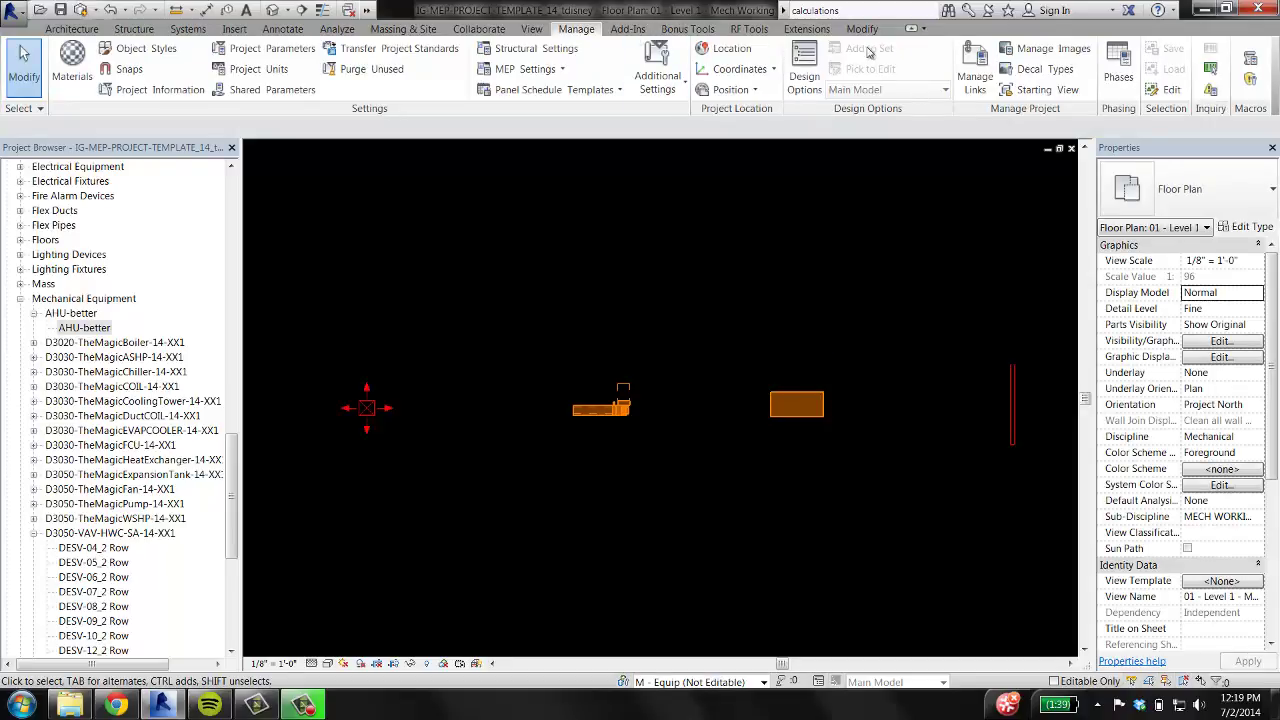
Show the System Browser and widen it so its system columns fit.
click(532, 29)
click(1235, 76)
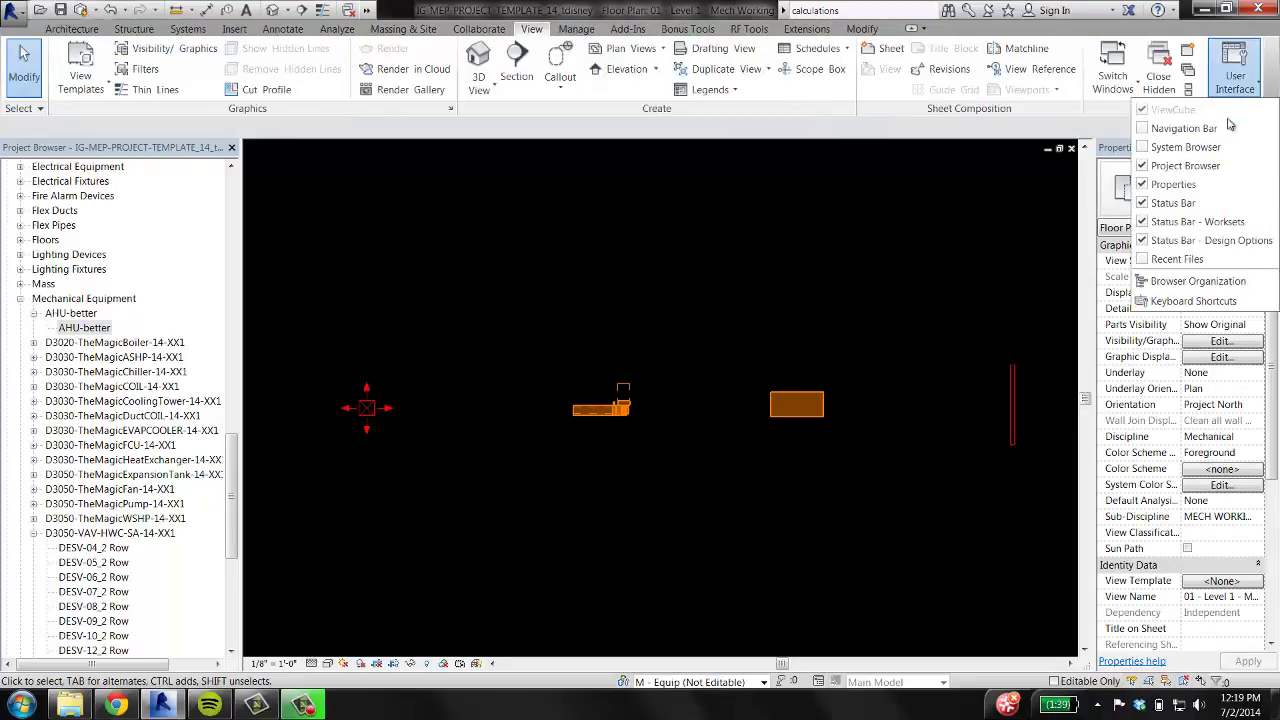
click(1152, 148)
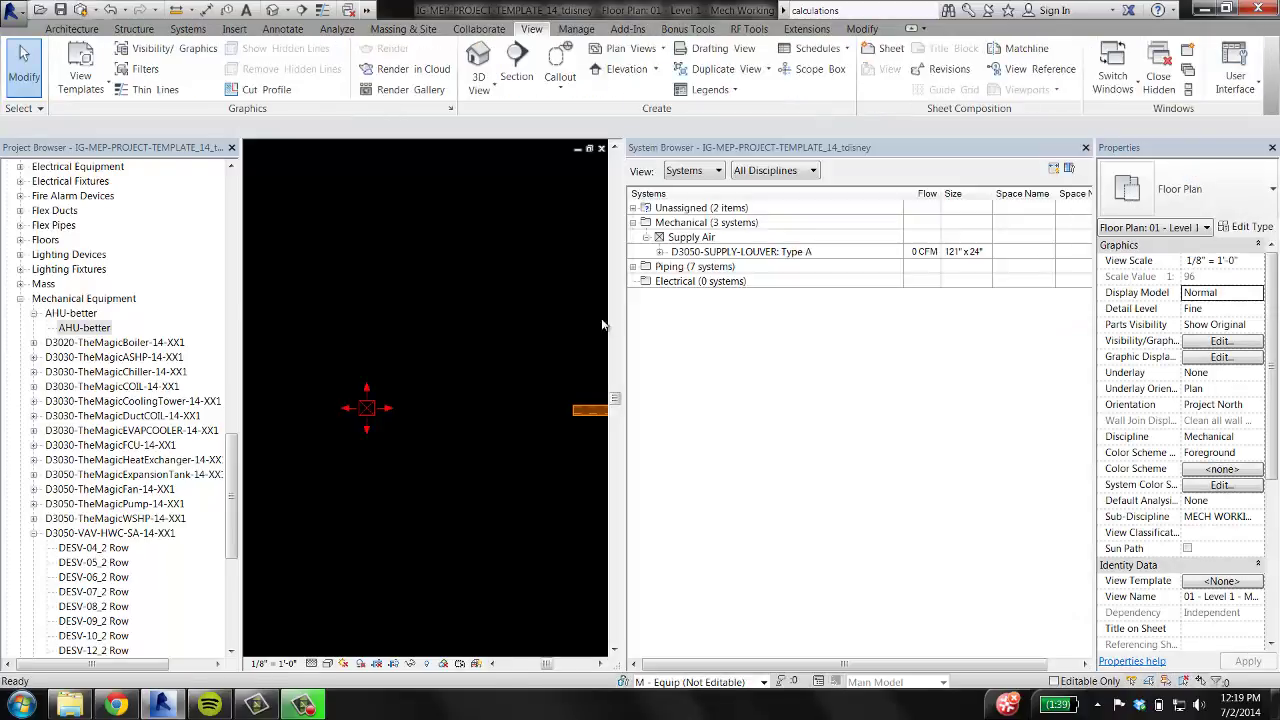
drag(494, 316, 488, 316)
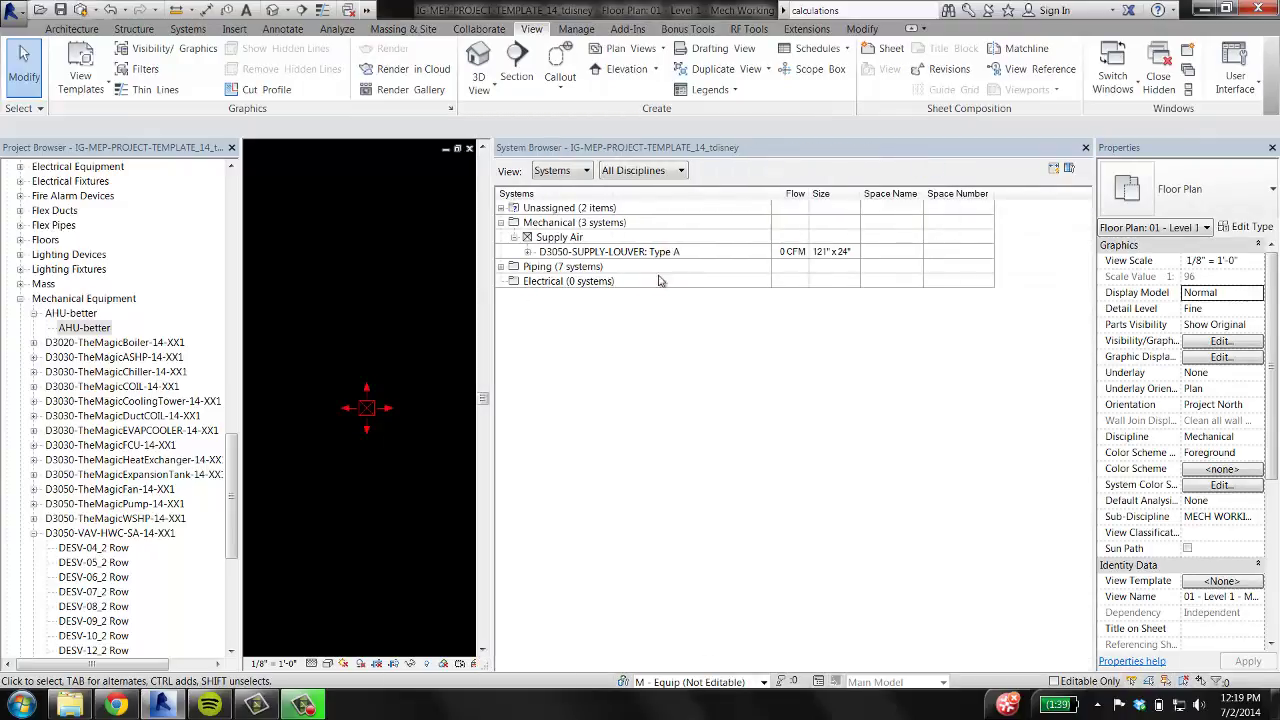
Expand the Supply Air hierarchy from the supply louver down to the ceiling diffuser and examine the diffuser and VAV box entries.
click(527, 252)
click(545, 267)
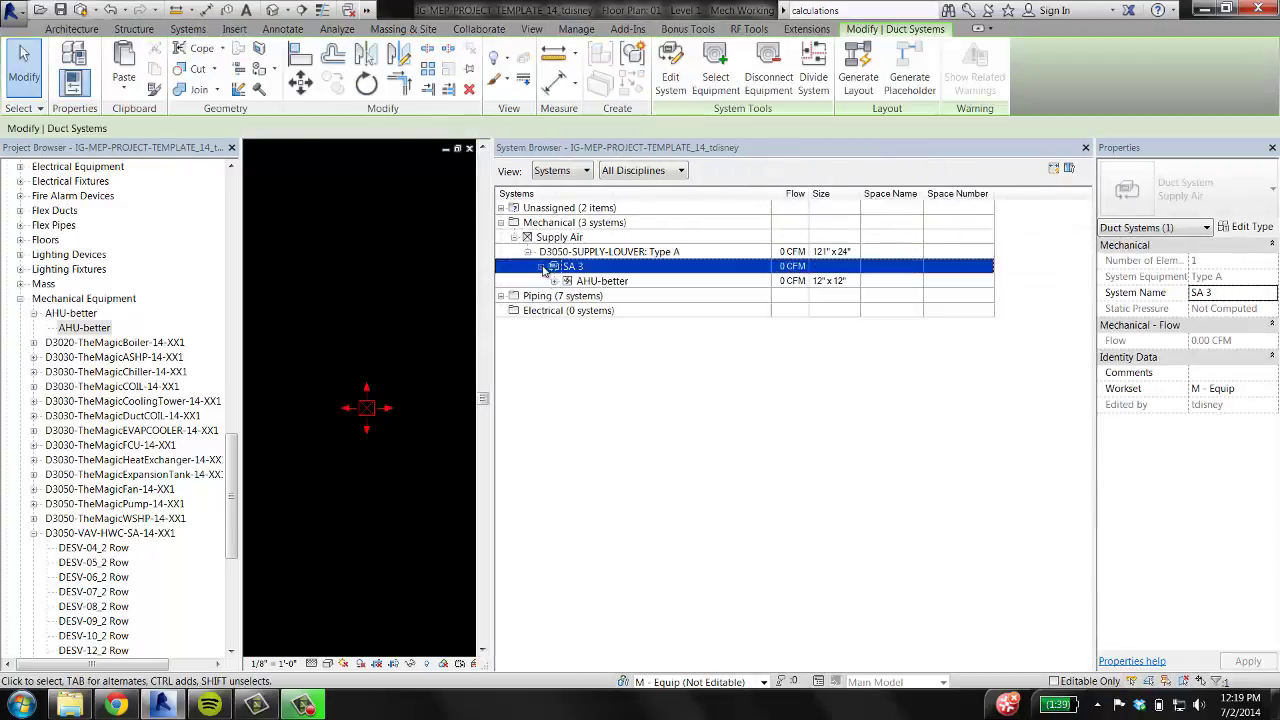
click(556, 282)
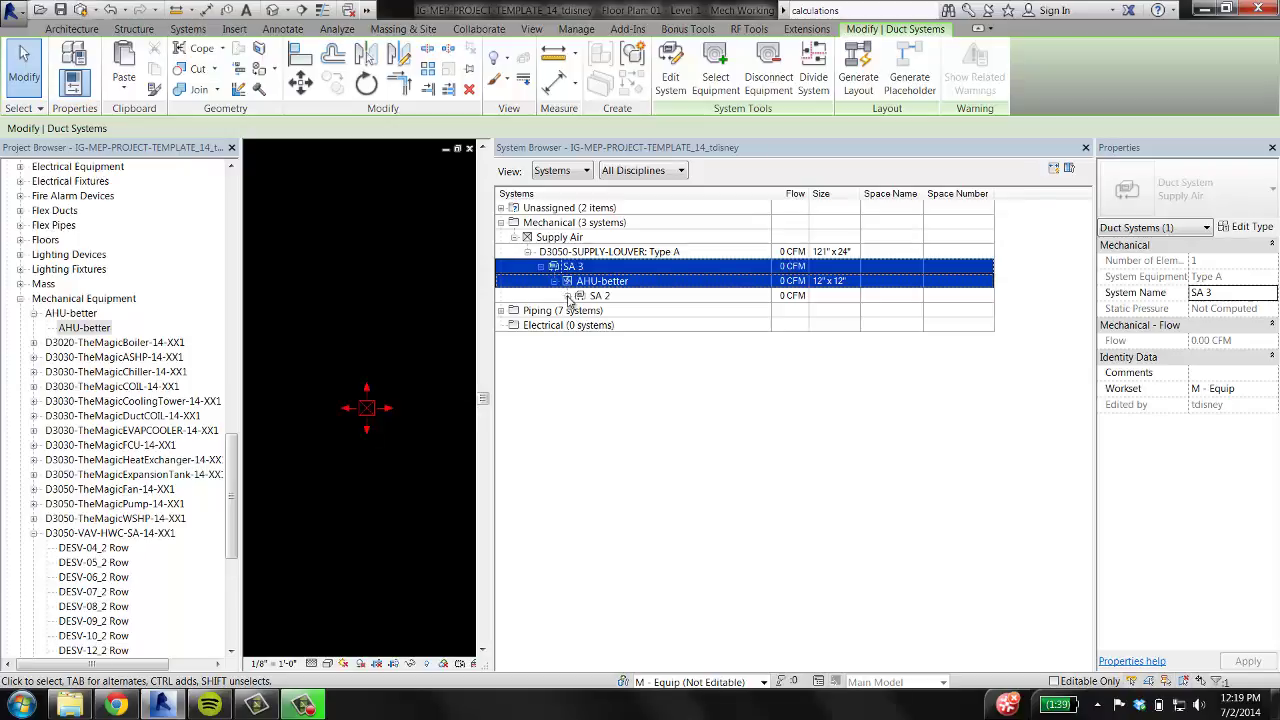
click(568, 296)
click(582, 311)
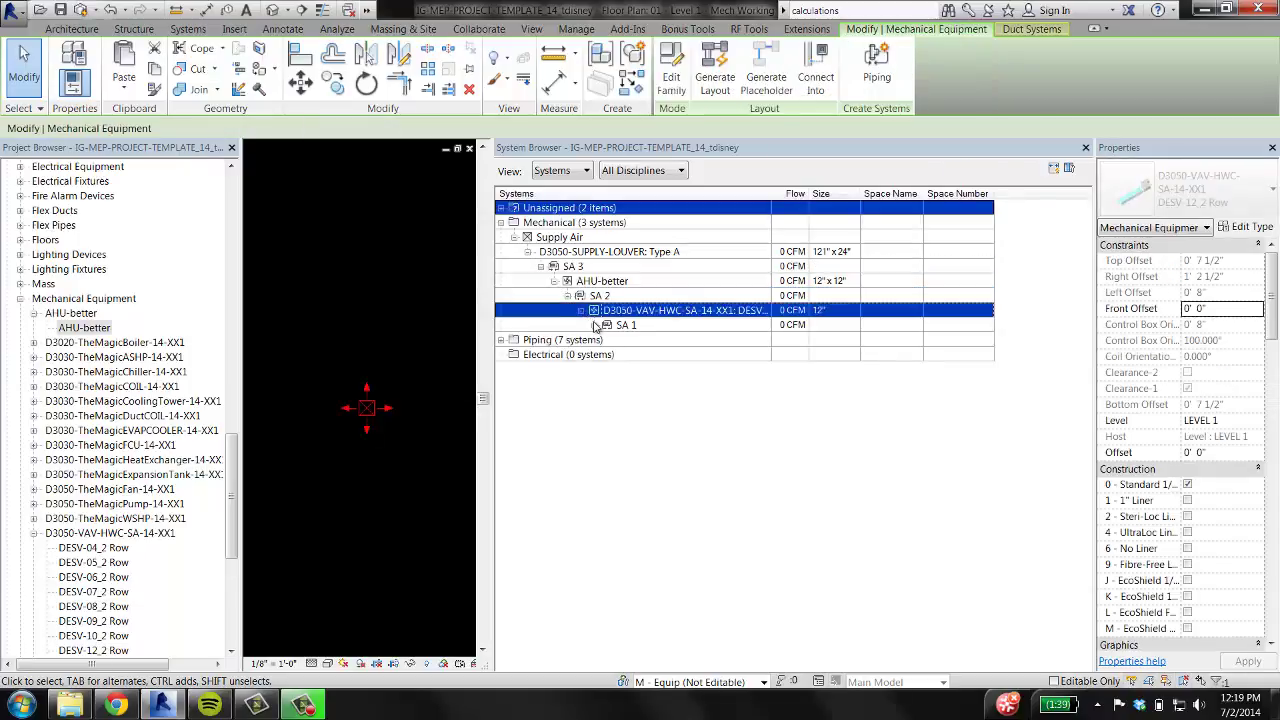
click(595, 325)
click(641, 422)
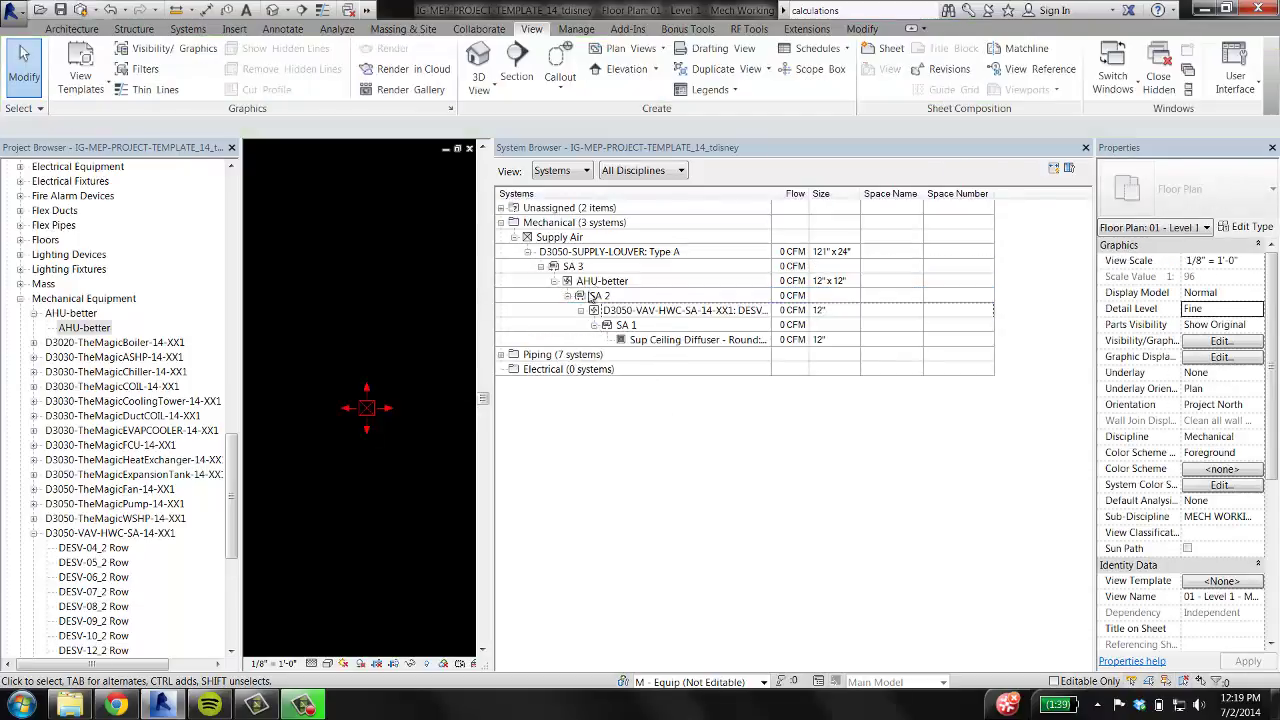
click(704, 341)
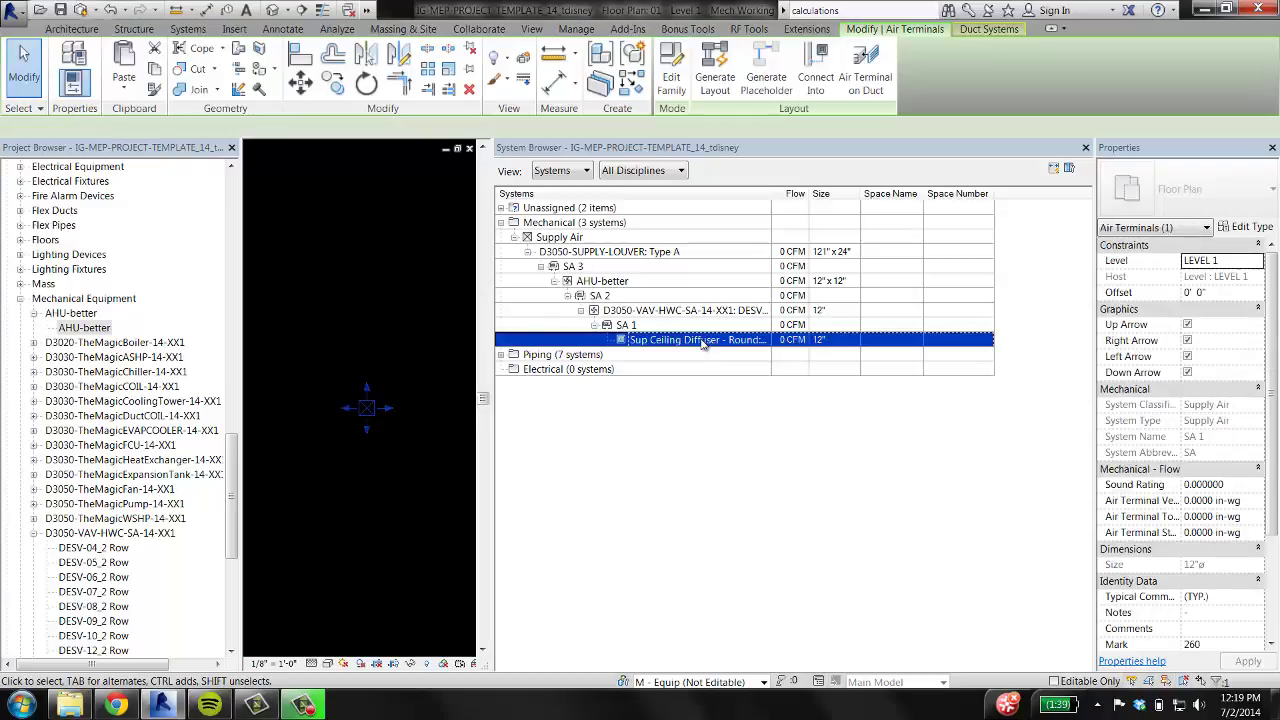
click(641, 312)
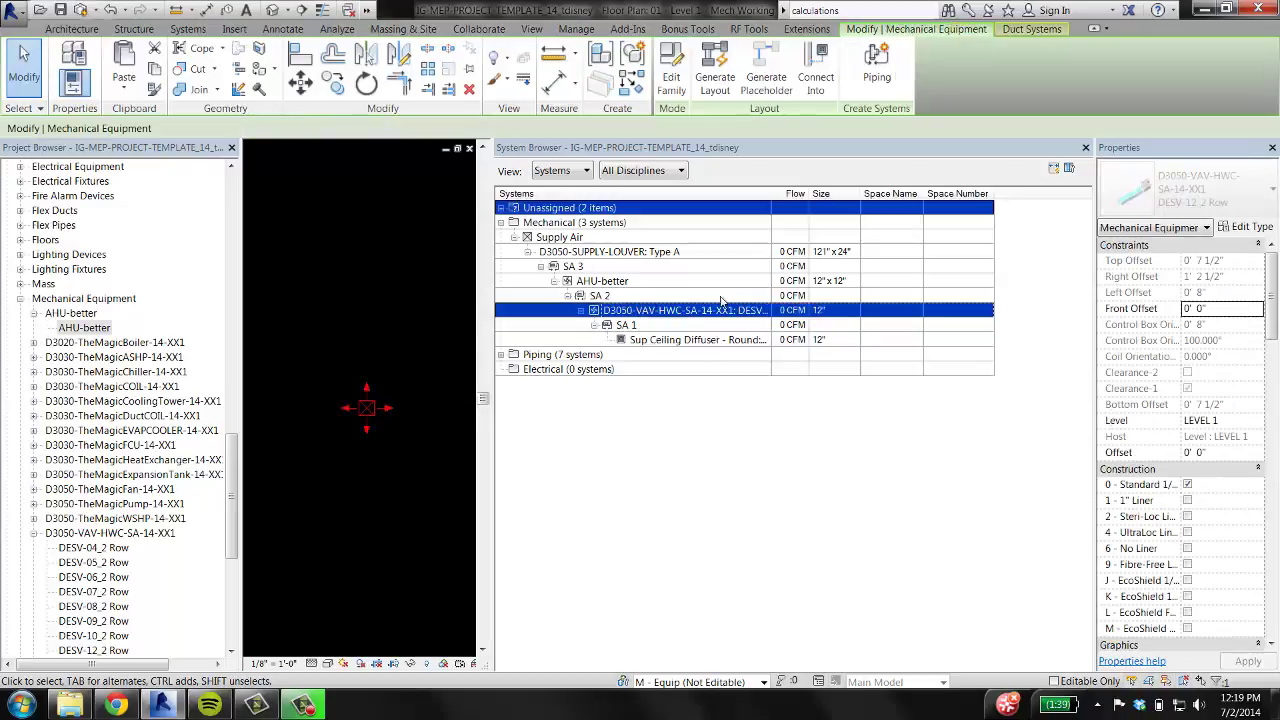
Examine the AHU-better and supply louver entries in the system hierarchy, and close the System Browser.
click(610, 282)
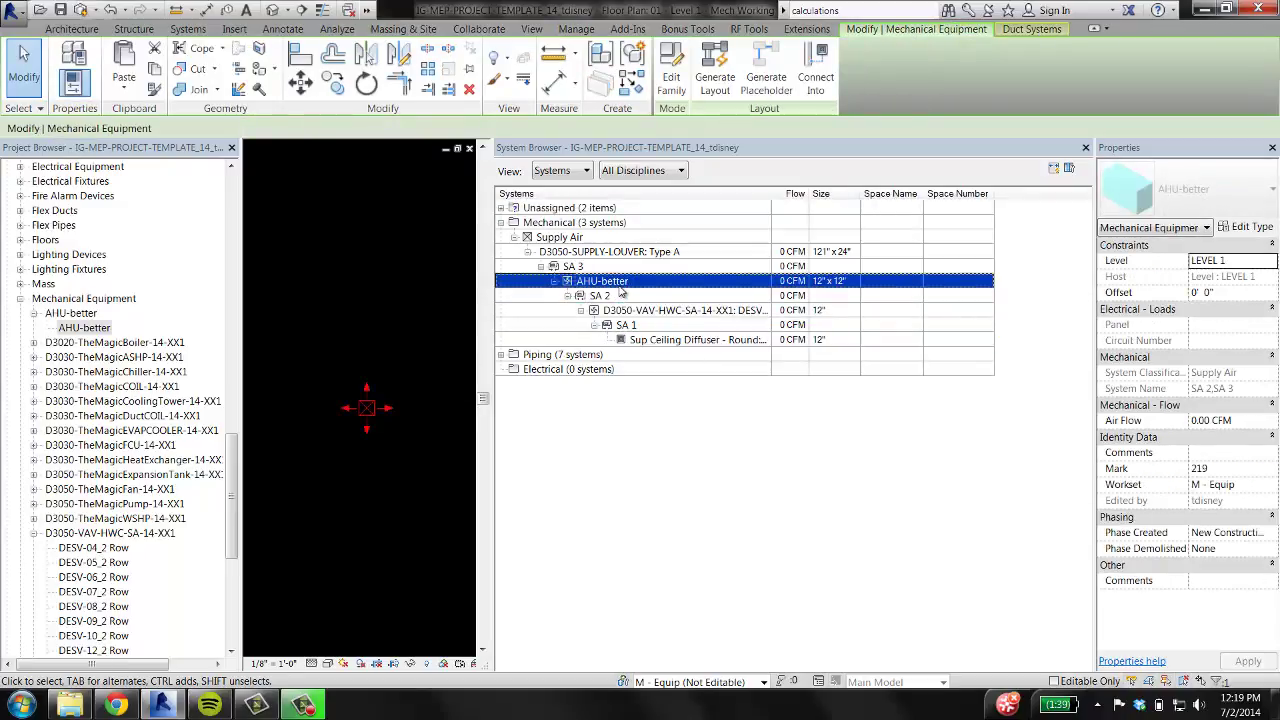
click(590, 253)
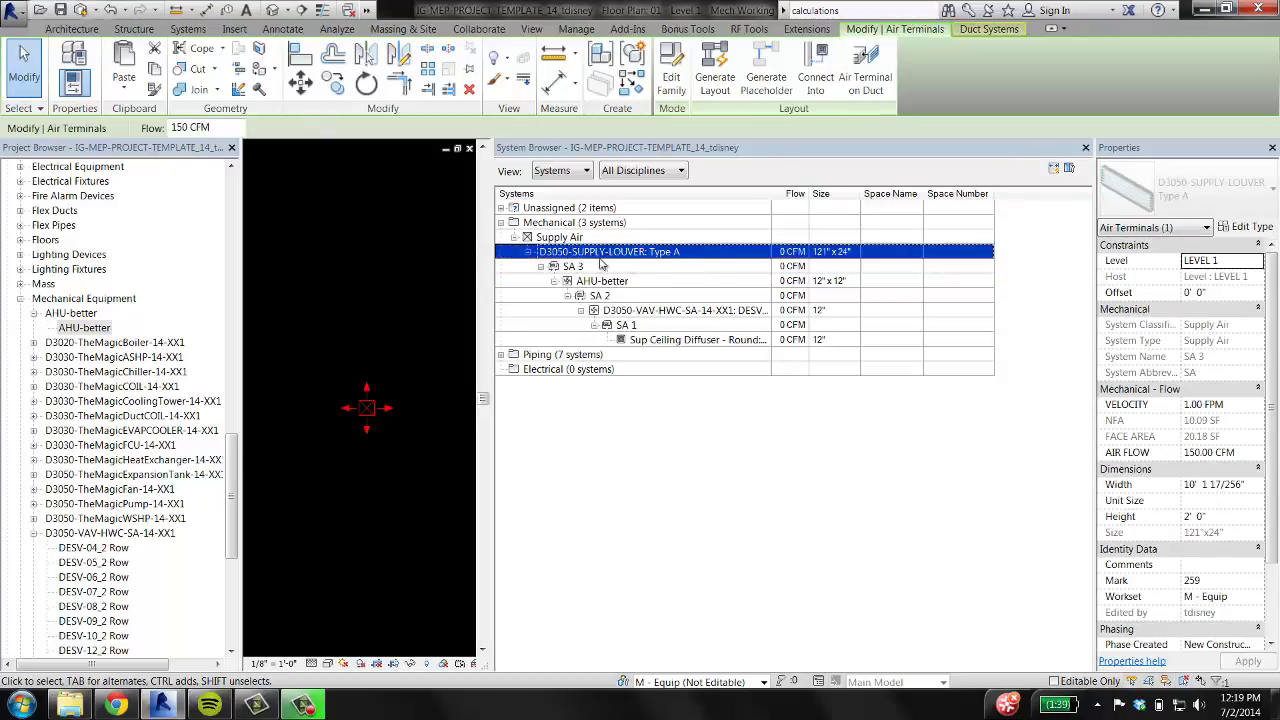
click(1086, 148)
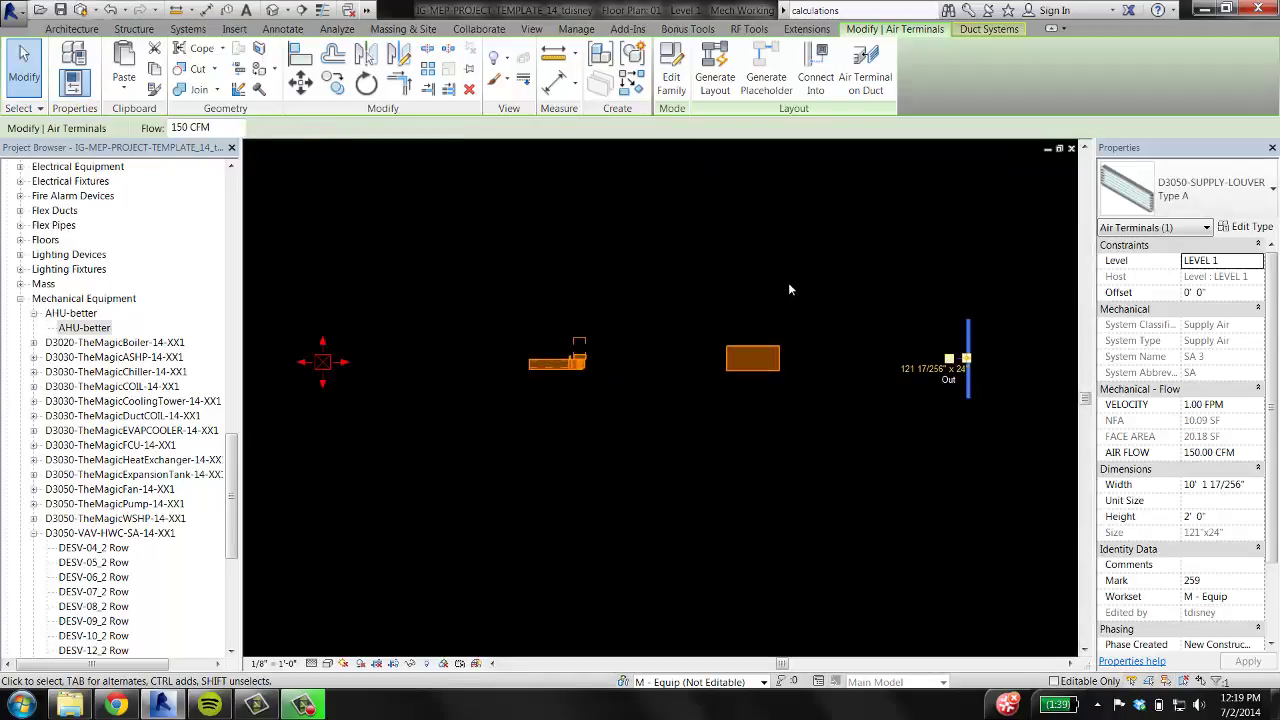
Tag the ceiling diffuser and the VAV box with leaders, moving the VAV box tag above its unit.
scroll(789, 289, down, 2)
click(984, 367)
scroll(903, 318, up, 1)
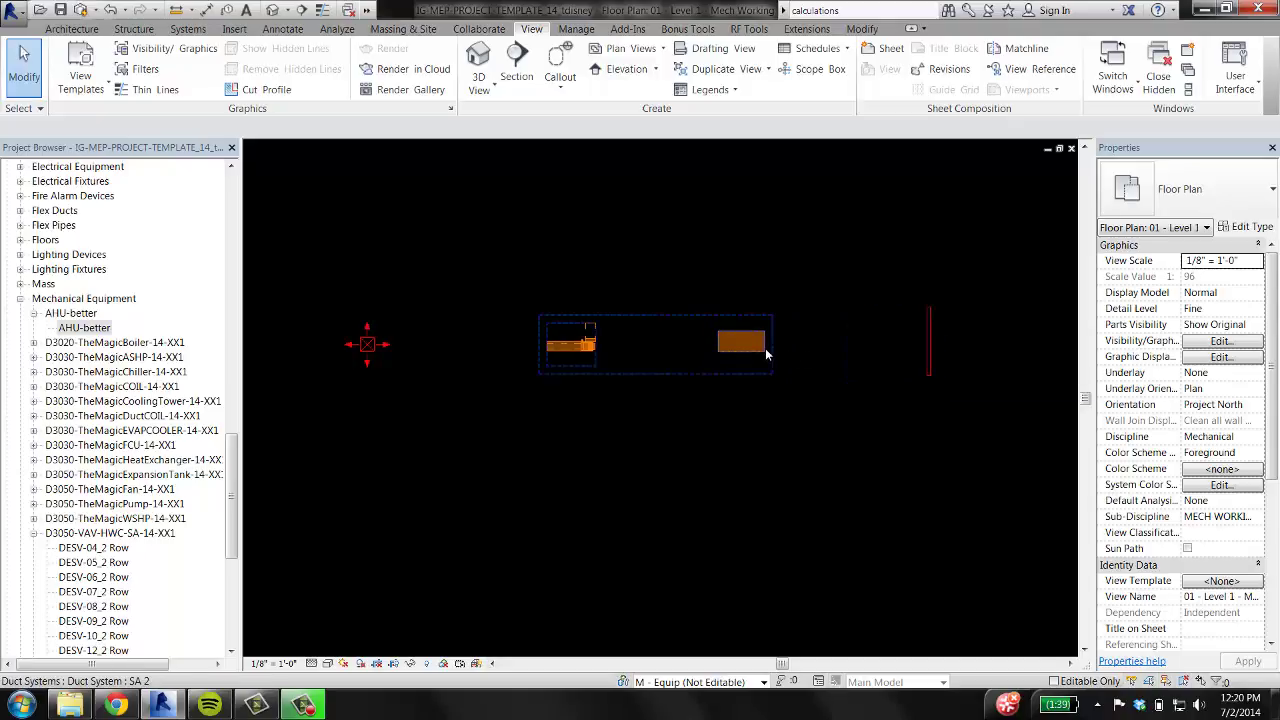
key(t)
key(g)
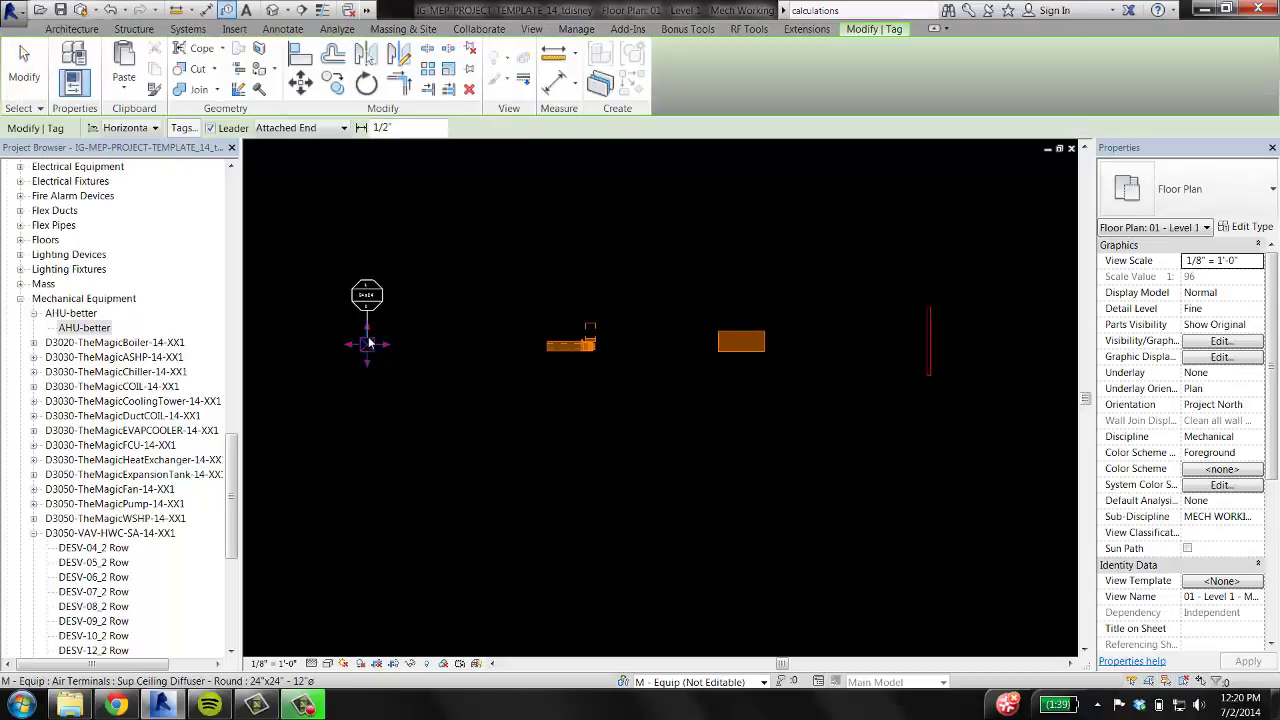
click(368, 343)
click(574, 350)
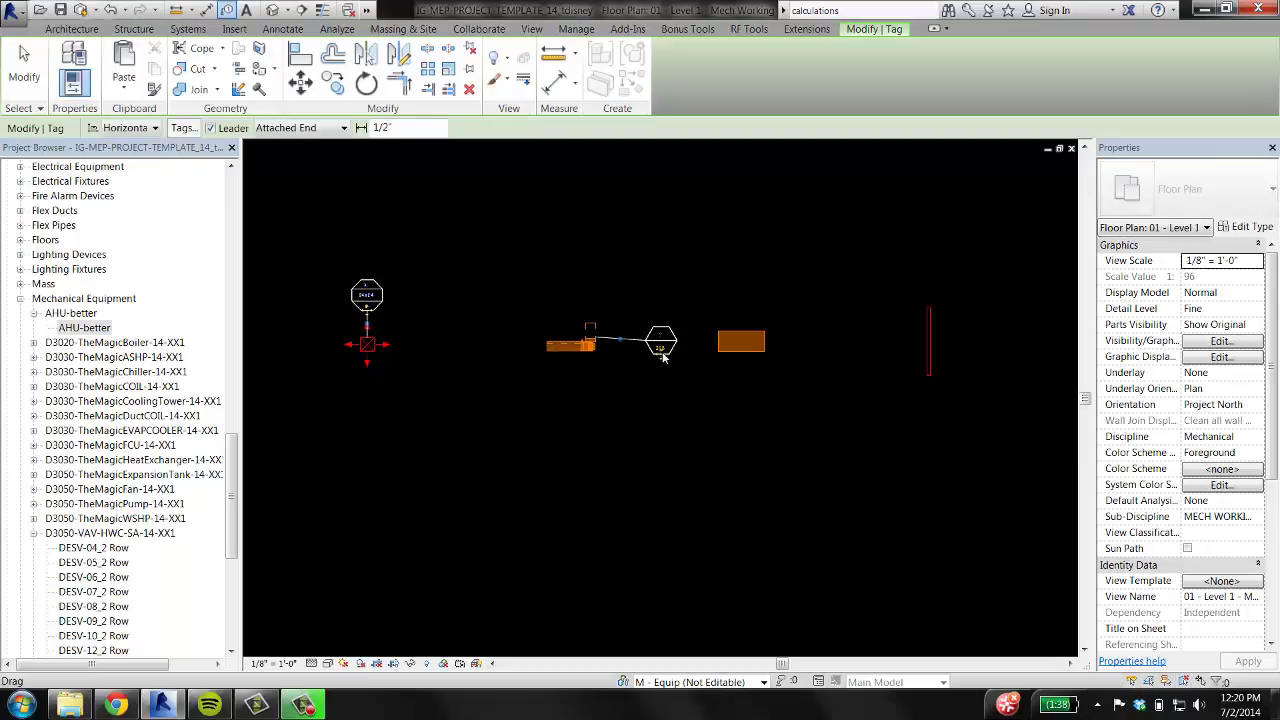
drag(581, 287, 571, 280)
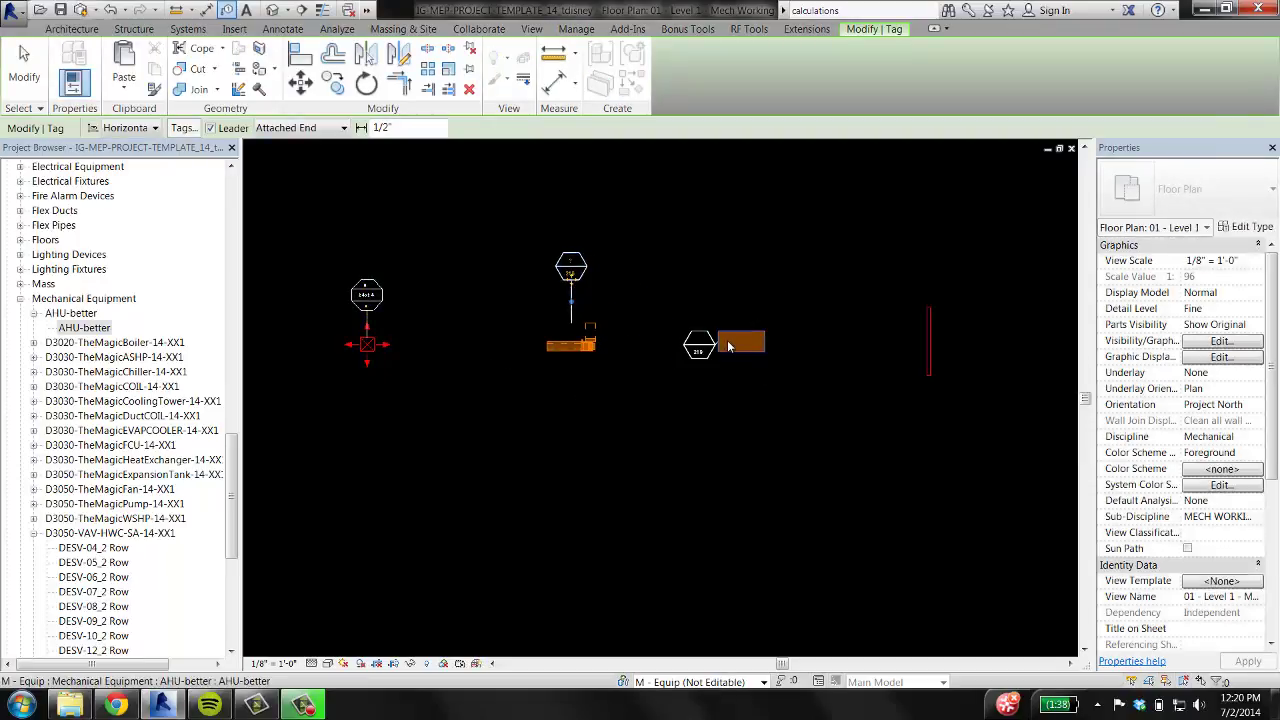
Tag the AHU-better unit and the supply louver with leaders, moving the AHU tag above its unit.
click(729, 346)
drag(700, 356, 741, 268)
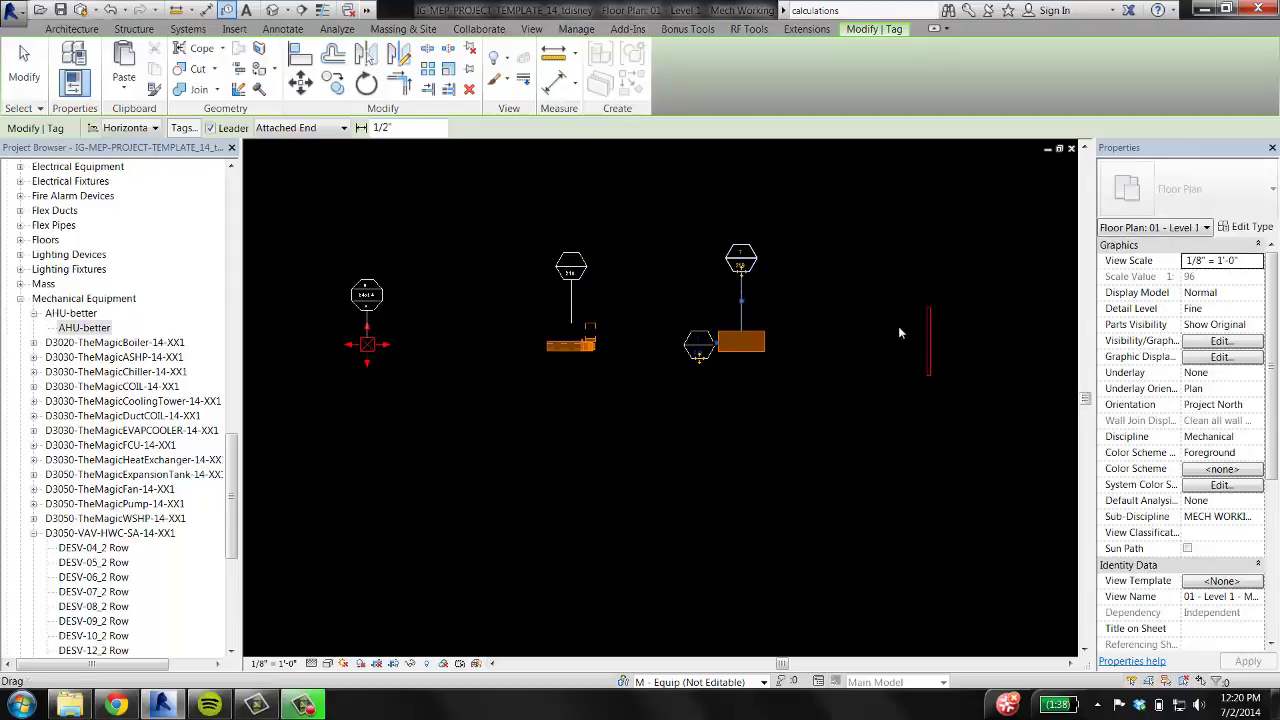
click(931, 344)
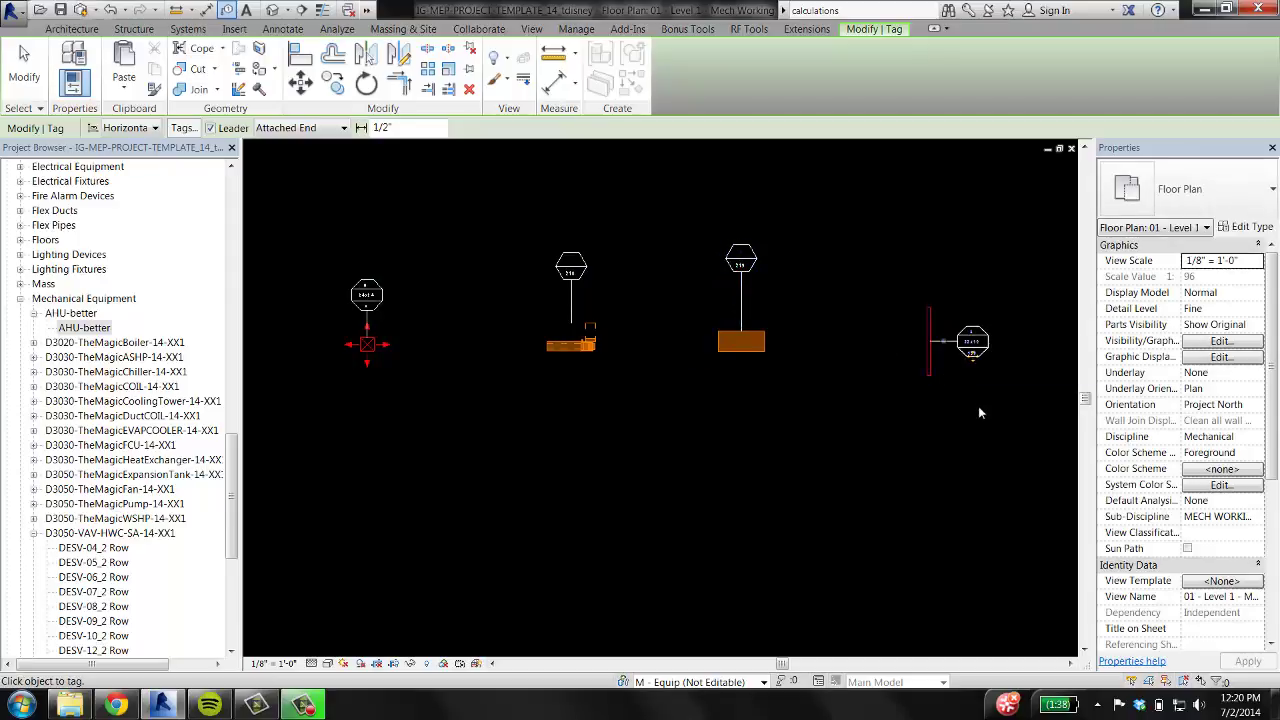
key(Escape)
Set the upper label of the AHU tag to "ahu" and accept the type parameter change.
middle_drag(974, 357, 919, 360)
scroll(920, 365, up, 3)
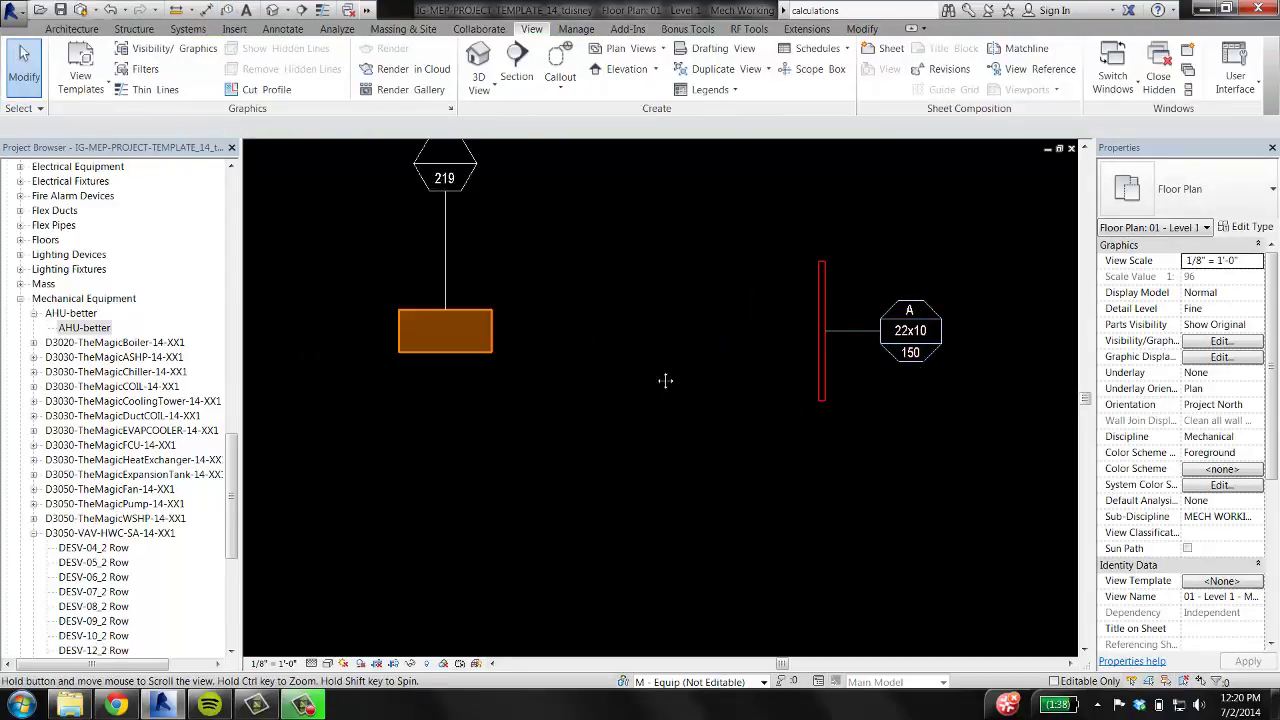
middle_drag(459, 256, 513, 298)
click(492, 248)
click(493, 222)
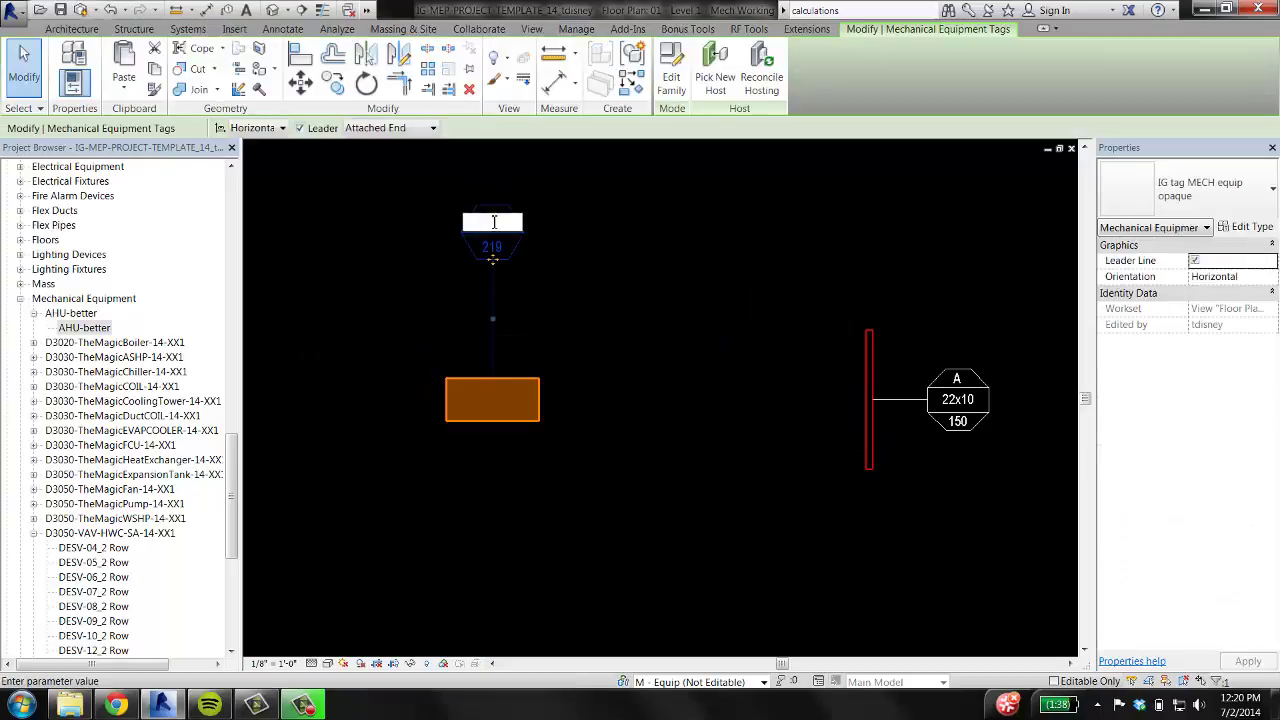
text(ahu)
click(950, 247)
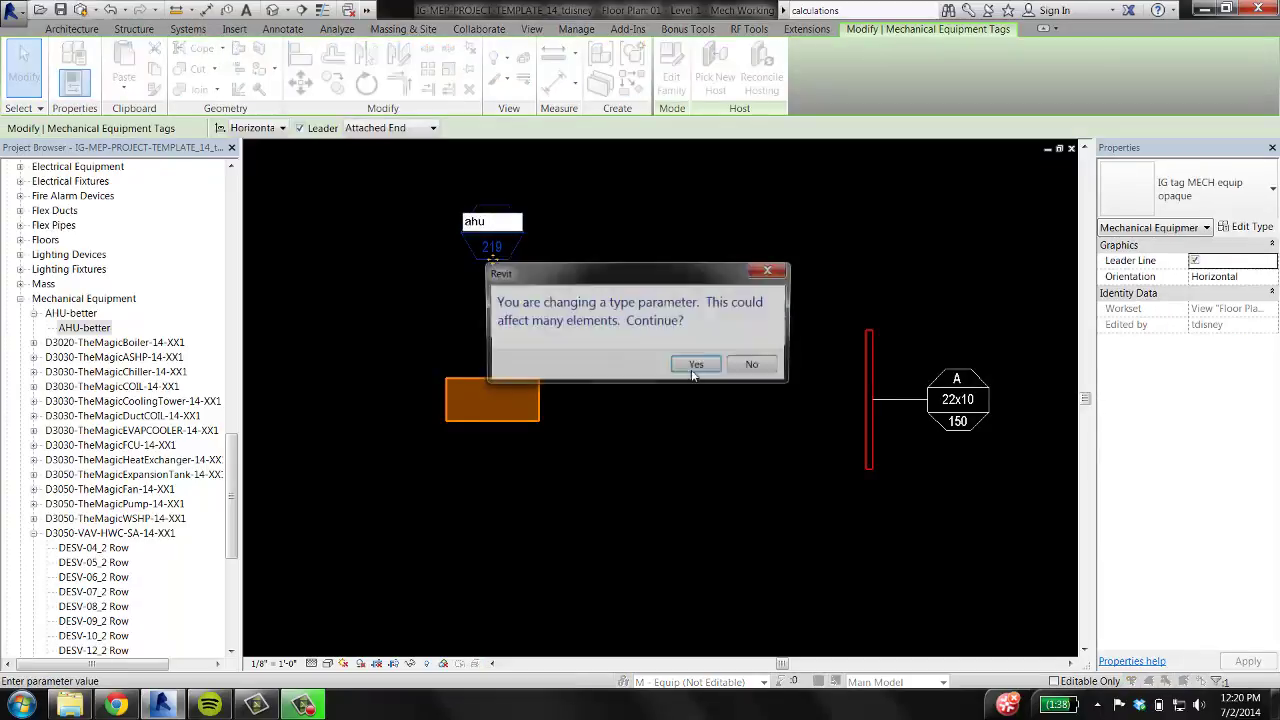
click(698, 369)
Set the upper label of the VAV box tag to "vav" and accept the type parameter change.
middle_drag(380, 362, 830, 393)
click(602, 272)
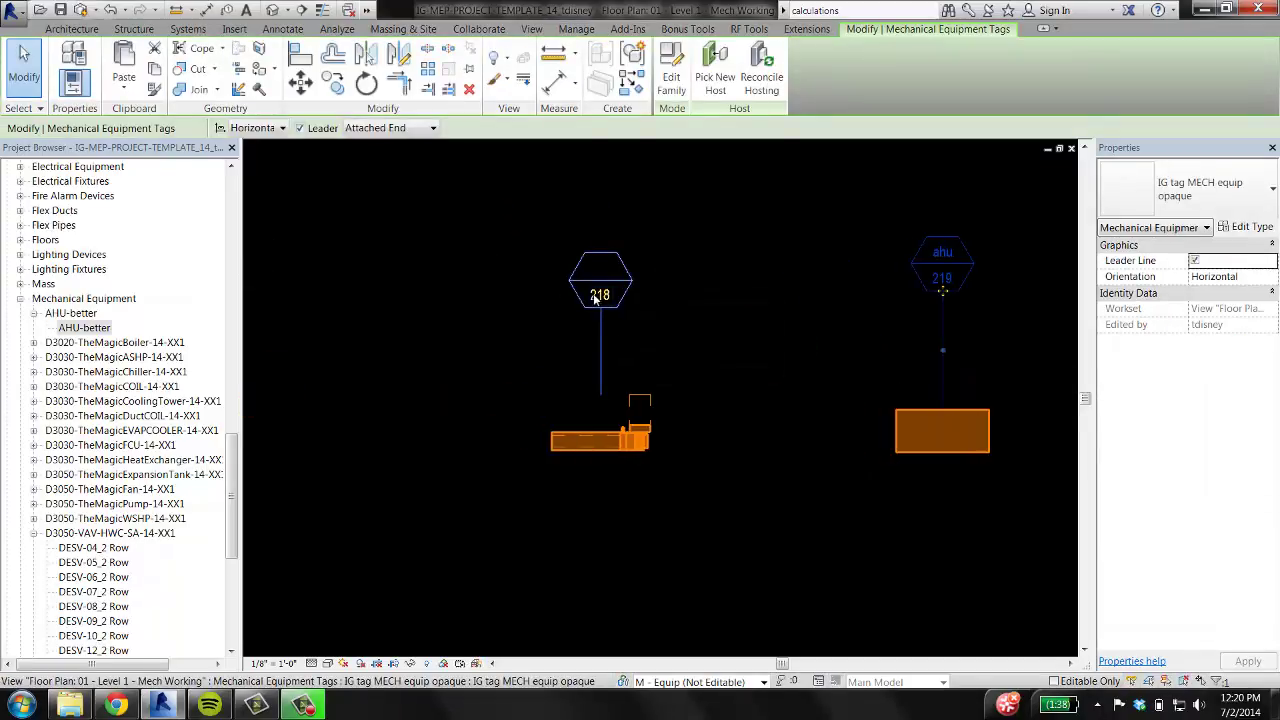
click(605, 270)
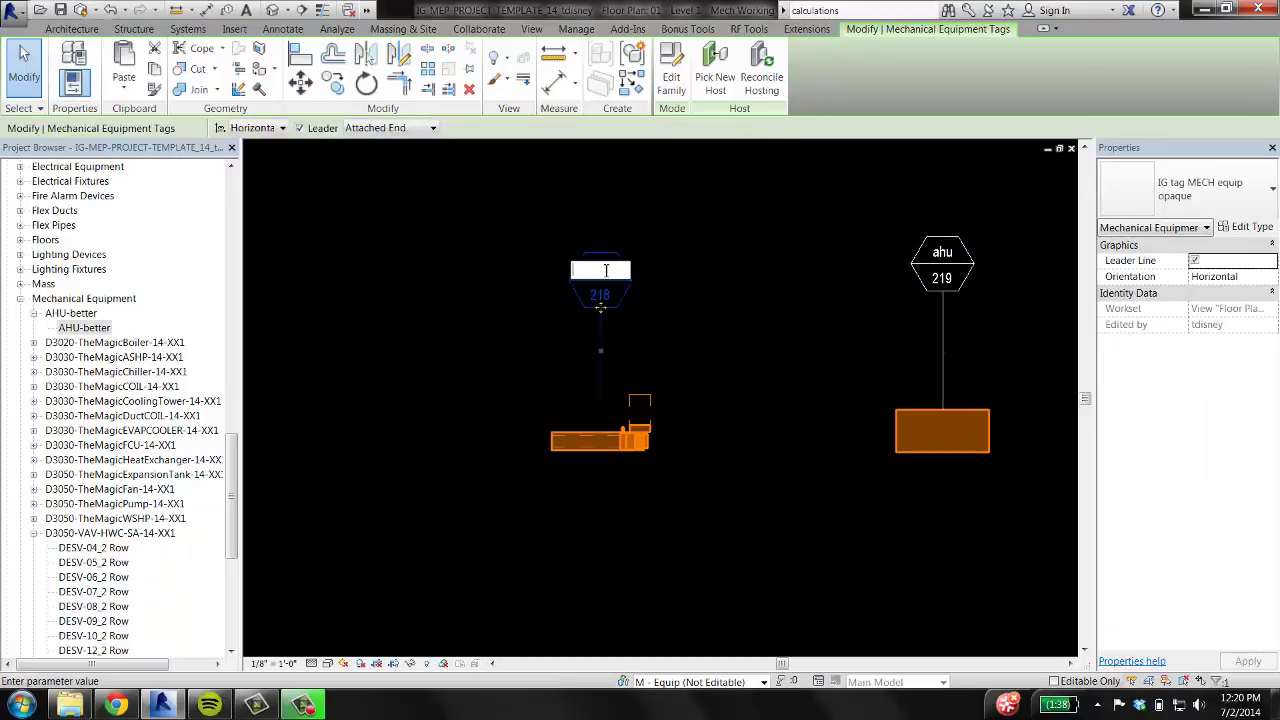
text(vav)
click(688, 320)
click(698, 367)
key(Escape)
Set the ceiling diffuser's flow to 155 CFM.
scroll(620, 324, down, 2)
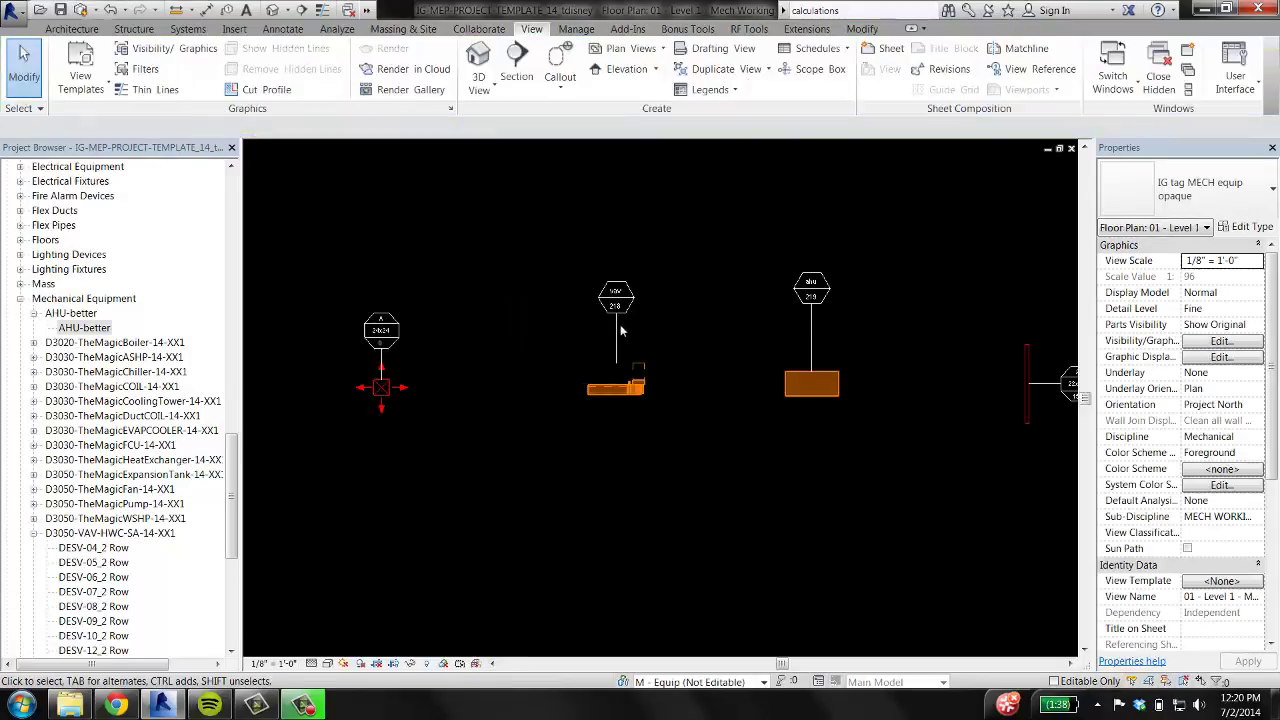
scroll(340, 378, up, 2)
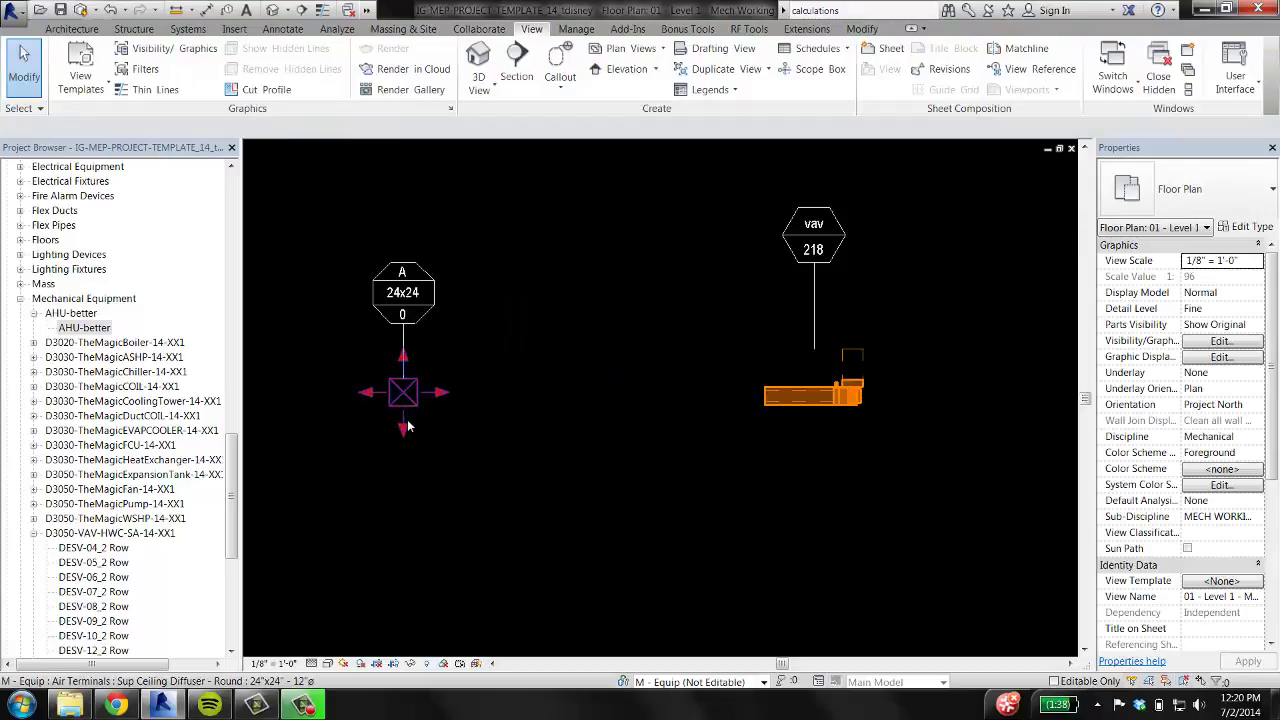
click(403, 392)
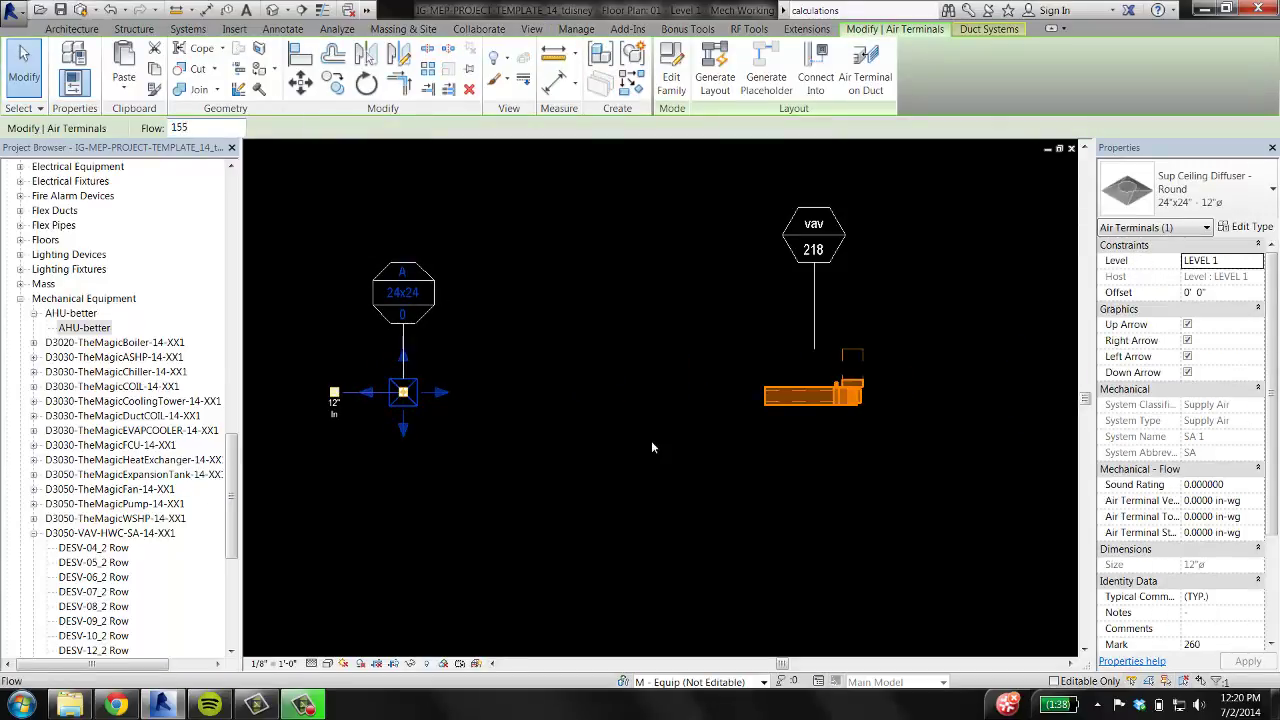
key(Return)
key(Escape)
Draw a 16" x 15" rectangular duct from the VAV box outlet partway toward the ceiling diffuser.
scroll(495, 322, down, 2)
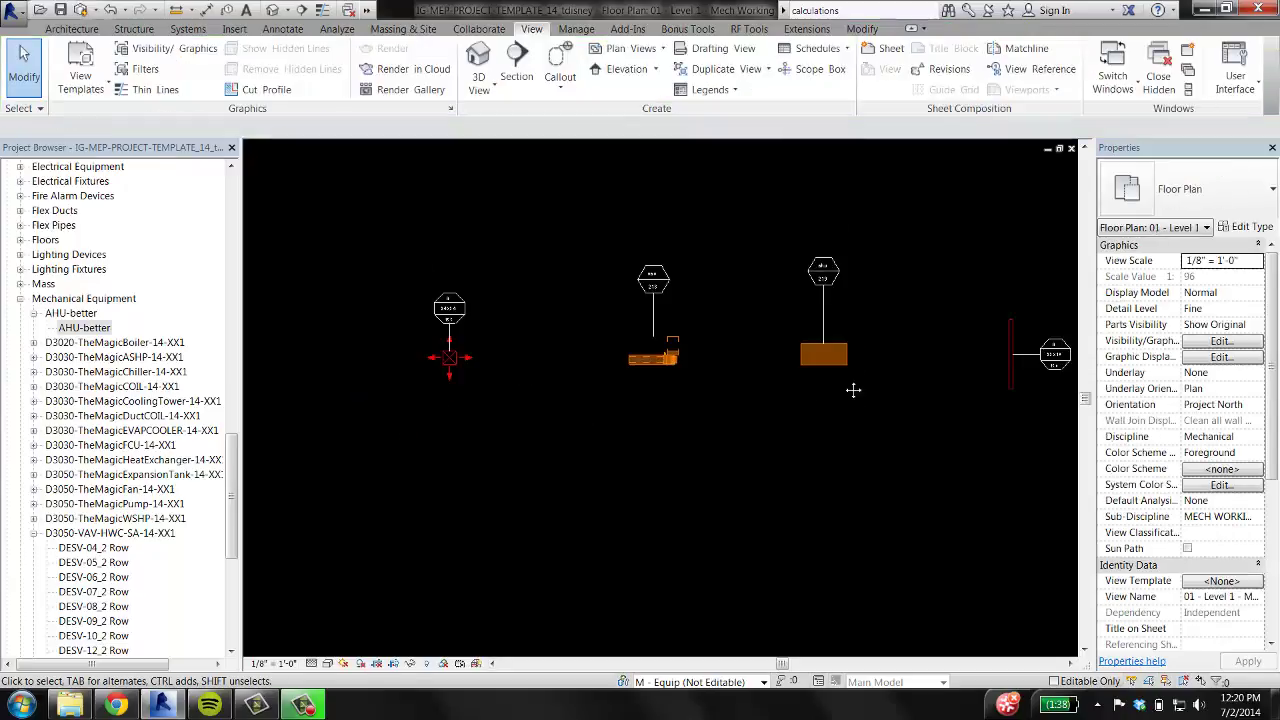
middle_drag(853, 390, 742, 401)
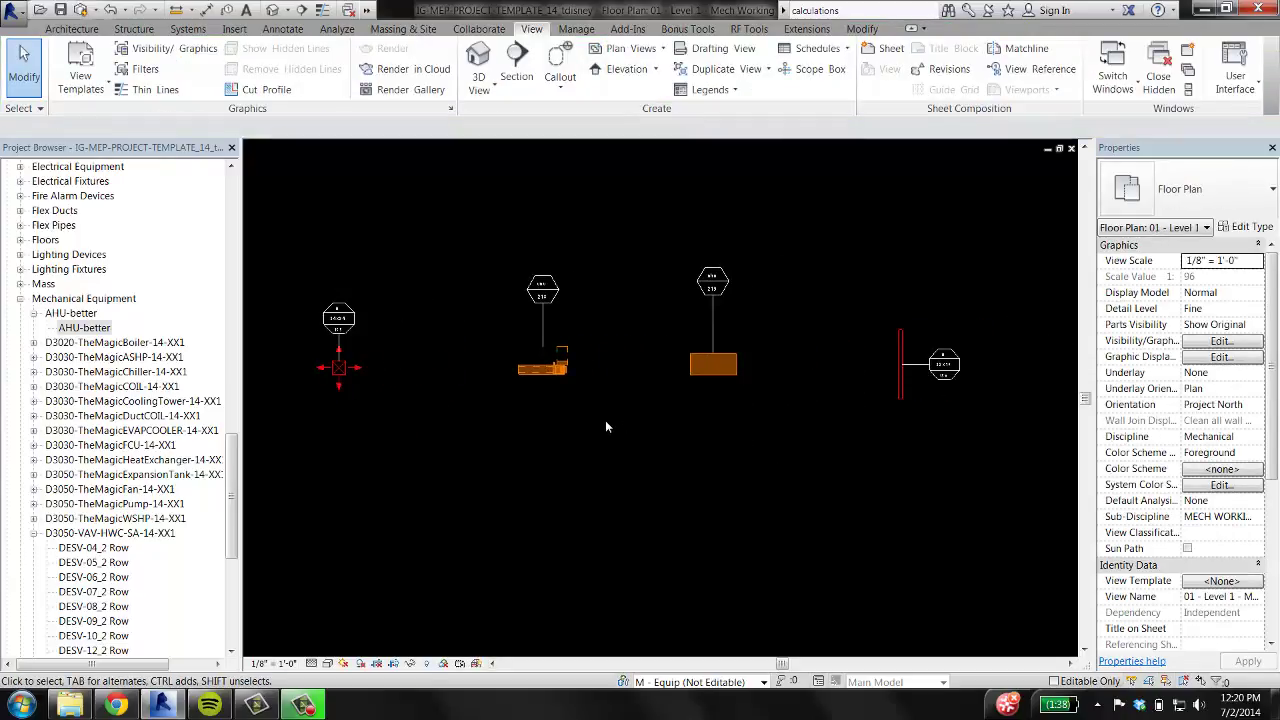
scroll(460, 385, up, 3)
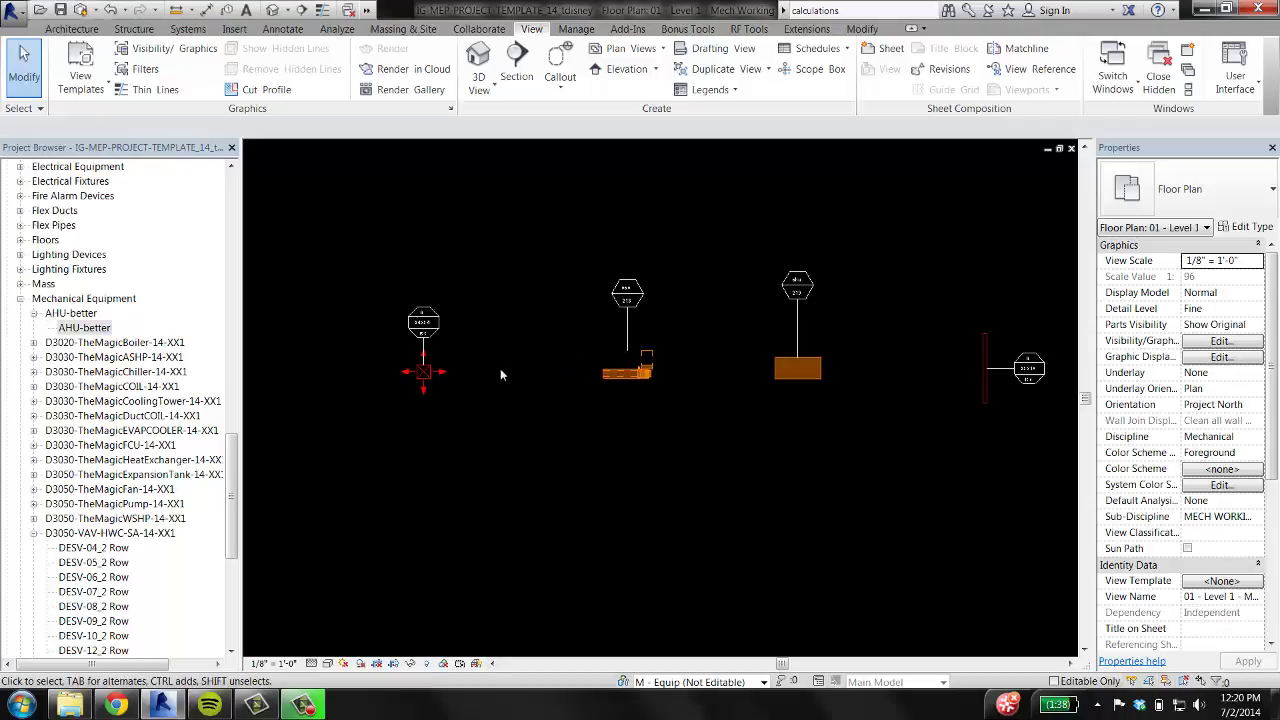
click(690, 366)
right_click(691, 366)
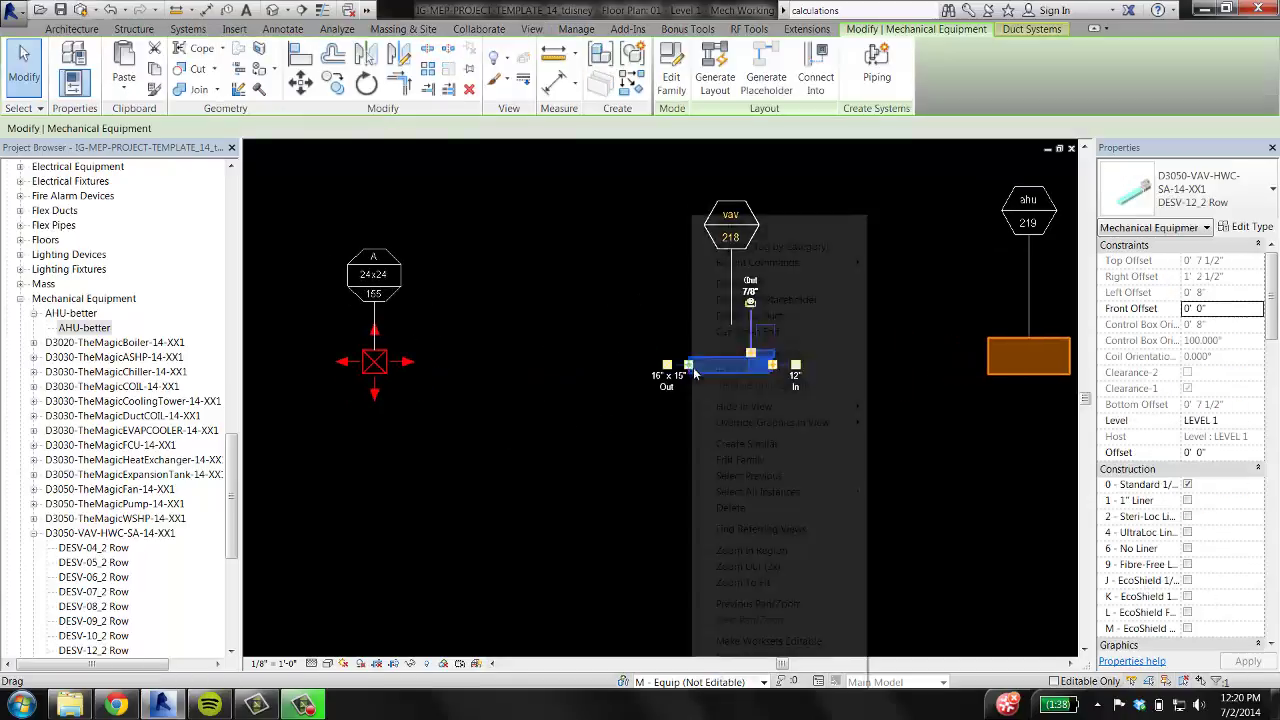
click(748, 285)
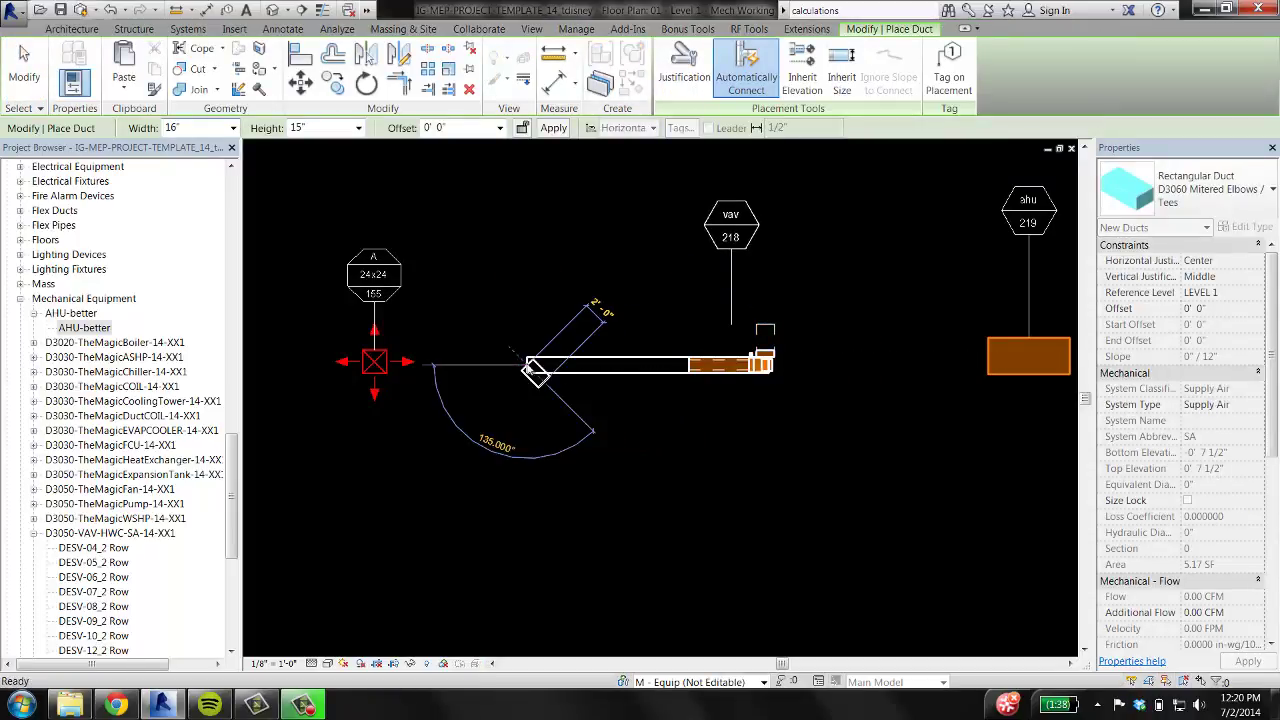
click(529, 365)
Connect the VAV outlet duct's open end to the ceiling diffuser with a 16" round flex duct.
key(f)
key(d)
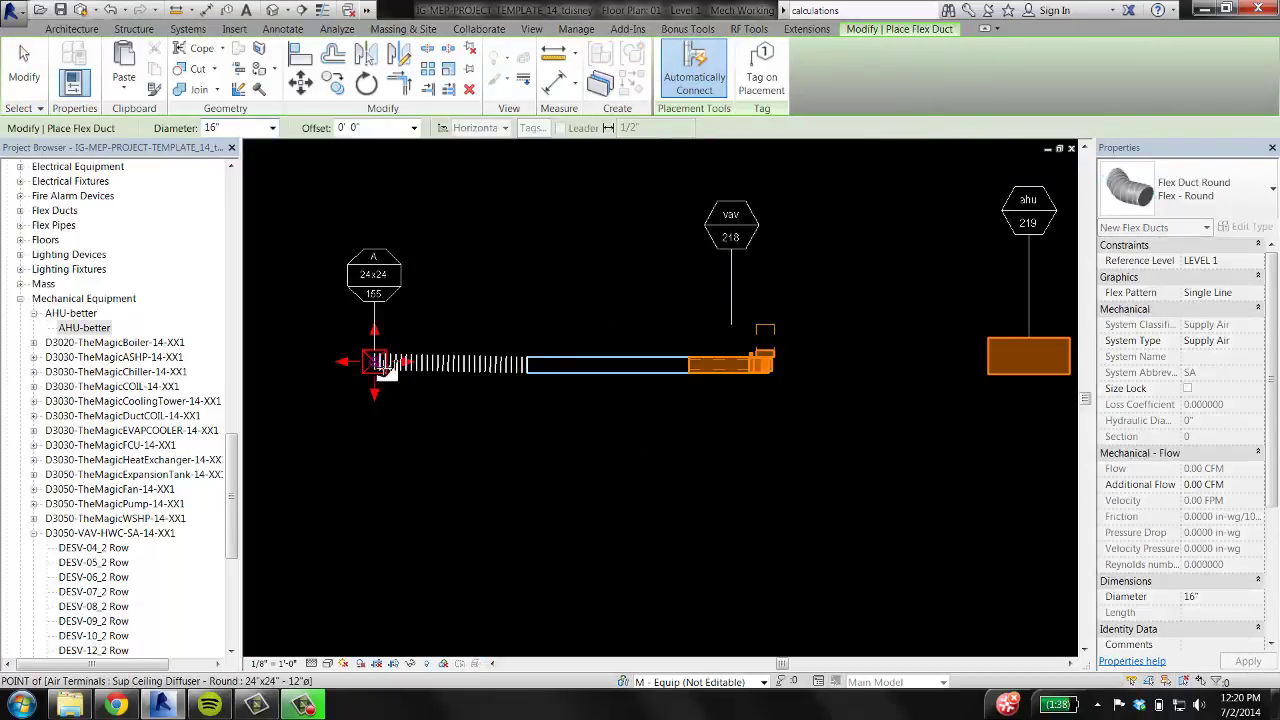
key(Escape)
key(Escape)
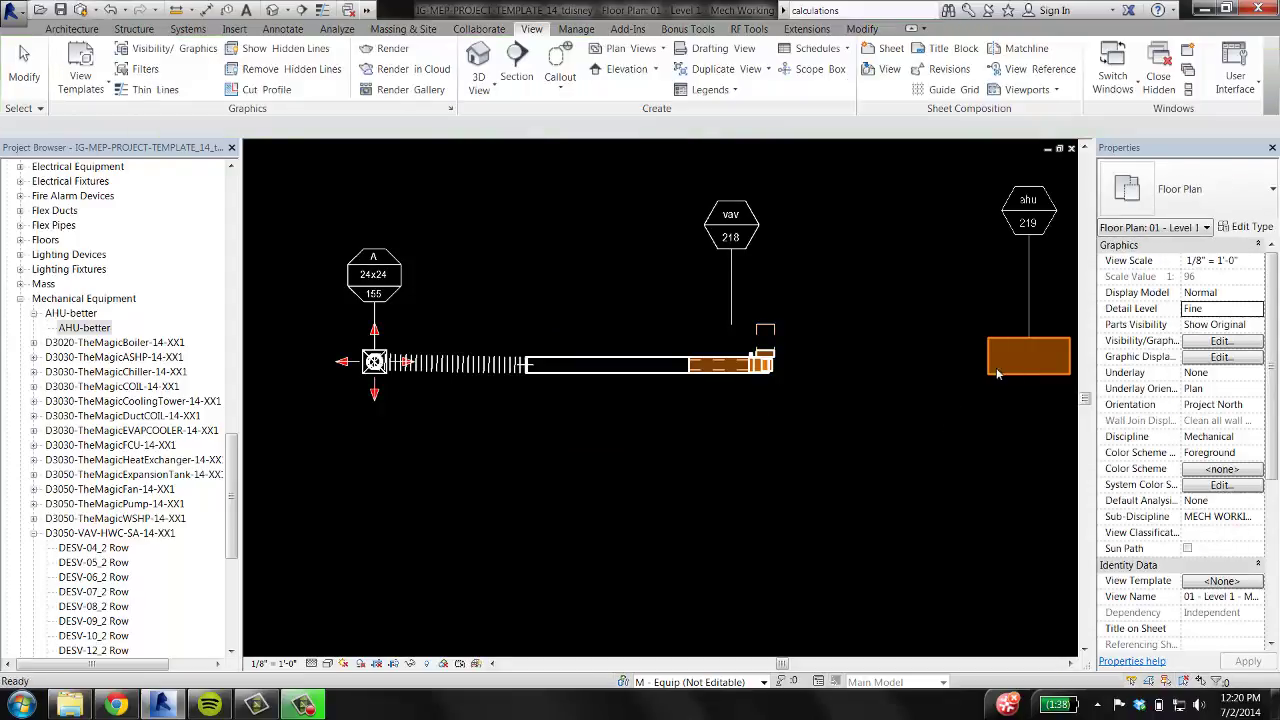
Draw a 12" x 12" rectangular duct about 9'-10" long from the AHU outlet toward the VAV box.
click(993, 370)
scroll(960, 360, up, 2)
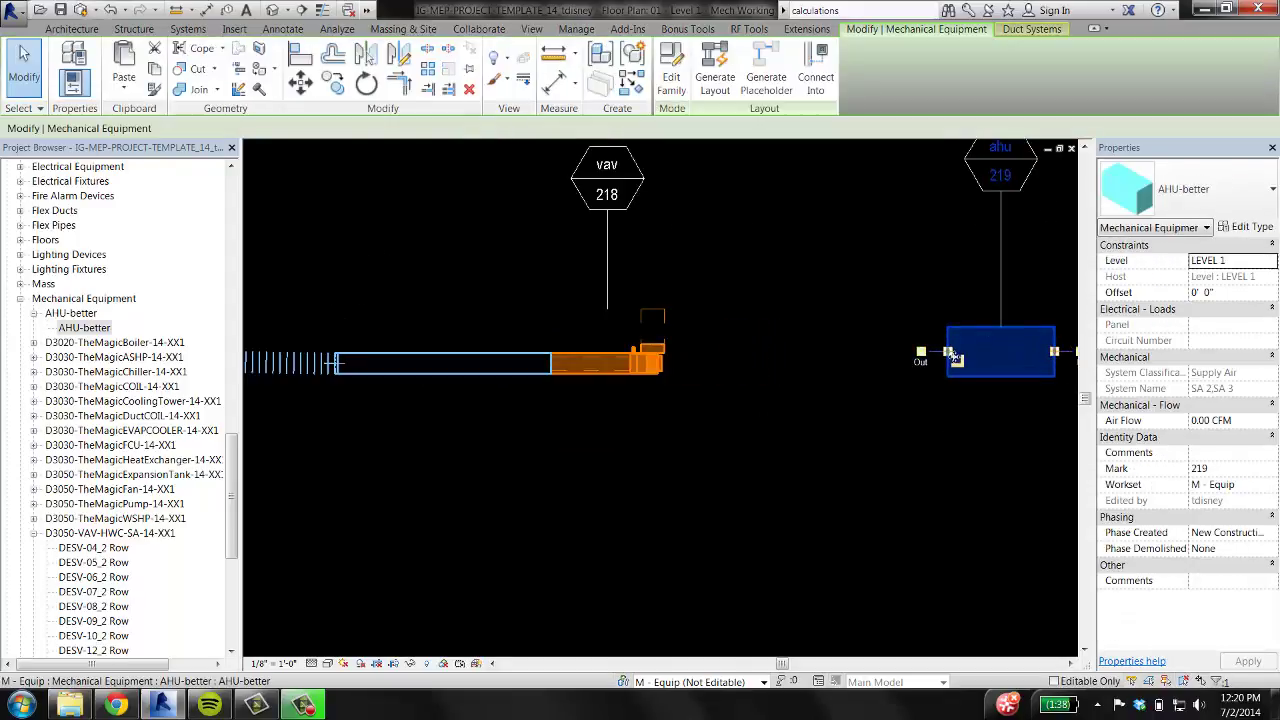
right_click(953, 357)
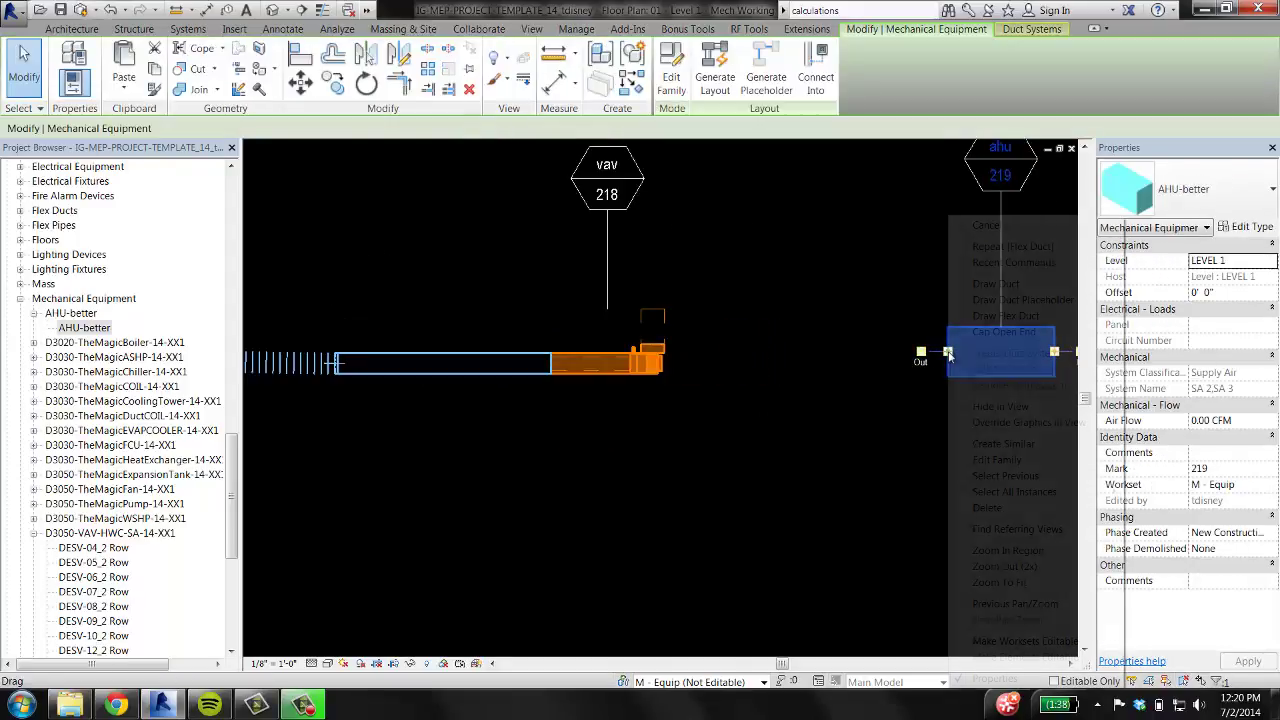
click(996, 283)
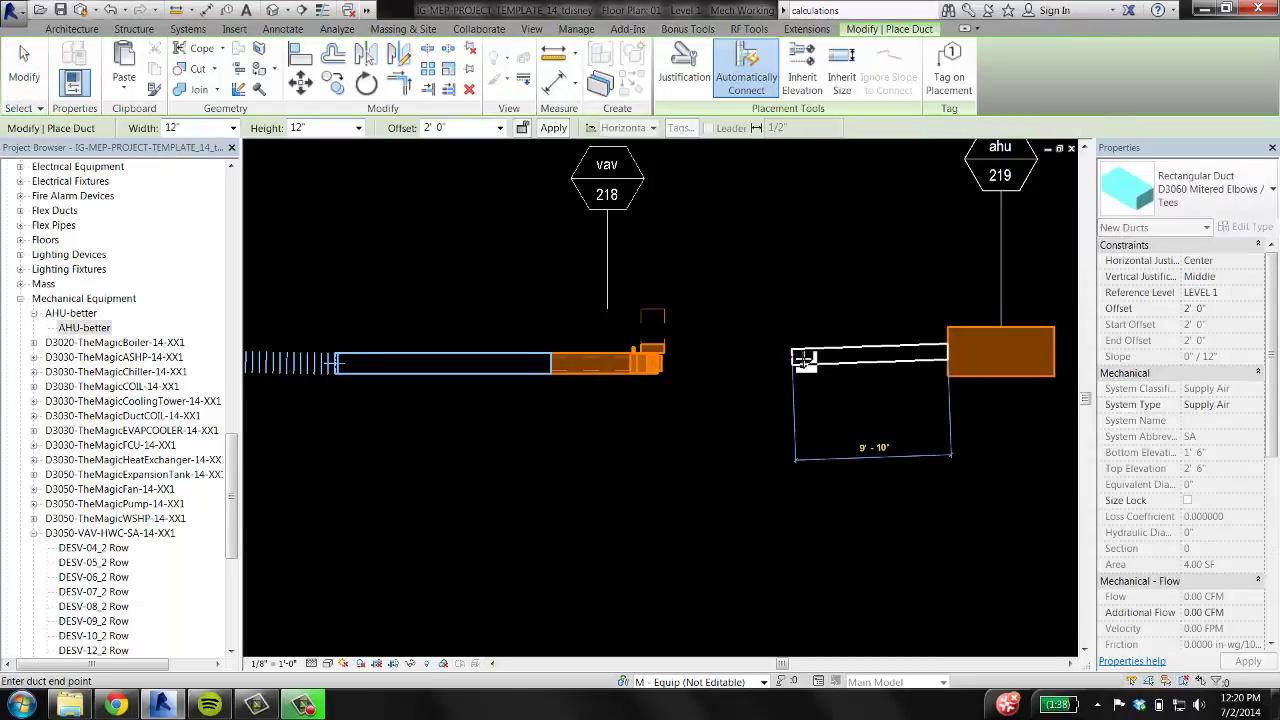
click(795, 359)
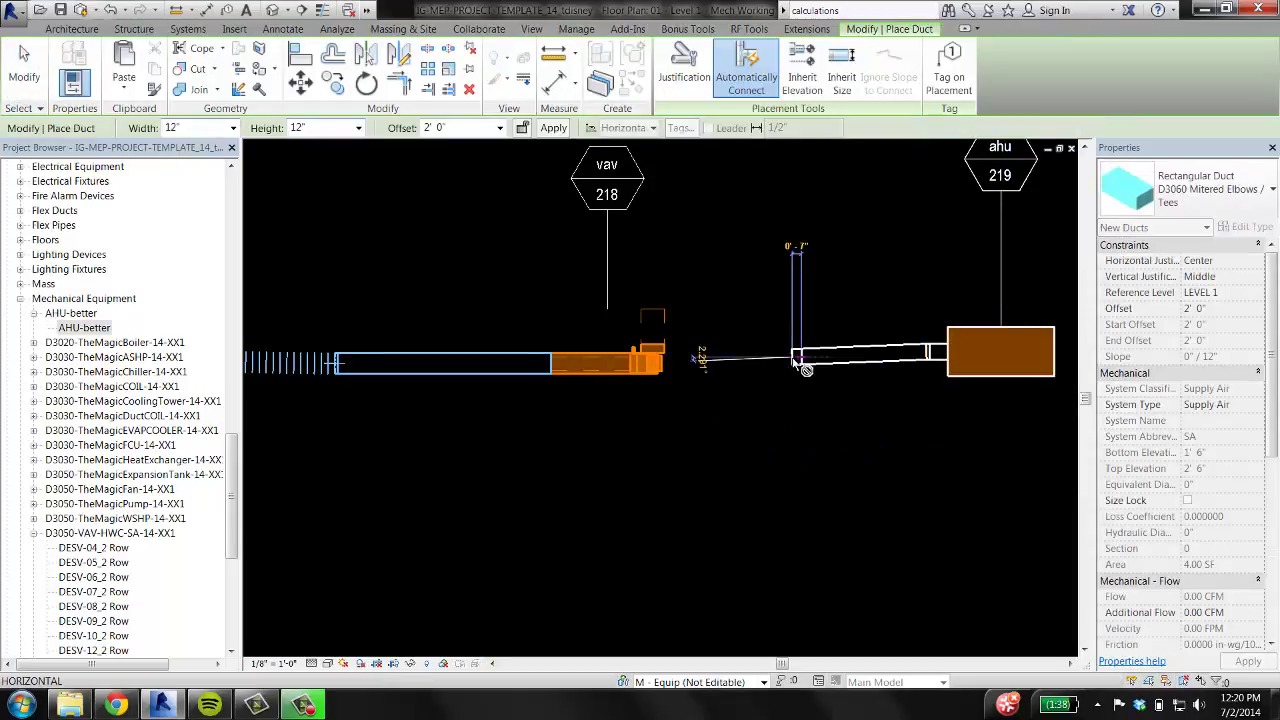
key(Escape)
Connect the AHU outlet duct's open end to the VAV box inlet with a 16" round flex duct.
key(f)
key(d)
click(792, 359)
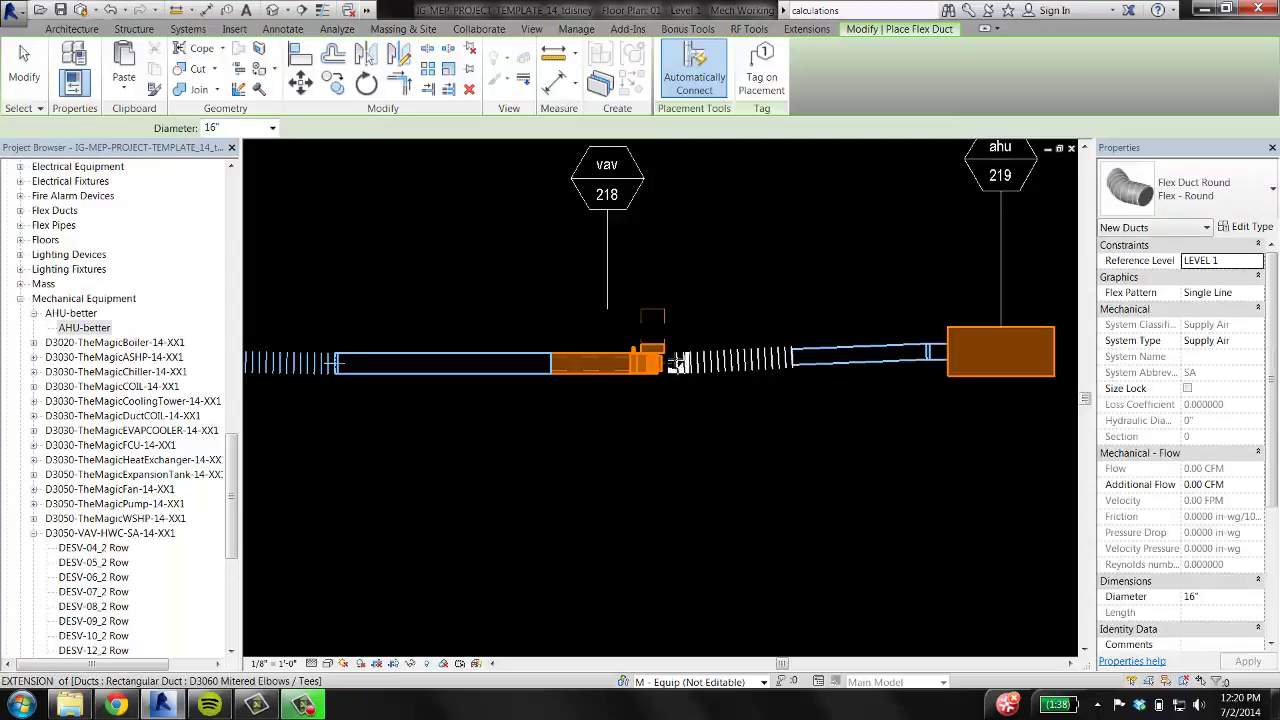
click(674, 363)
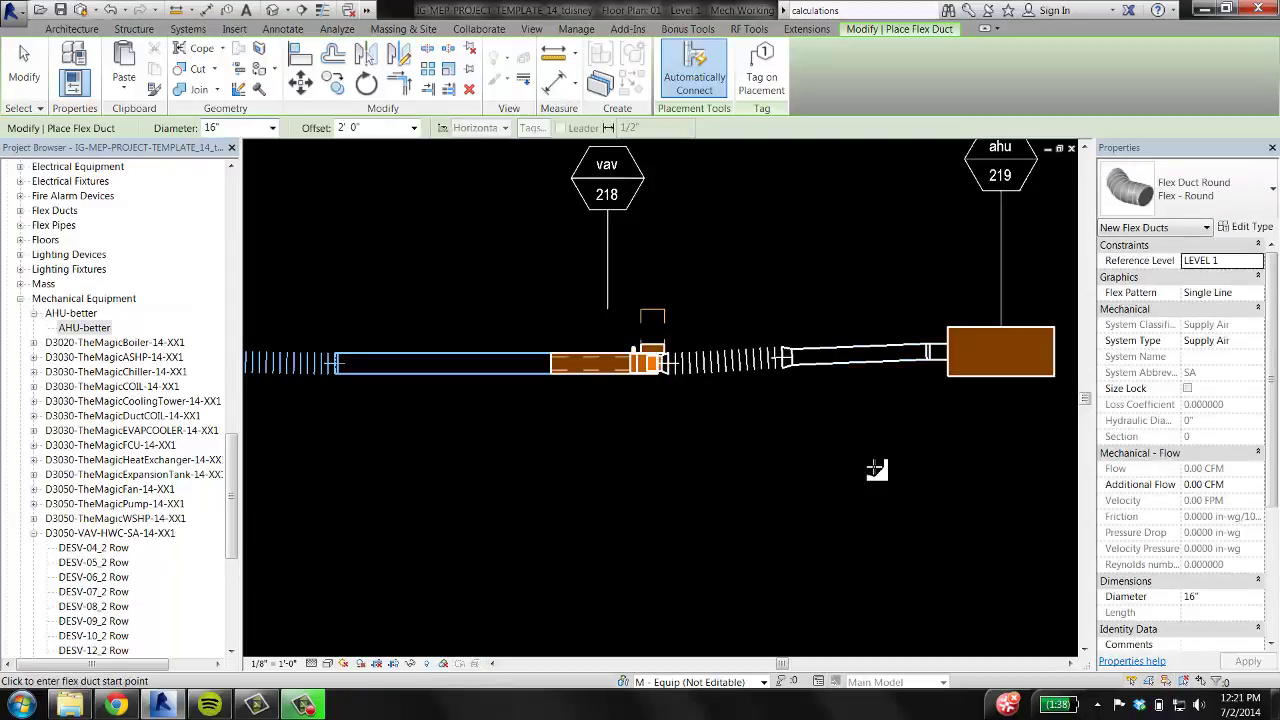
Draw a short rectangular duct from the supply louver's connector toward the AHU.
middle_drag(991, 445, 376, 453)
key(Escape)
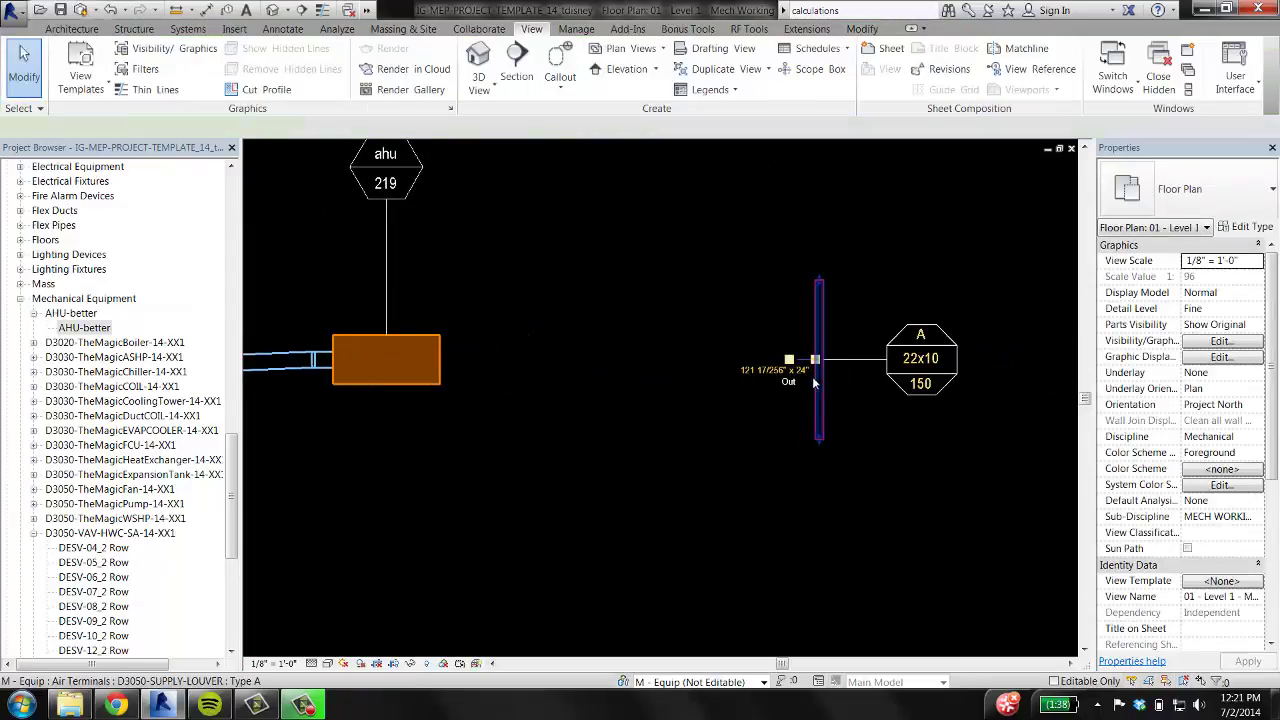
click(815, 384)
right_click(815, 384)
click(862, 284)
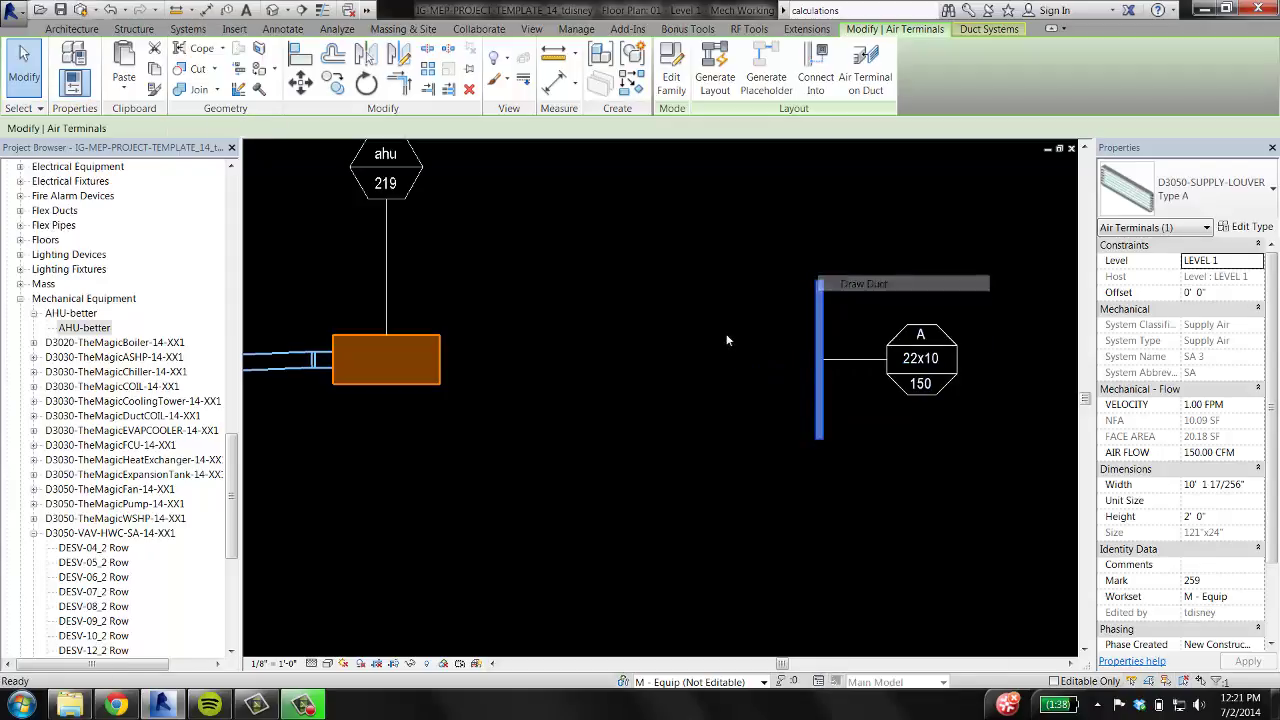
key(Escape)
key(Escape)
Draw a 12" x 12" rectangular duct about 4'-6" long from the AHU inlet toward the supply louver.
click(440, 364)
right_click(440, 365)
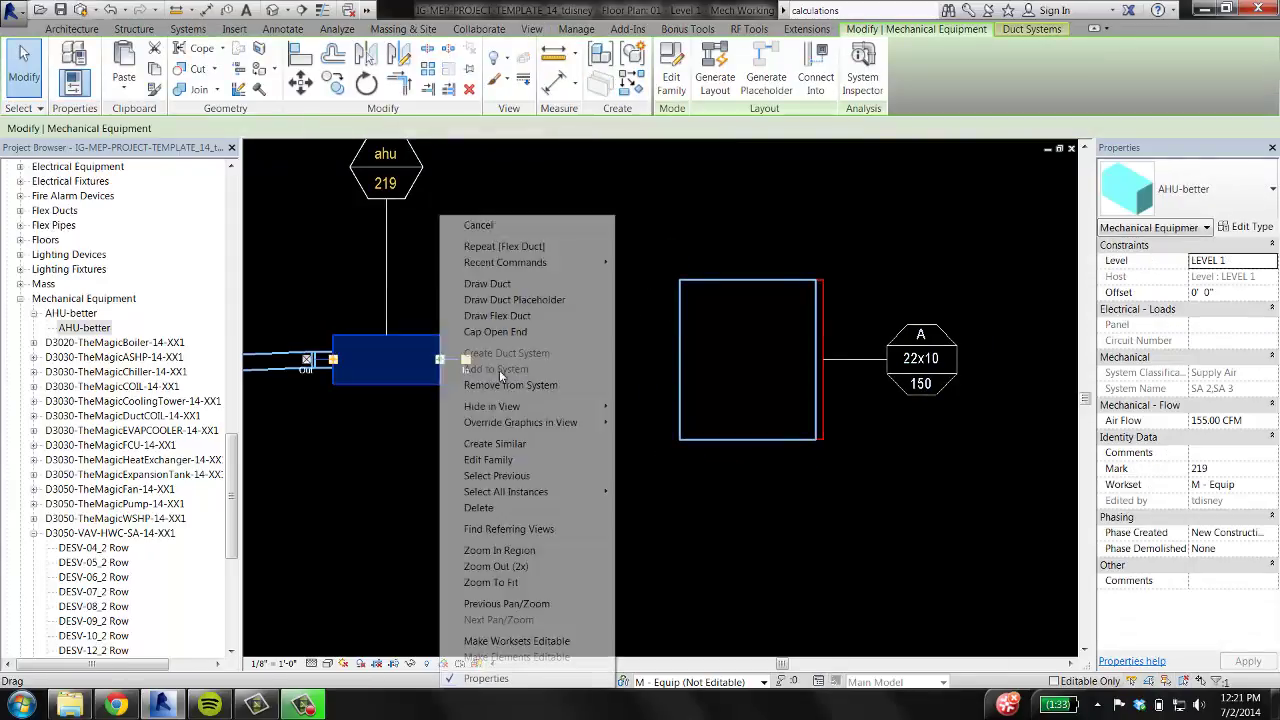
click(494, 292)
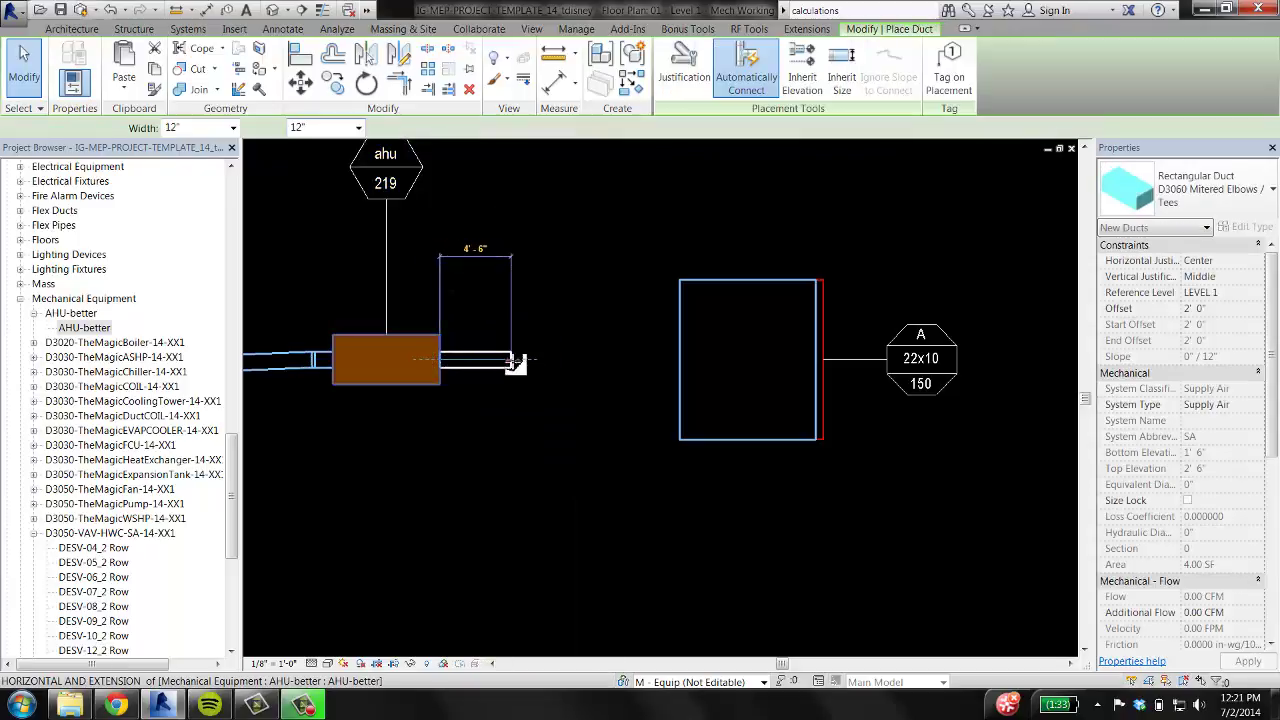
click(511, 359)
Connect the AHU inlet duct's open end to the supply louver's duct with a 16" round flex duct.
key(f)
key(d)
click(511, 359)
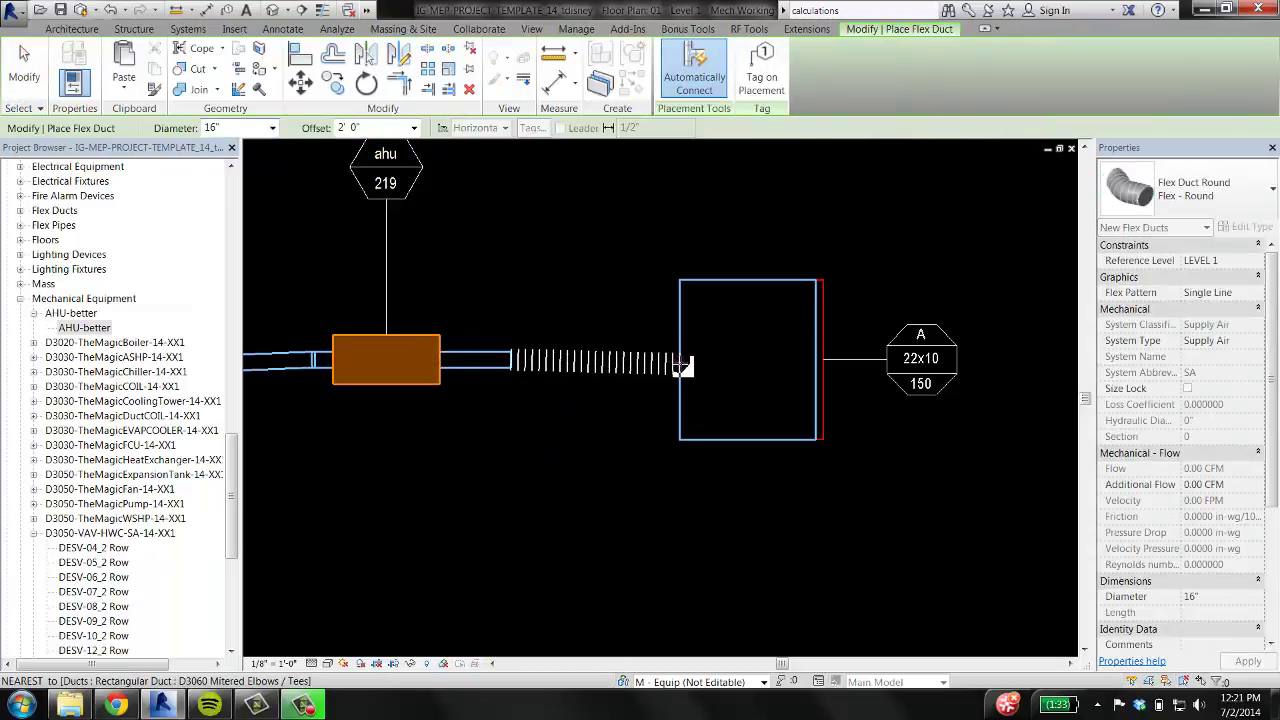
click(680, 360)
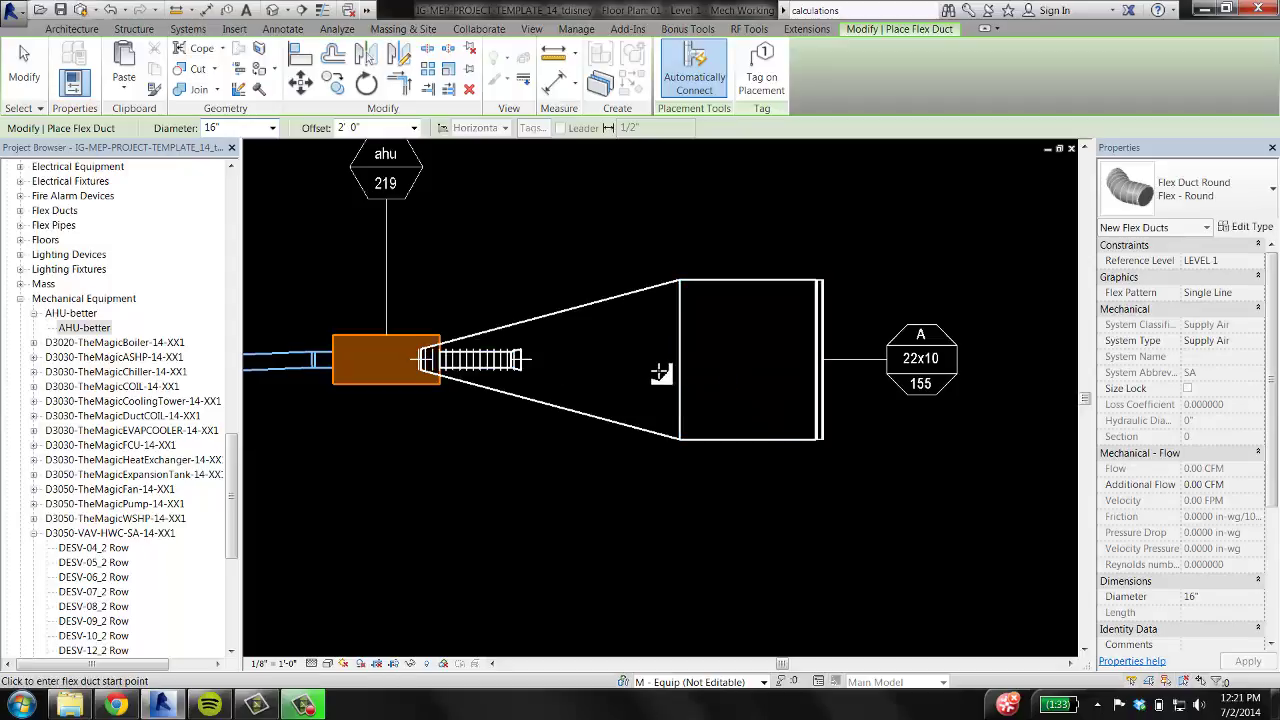
key(Escape)
key(Escape)
Change the rectangular-to-round transition at the supply louver's duct to the 60 Degree type.
click(650, 410)
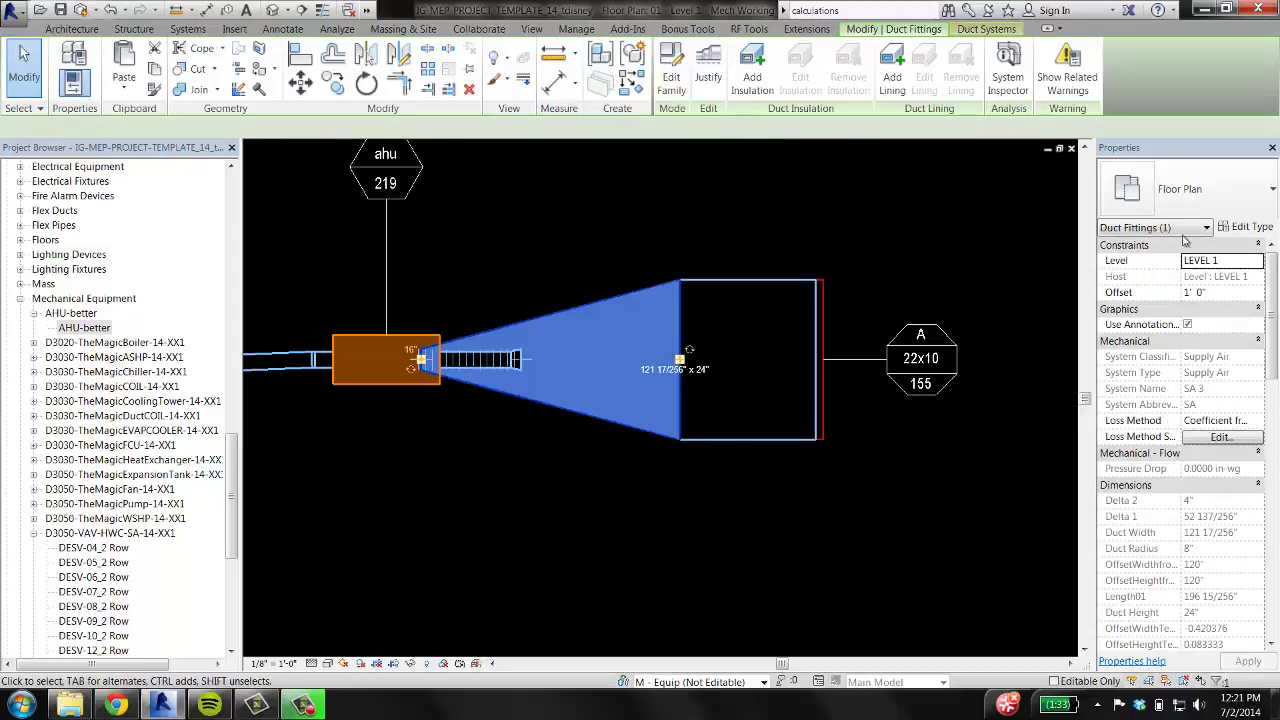
click(1190, 190)
scroll(1128, 416, down, 2)
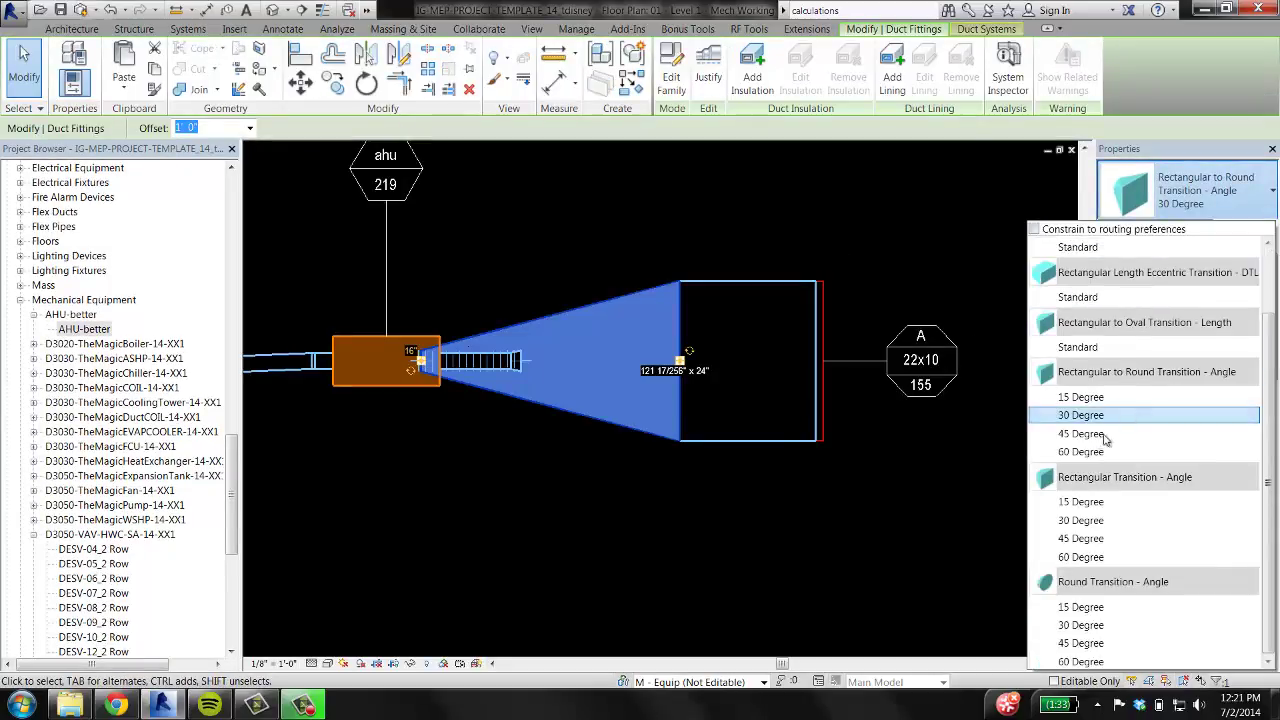
click(1128, 414)
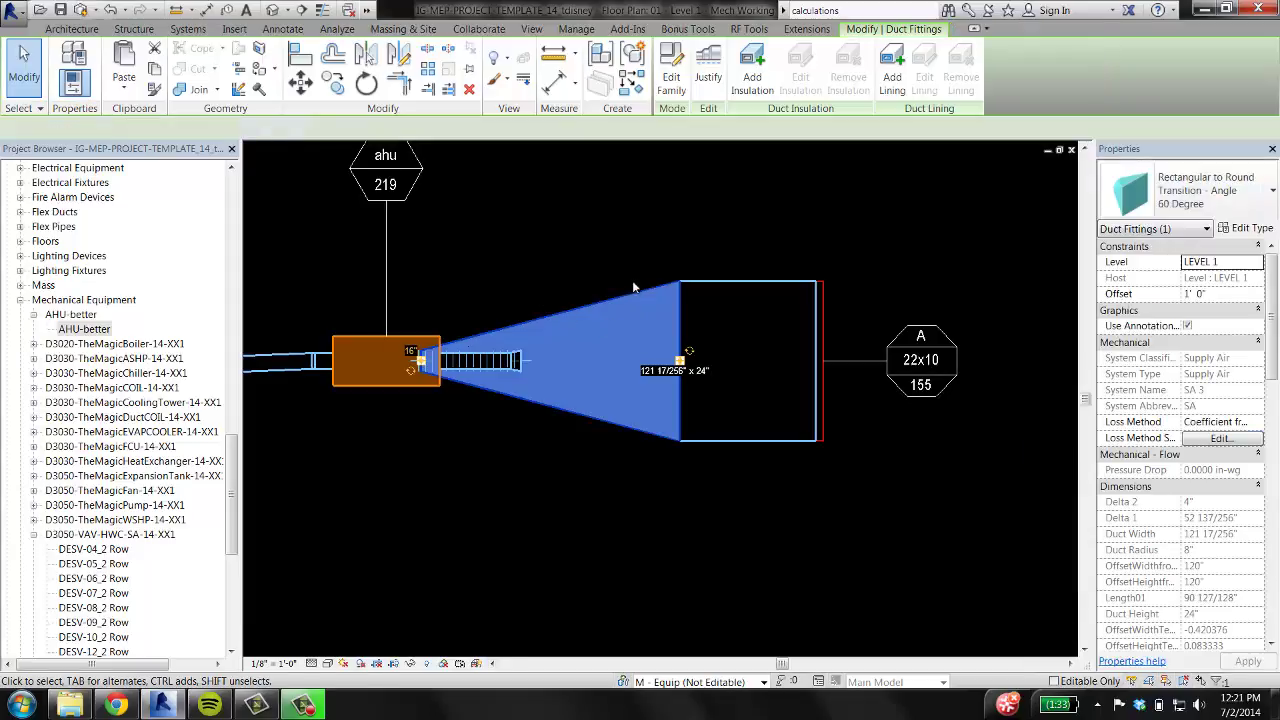
click(576, 285)
Follow the duct run back to the ceiling diffuser and check the diffuser's air flow.
middle_drag(634, 299, 767, 307)
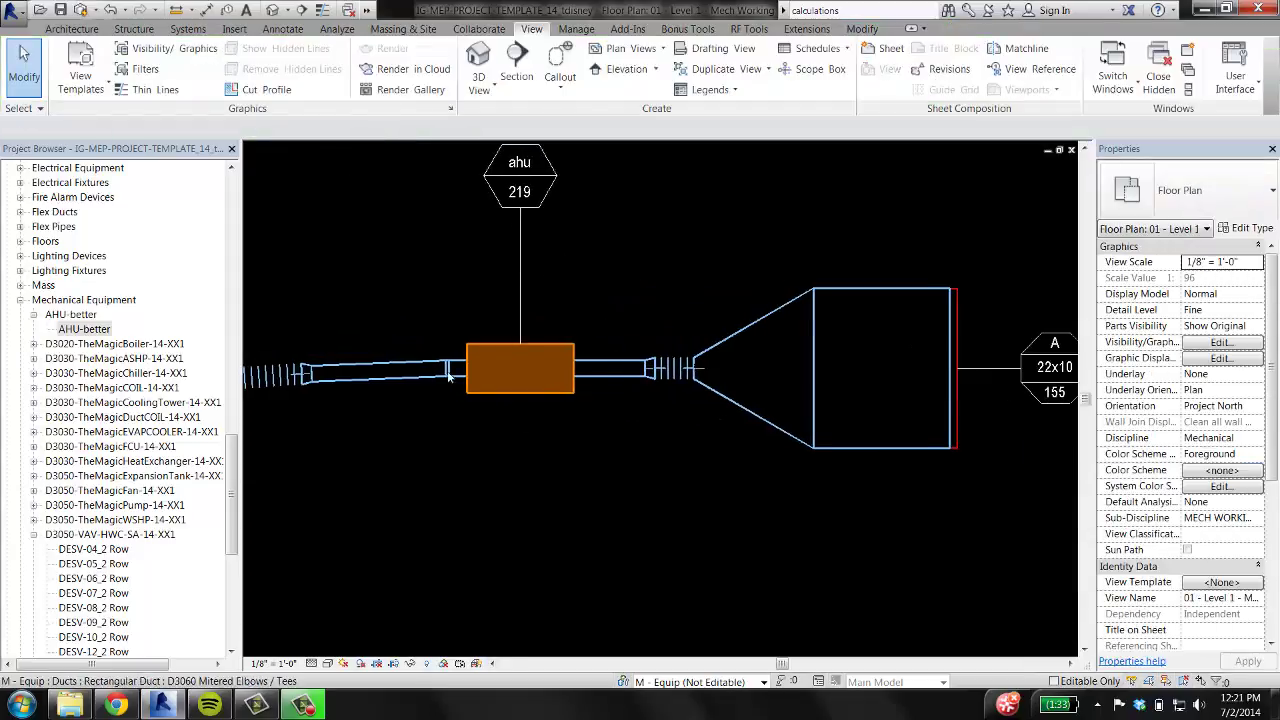
scroll(448, 374, down, 2)
middle_drag(401, 422, 631, 383)
middle_drag(316, 377, 640, 417)
scroll(511, 376, up, 2)
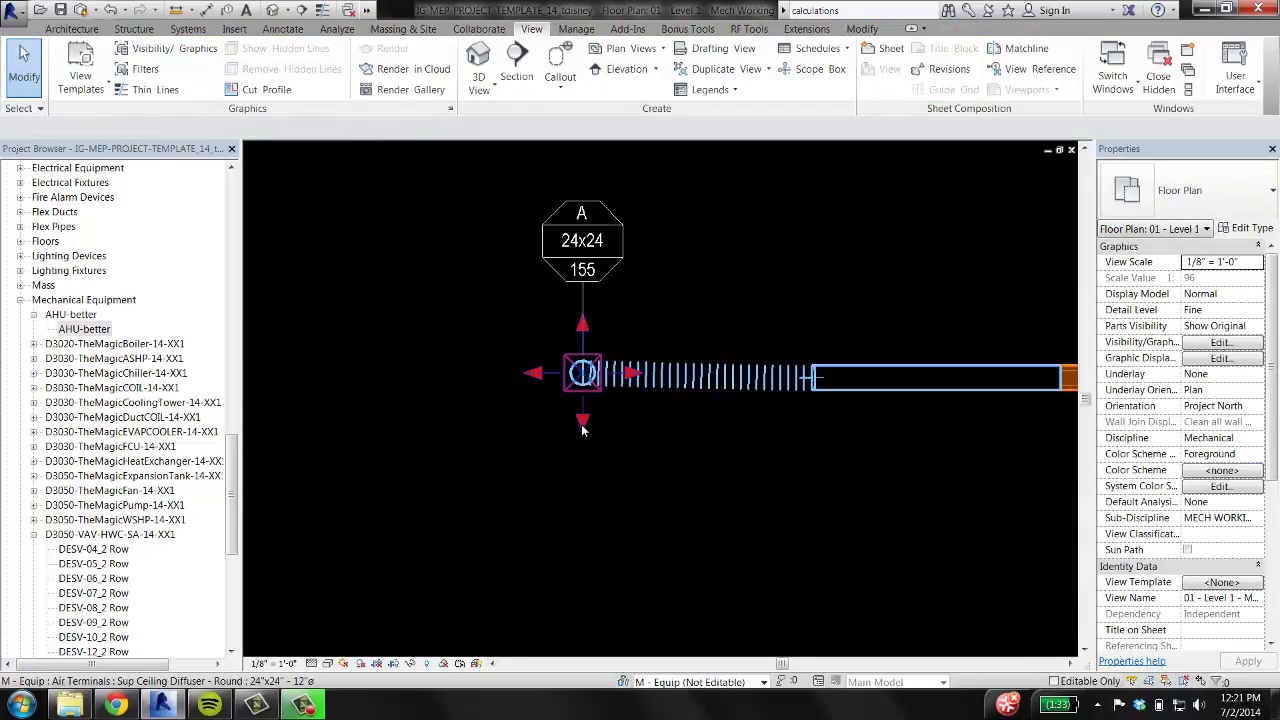
click(582, 374)
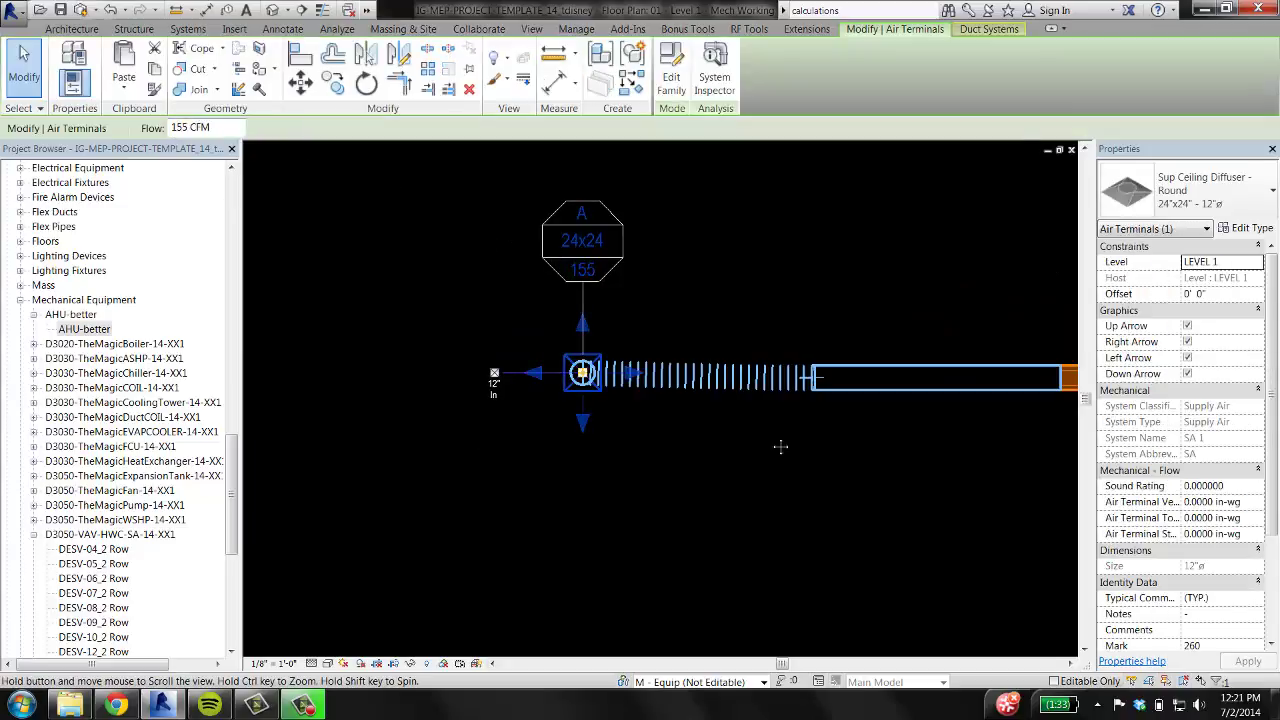
middle_drag(907, 394, 611, 372)
key(Escape)
Check the flow of the rectangular ducts at the VAV outlet, AHU outlet and AHU inlet, and compare it with the louver tag.
click(618, 370)
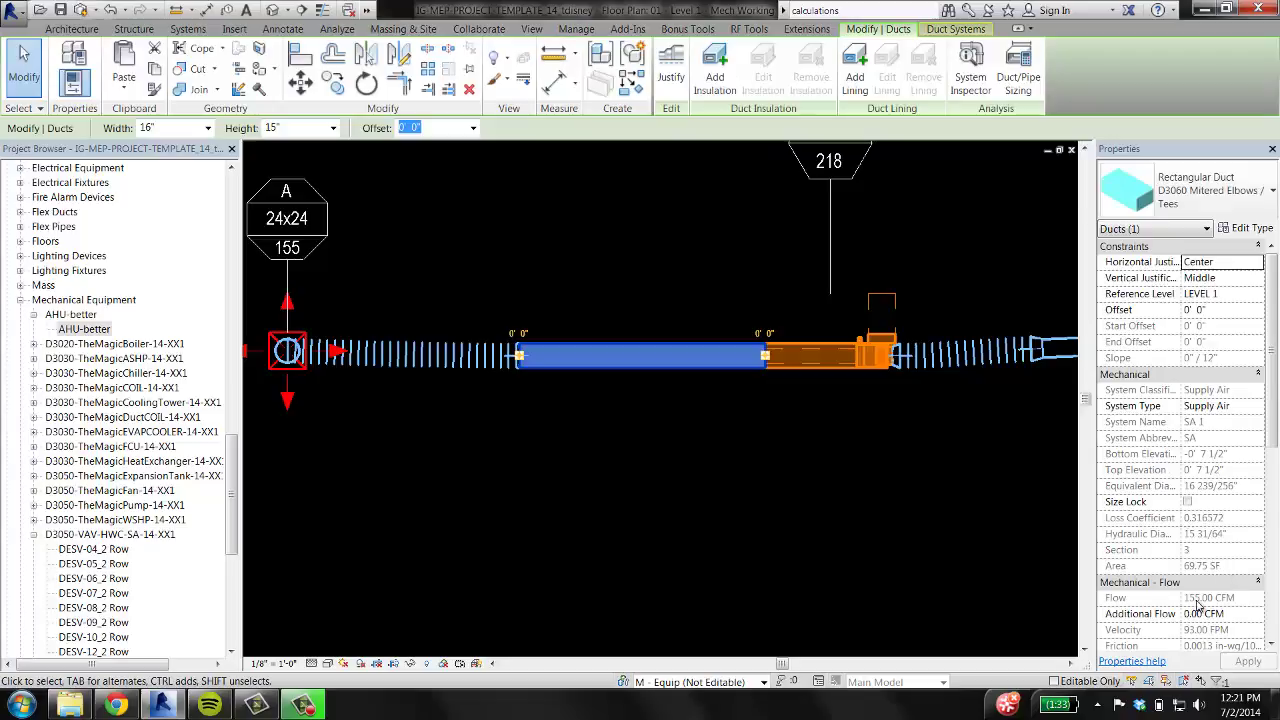
middle_drag(1010, 509, 640, 525)
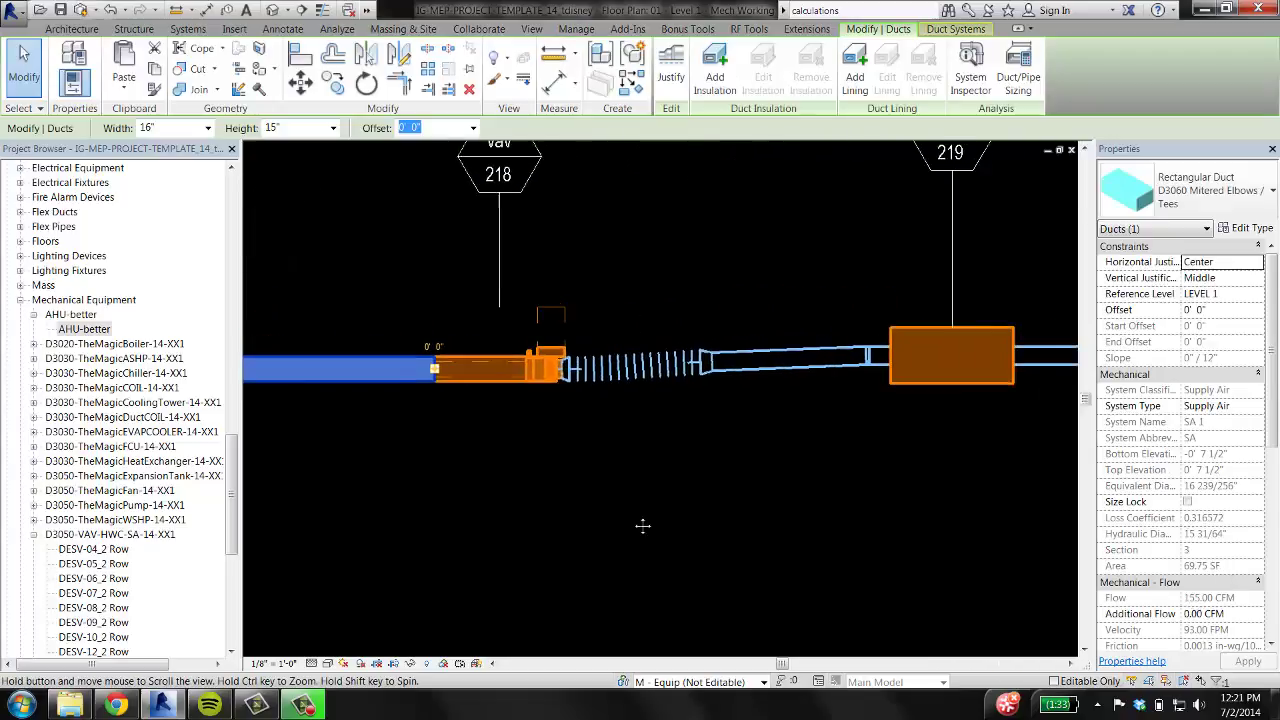
click(748, 368)
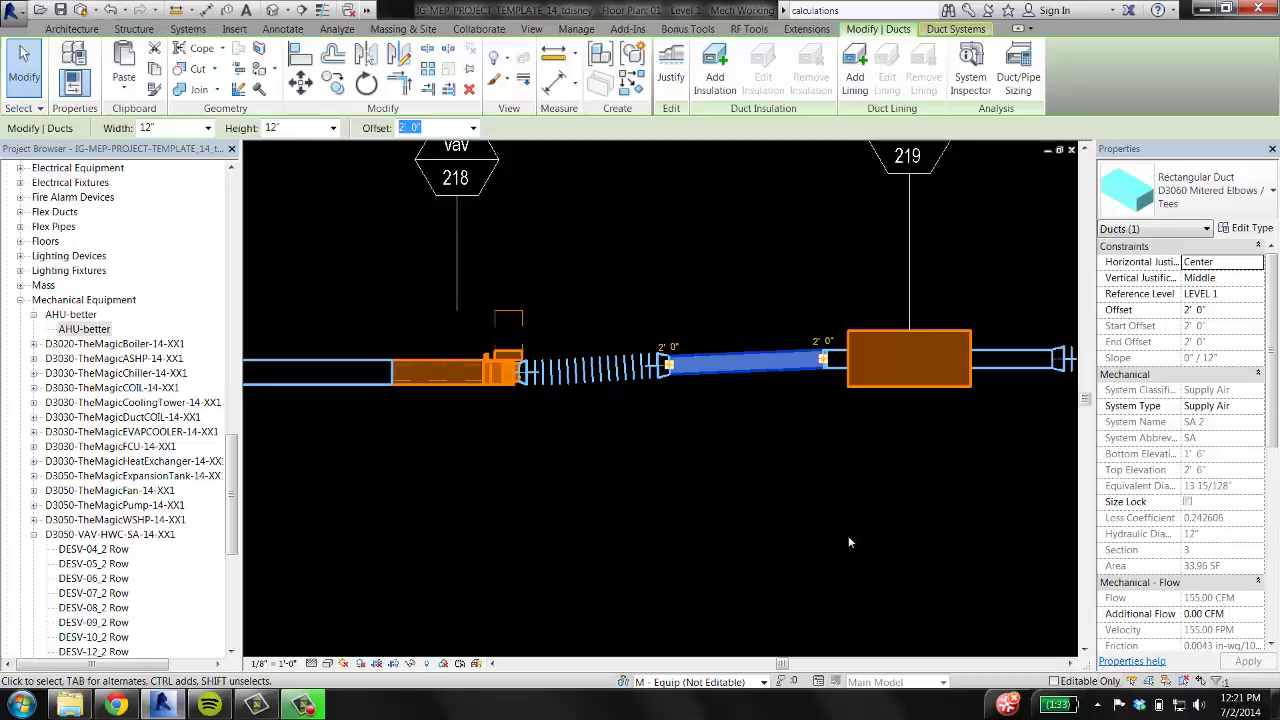
middle_drag(886, 520, 556, 507)
click(597, 376)
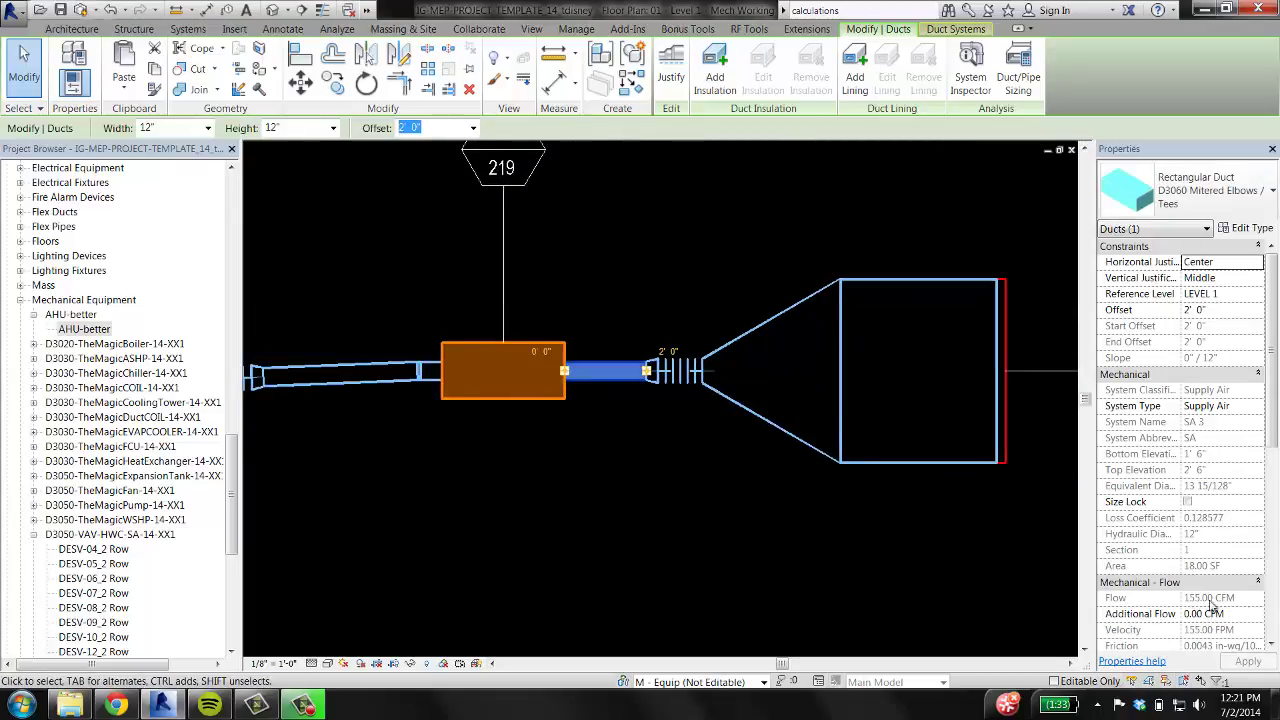
middle_drag(917, 543, 723, 541)
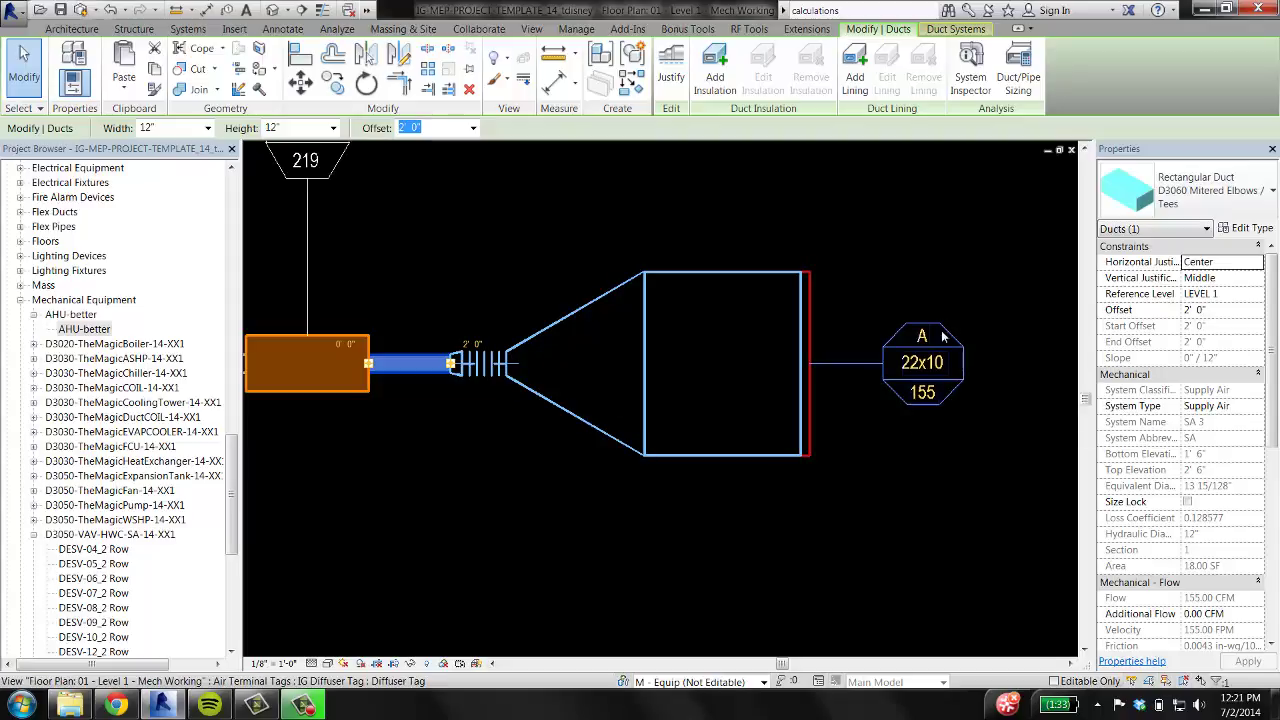
click(571, 220)
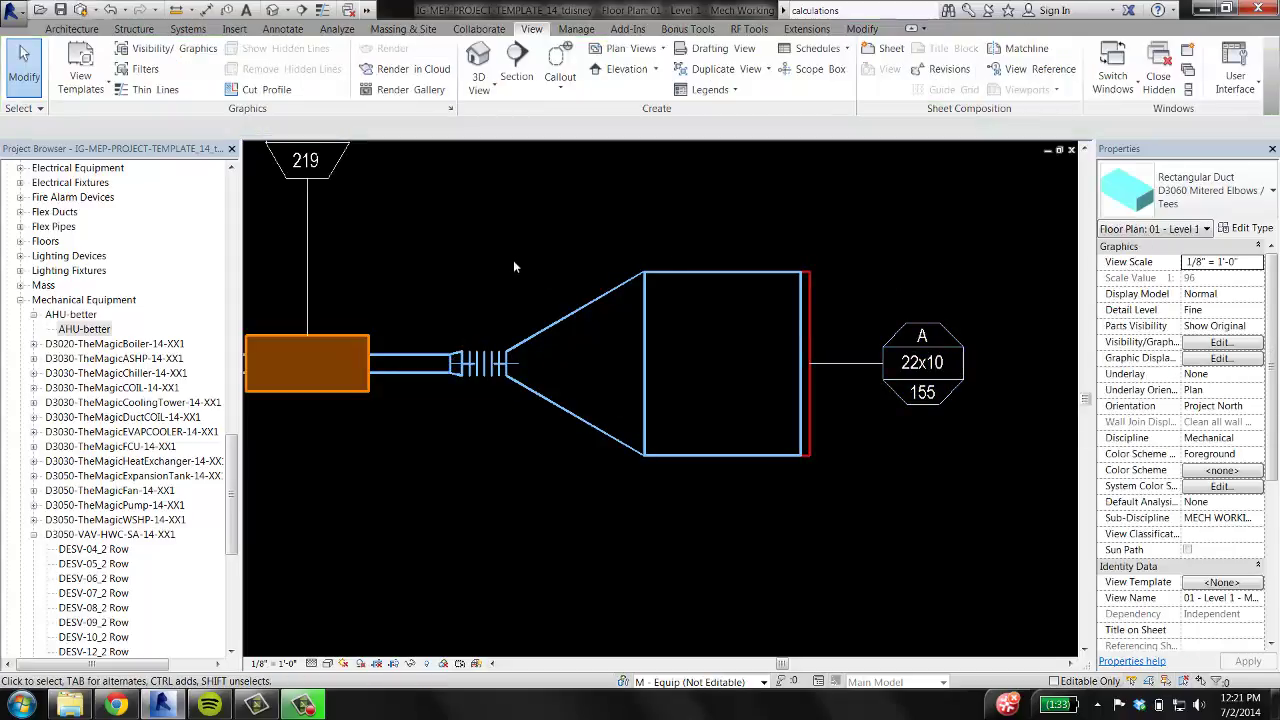
Review the connectors and air flow of the supply louver, AHU, VAV box and ceiling diffuser one after another.
scroll(510, 256, down, 2)
middle_drag(426, 284, 781, 293)
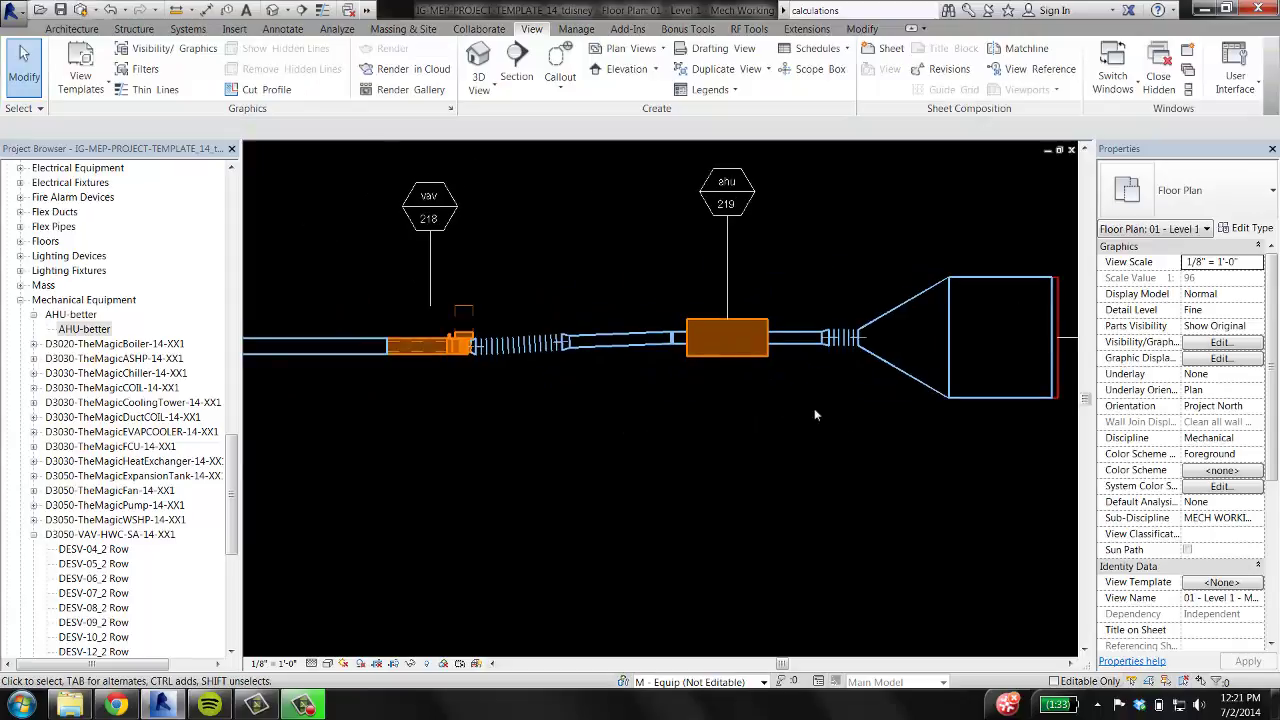
scroll(1047, 314, up, 2)
click(1005, 356)
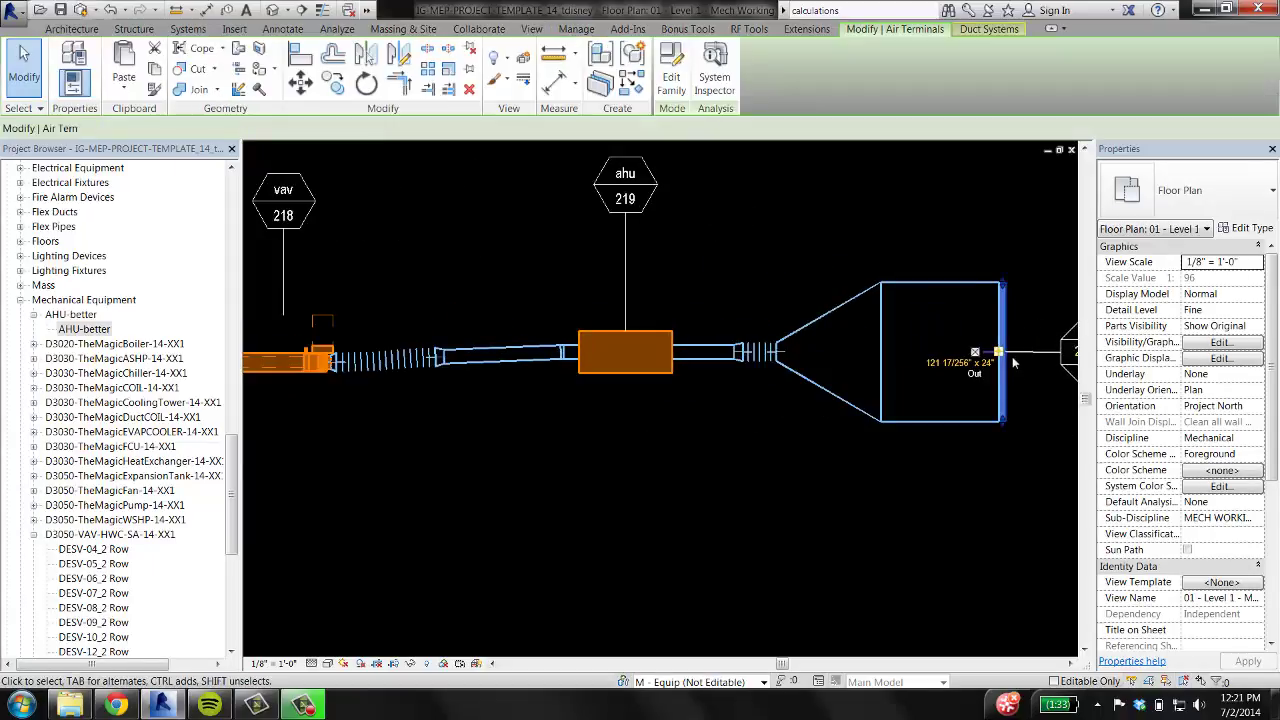
scroll(1013, 362, up, 1)
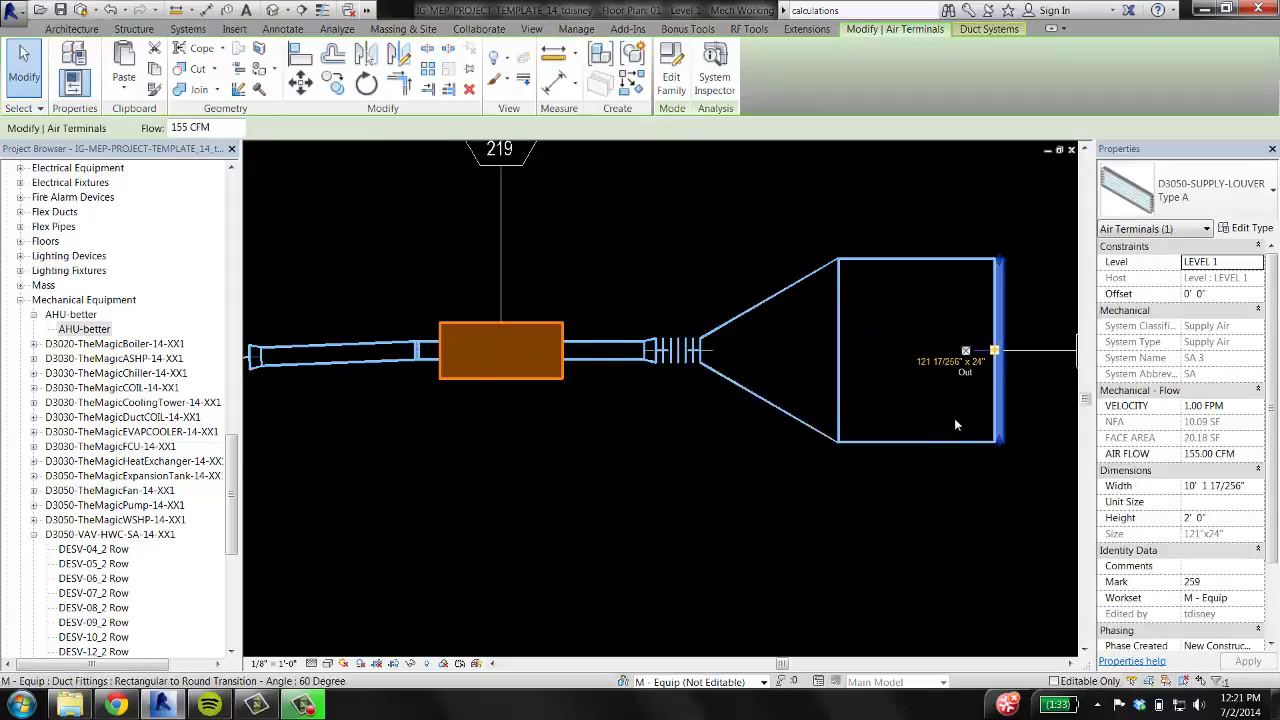
click(484, 379)
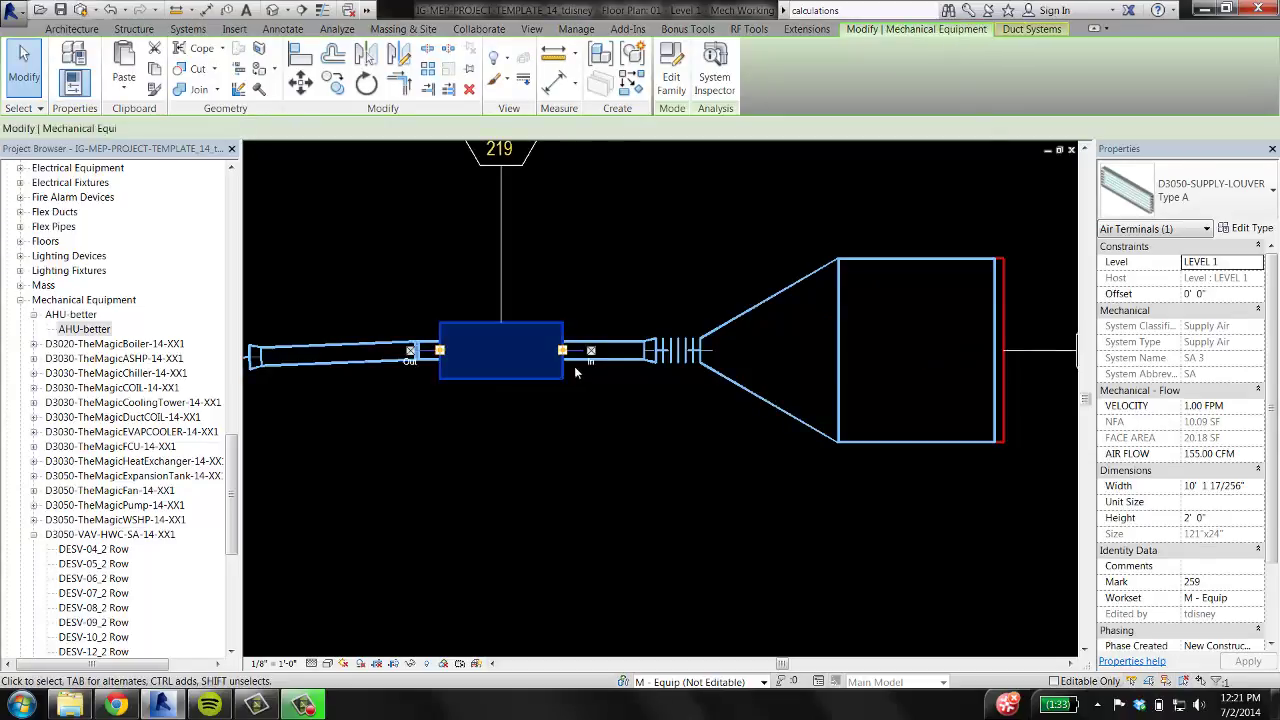
middle_drag(511, 457, 1116, 449)
click(718, 359)
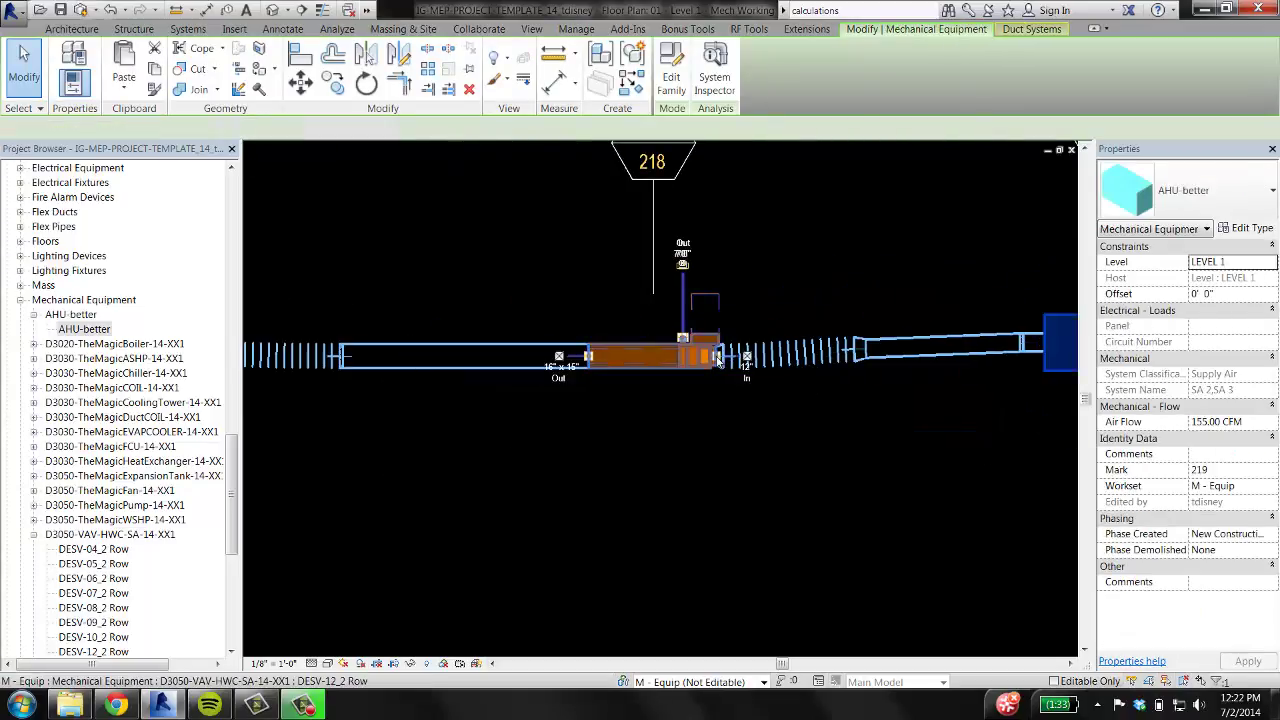
middle_drag(582, 453, 866, 449)
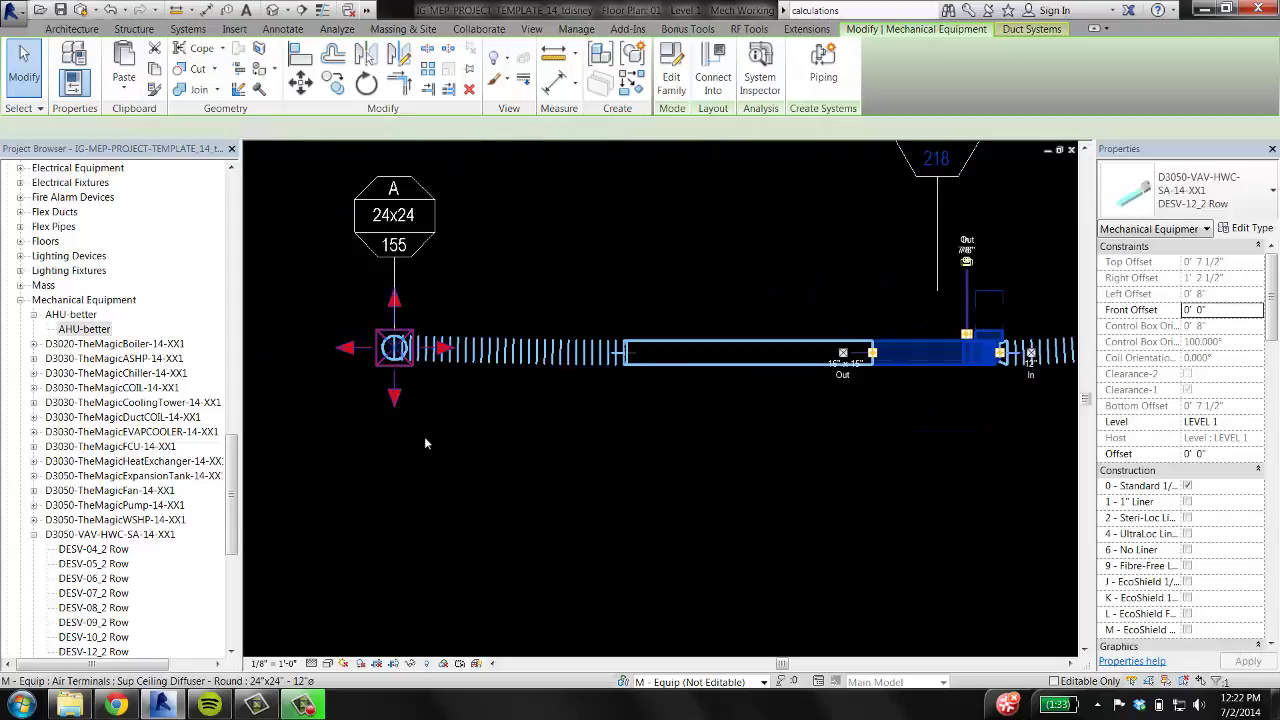
click(398, 356)
middle_drag(960, 450, 496, 480)
key(Escape)
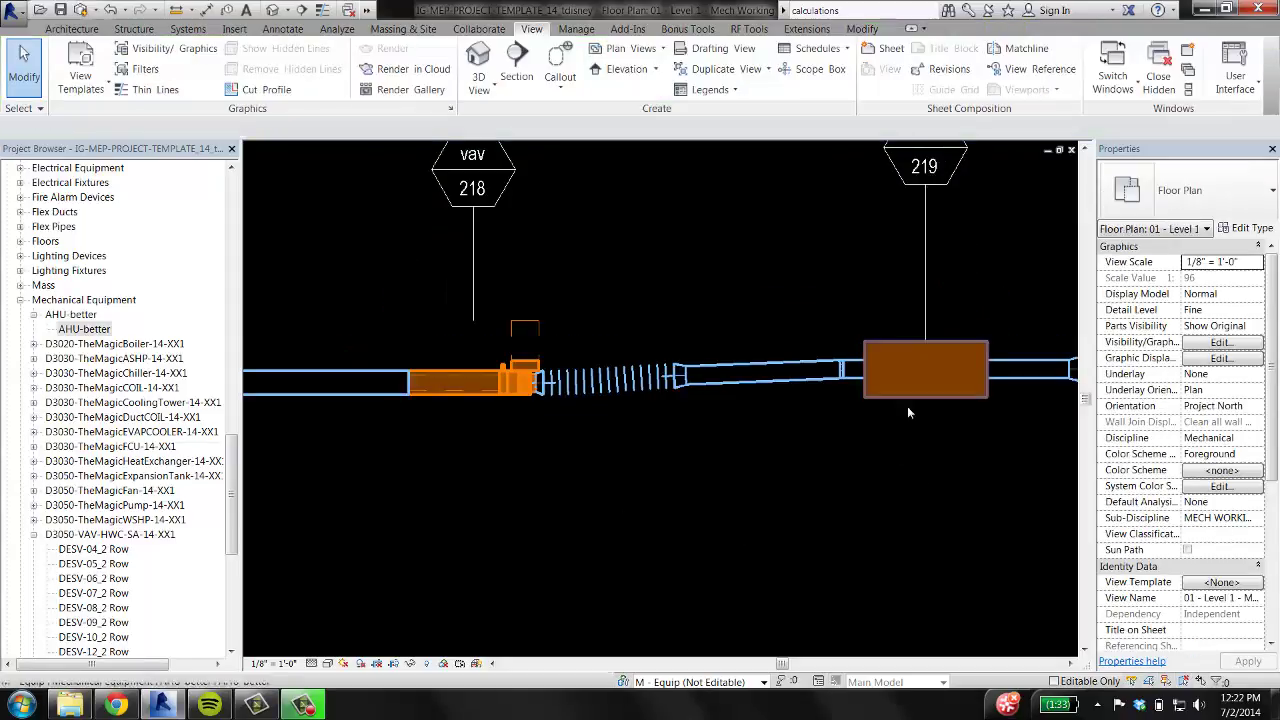
Open the AHU family for editing and check which family parameter drives the inlet connector's flow.
click(903, 343)
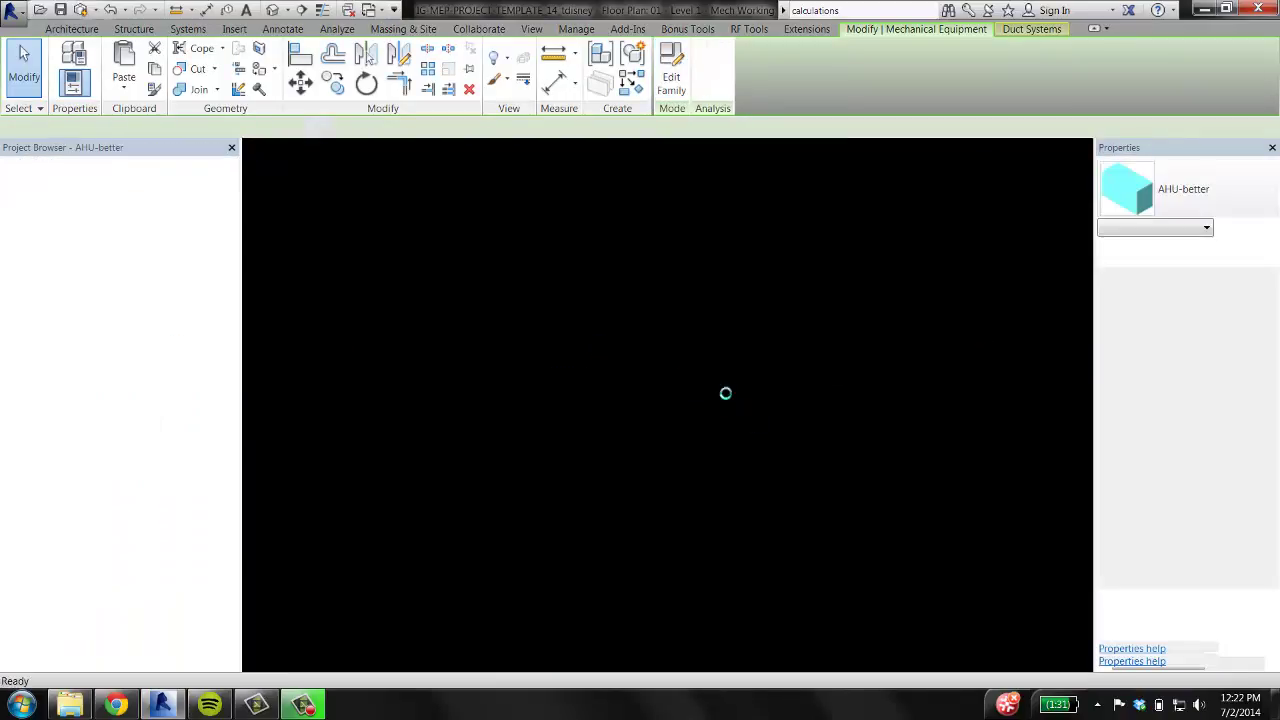
click(850, 483)
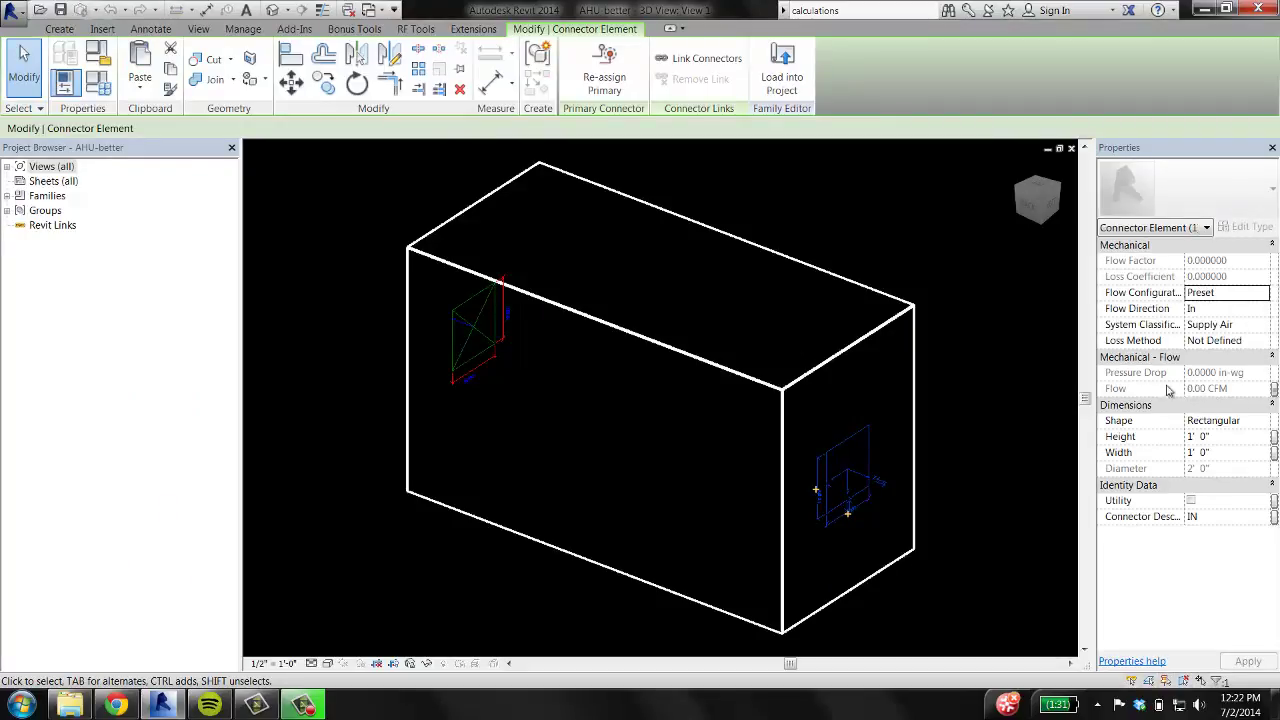
click(1274, 389)
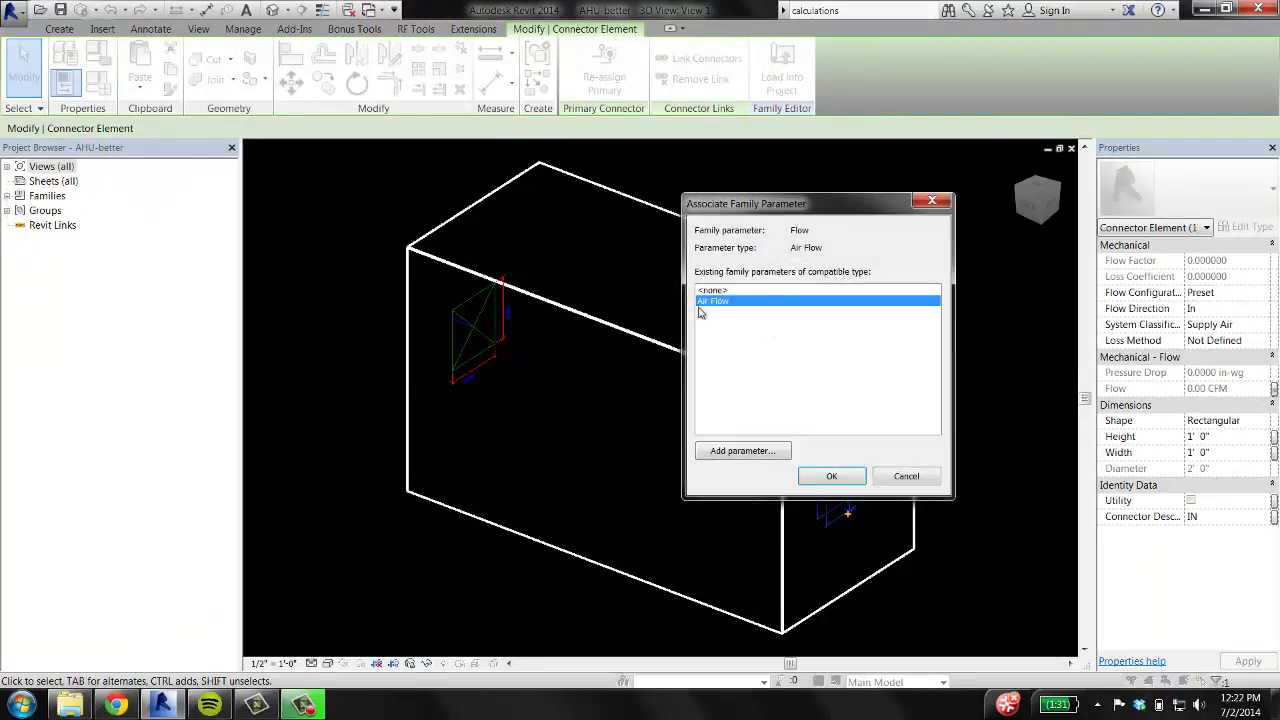
click(830, 475)
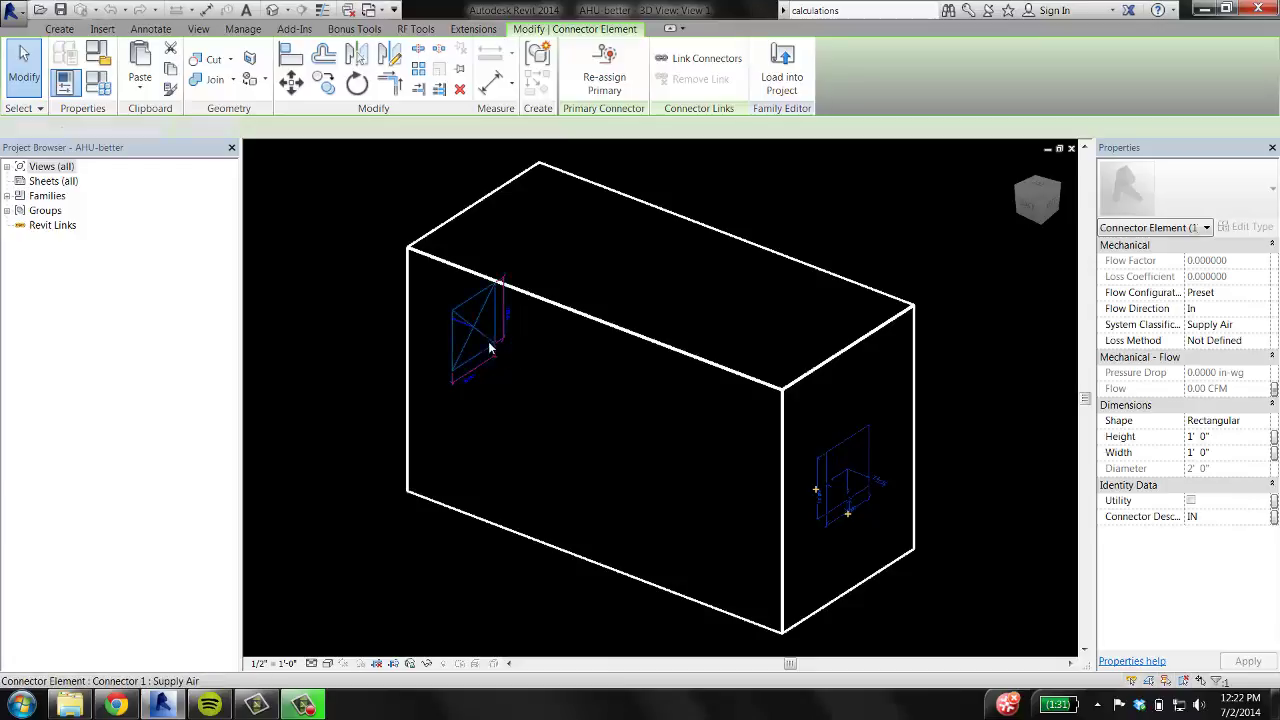
Check the AHU outlet connector's flow settings and close the family without saving.
click(475, 350)
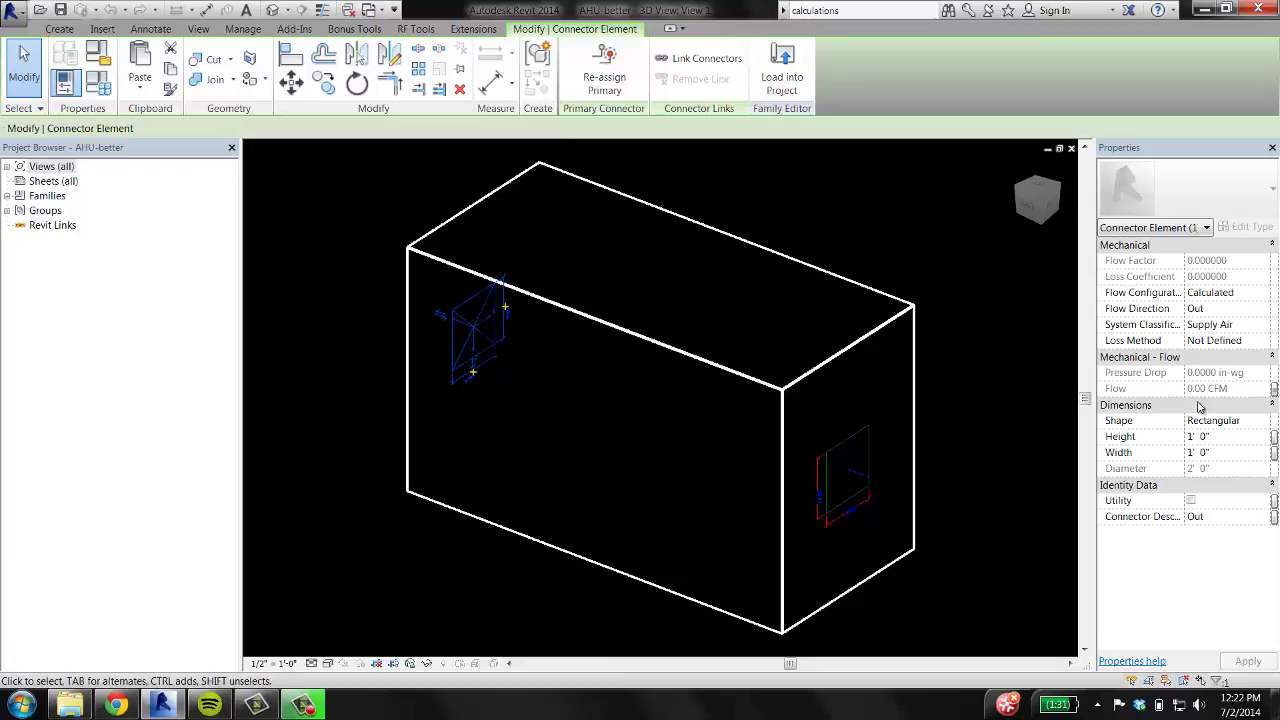
click(1071, 148)
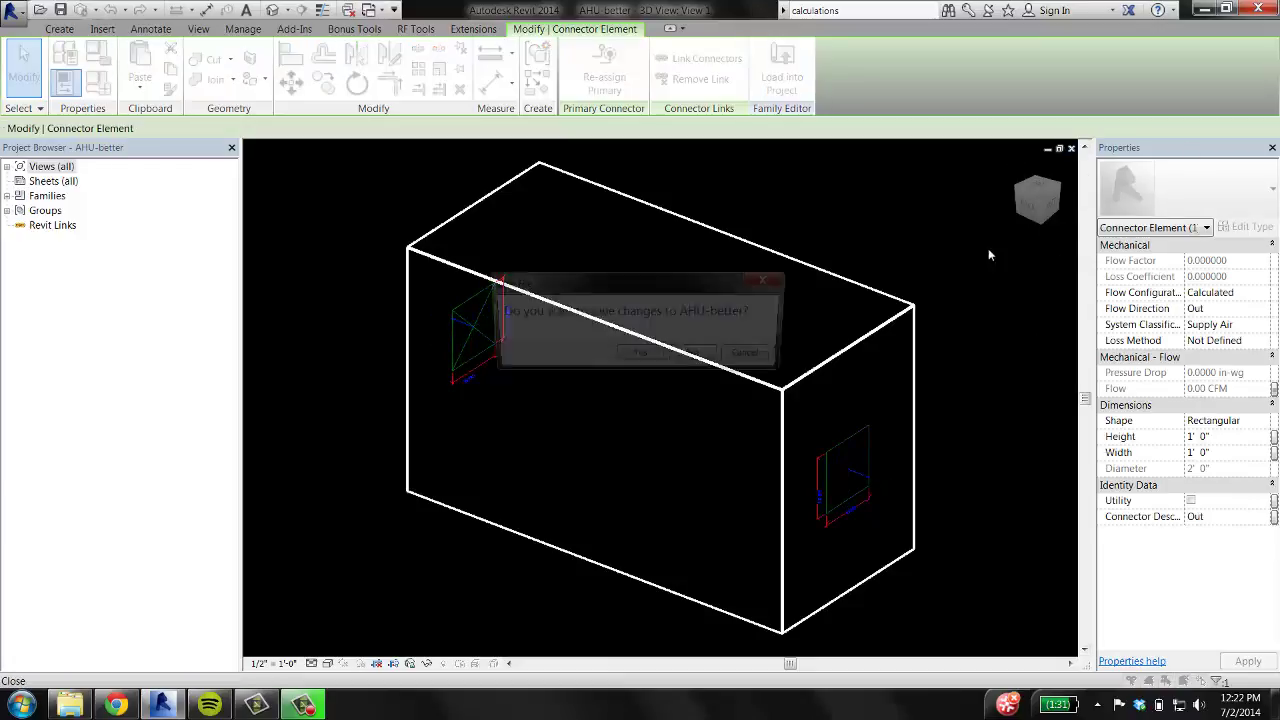
click(705, 360)
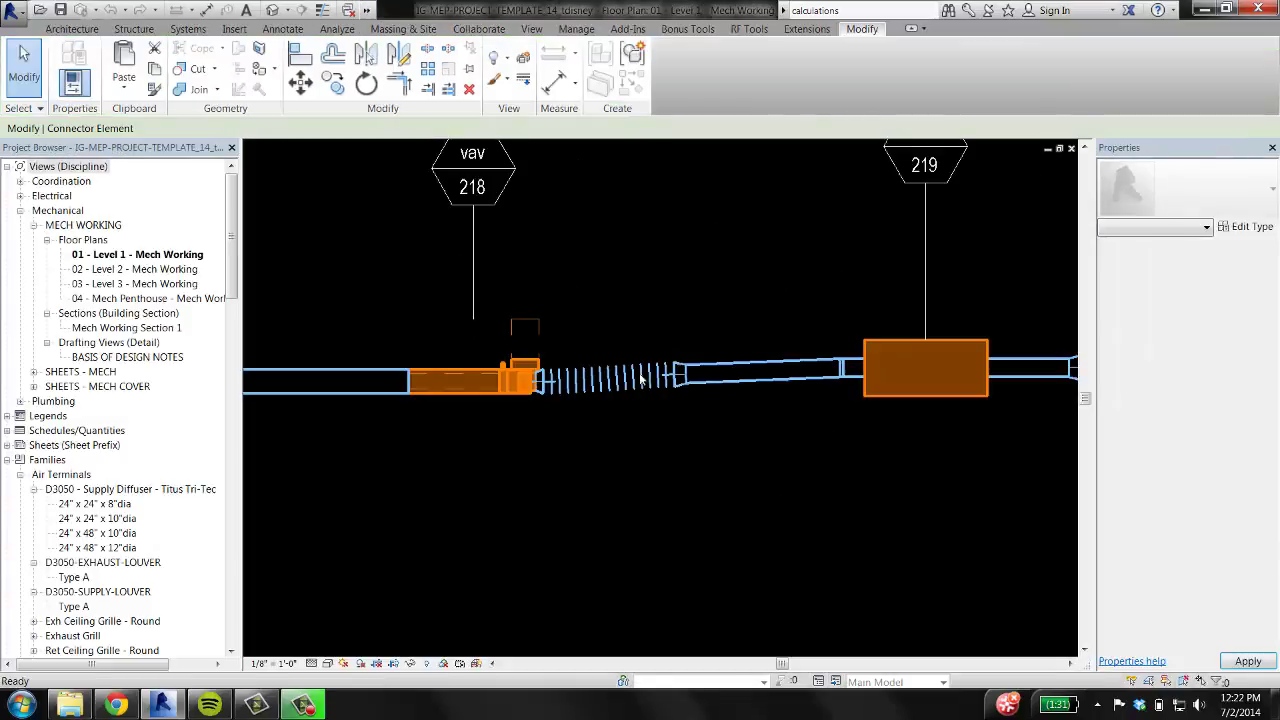
Open the VAV box family for editing and check which family parameter drives the round inlet connector's flow.
click(657, 380)
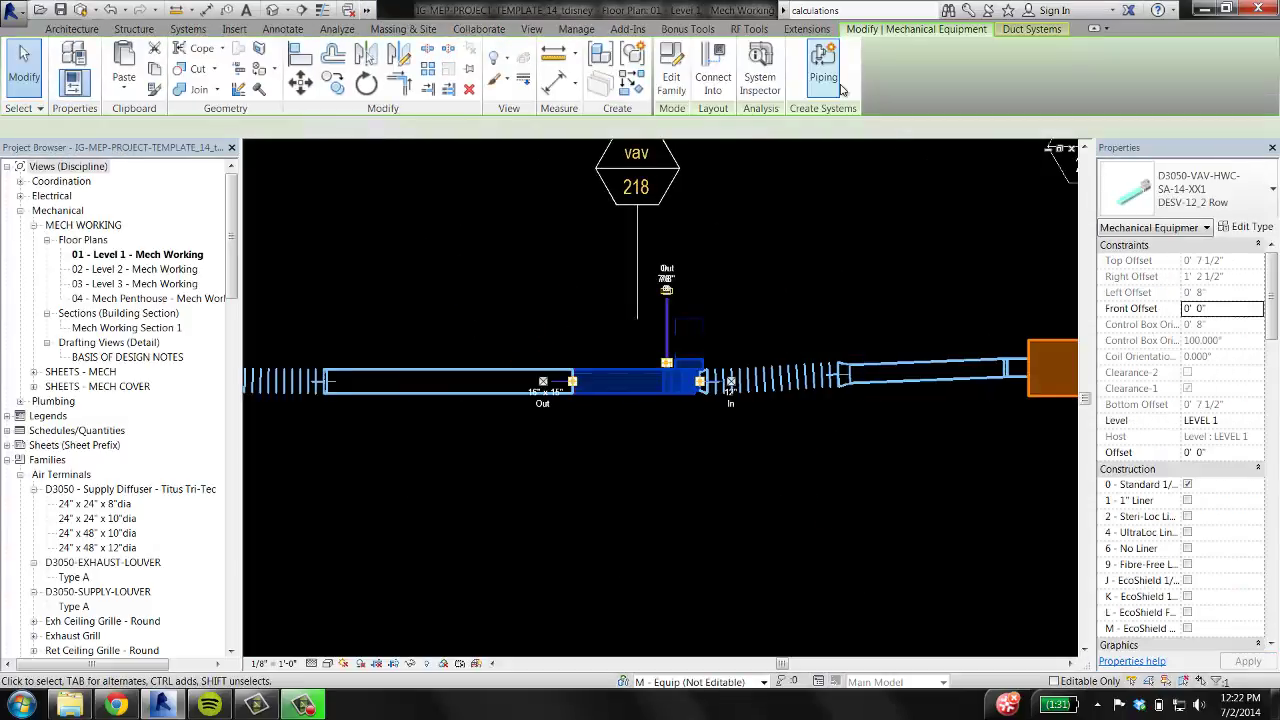
click(671, 76)
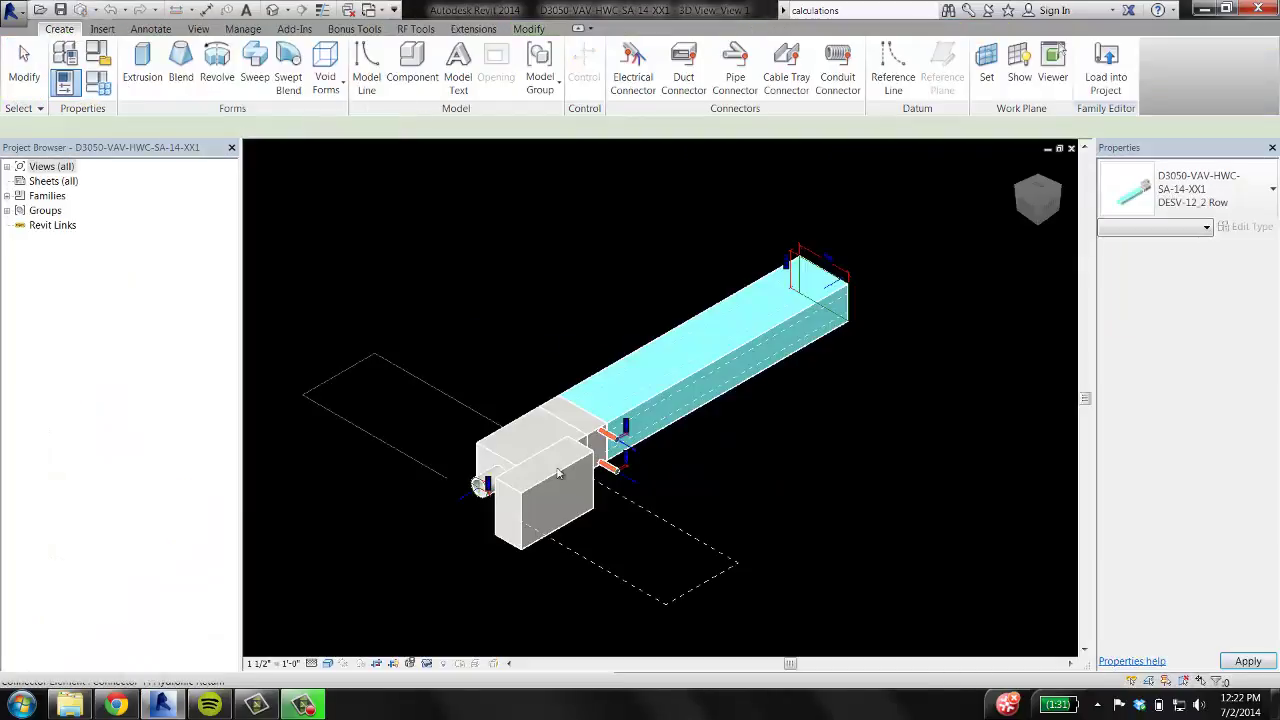
shift+middle_drag(505, 437, 869, 514)
scroll(869, 510, up, 2)
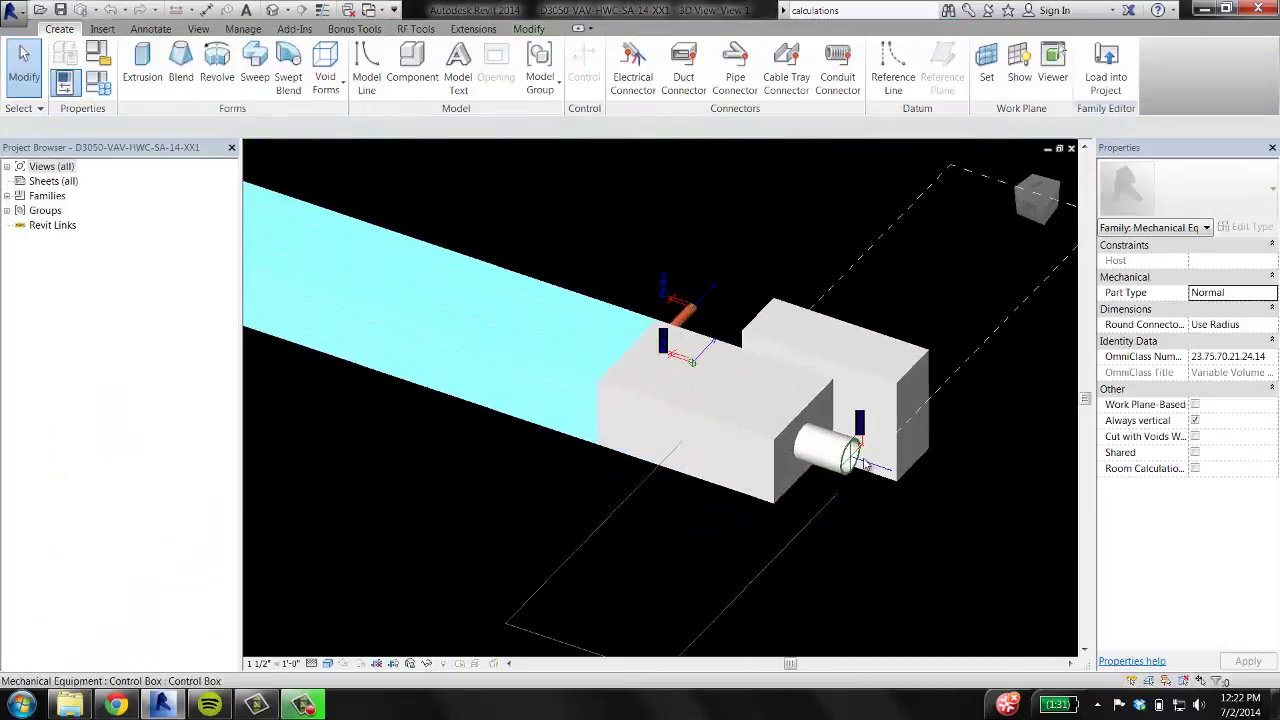
click(850, 452)
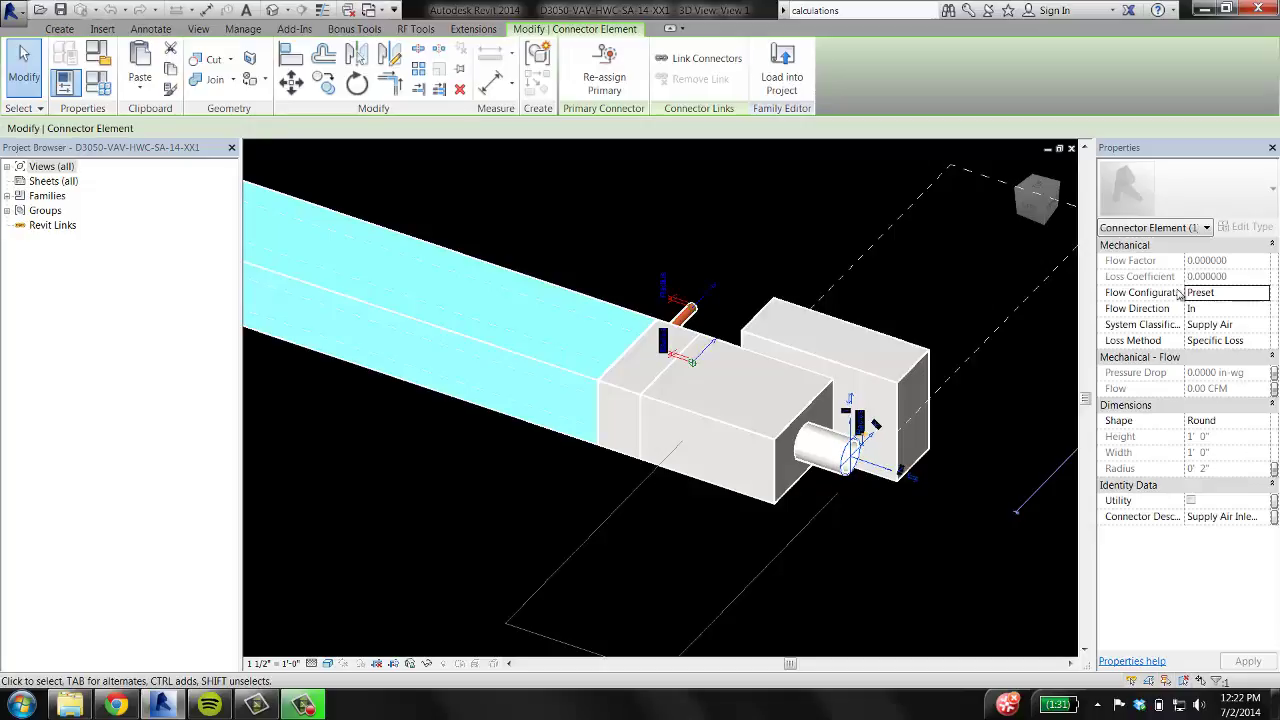
click(1274, 389)
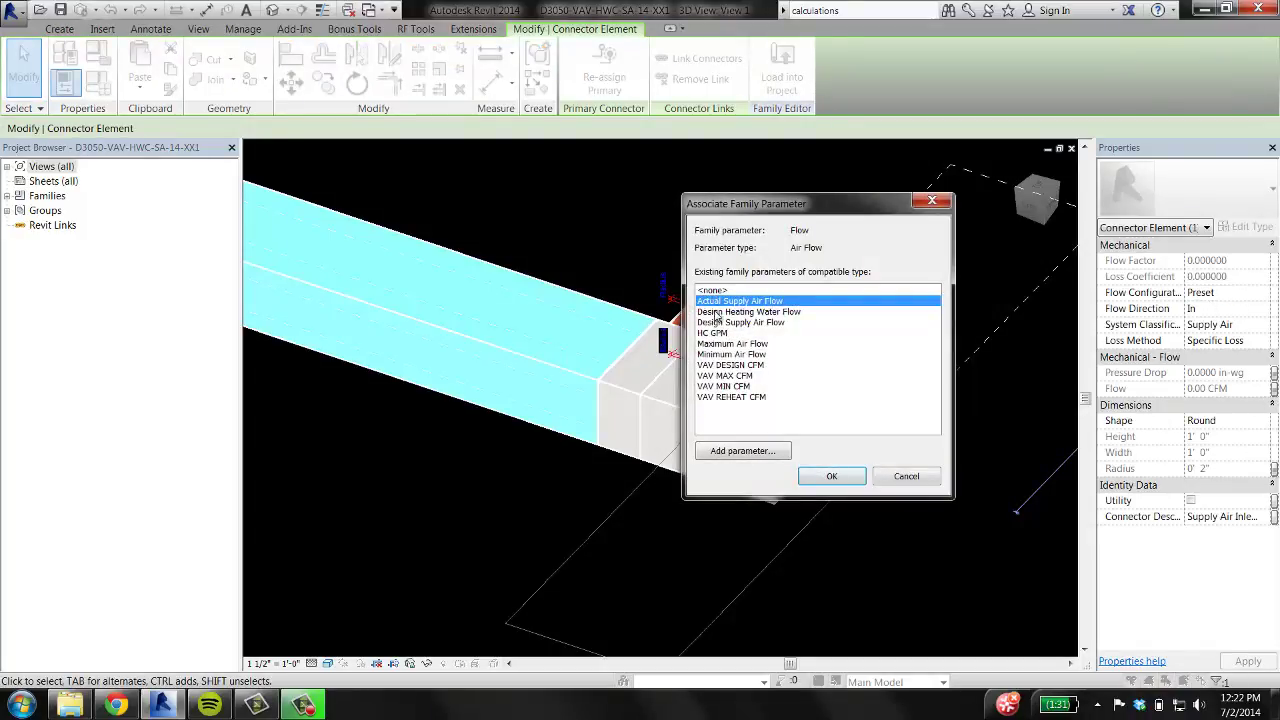
click(831, 476)
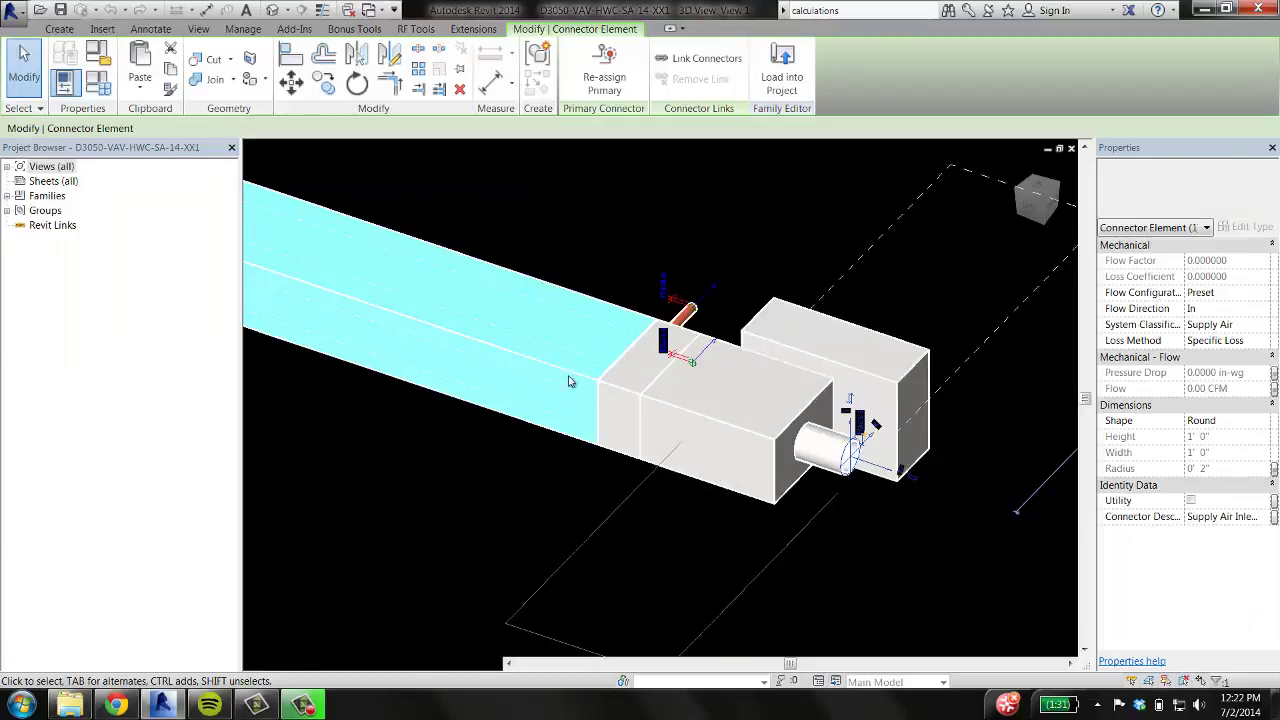
Check which family parameter drives the flow of the VAV box's rectangular outlet connector and close the family.
middle_drag(846, 377, 1275, 508)
shift+middle_drag(603, 386, 700, 150)
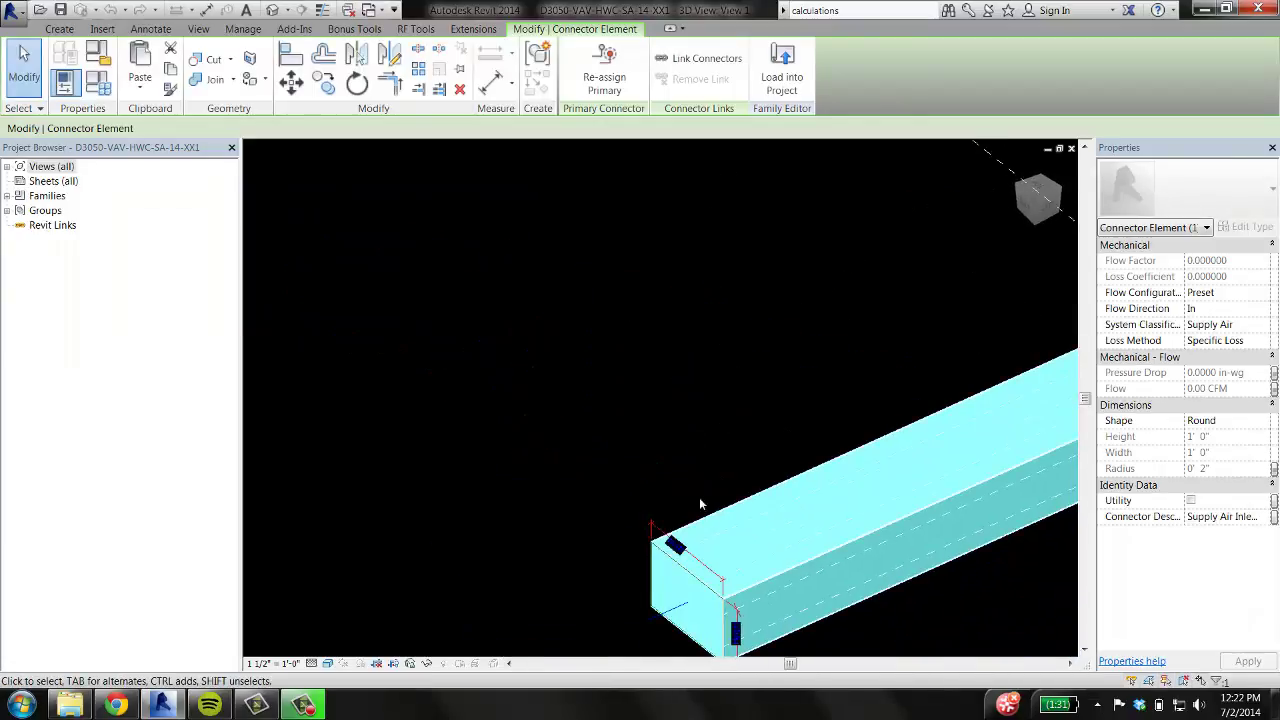
middle_drag(699, 497, 646, 357)
click(603, 432)
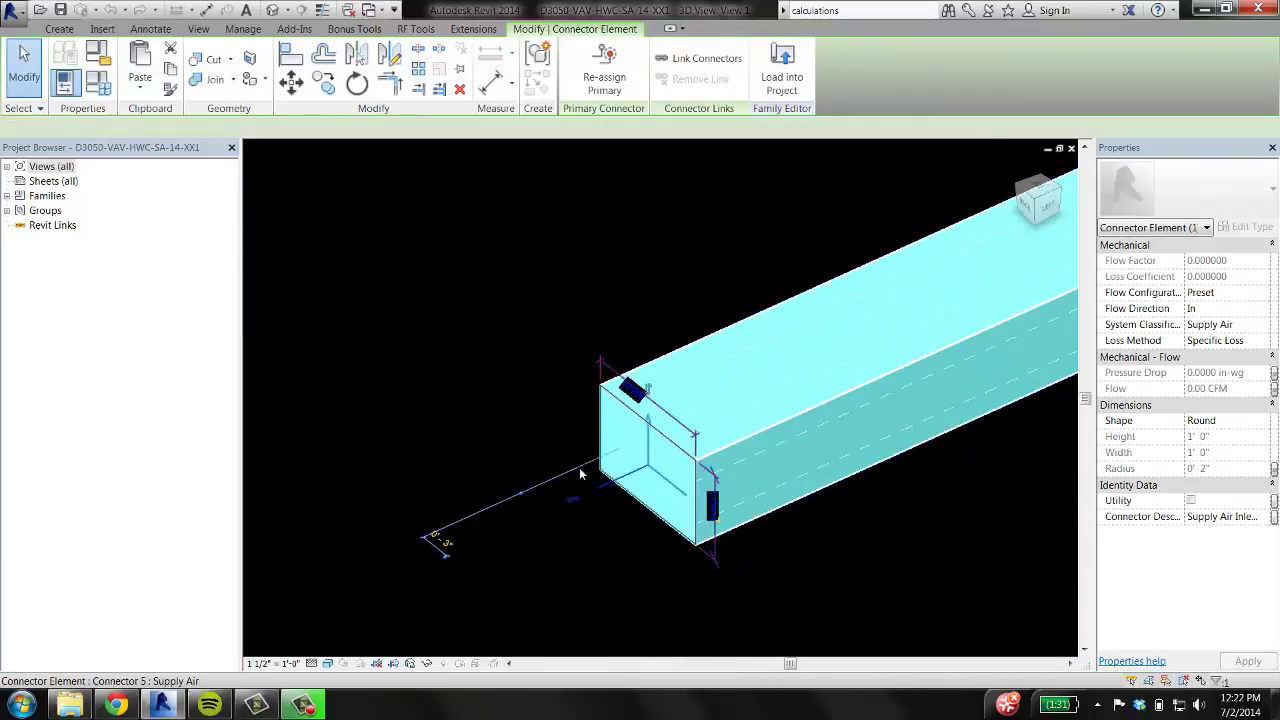
click(1274, 388)
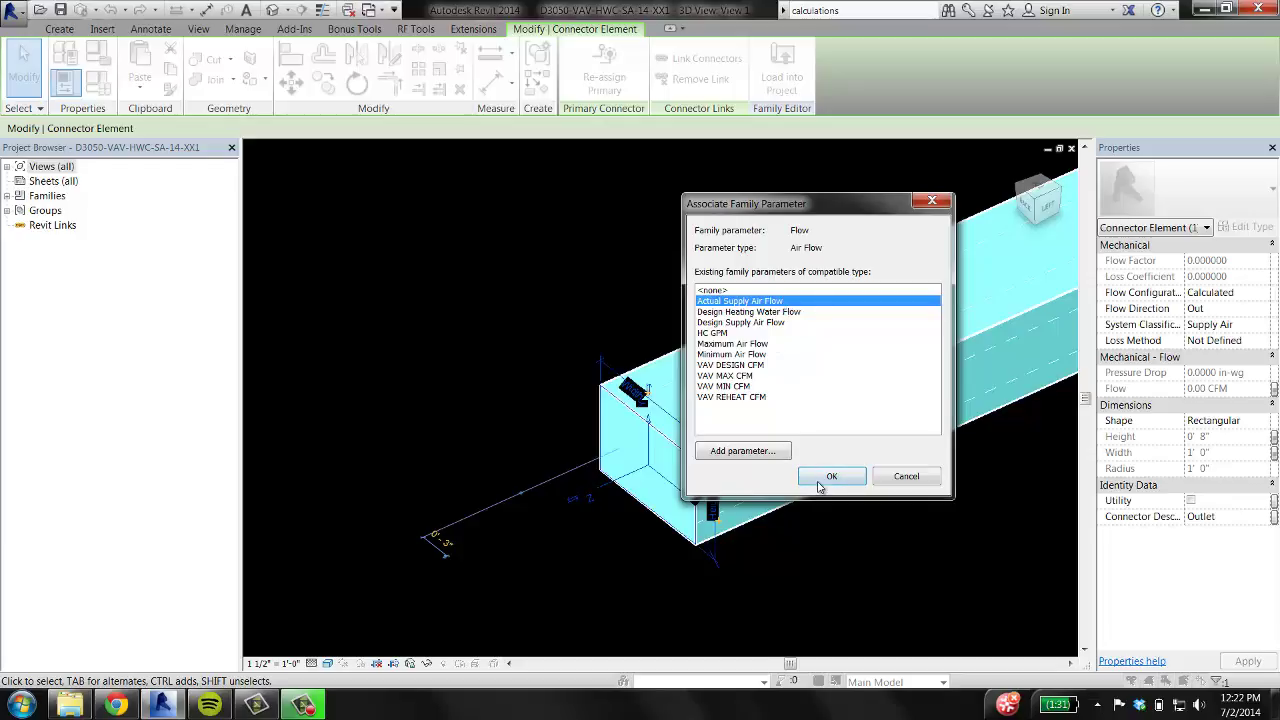
click(833, 477)
click(858, 553)
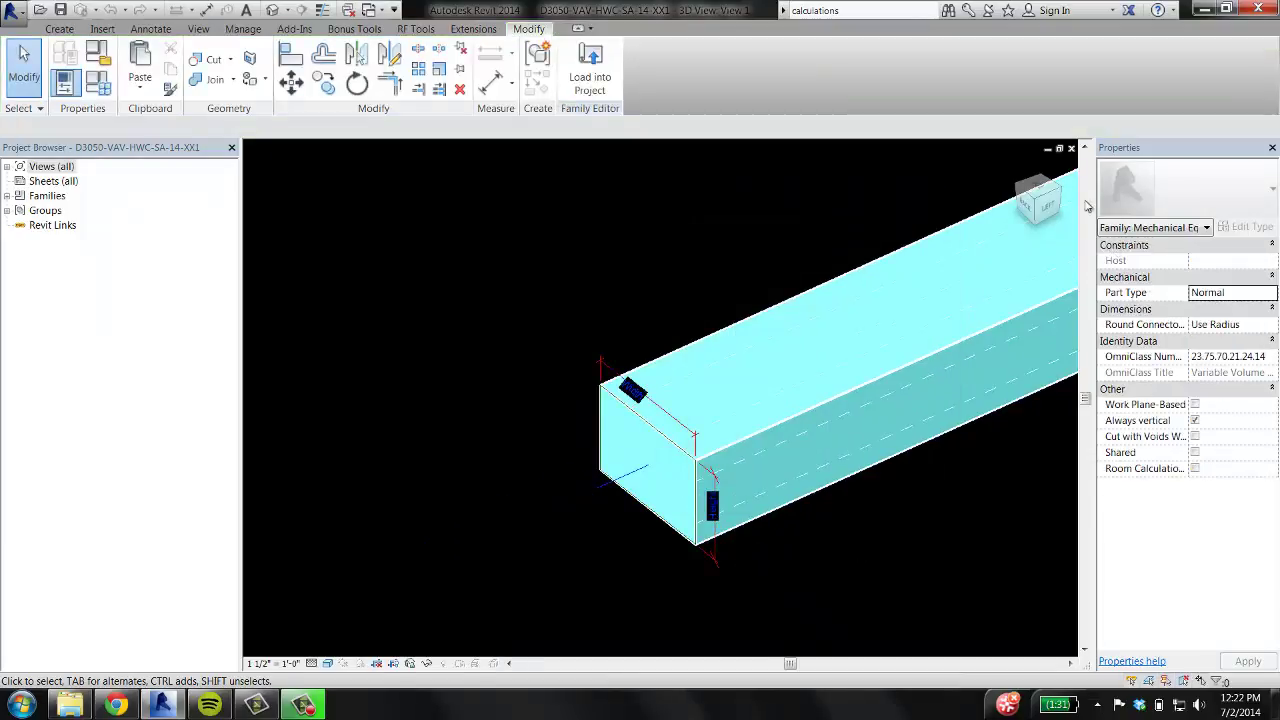
click(1071, 148)
click(690, 366)
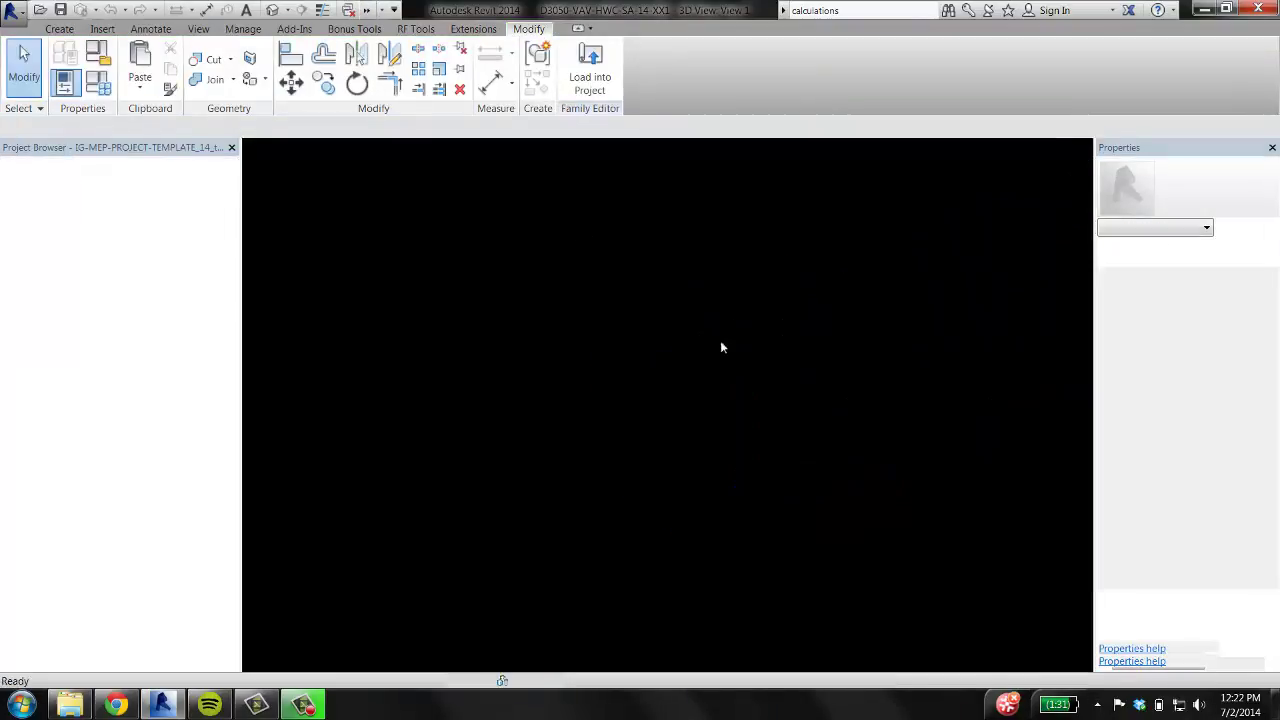
Copy the round supply ceiling diffuser to a spot directly below the original on the plan.
scroll(685, 405, down, 4)
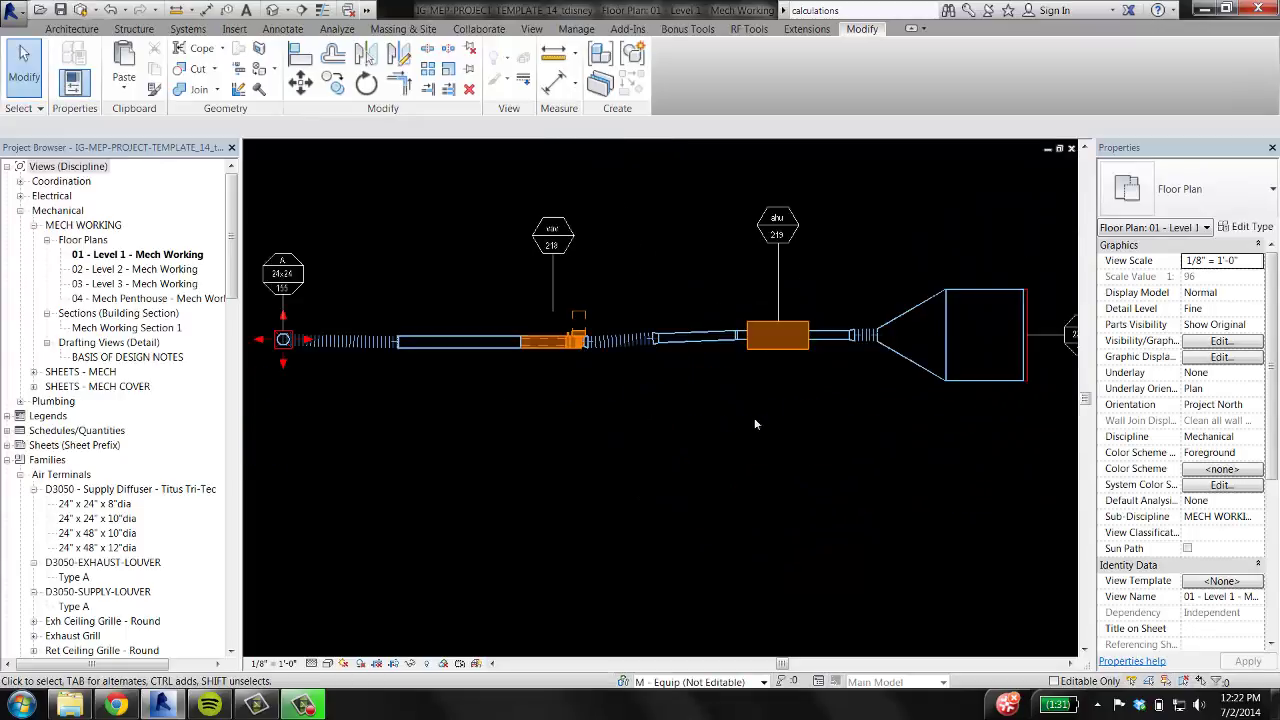
scroll(580, 352, up, 3)
click(424, 392)
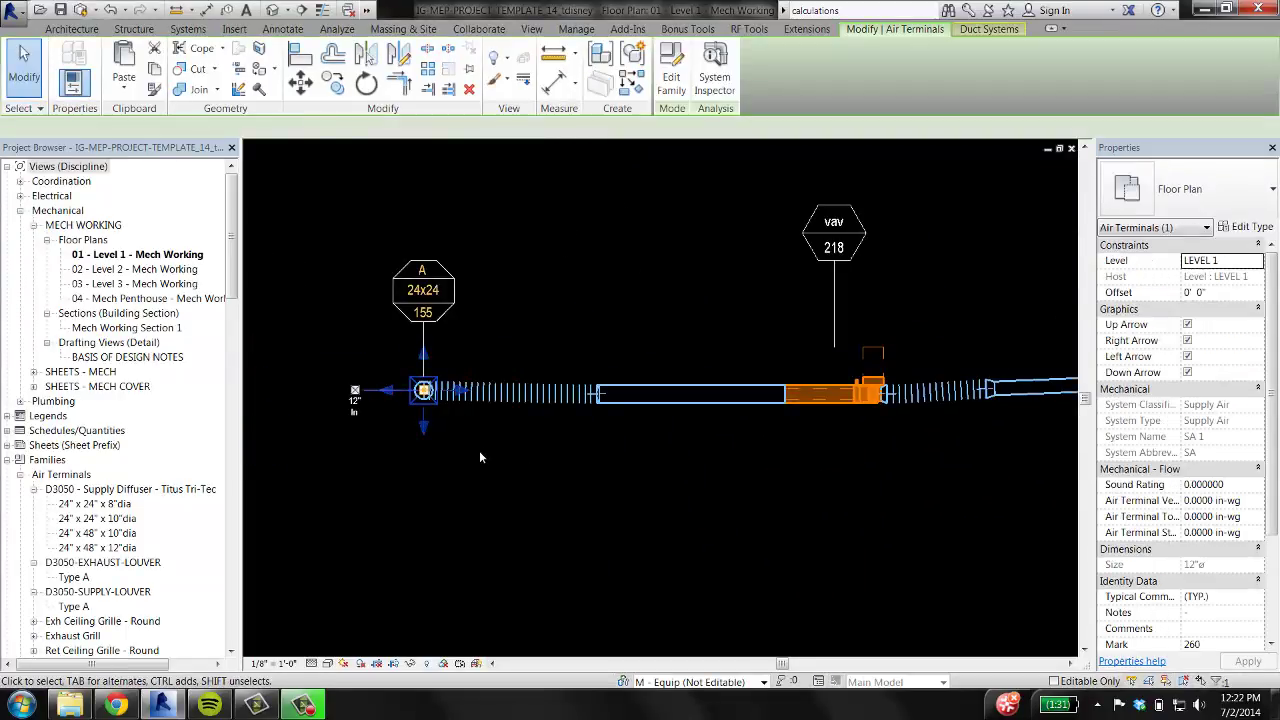
key(m)
key(v)
click(377, 436)
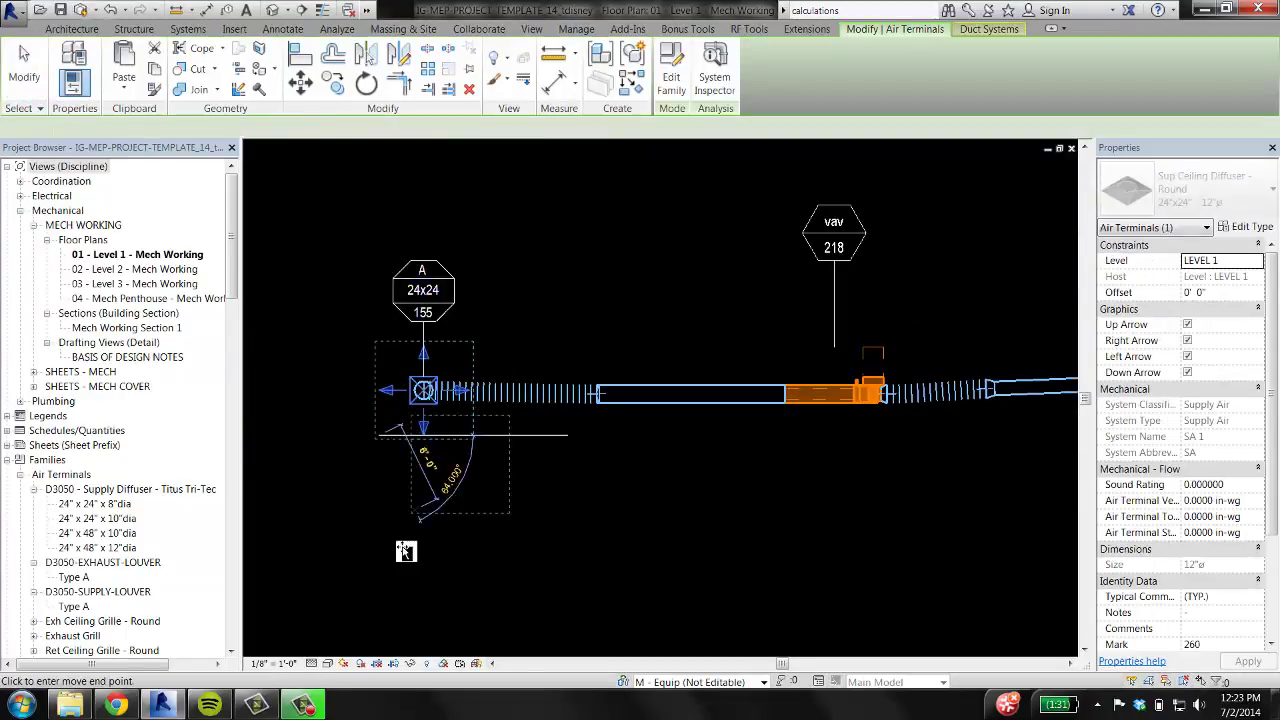
click(424, 581)
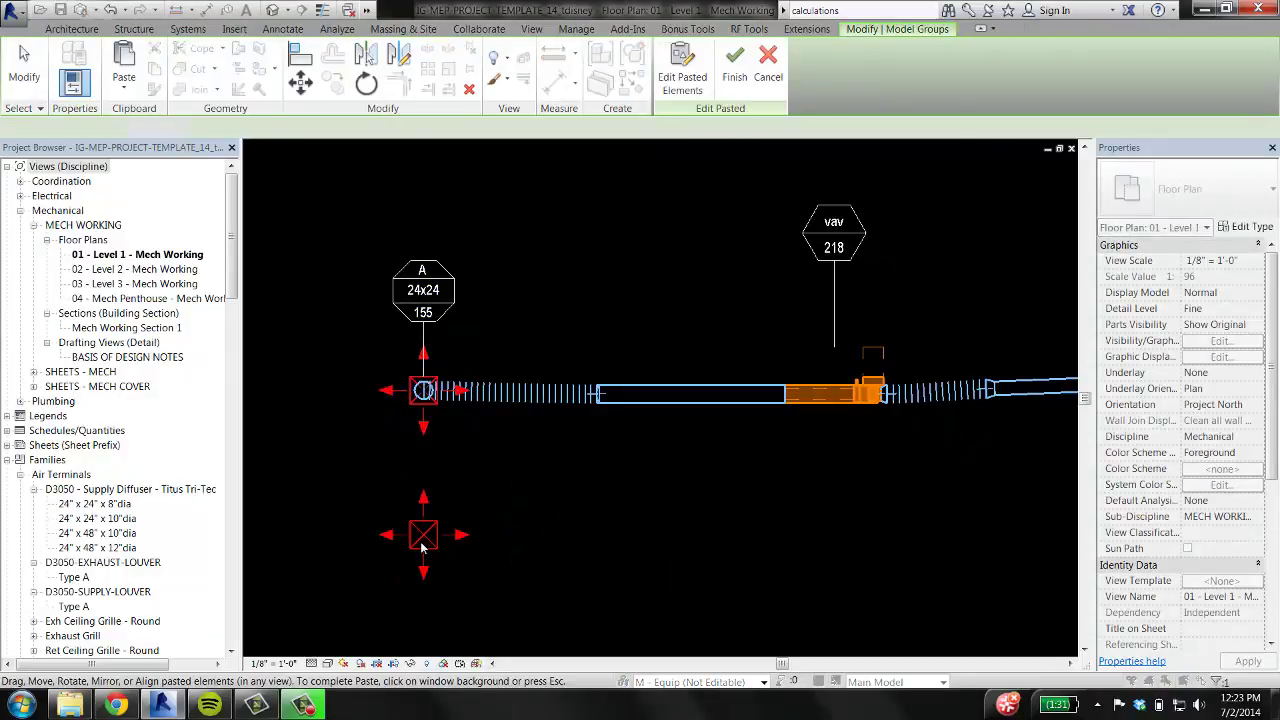
click(666, 424)
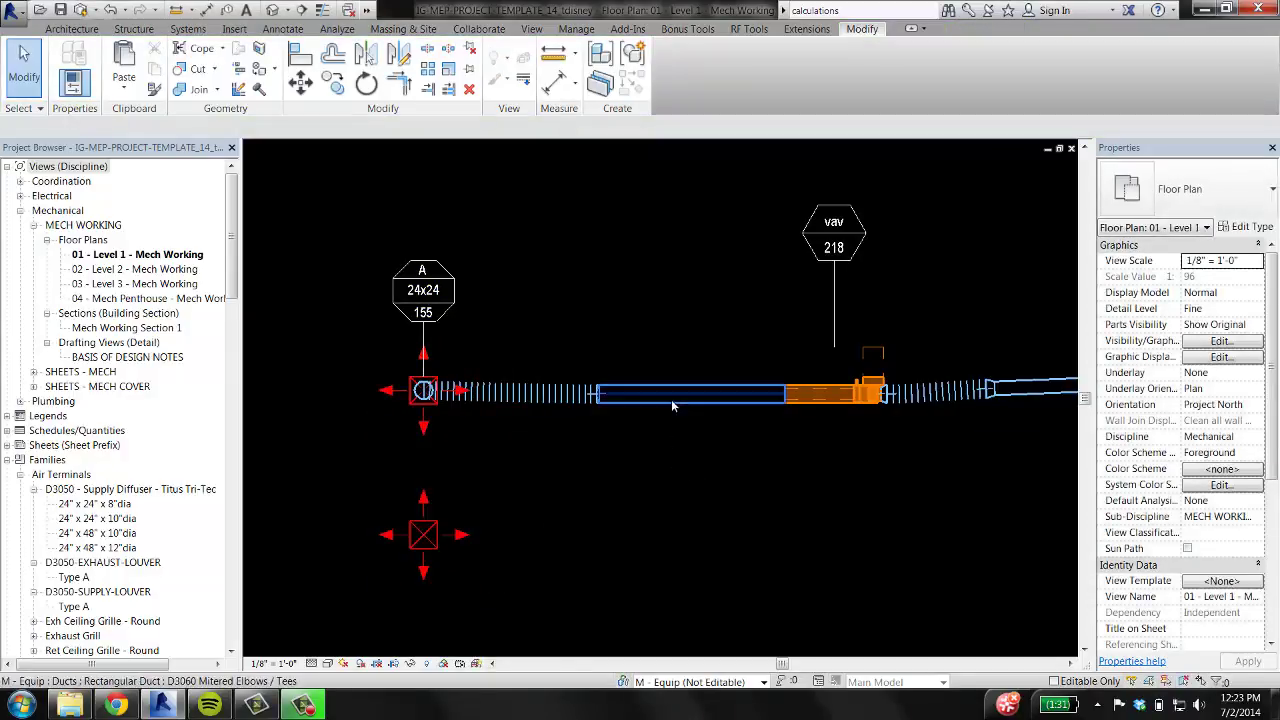
Draw a 16" x 15" rectangular branch duct down from the main duct, turning toward the copied diffuser for about 10' 6".
click(674, 396)
key(d)
key(t)
click(677, 394)
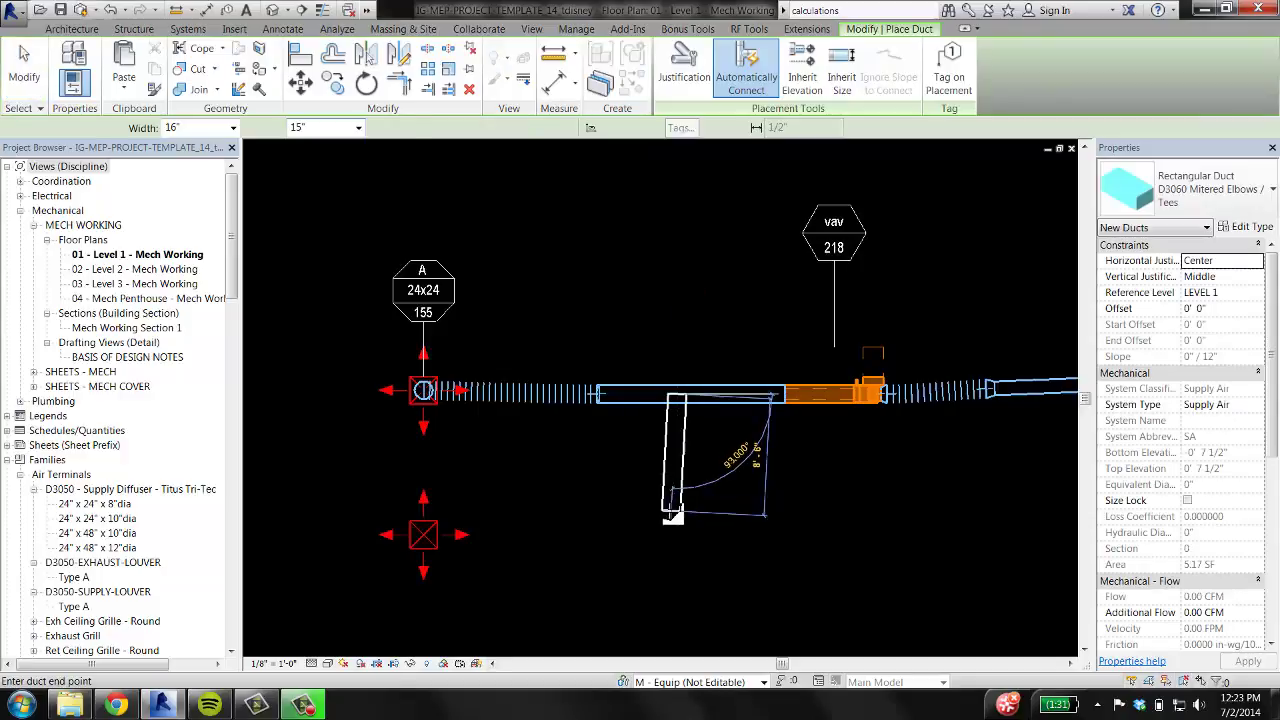
click(680, 512)
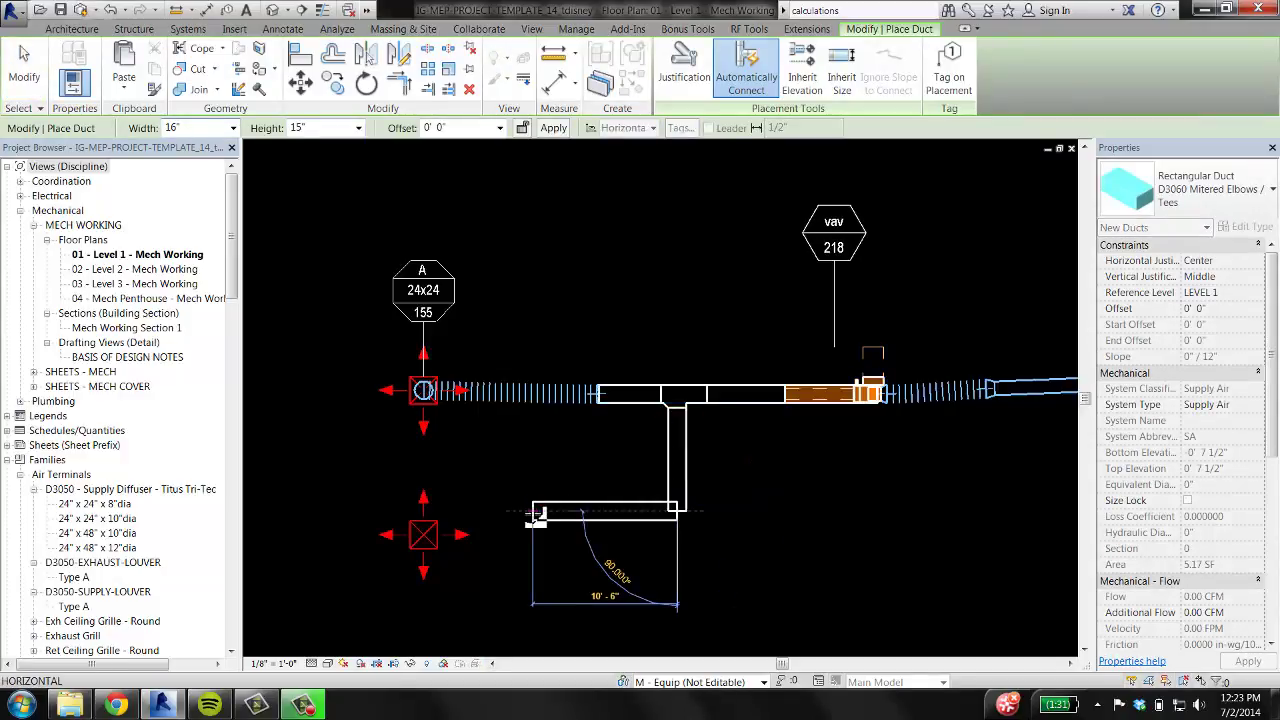
Connect the open end of the branch duct to the copied diffuser with 16" round flex duct.
key(f)
key(d)
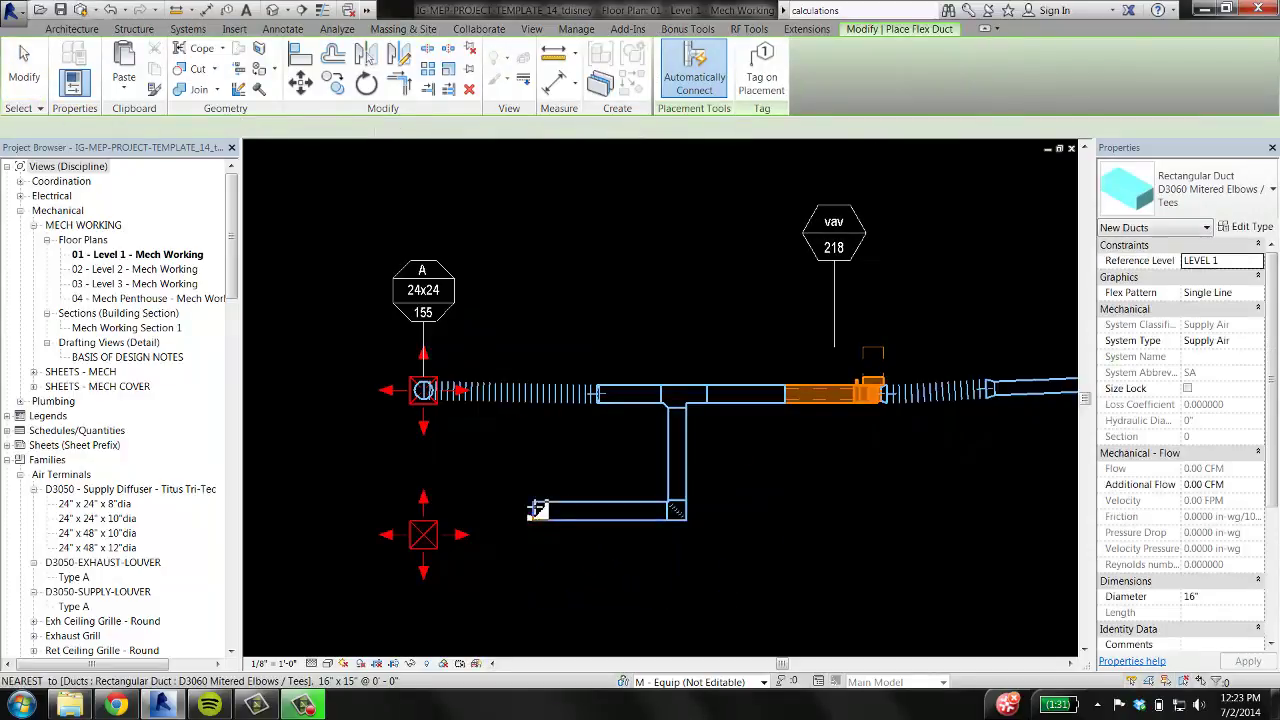
click(533, 511)
click(424, 535)
key(Escape)
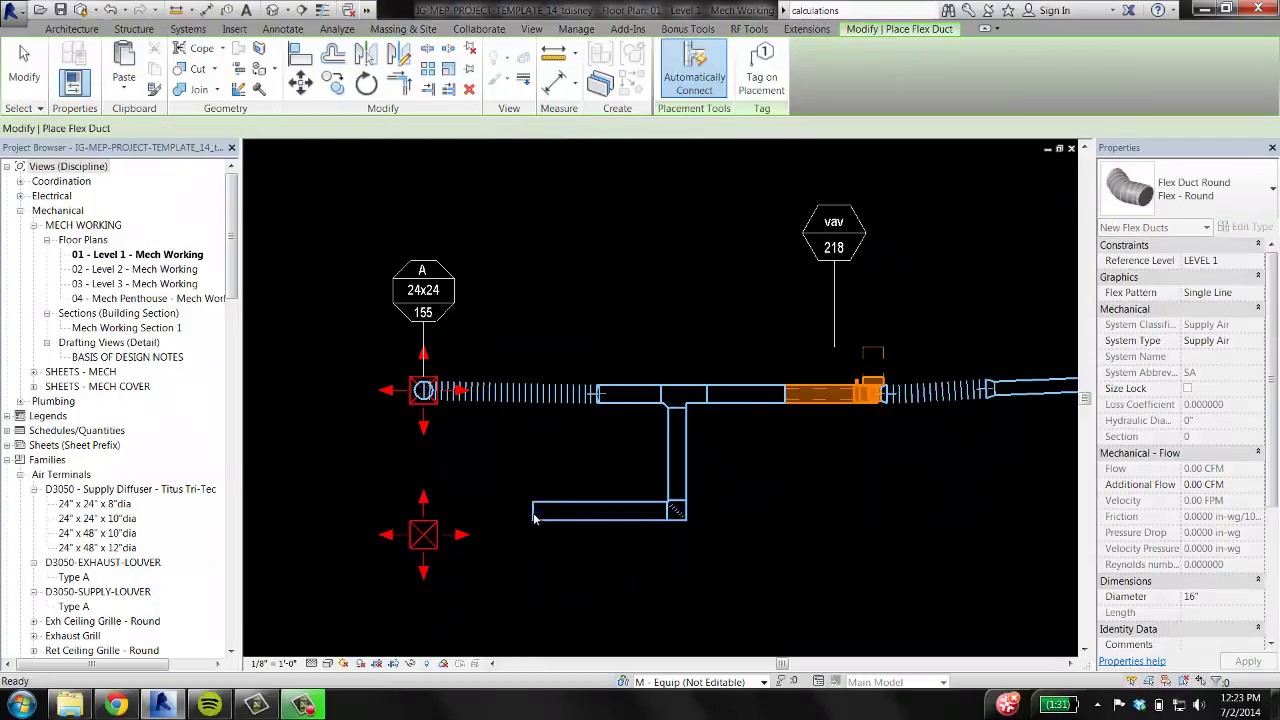
click(533, 511)
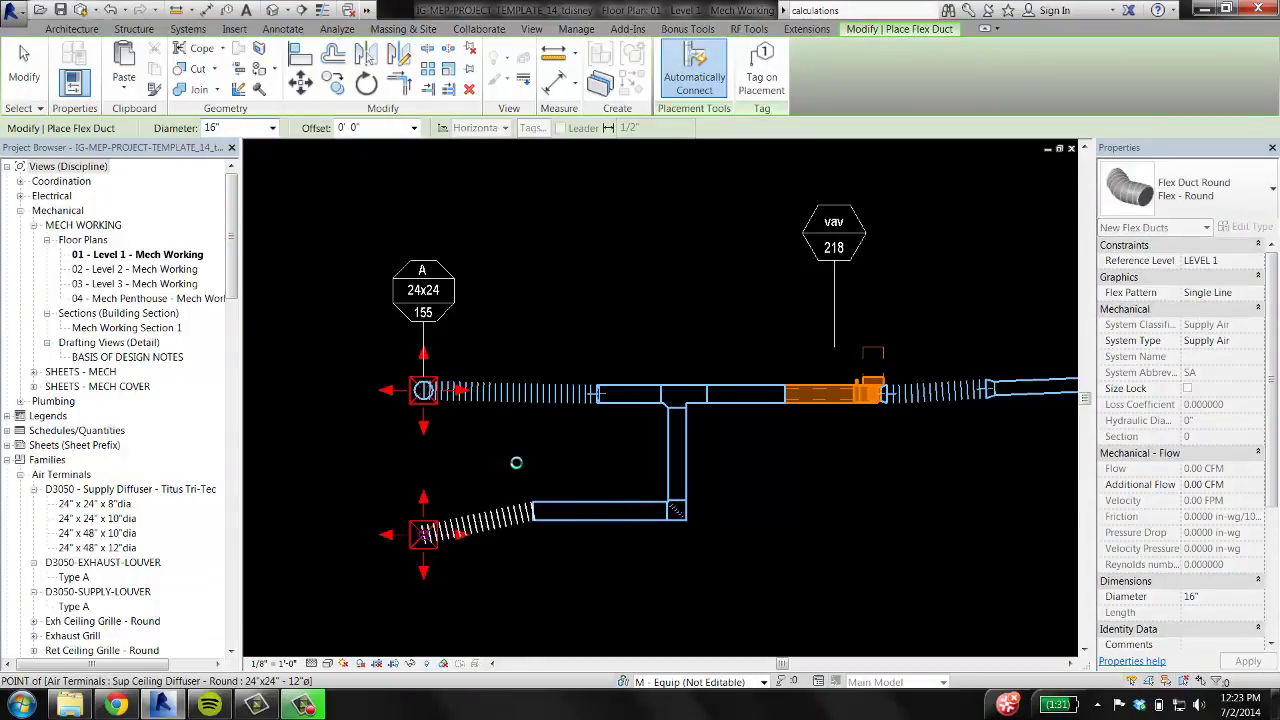
key(Escape)
key(Escape)
Set the flow of the copied ceiling diffuser to 122.
middle_drag(953, 490, 750, 434)
scroll(750, 434, down, 2)
middle_drag(1000, 420, 640, 450)
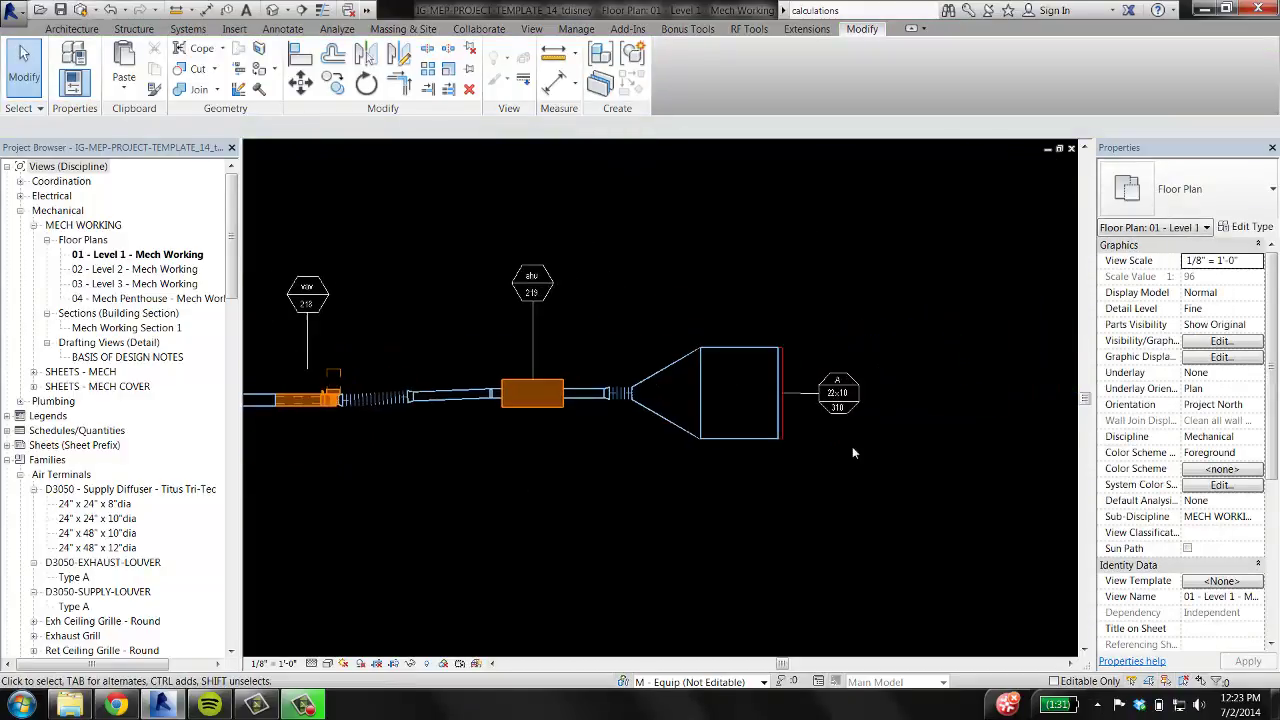
scroll(840, 410, up, 5)
scroll(829, 408, down, 5)
scroll(665, 480, up, 4)
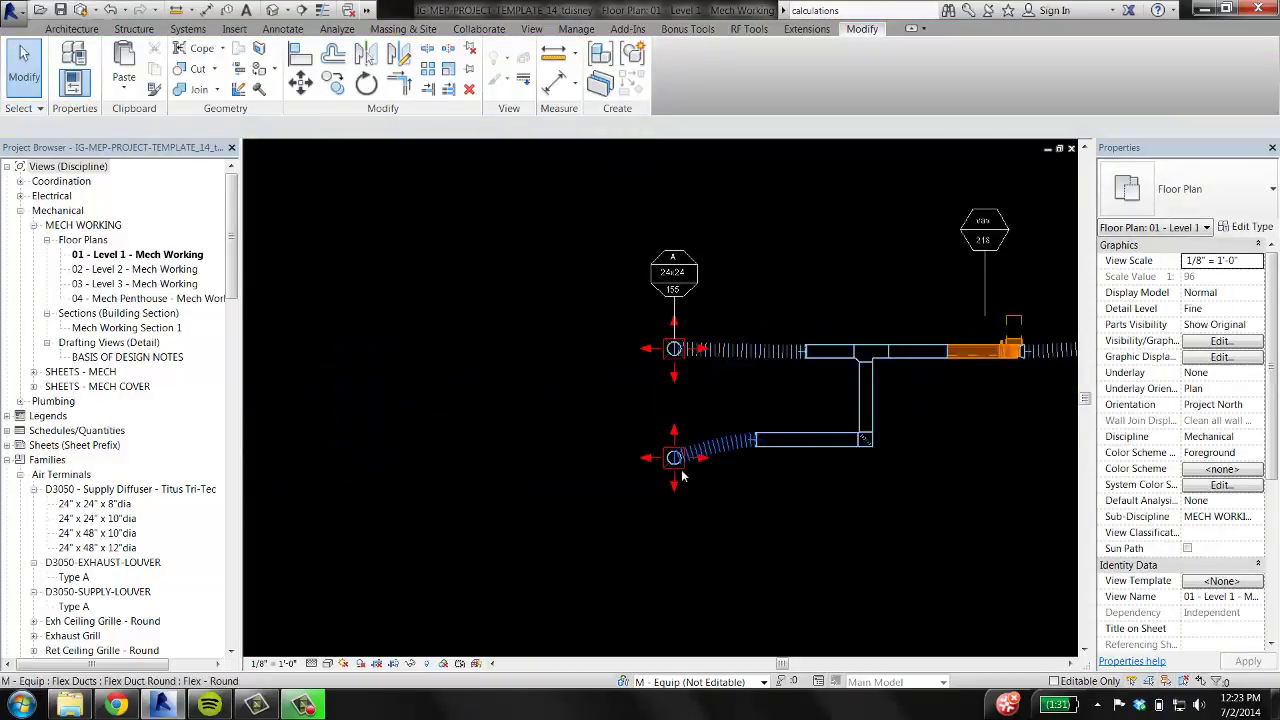
click(661, 492)
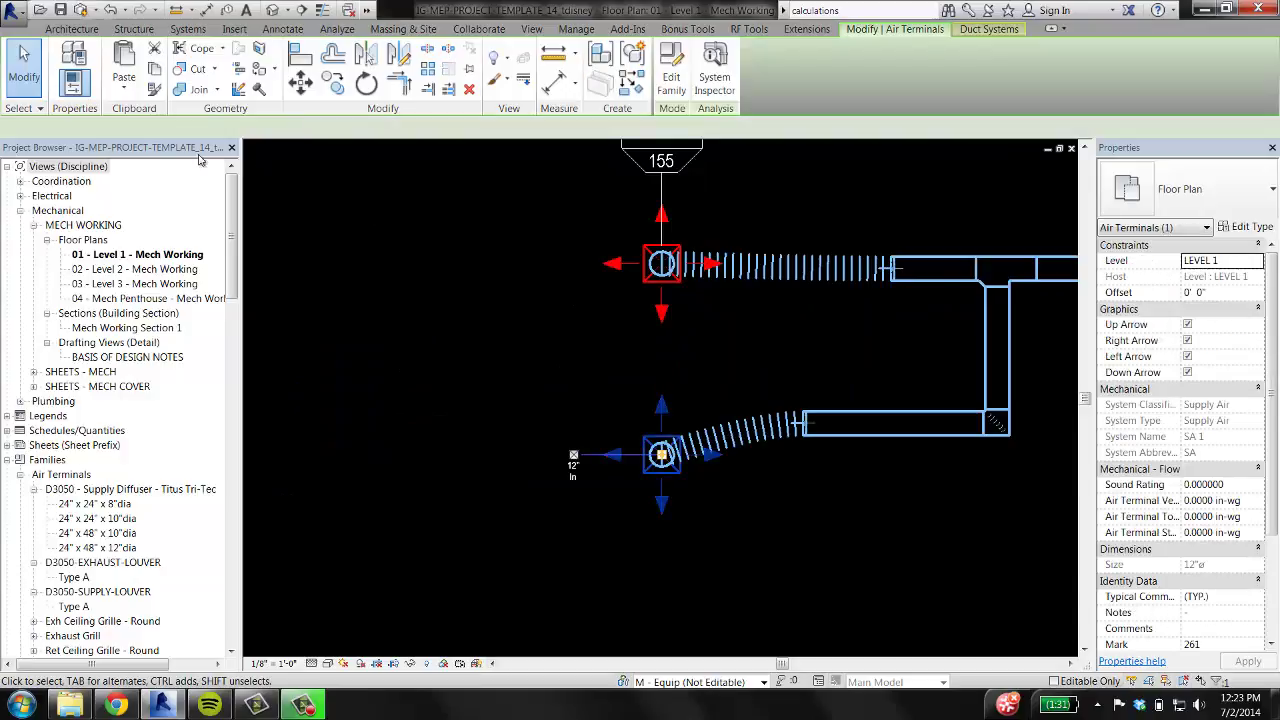
click(218, 128)
text(122)
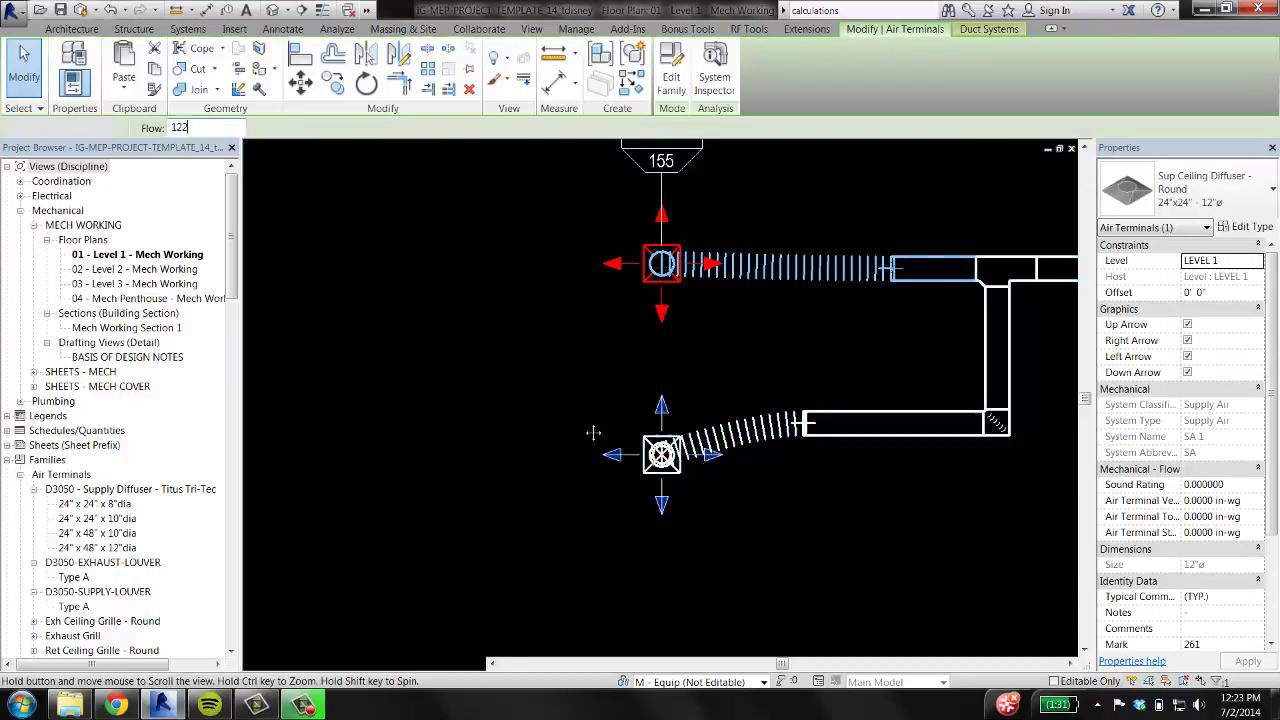
Examine the supply louver's tag and the ductwork back to the AHU to see how the diffuser's new flow carries through.
scroll(594, 431, down, 2)
middle_drag(594, 431, 396, 391)
middle_drag(880, 431, 420, 460)
scroll(924, 352, up, 2)
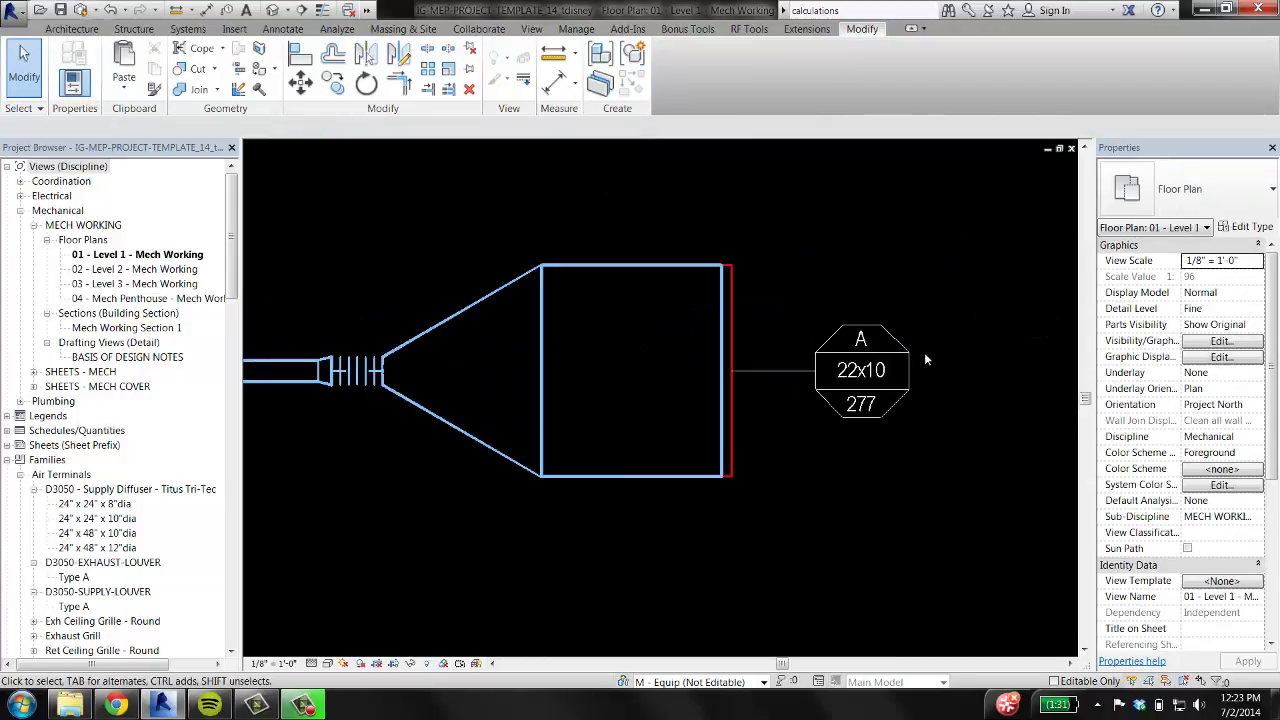
middle_drag(635, 271, 742, 289)
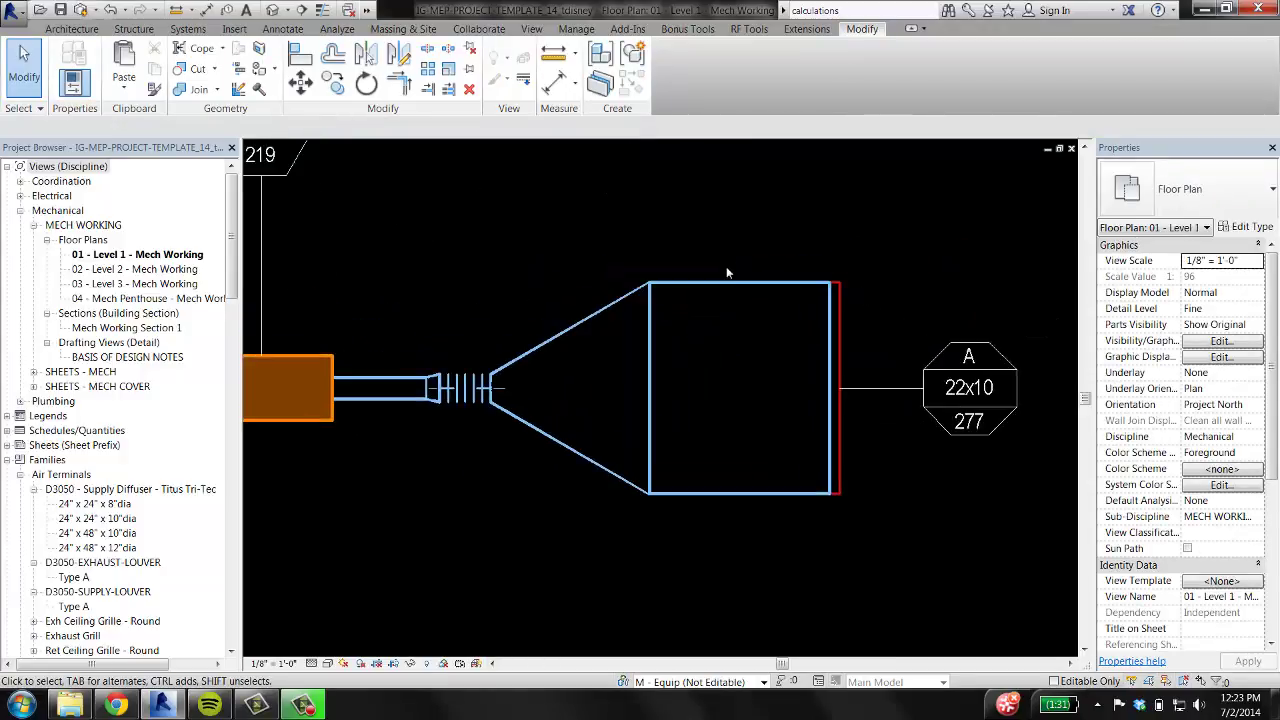
scroll(712, 243, down, 2)
middle_drag(572, 349, 794, 327)
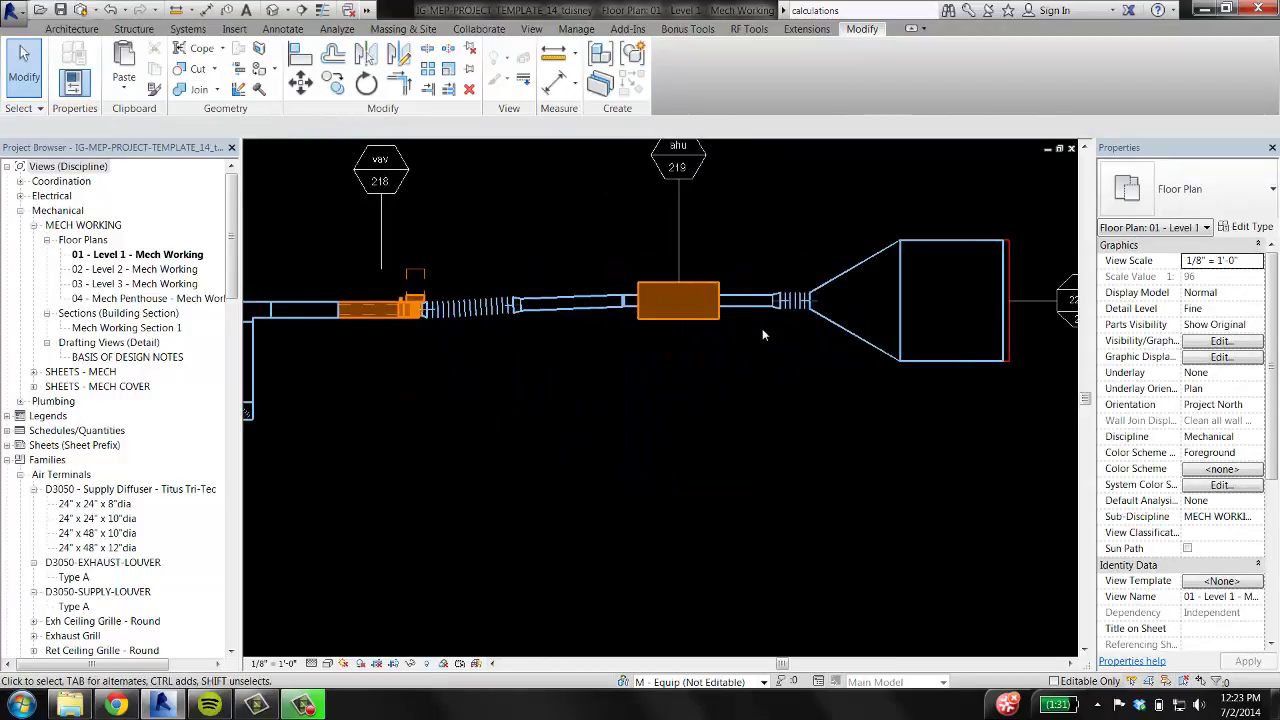
middle_drag(869, 415, 676, 424)
scroll(953, 239, up, 2)
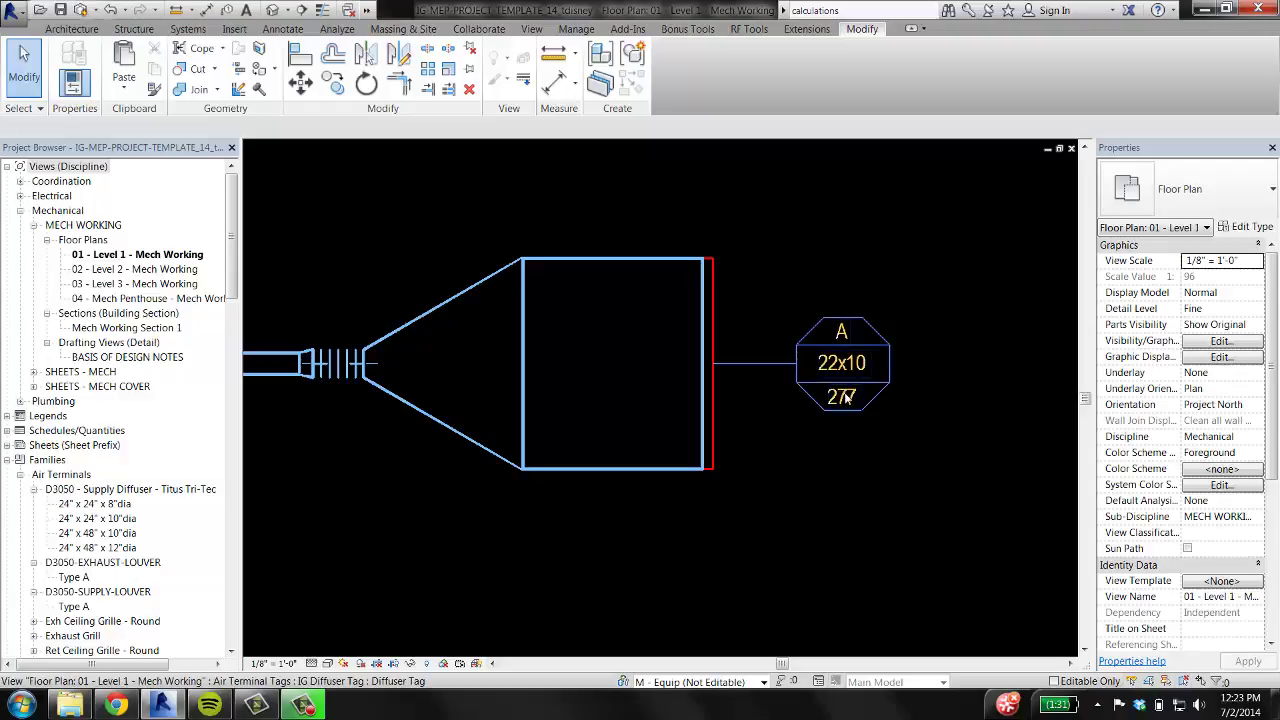
middle_drag(602, 446, 760, 396)
Tap a short, open-ended 16" x 15" rectangular duct off the lower branch, running straight down.
scroll(760, 403, down, 3)
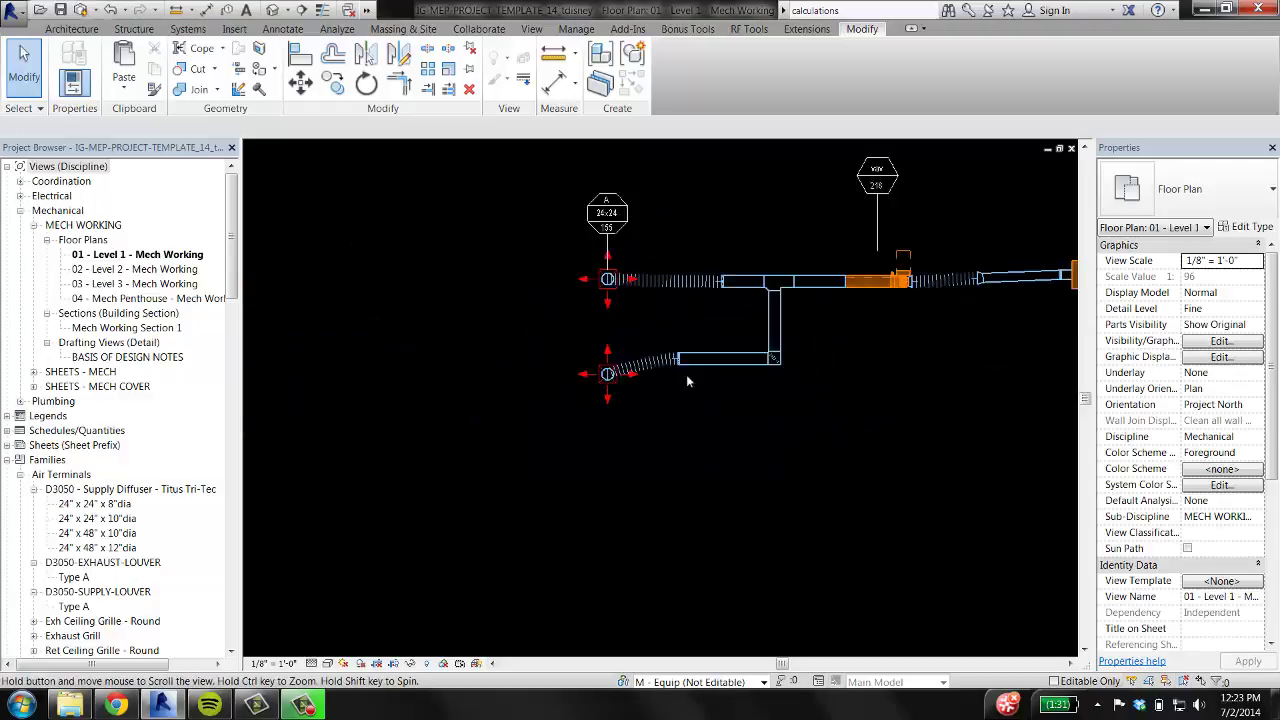
scroll(686, 374, up, 5)
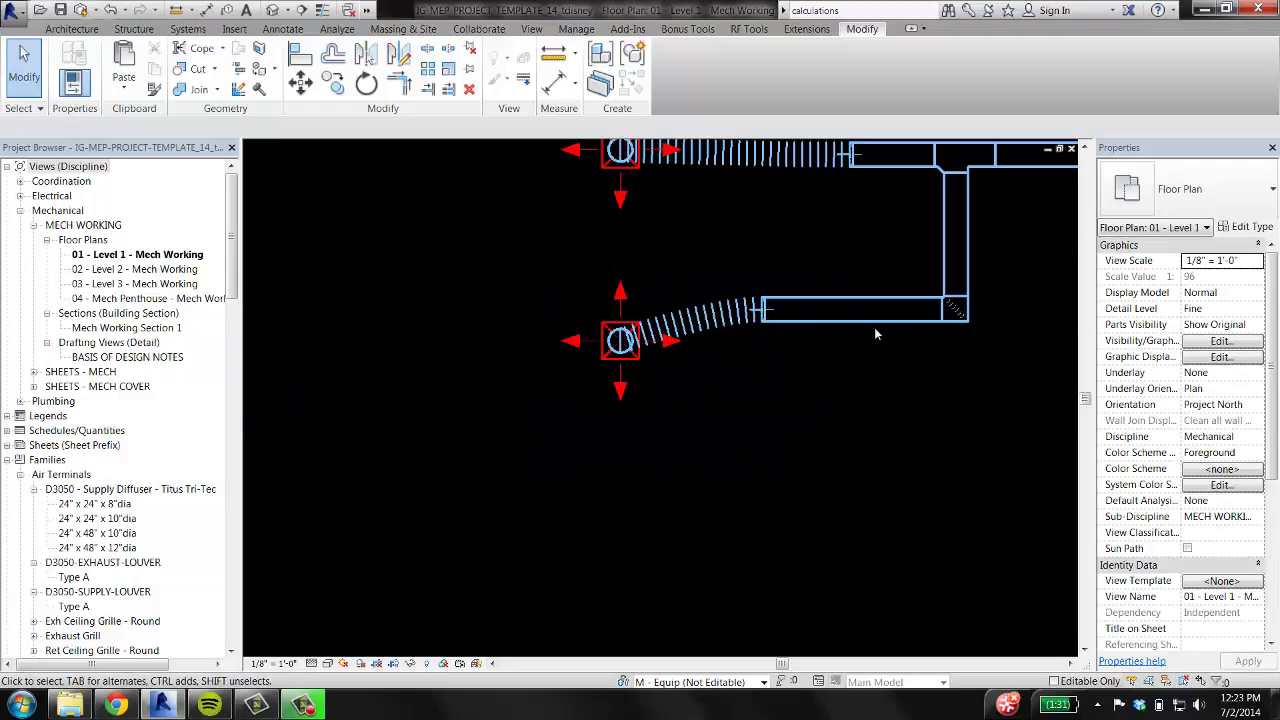
key(d)
key(t)
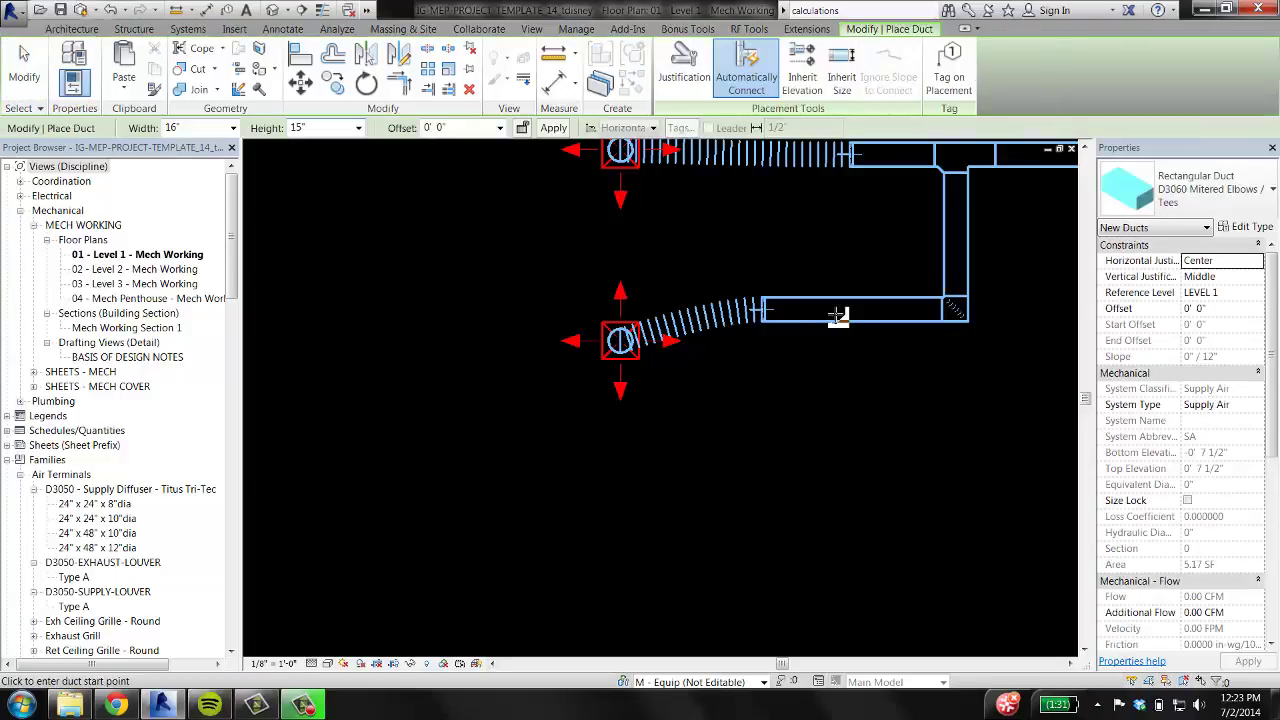
click(837, 313)
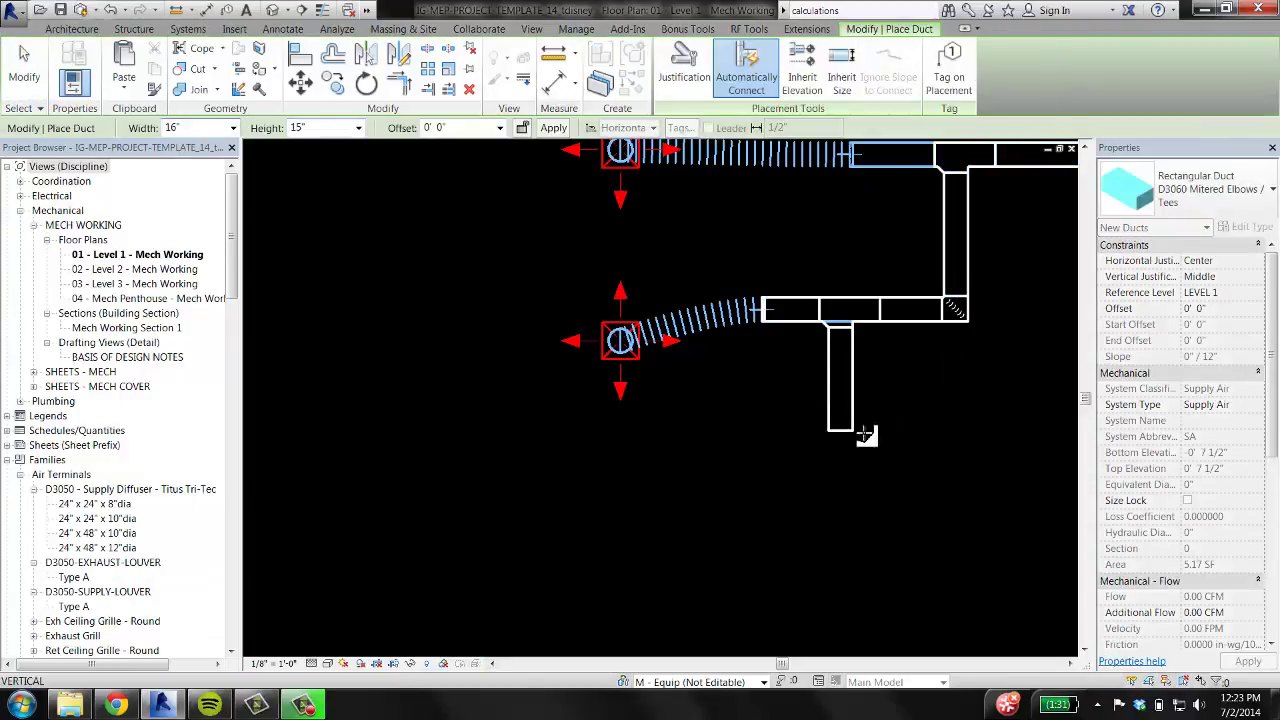
click(845, 430)
scroll(899, 395, down, 3)
key(Escape)
key(Escape)
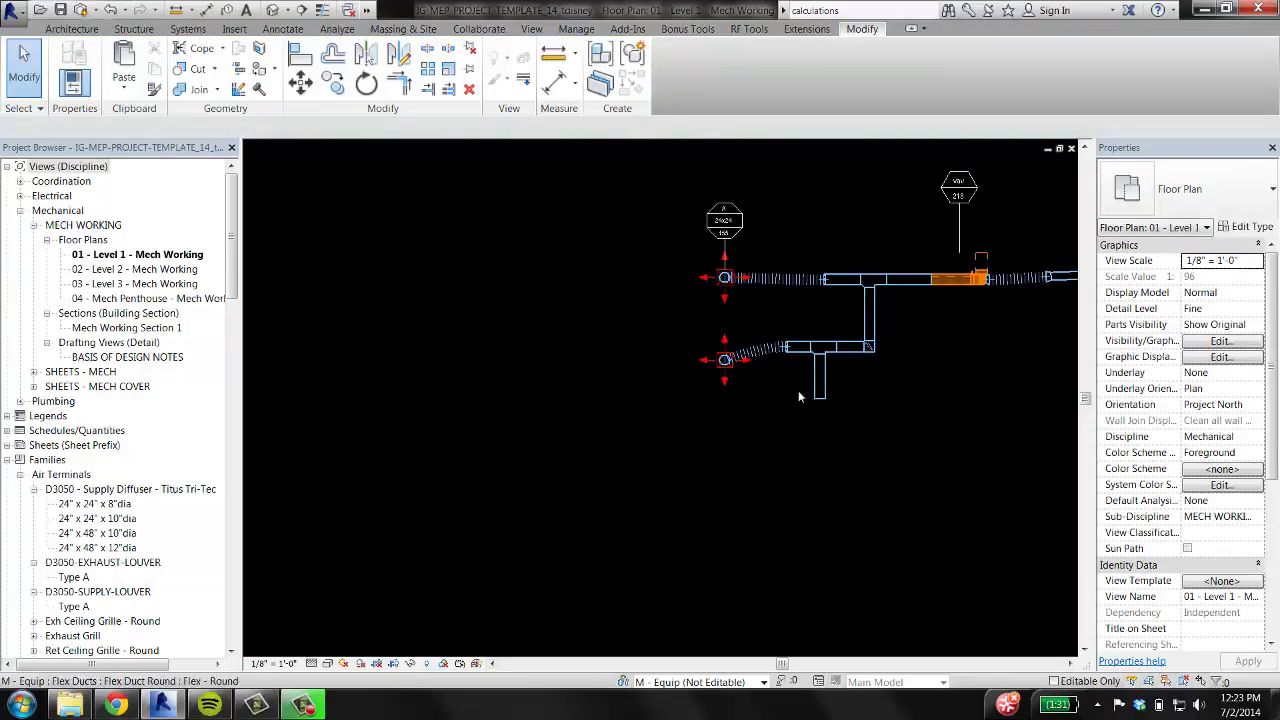
Recheck the supply louver's tagged air flow and trace the duct run back through the AHU to the VAV box.
middle_drag(840, 454, 202, 498)
scroll(794, 325, up, 3)
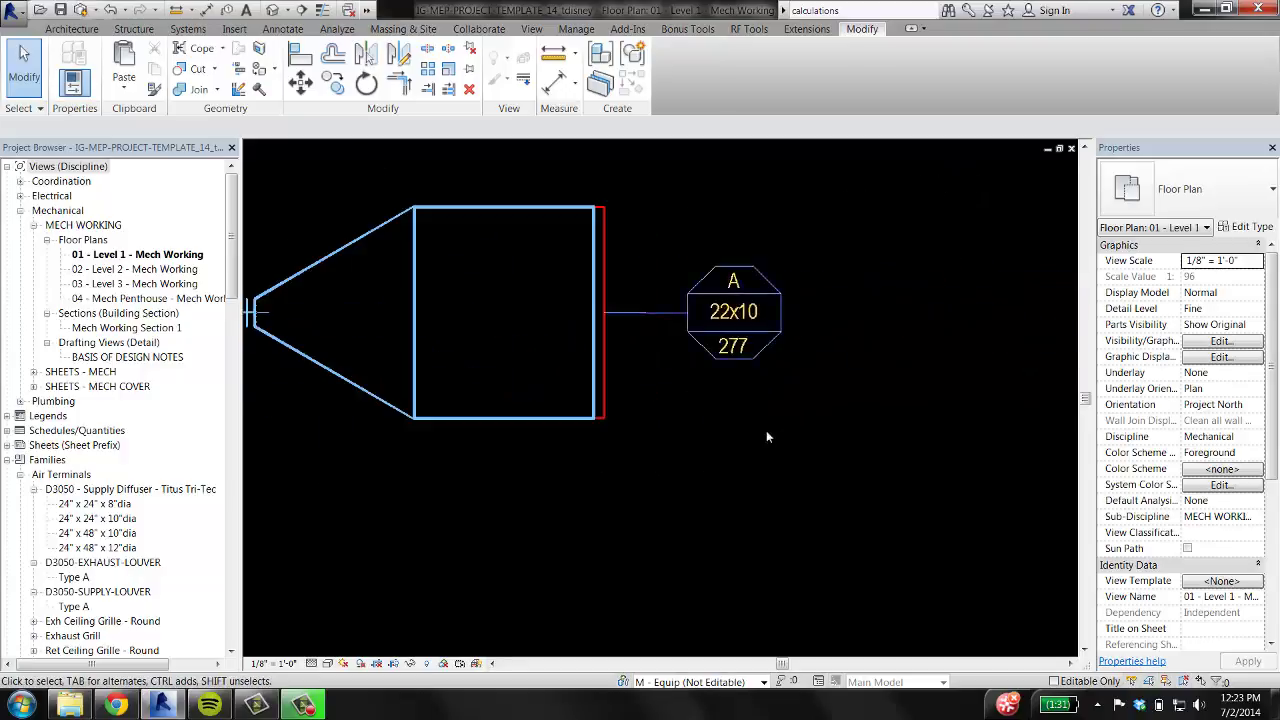
middle_drag(722, 397, 887, 426)
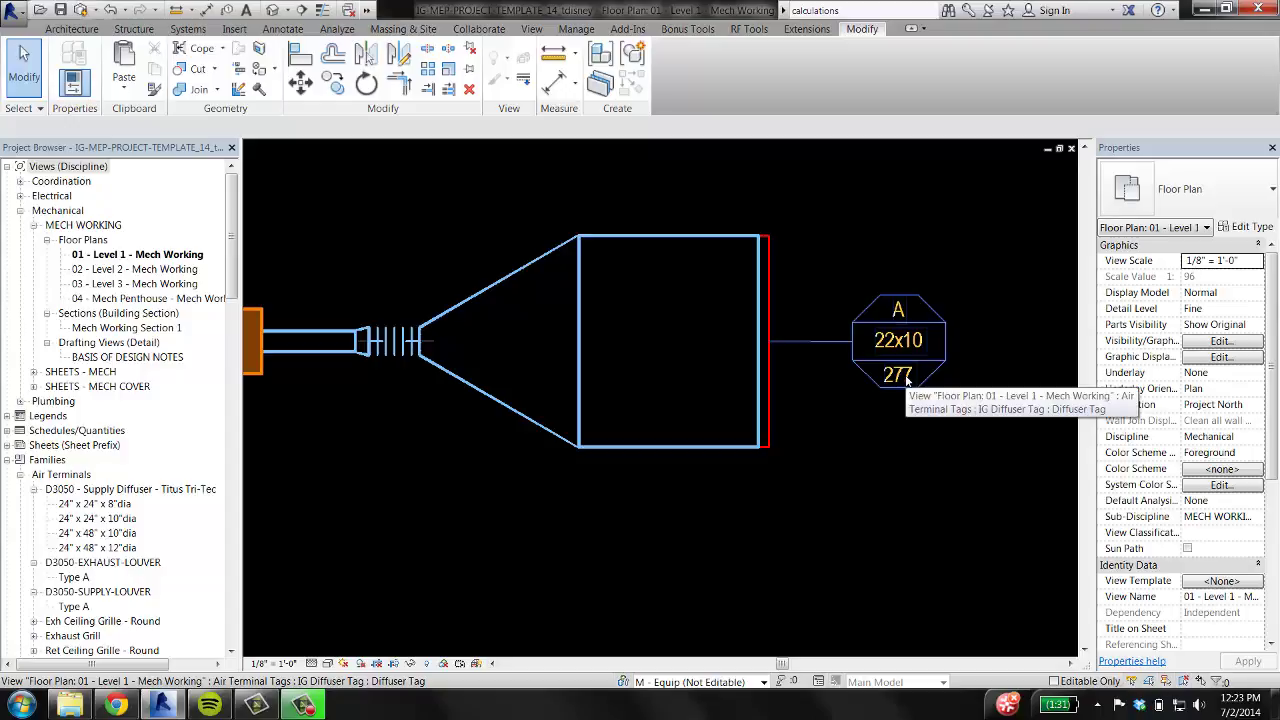
middle_drag(420, 449, 744, 432)
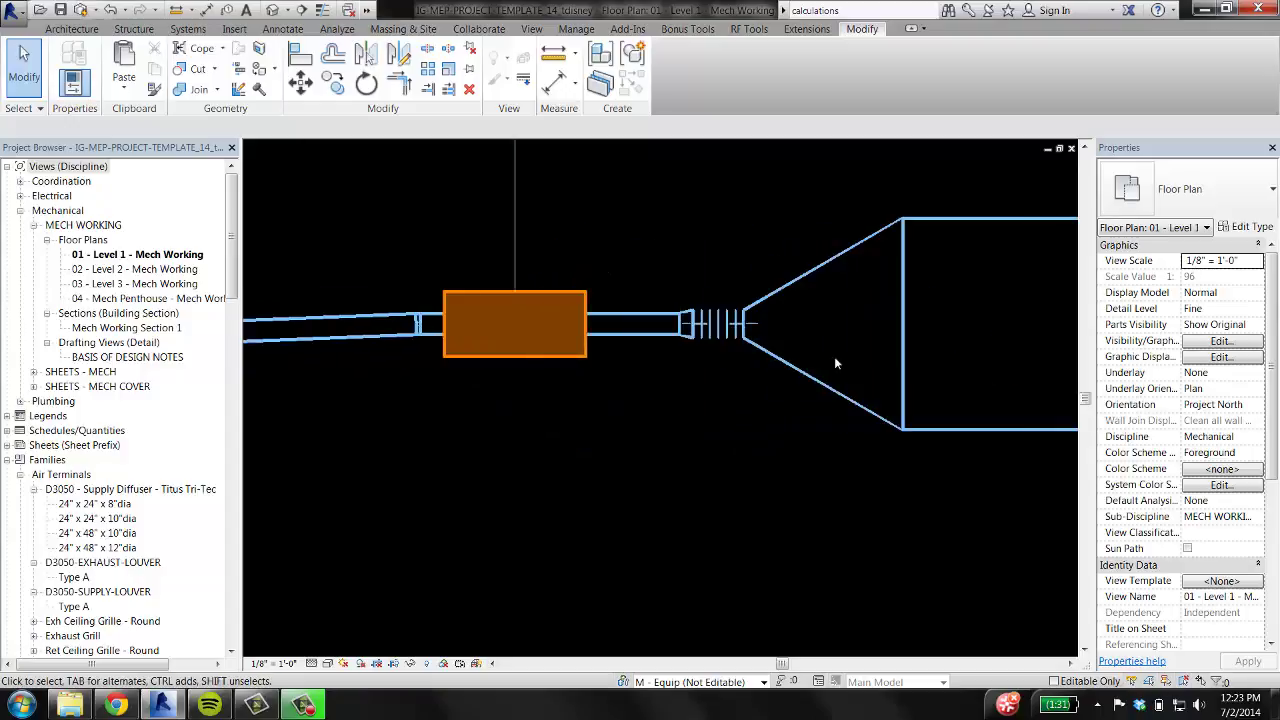
scroll(832, 357, down, 3)
middle_drag(694, 397, 937, 408)
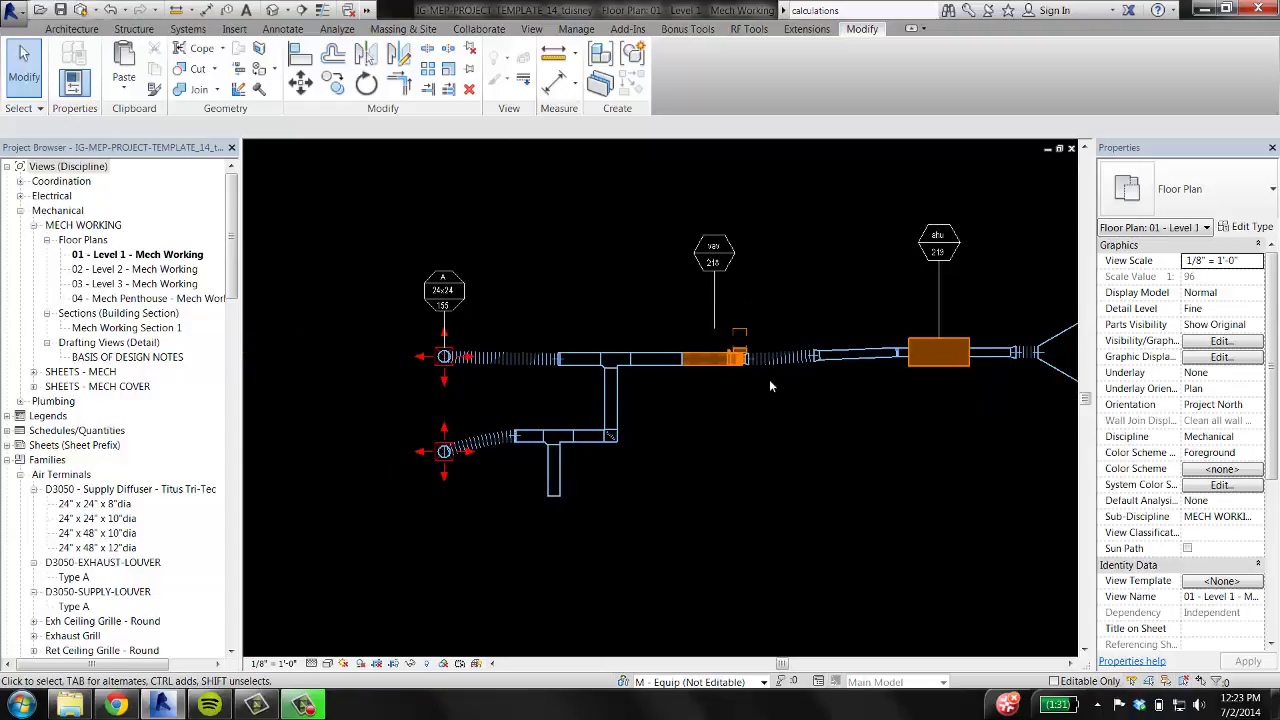
middle_drag(925, 371, 785, 376)
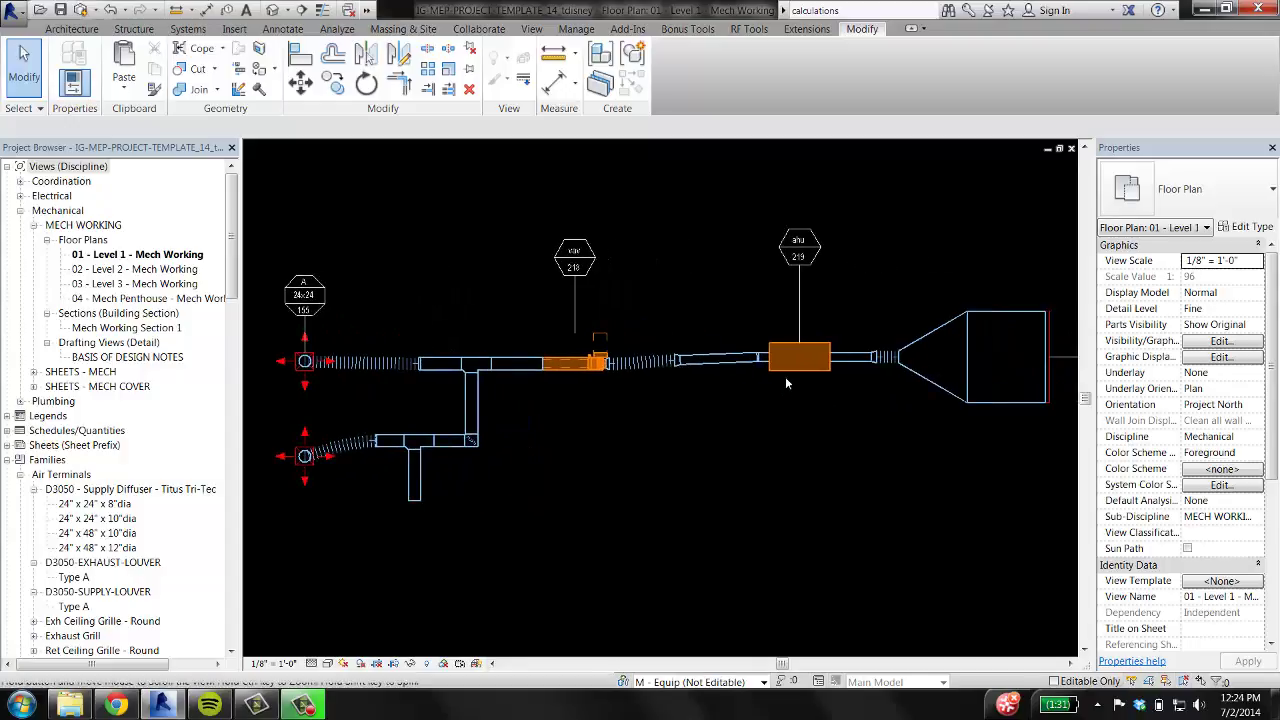
scroll(785, 376, up, 2)
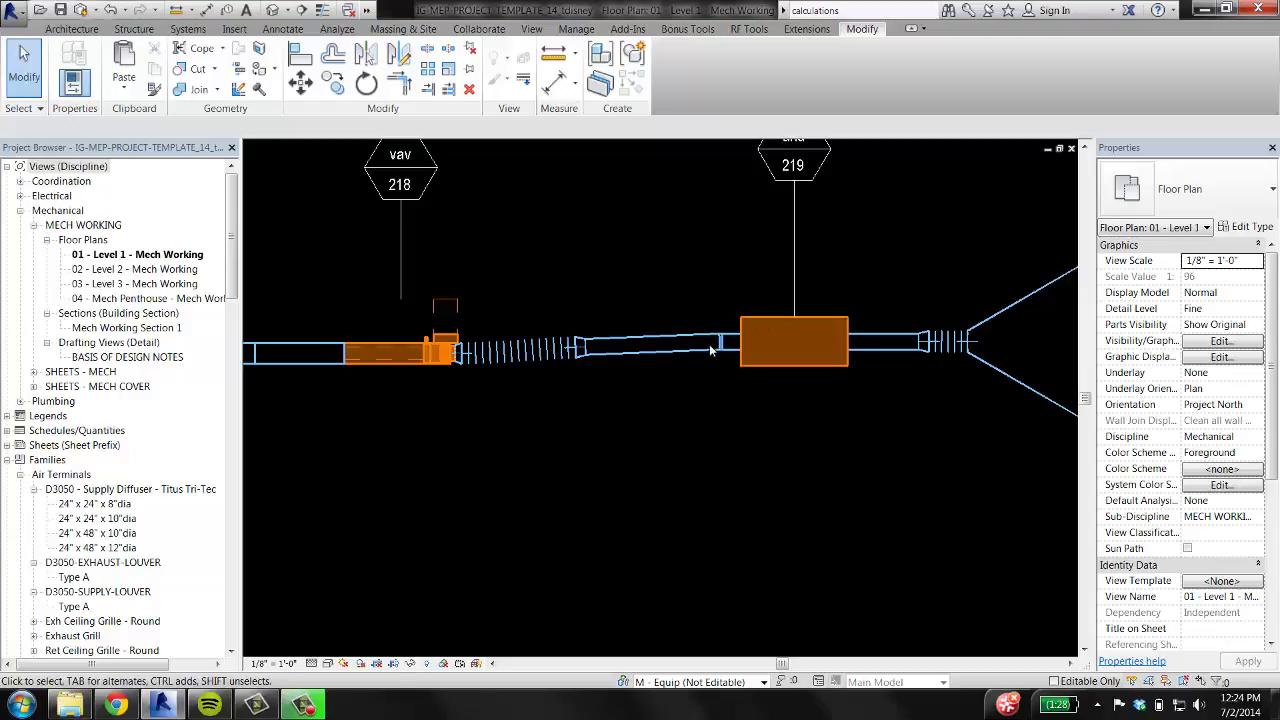
middle_drag(571, 384, 709, 356)
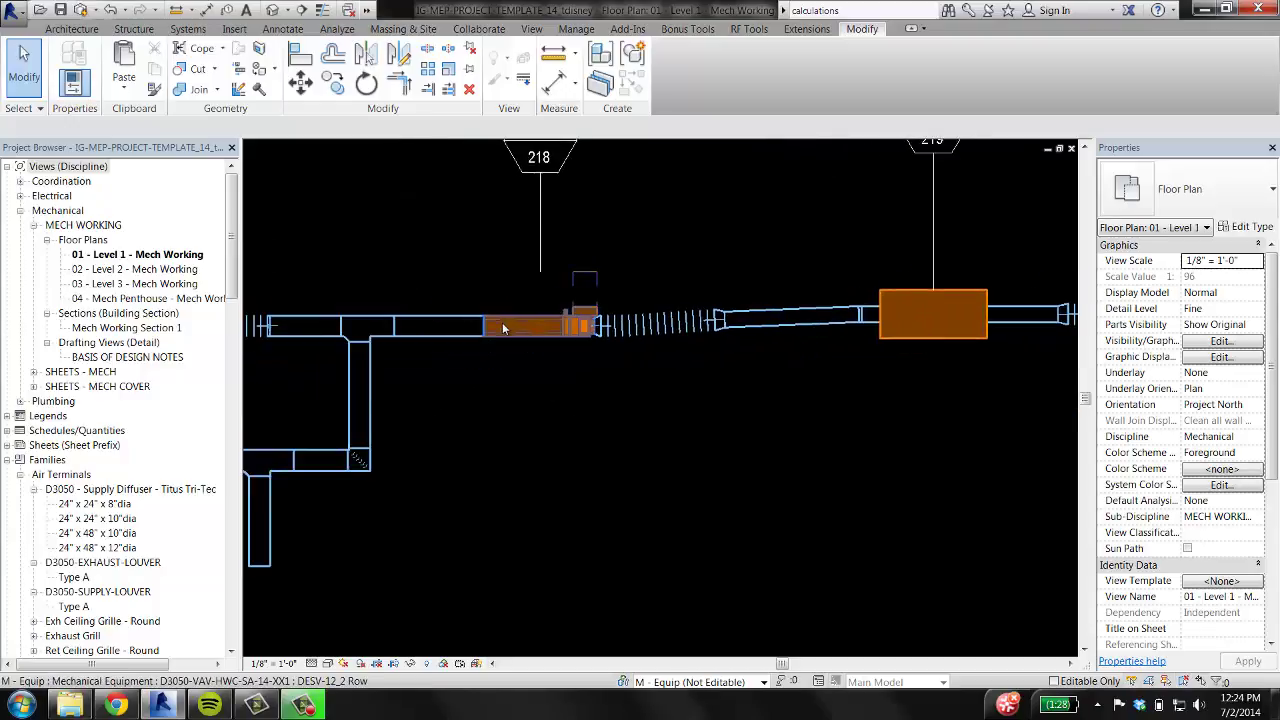
Check the flow properties of the rectangular duct segment between the VAV box and the AHU.
scroll(502, 324, down, 2)
middle_drag(428, 395, 516, 389)
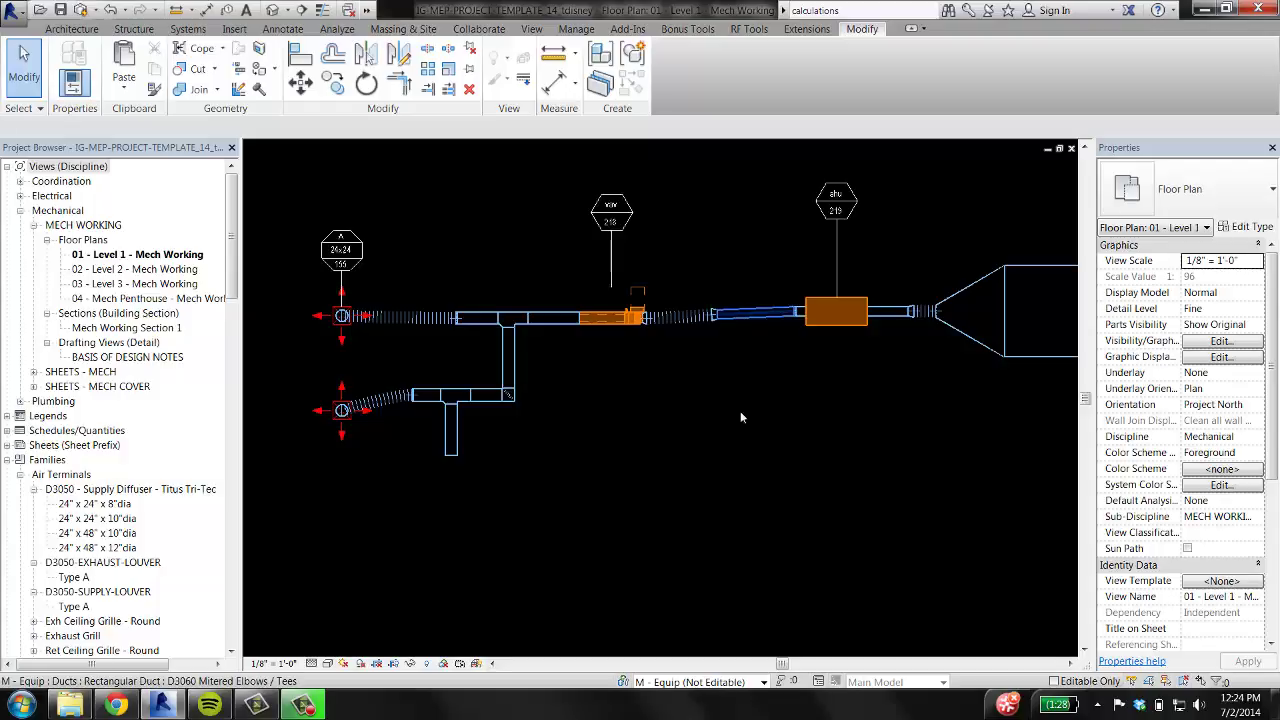
click(748, 318)
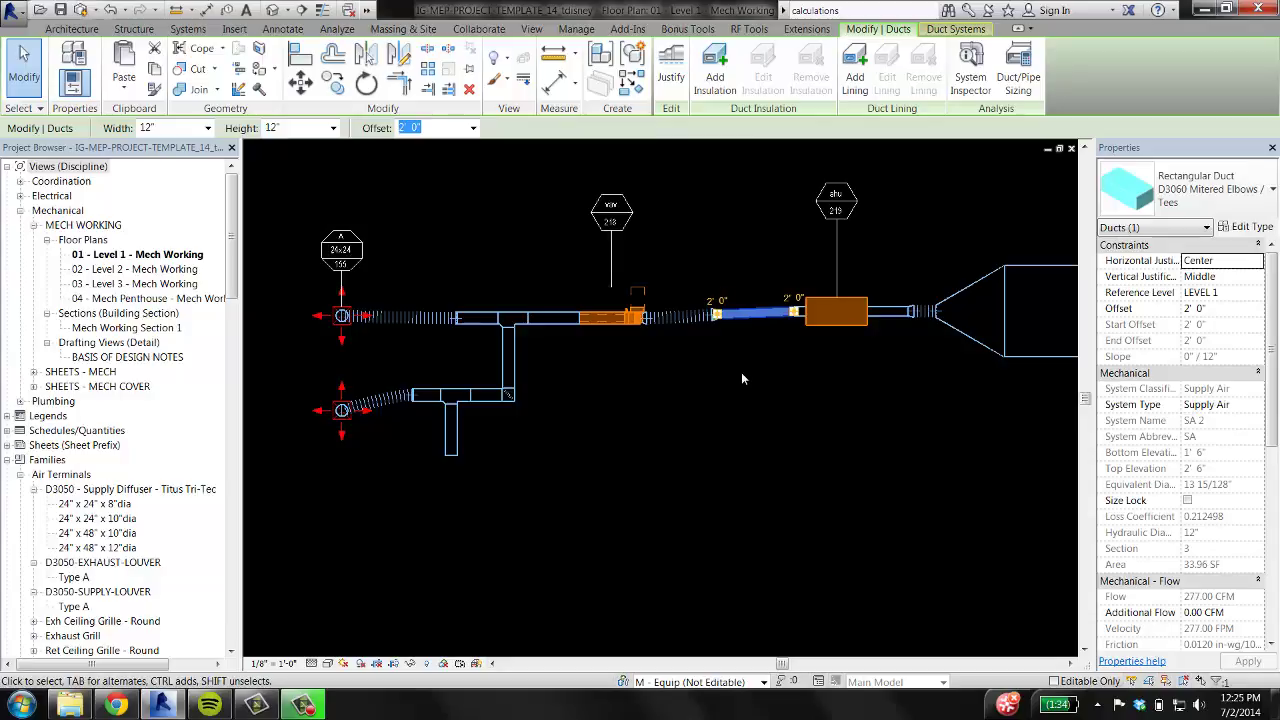
click(783, 430)
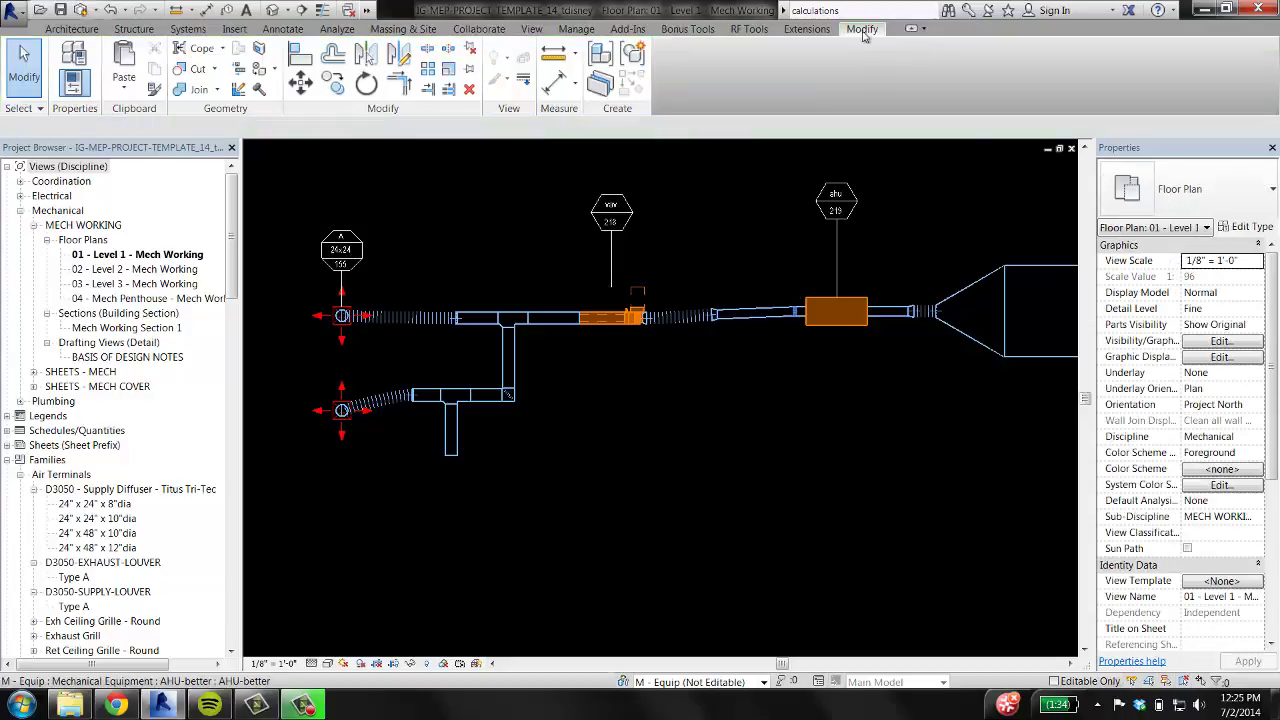
Compare the supply louver's air flow property with its tag, and review the whole system from louver to diffusers.
middle_drag(798, 312, 538, 346)
scroll(837, 394, up, 2)
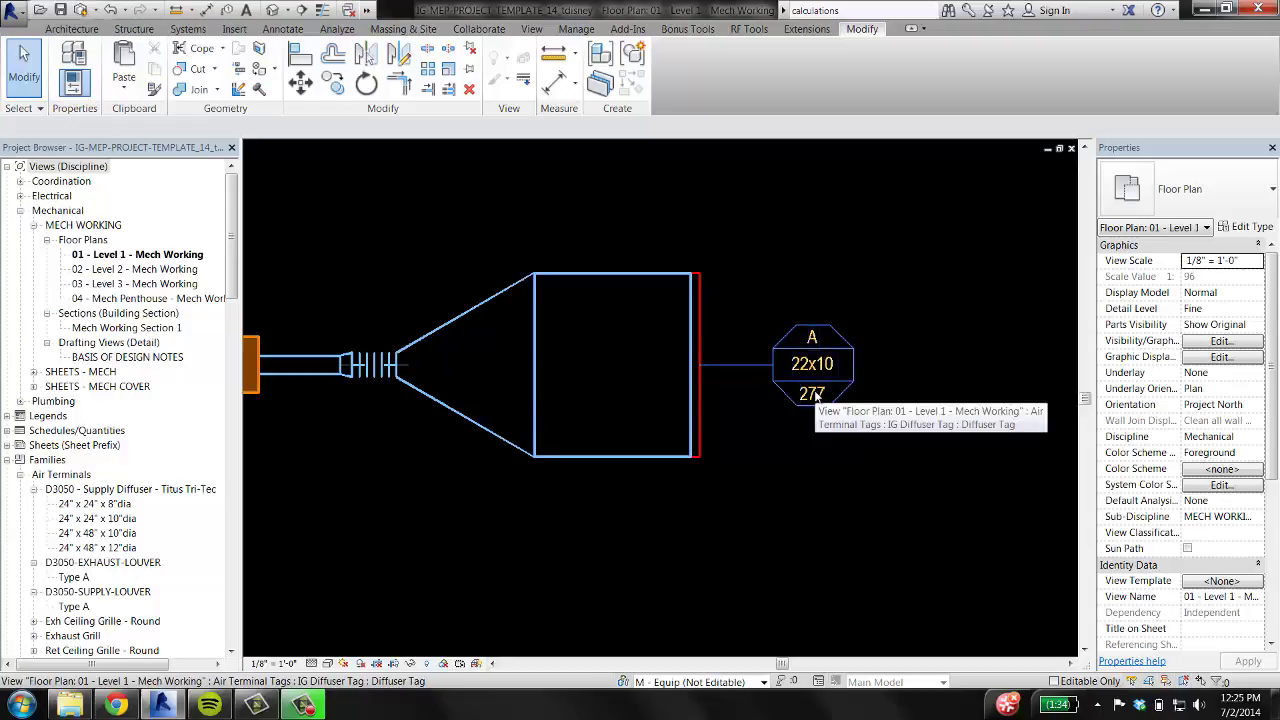
click(698, 437)
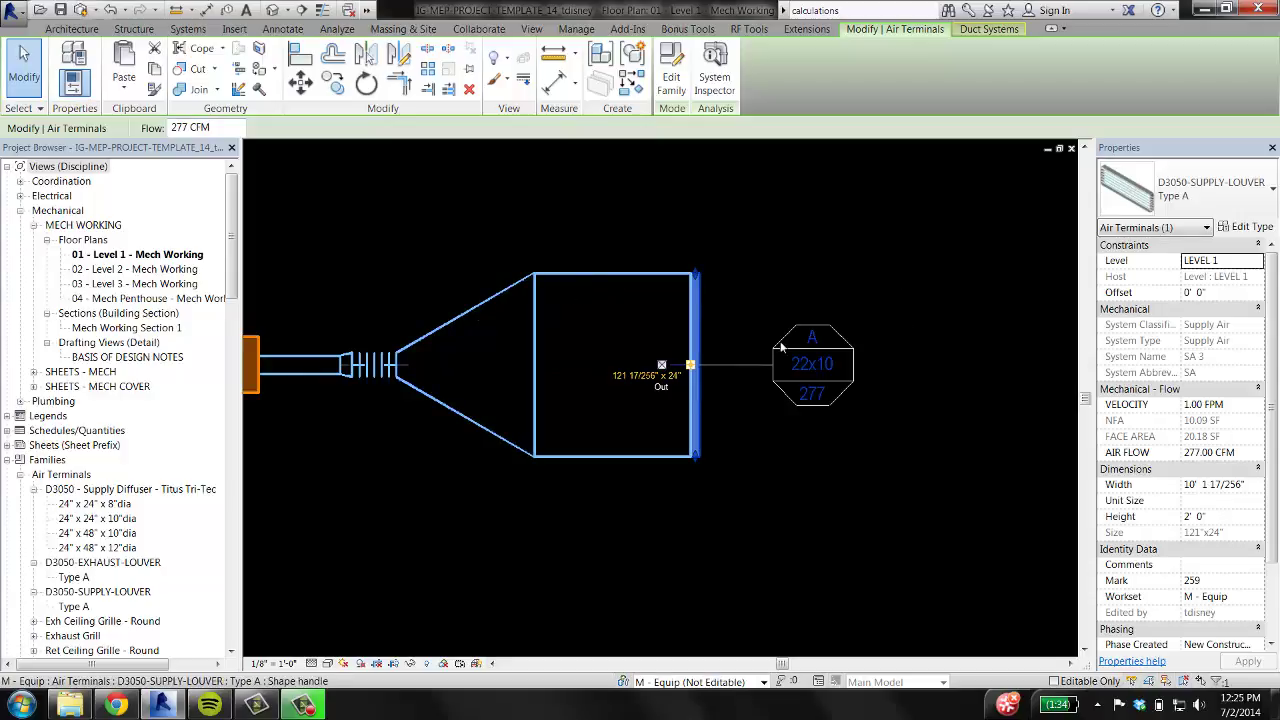
click(738, 279)
scroll(582, 275, down, 3)
middle_drag(770, 463, 774, 440)
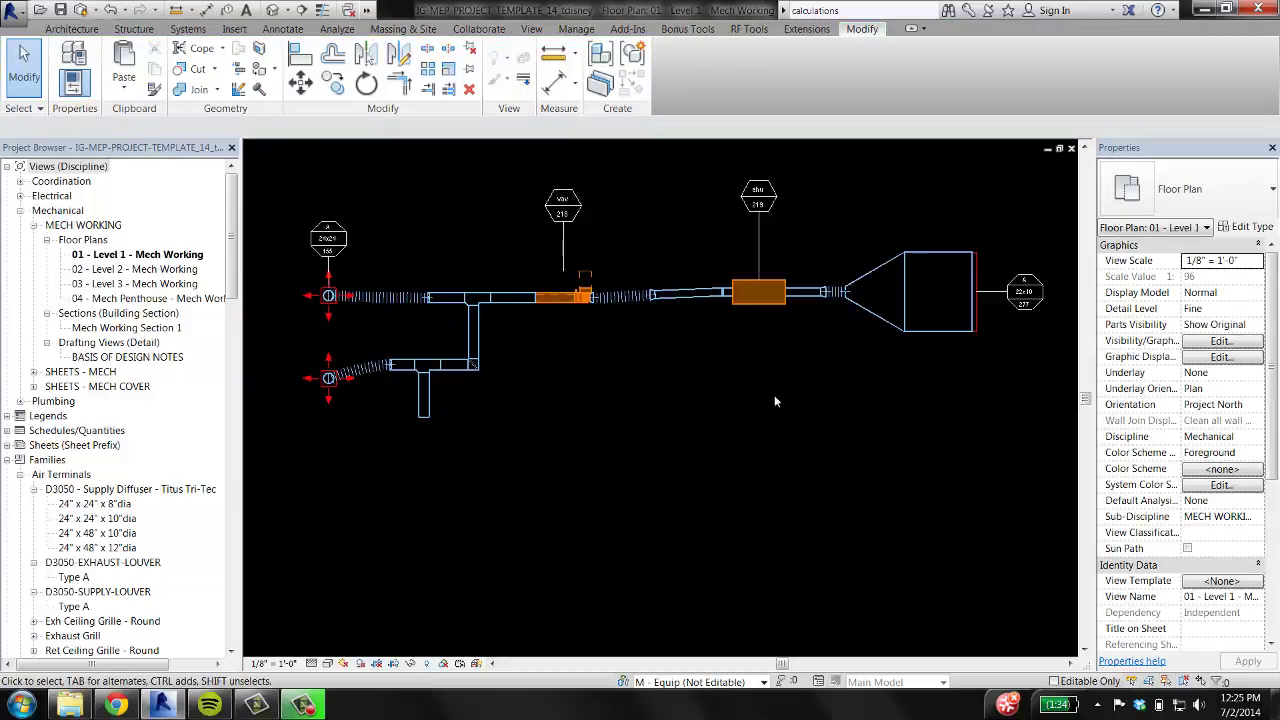
scroll(774, 395, down, 1)
middle_drag(772, 361, 774, 389)
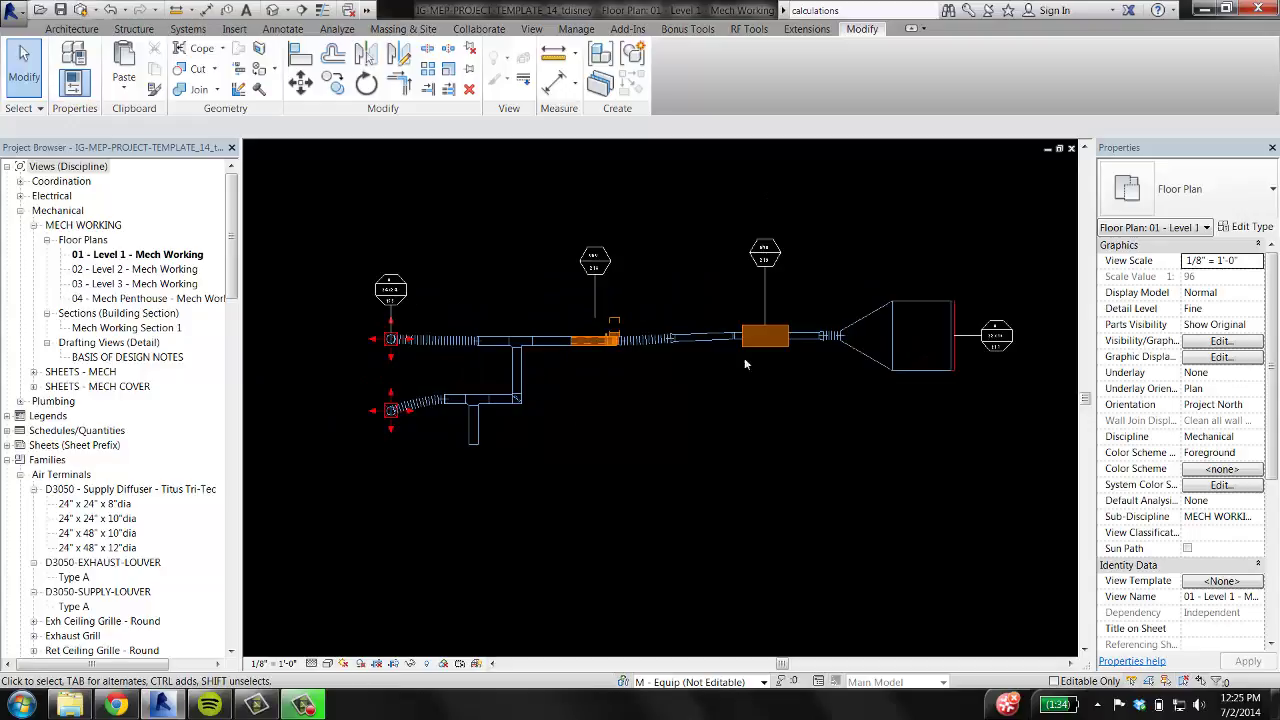